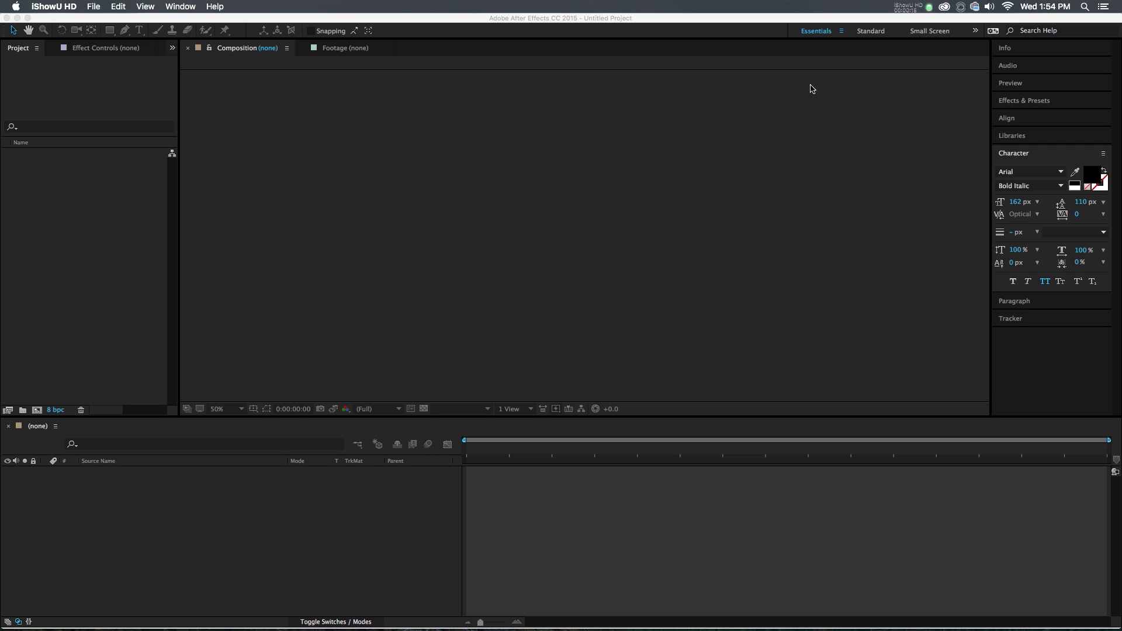
View the application's version and release information and close it again.
{"action": "left_click", "coordinate": [96, 199]}
{"action": "left_click", "coordinate": [314, 187]}
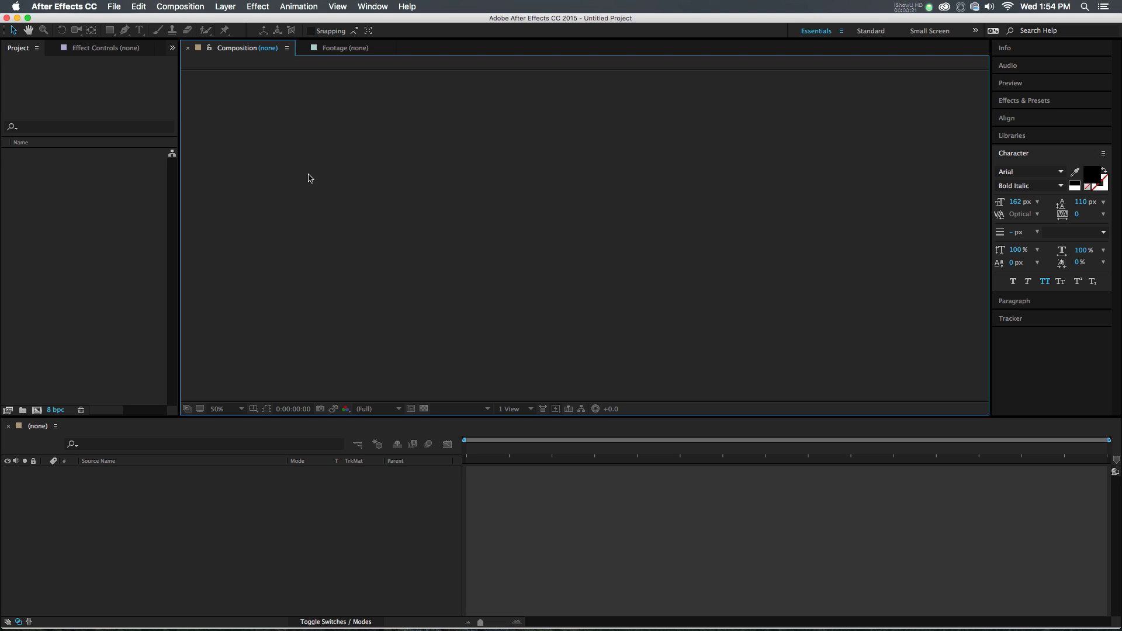
{"action": "left_click", "coordinate": [74, 6]}
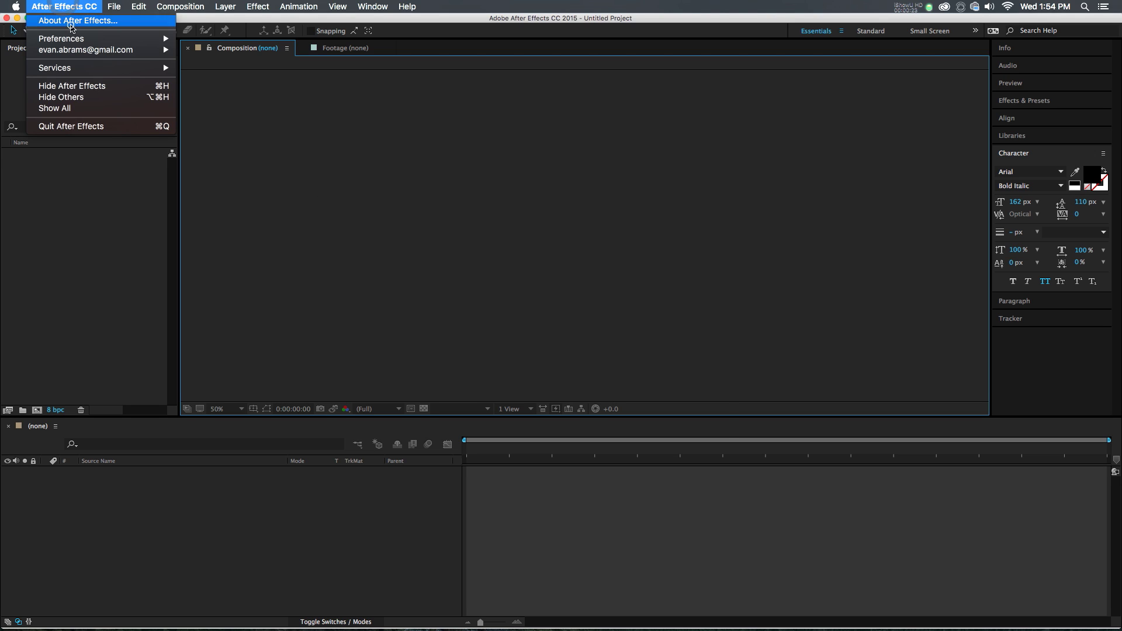
{"action": "left_click", "coordinate": [71, 23]}
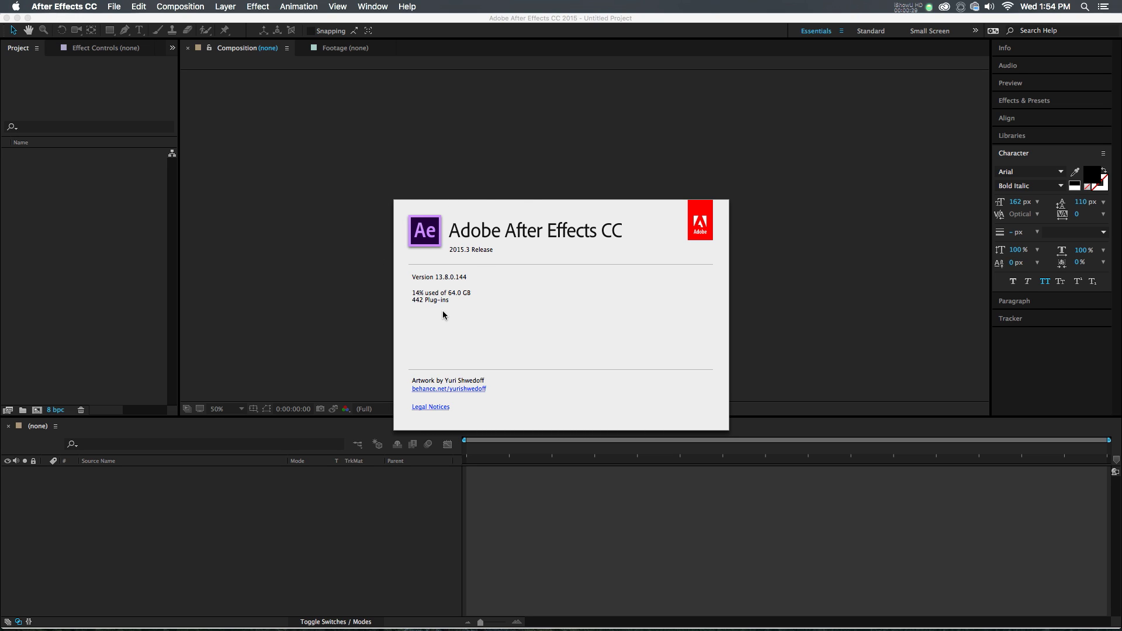
{"action": "left_click", "coordinate": [773, 272]}
{"action": "left_click", "coordinate": [685, 270]}
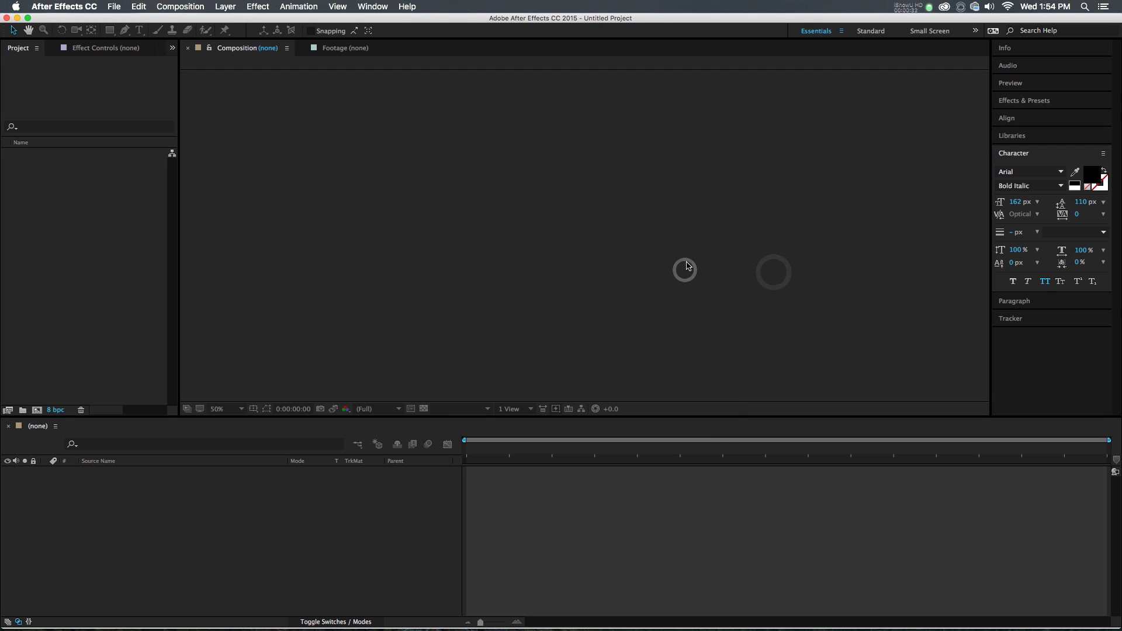
Import all seven MP4 clips from the Footage folder into the project.
{"action": "double_click", "coordinate": [80, 254]}
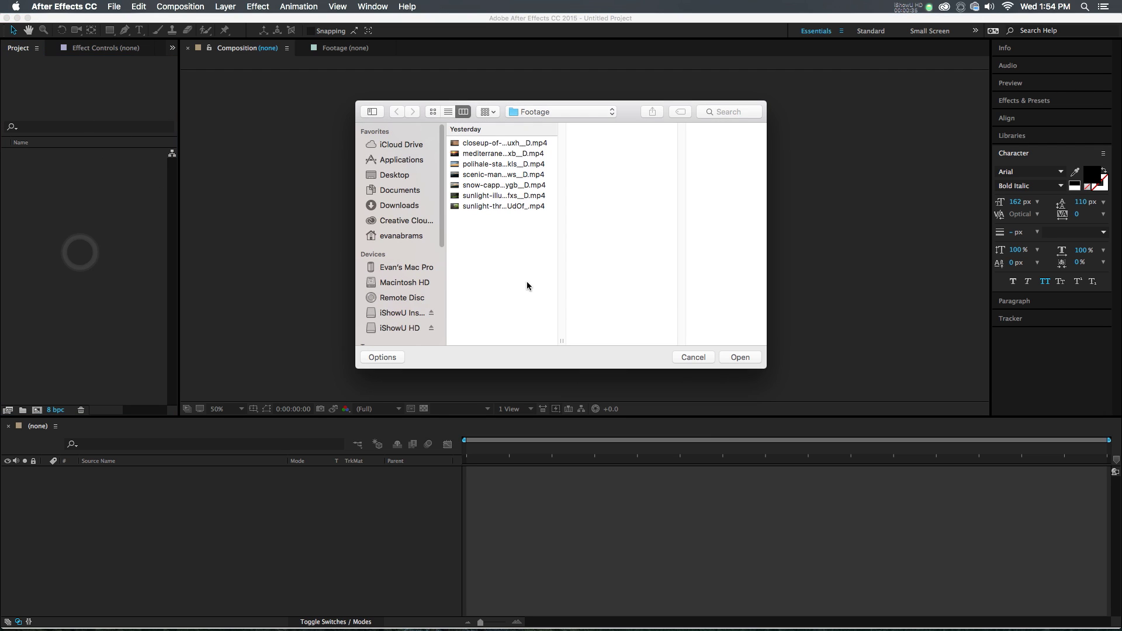
{"action": "left_click", "coordinate": [497, 206]}
{"action": "left_click", "coordinate": [488, 143], "text": "shift"}
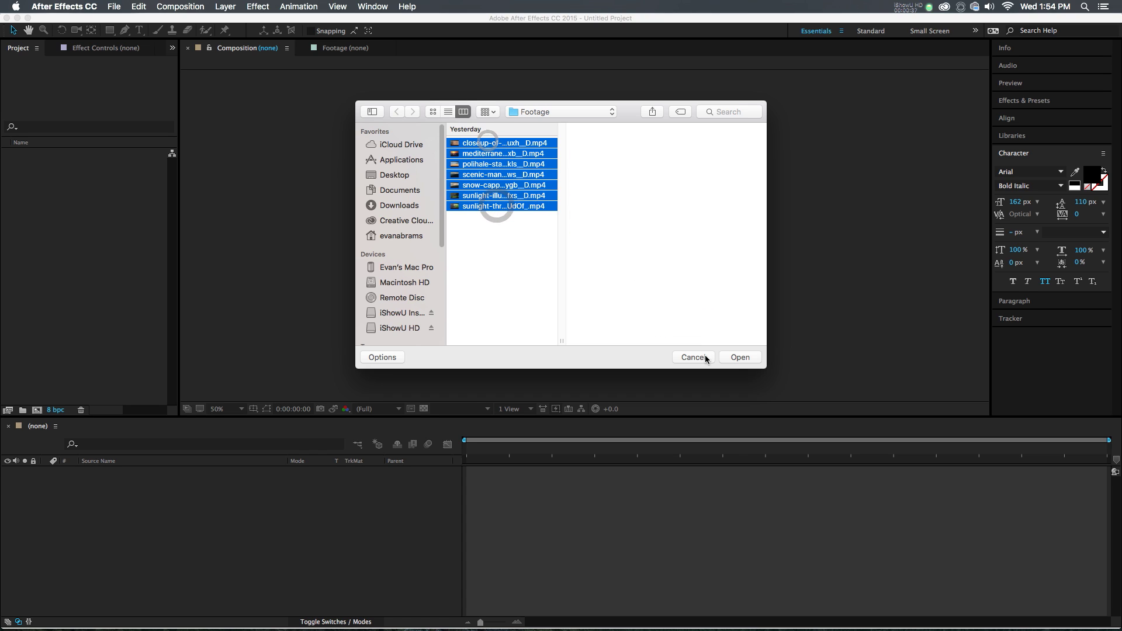
{"action": "left_click", "coordinate": [739, 357]}
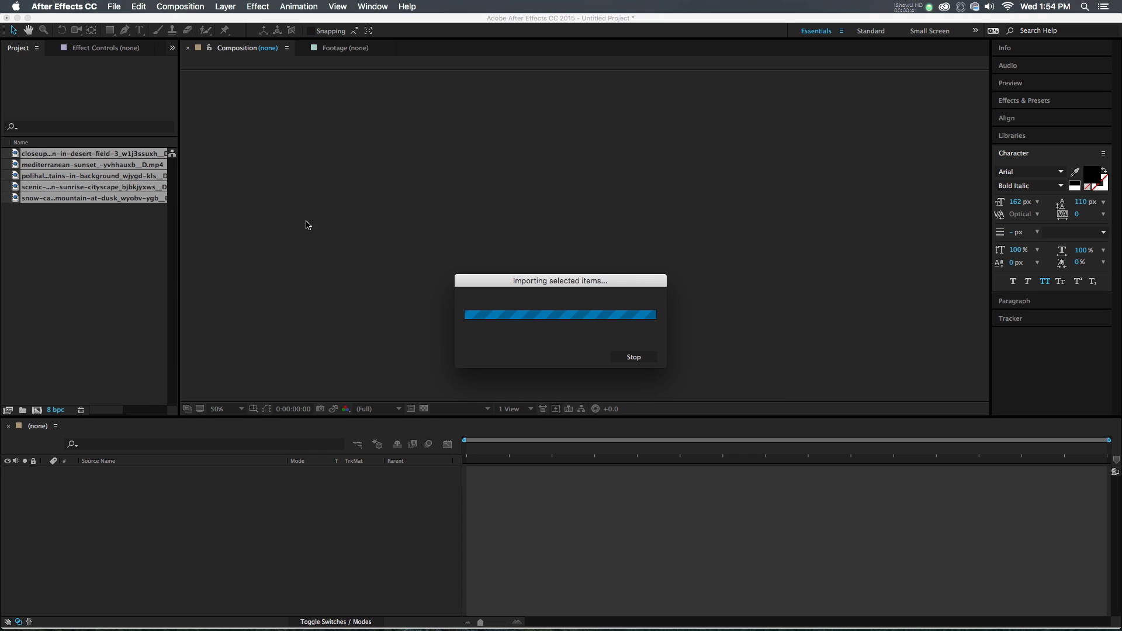
Check the resolution, duration and frame rate of each imported clip in turn.
{"action": "left_click", "coordinate": [106, 154]}
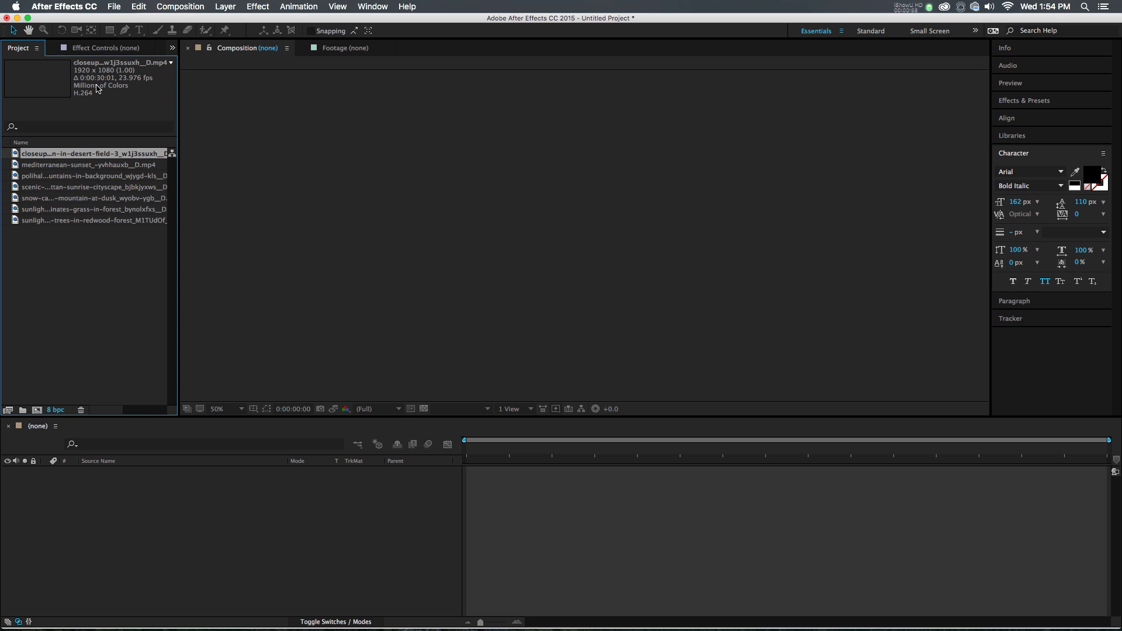
{"action": "left_click", "coordinate": [132, 164]}
{"action": "left_click", "coordinate": [134, 175]}
{"action": "left_click", "coordinate": [135, 186]}
{"action": "left_click", "coordinate": [136, 198]}
{"action": "left_click", "coordinate": [138, 208]}
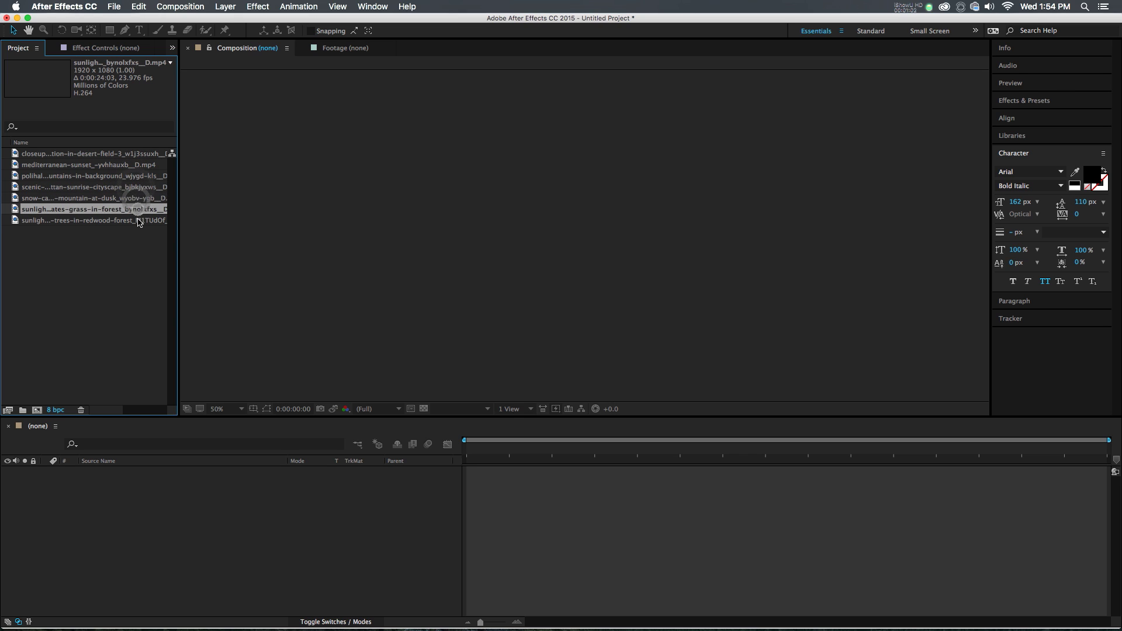
{"action": "left_click", "coordinate": [138, 220]}
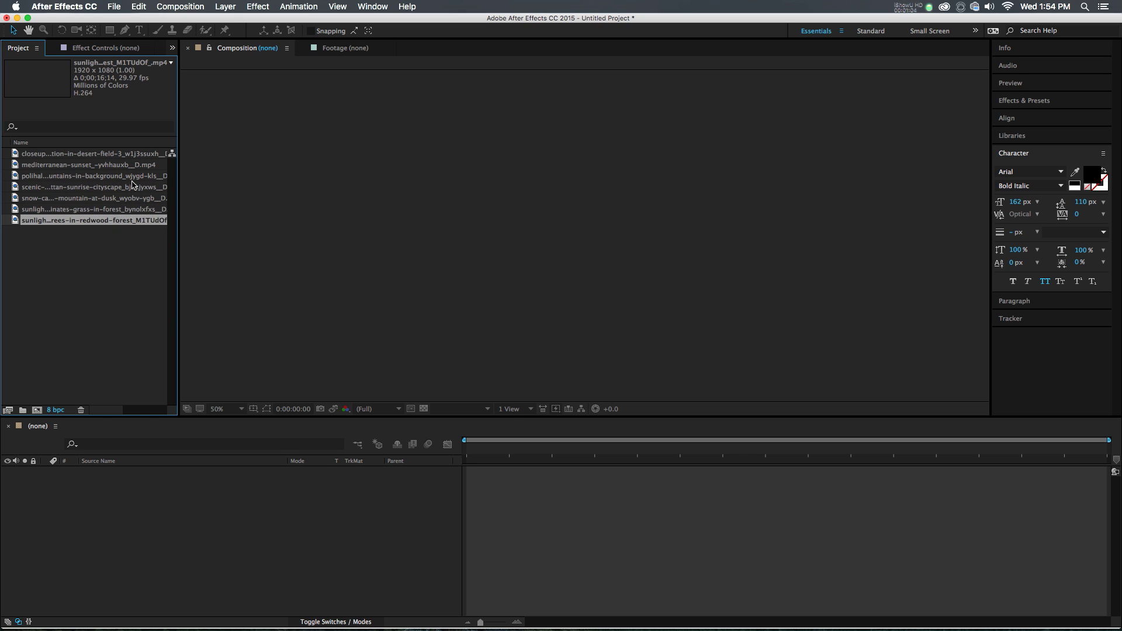
{"action": "left_click", "coordinate": [106, 245]}
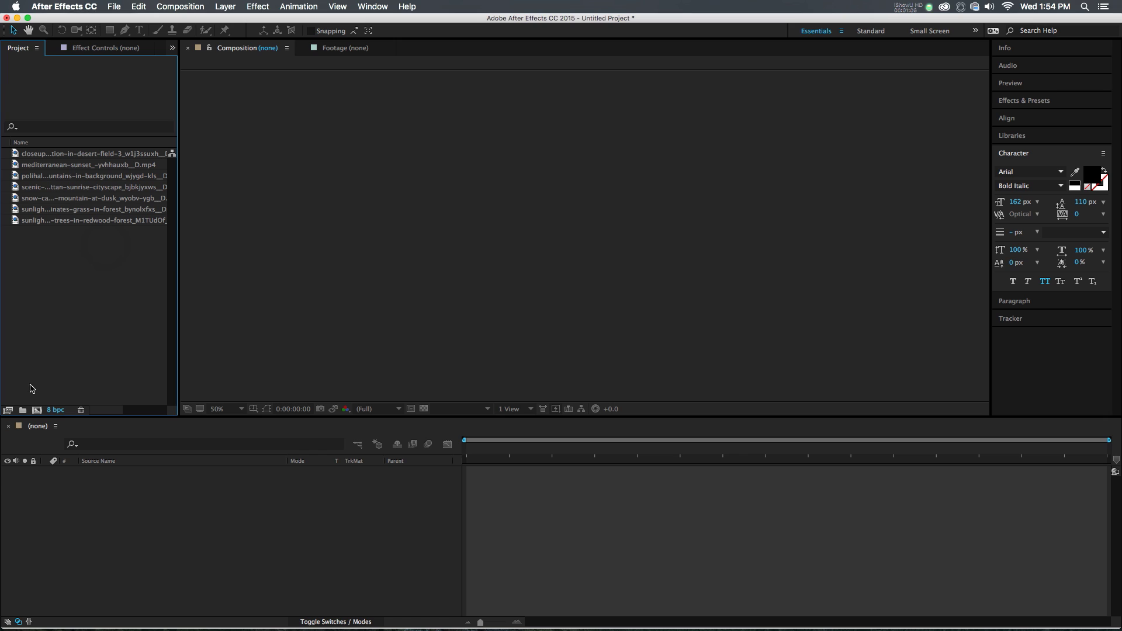
Create a composition named Slide 1 with a frame rate of 23.976 fps and a duration of 10 seconds.
{"action": "left_click", "coordinate": [36, 410]}
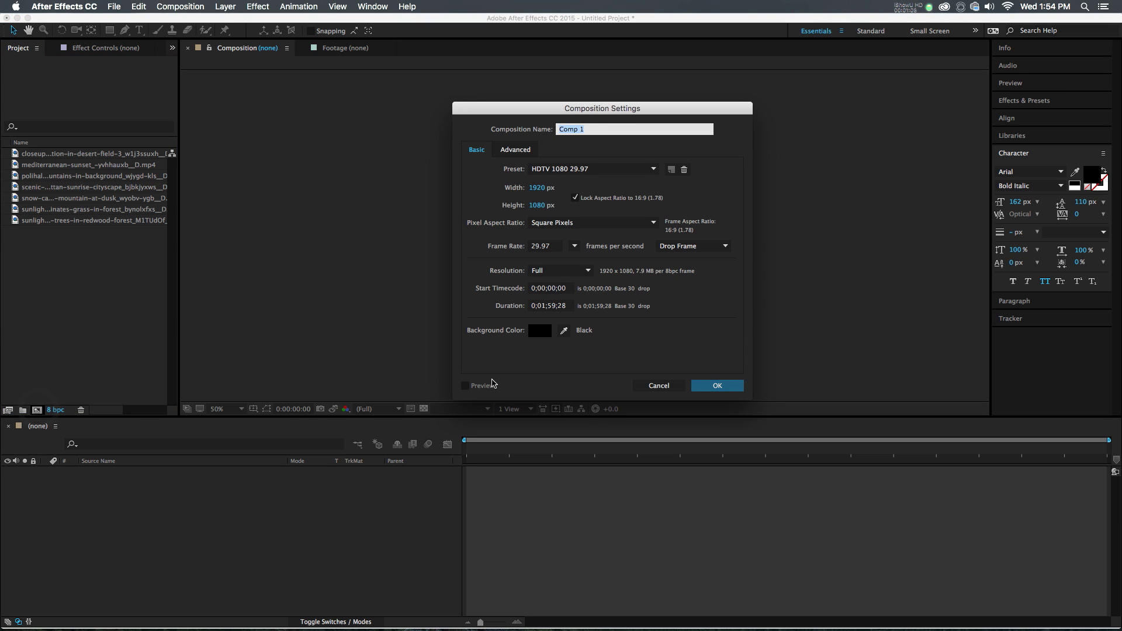
{"action": "type", "text": "Slide 1"}
{"action": "left_click", "coordinate": [576, 245]}
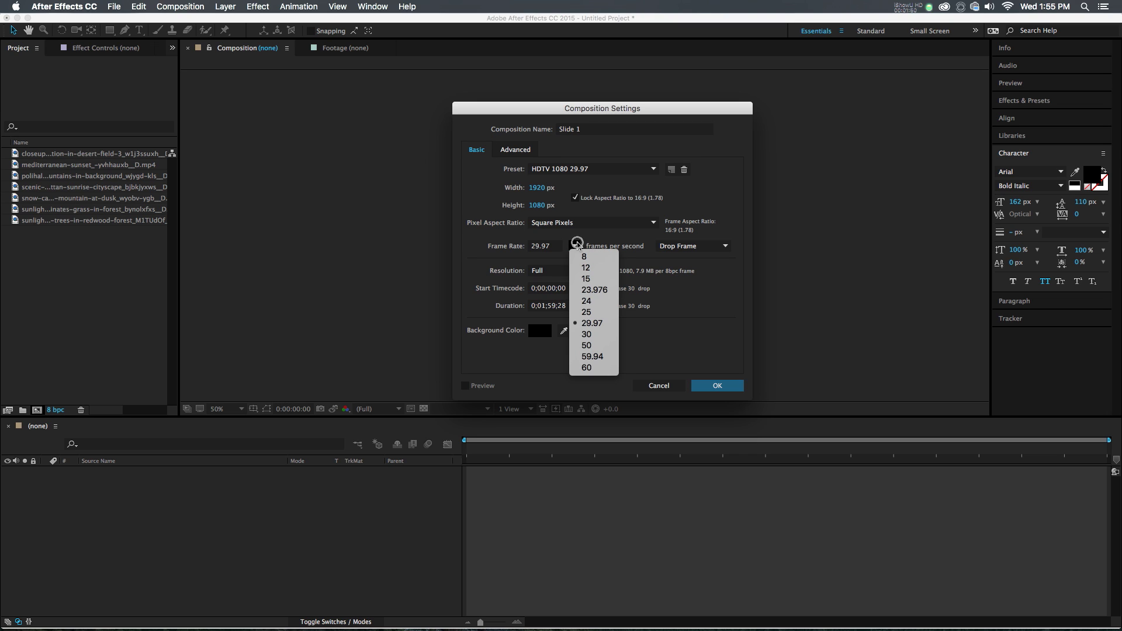
{"action": "left_click", "coordinate": [593, 290]}
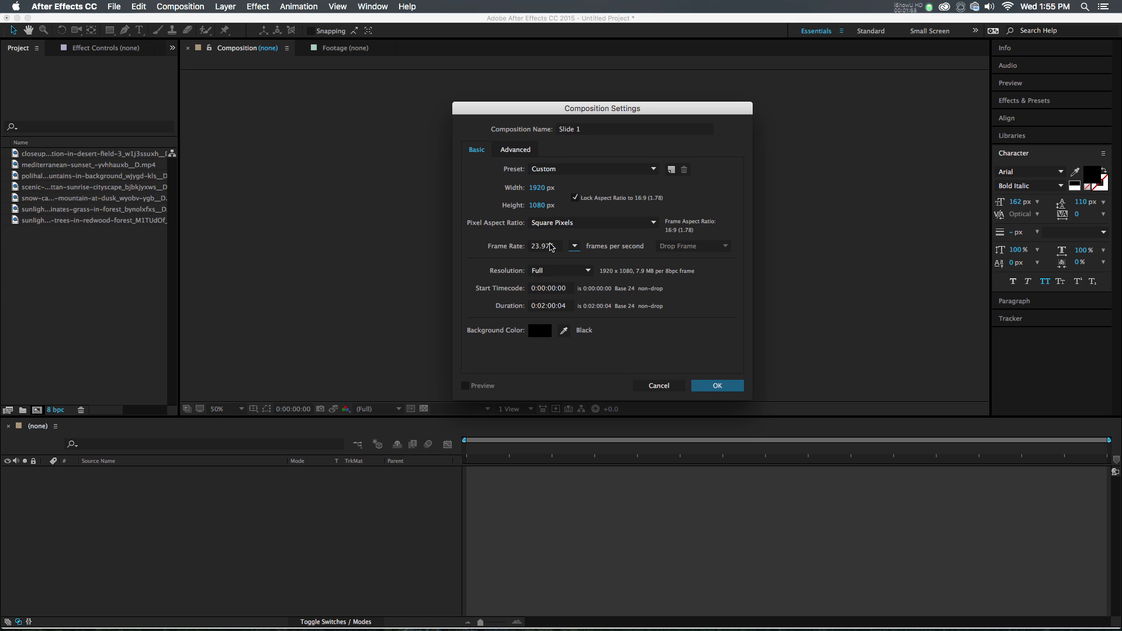
{"action": "left_click", "coordinate": [556, 307]}
{"action": "type", "text": "10.00"}
{"action": "key", "text": "Return"}
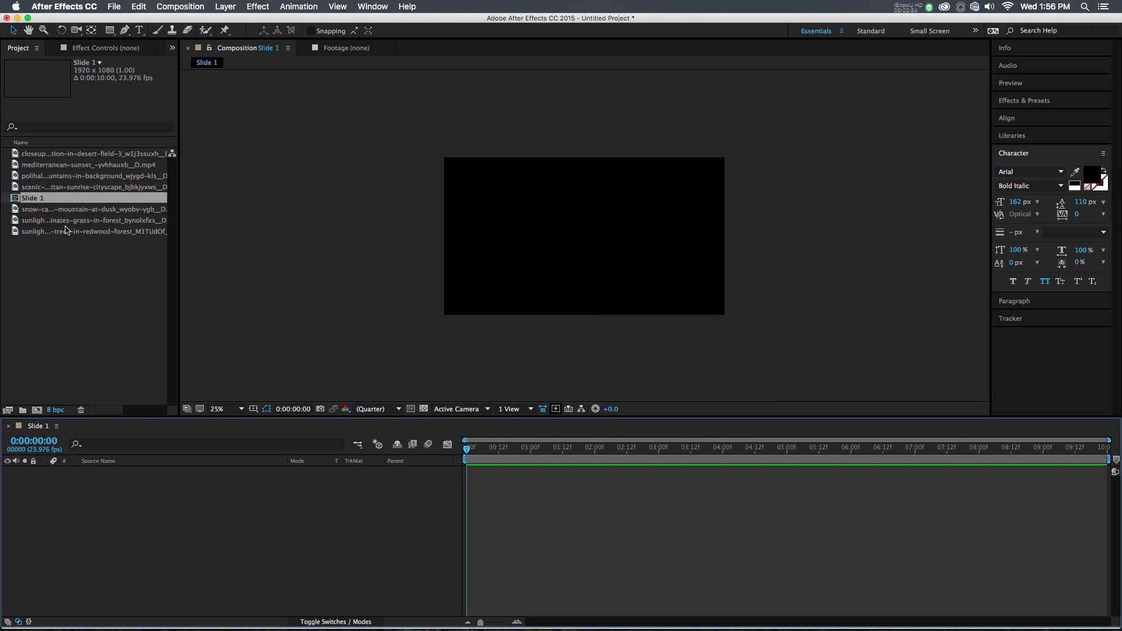
Add the redwood forest sunlight clip as a layer in the Slide 1 composition.
{"action": "left_click", "coordinate": [28, 199]}
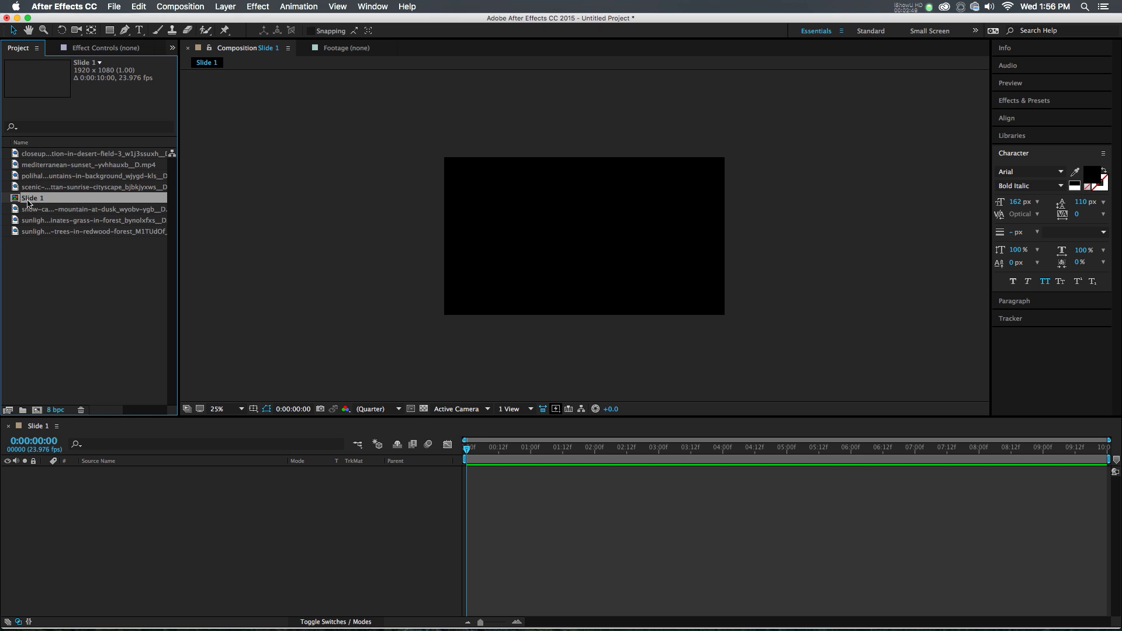
{"action": "left_click_drag", "start_coordinate": [36, 231], "coordinate": [222, 544]}
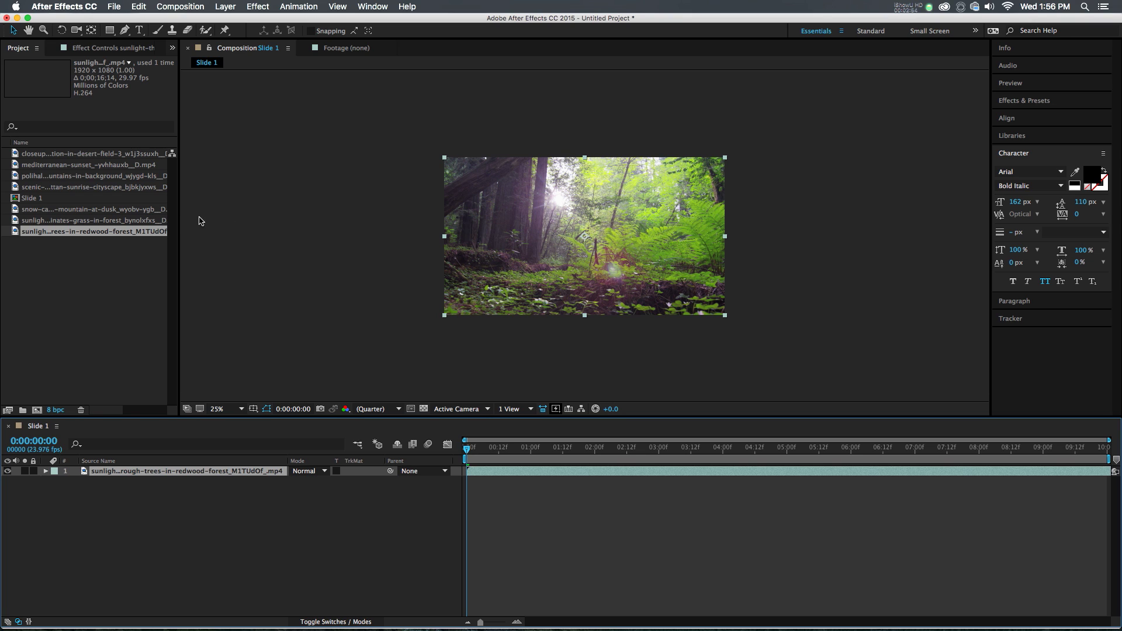
Group all seven footage clips into a new project folder named Footages, leaving the Slide 1 composition outside it.
{"action": "left_click", "coordinate": [88, 214], "text": "shift"}
{"action": "left_click", "coordinate": [82, 187], "text": "super"}
{"action": "left_click", "coordinate": [77, 175], "text": "super"}
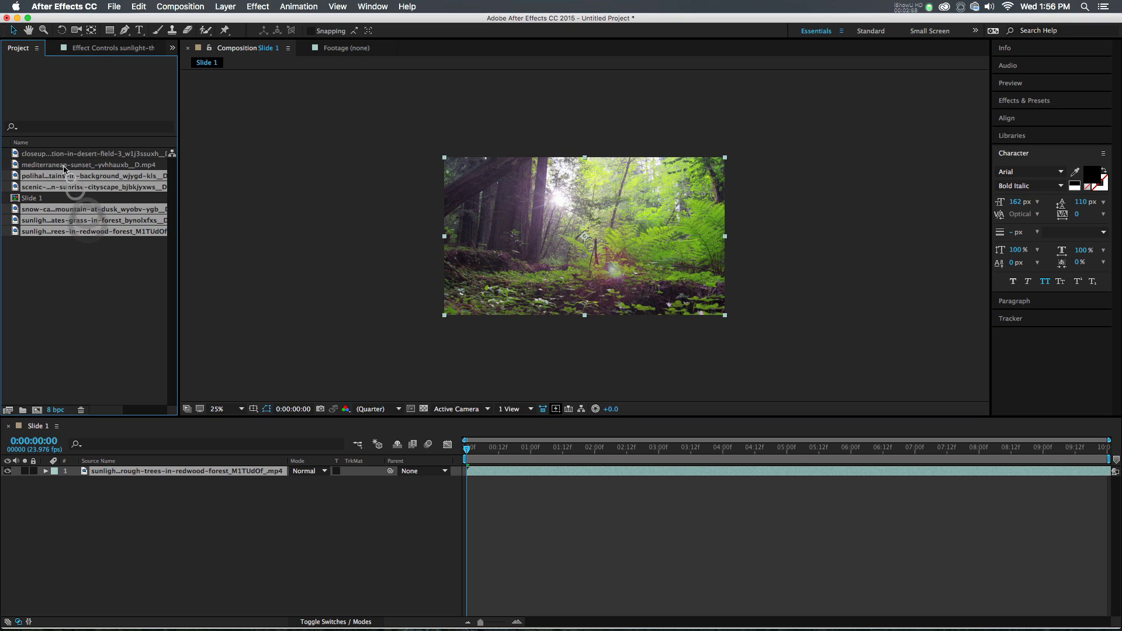
{"action": "left_click", "coordinate": [72, 164], "text": "super"}
{"action": "left_click", "coordinate": [68, 153], "text": "super"}
{"action": "left_click_drag", "start_coordinate": [63, 224], "coordinate": [21, 411]}
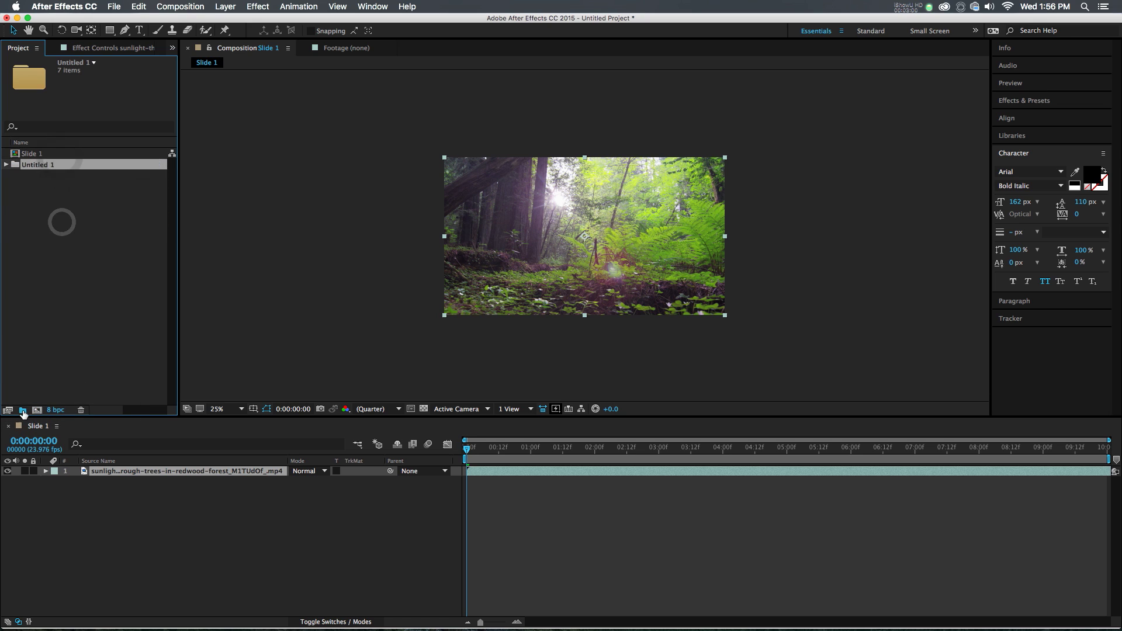
{"action": "type", "text": "Dootag"}
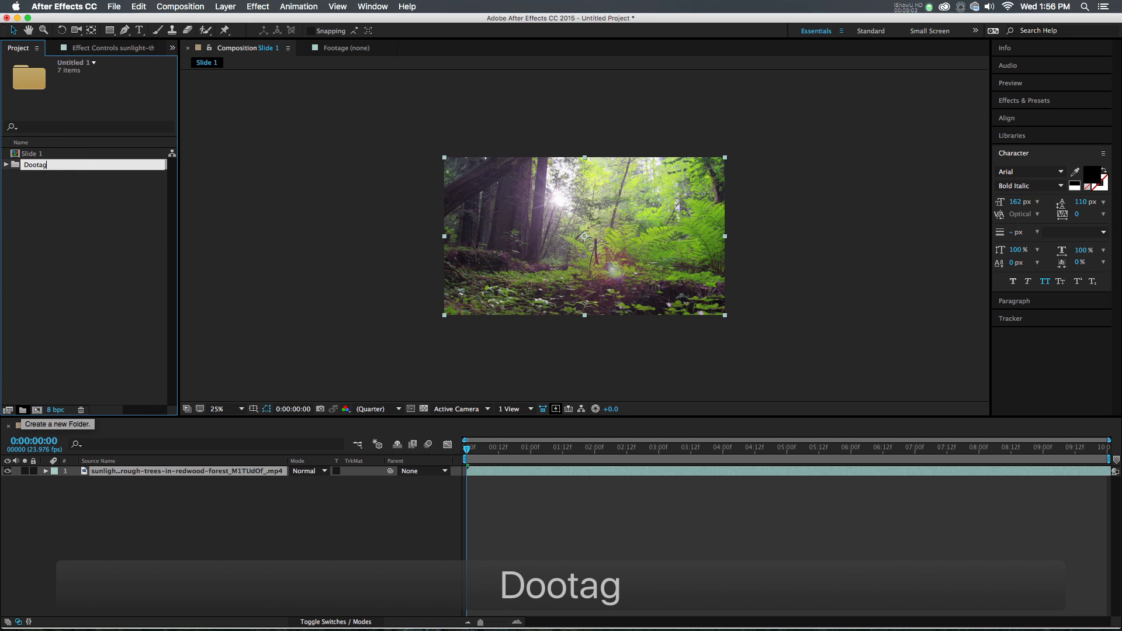
{"action": "type", "text": "Footages"}
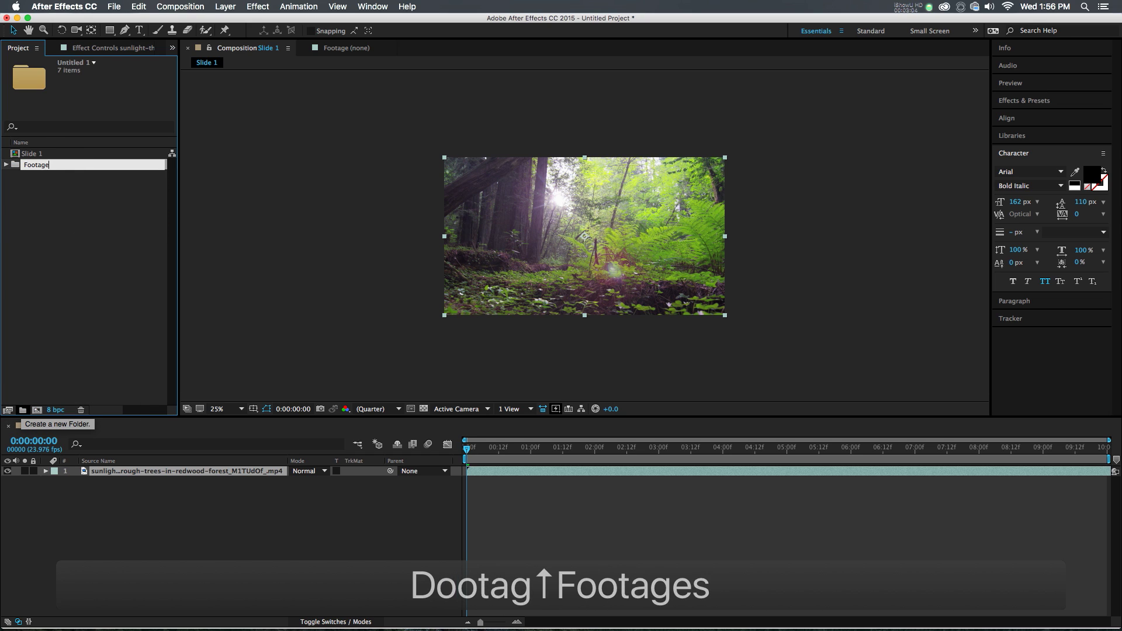
{"action": "key", "text": "Return"}
{"action": "left_click", "coordinate": [25, 169]}
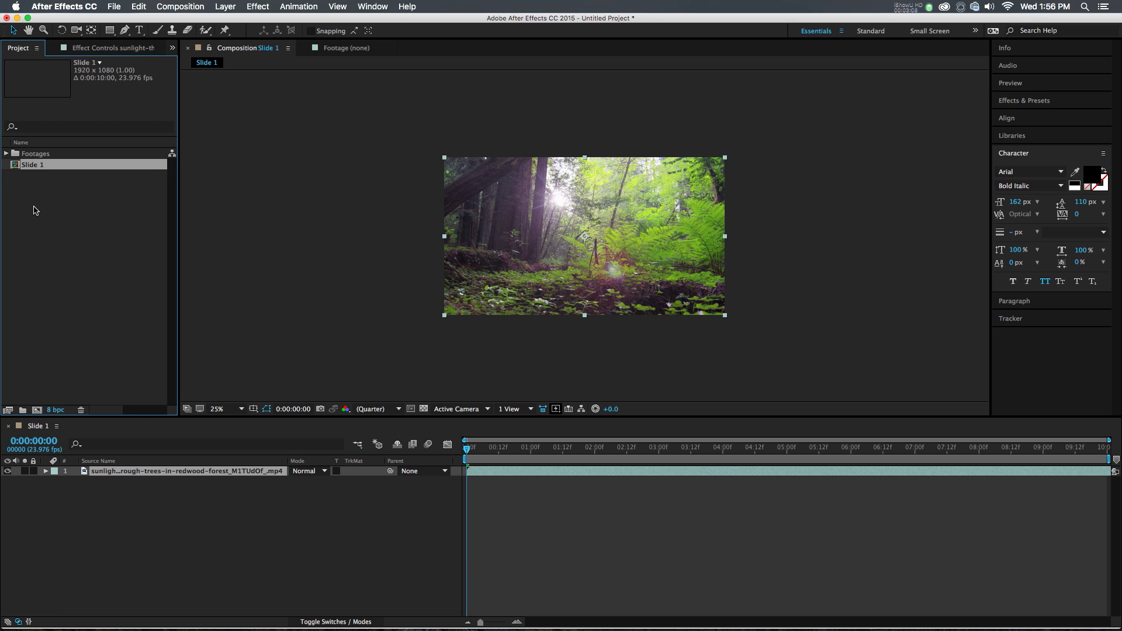
{"action": "left_click", "coordinate": [41, 272]}
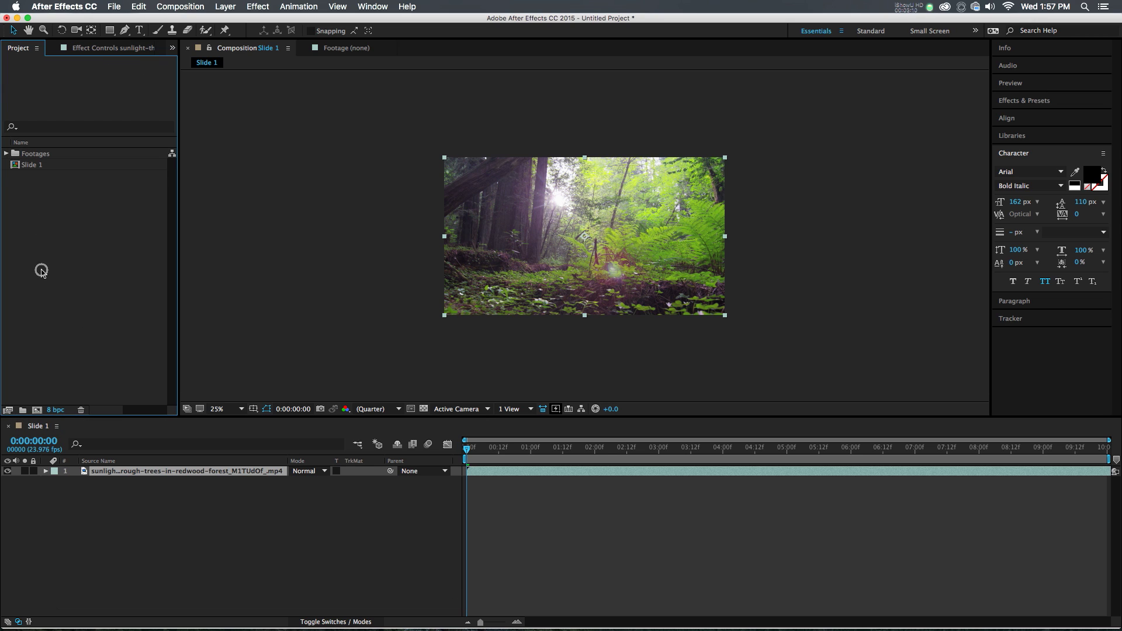
Scrub through the redwood forest layer at several points in time to review the footage.
{"action": "left_click", "coordinate": [199, 478]}
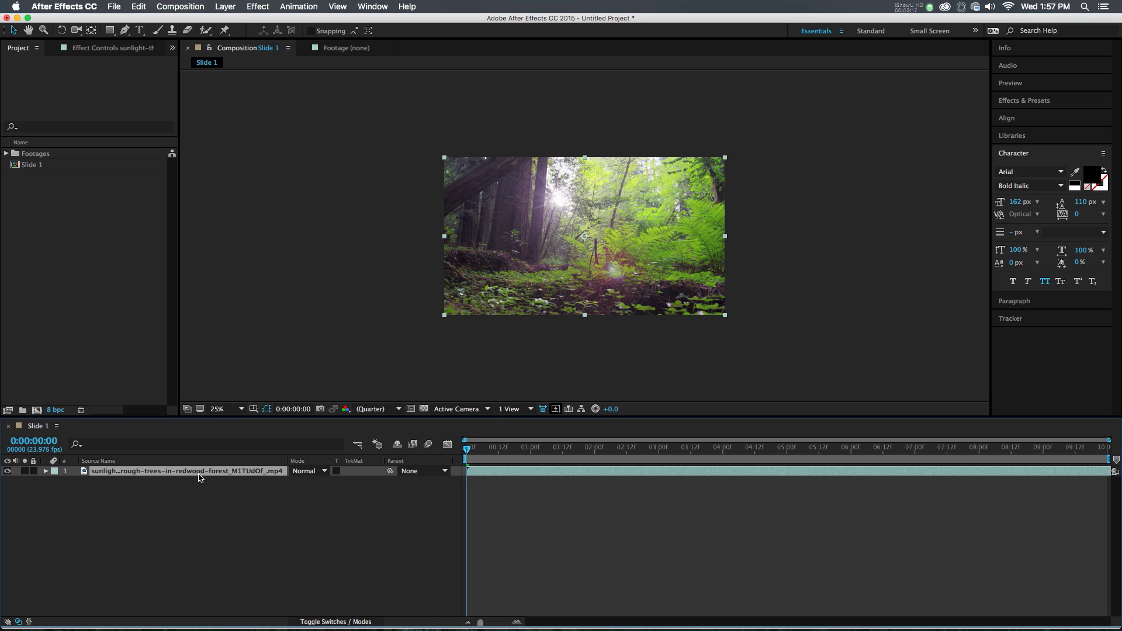
{"action": "left_click", "coordinate": [216, 488]}
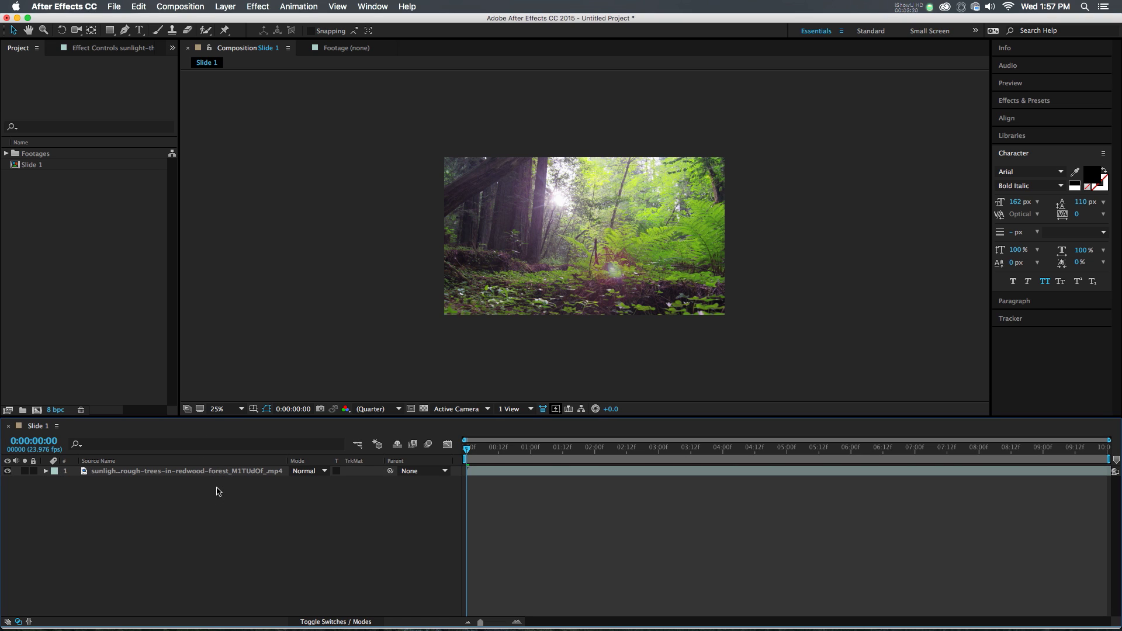
{"action": "left_click", "coordinate": [188, 475]}
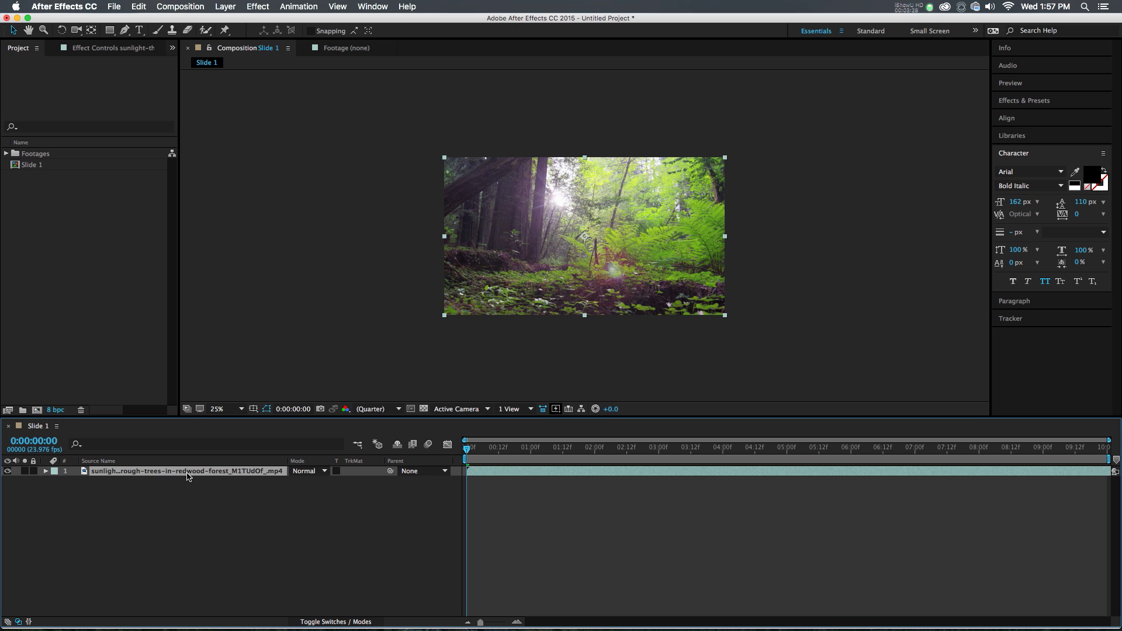
{"action": "left_click_drag", "start_coordinate": [533, 454], "coordinate": [843, 461]}
{"action": "left_click", "coordinate": [734, 453]}
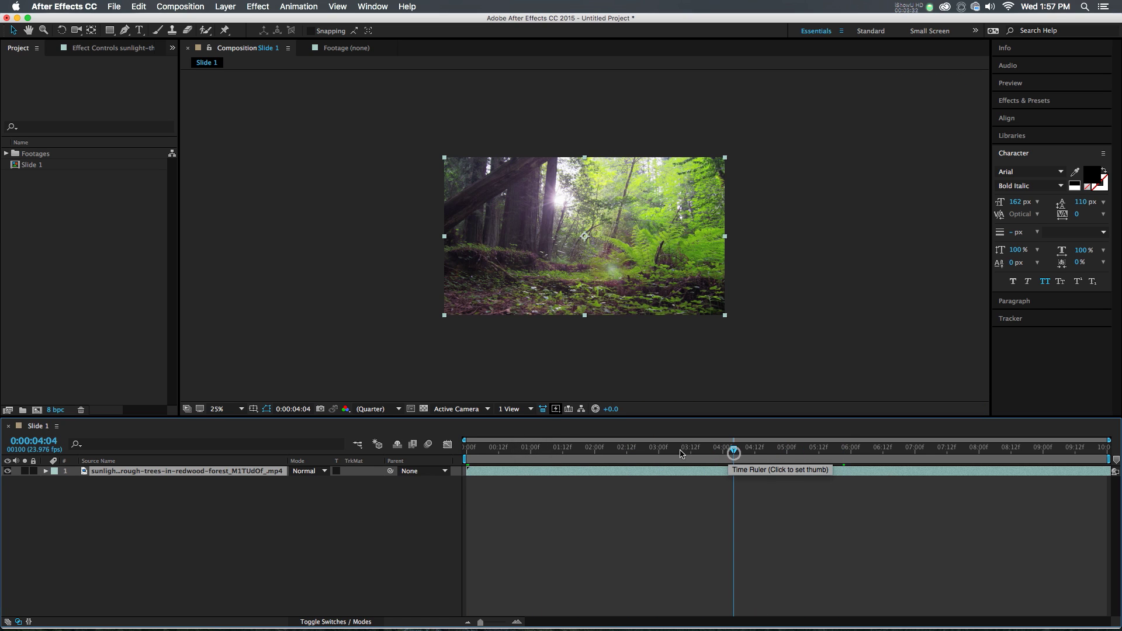
{"action": "left_click", "coordinate": [603, 453]}
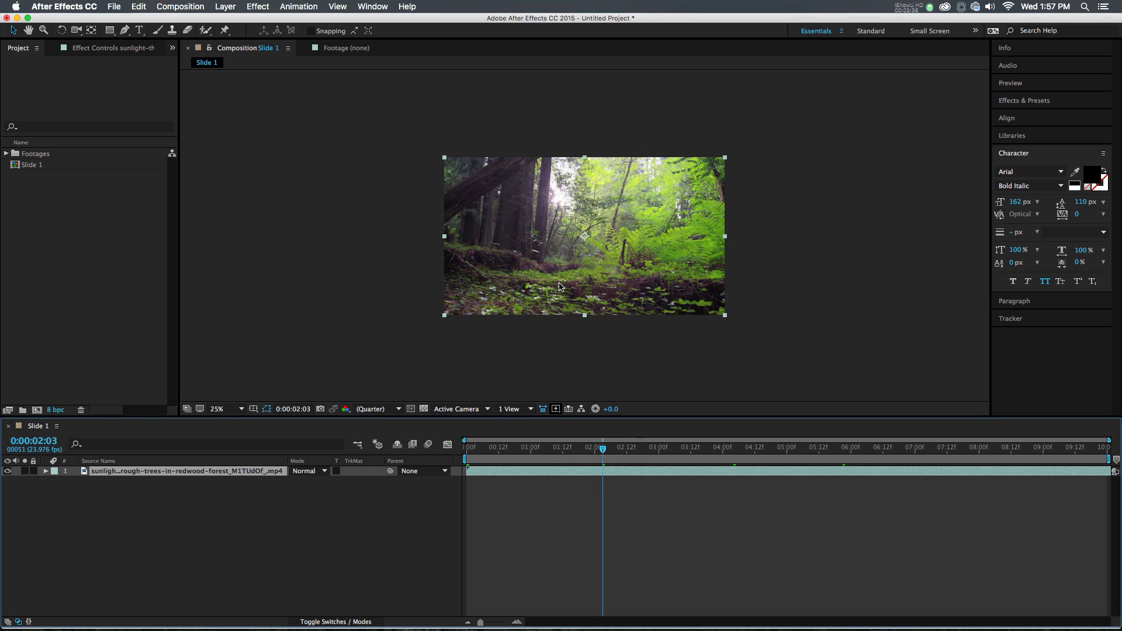
Replace the redwood forest layer with the mediterranean-sunset clip from the Footages folder and preview it.
{"action": "left_click", "coordinate": [9, 154]}
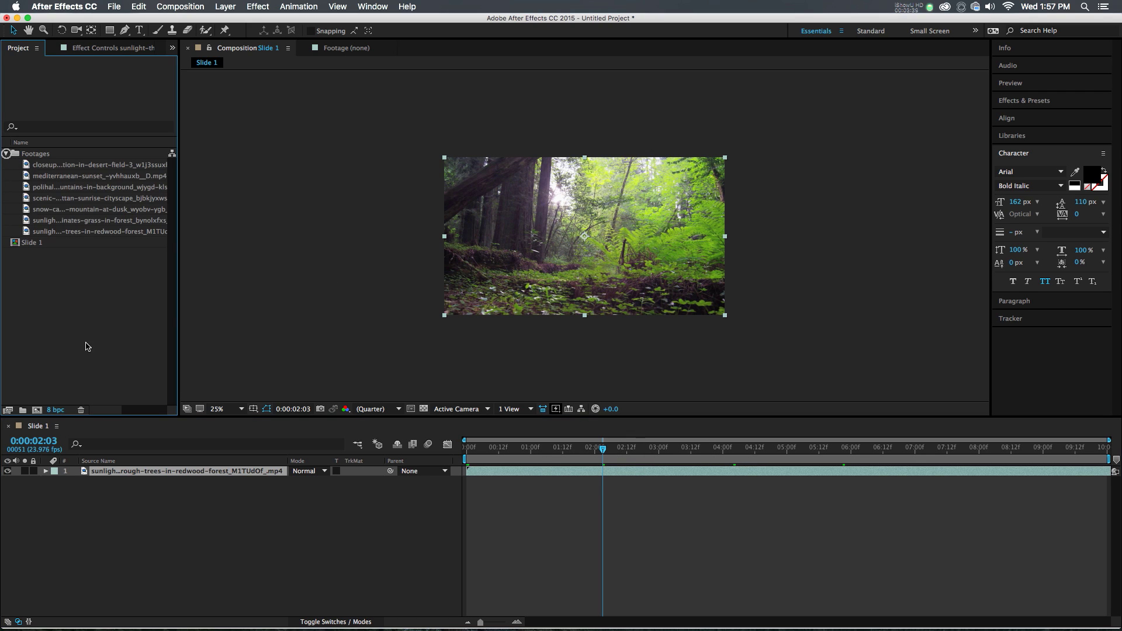
{"action": "left_click", "coordinate": [69, 166]}
{"action": "left_click", "coordinate": [68, 177]}
{"action": "left_click_drag", "start_coordinate": [68, 177], "coordinate": [126, 472]}
{"action": "left_click_drag", "start_coordinate": [686, 457], "coordinate": [628, 464]}
{"action": "key", "text": "space"}
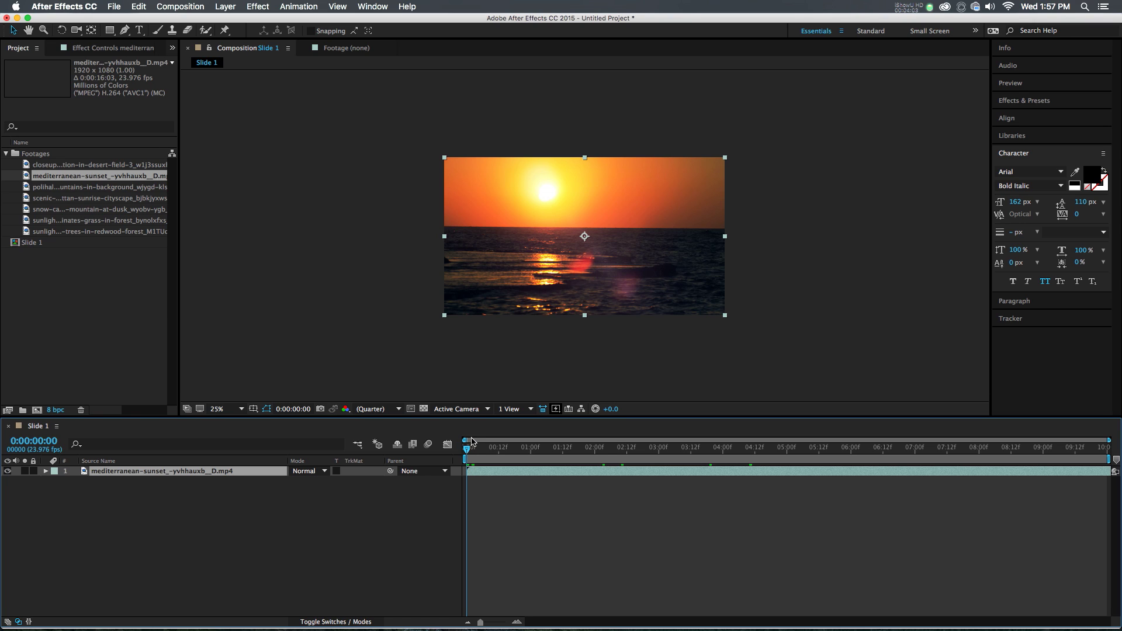
Make the mediterranean-sunset layer 3D and add a new camera to the Slide 1 composition.
{"action": "left_click", "coordinate": [367, 621]}
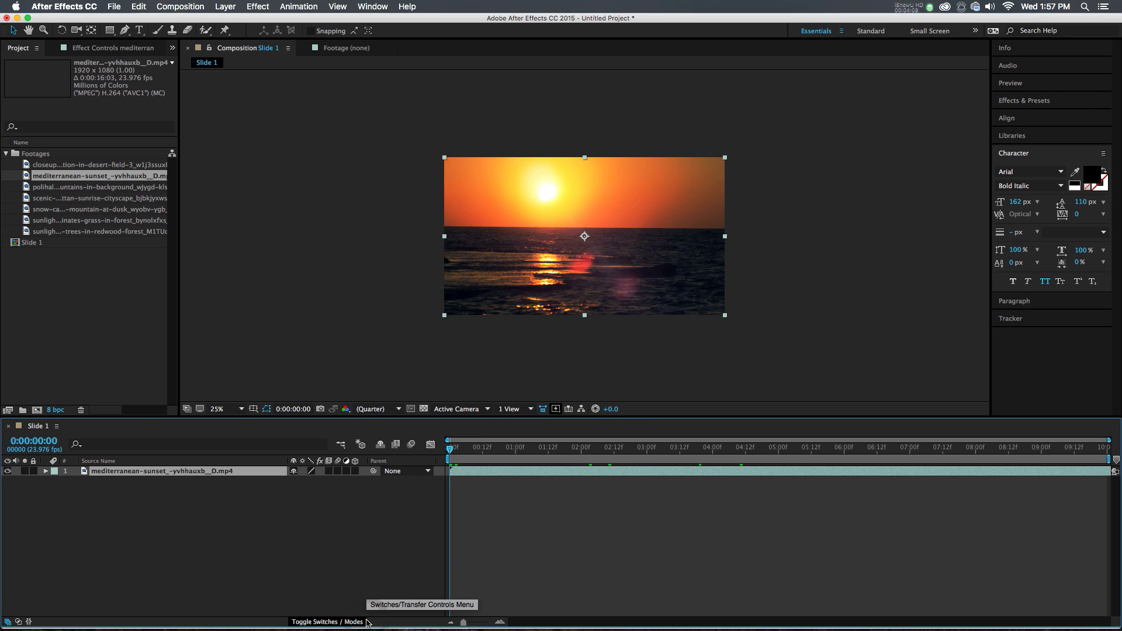
{"action": "left_click", "coordinate": [354, 473]}
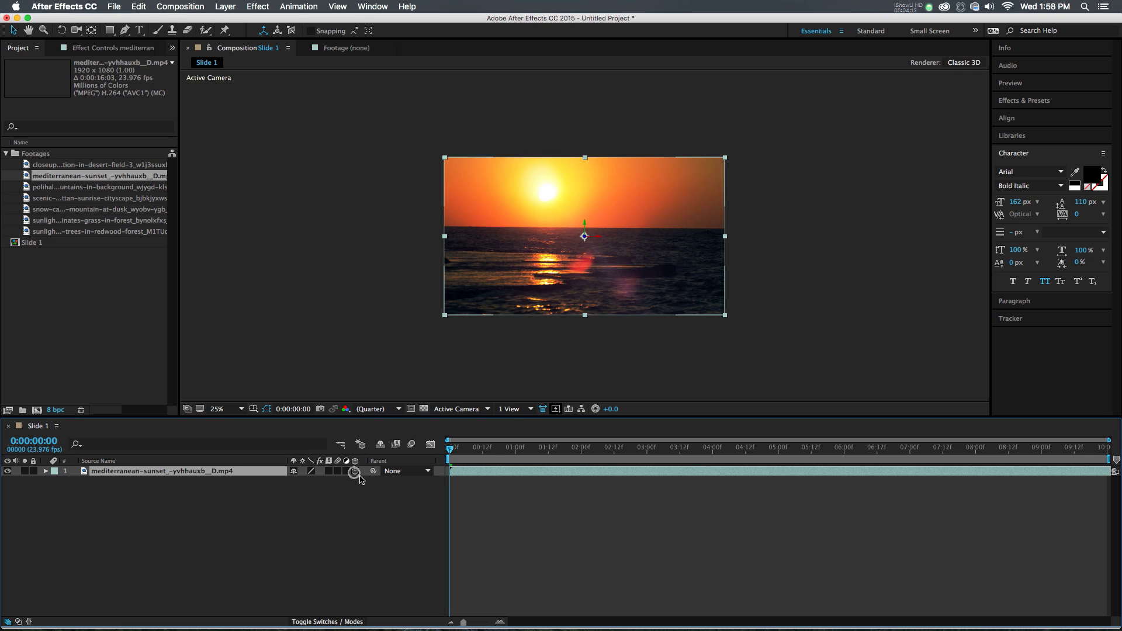
{"action": "right_click", "coordinate": [303, 506]}
{"action": "mouse_move", "coordinate": [326, 515]}
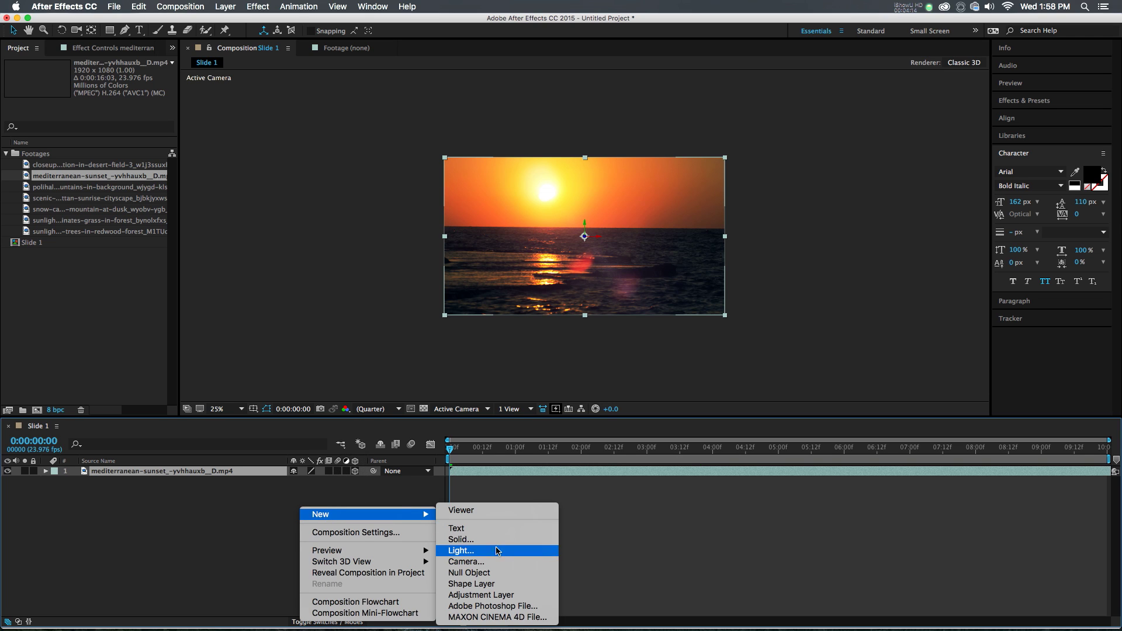
{"action": "left_click", "coordinate": [498, 563]}
{"action": "left_click", "coordinate": [746, 454]}
Keyframe the camera's position at the start, set its Z position to -1080 at 0:00:09:23, and preview the move.
{"action": "left_click", "coordinate": [481, 474]}
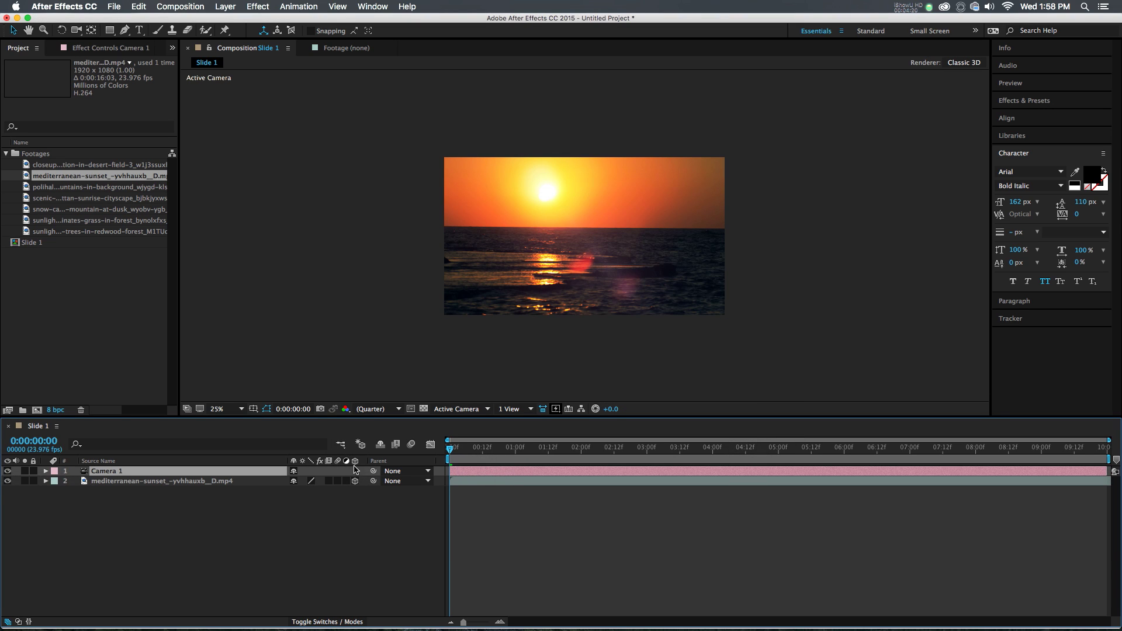
{"action": "key", "text": "p"}
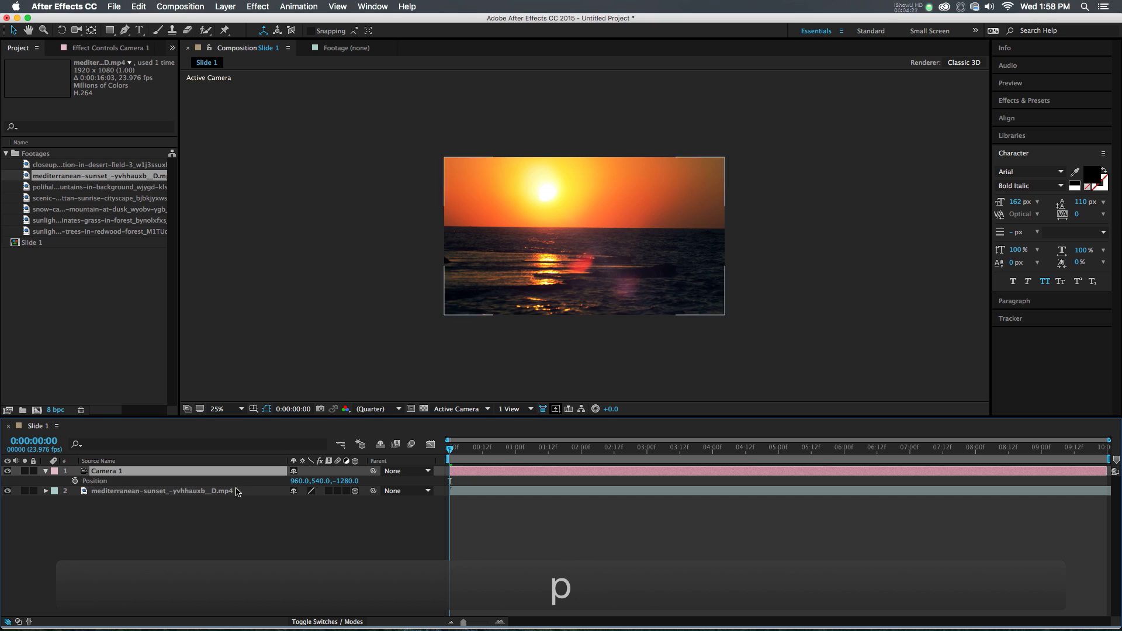
{"action": "left_click", "coordinate": [75, 481]}
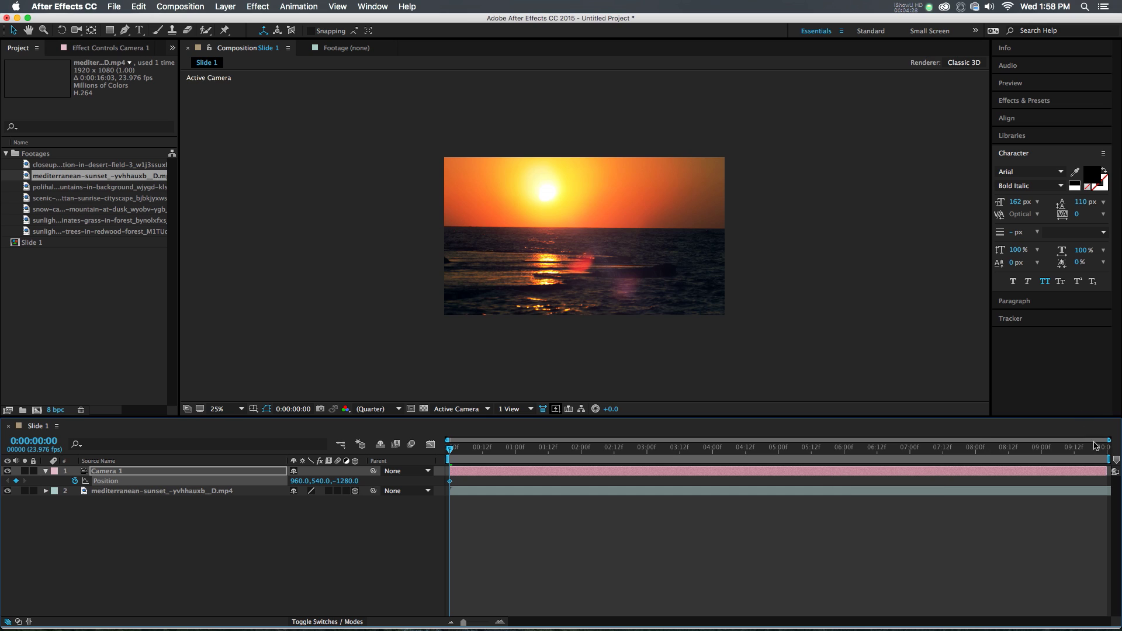
{"action": "left_click", "coordinate": [1095, 444]}
{"action": "left_click", "coordinate": [354, 480]}
{"action": "left_click", "coordinate": [343, 480]}
{"action": "key", "text": "shift+Right"}
{"action": "type", "text": "0"}
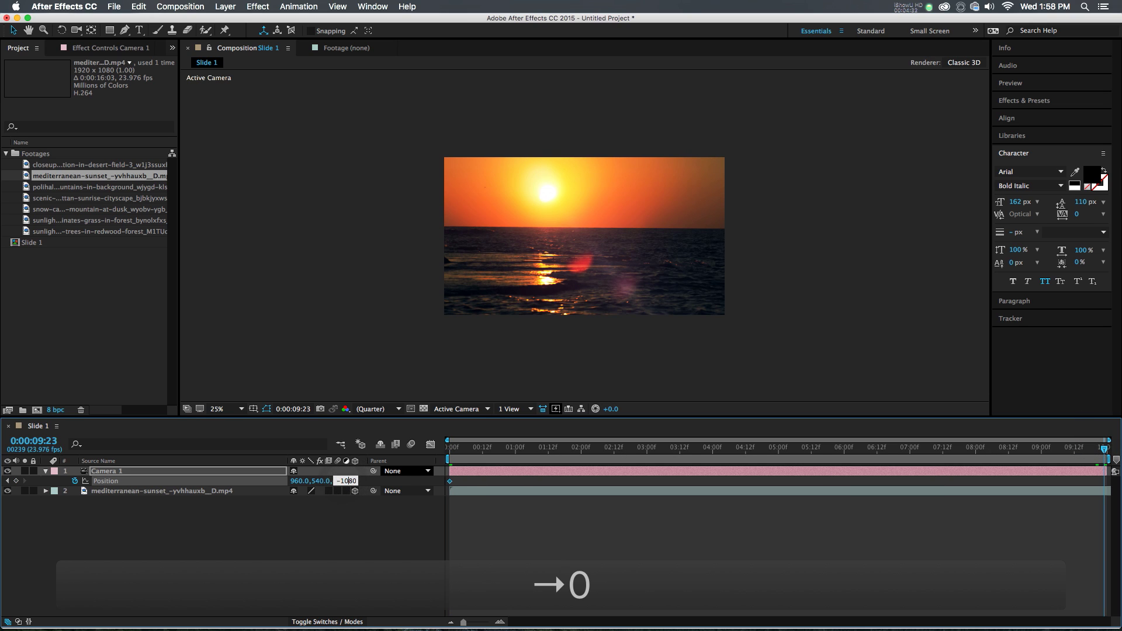
{"action": "key", "text": "Return"}
{"action": "key", "text": "space"}
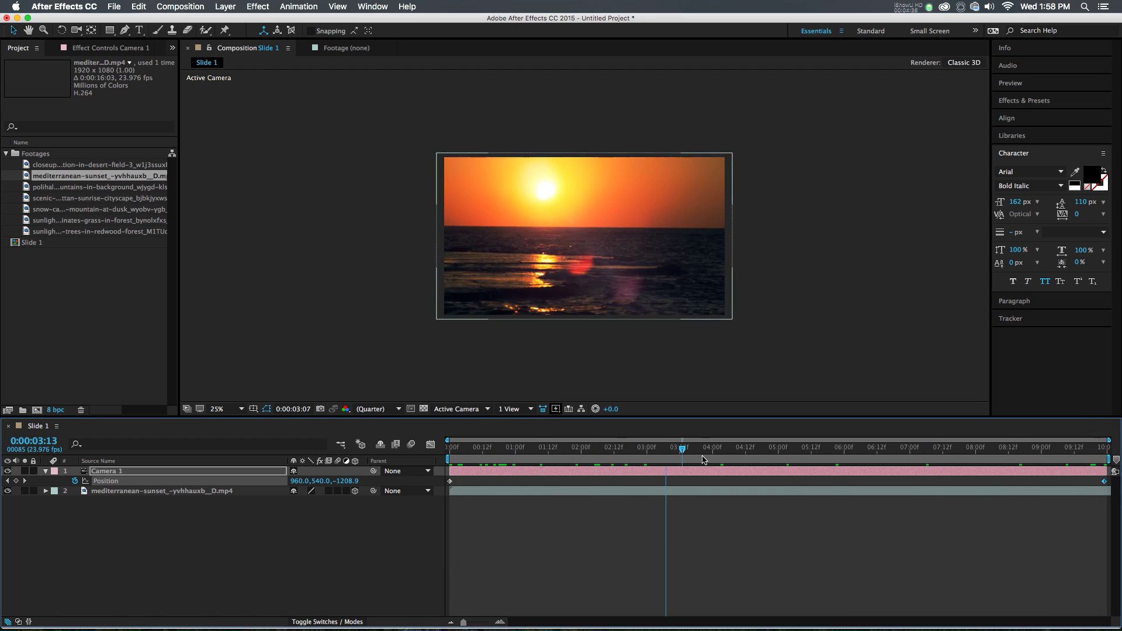
At the start of the timeline, set the mediterranean-sunset layer's Anchor Point X to 860 and keyframe it.
{"action": "left_click", "coordinate": [582, 489]}
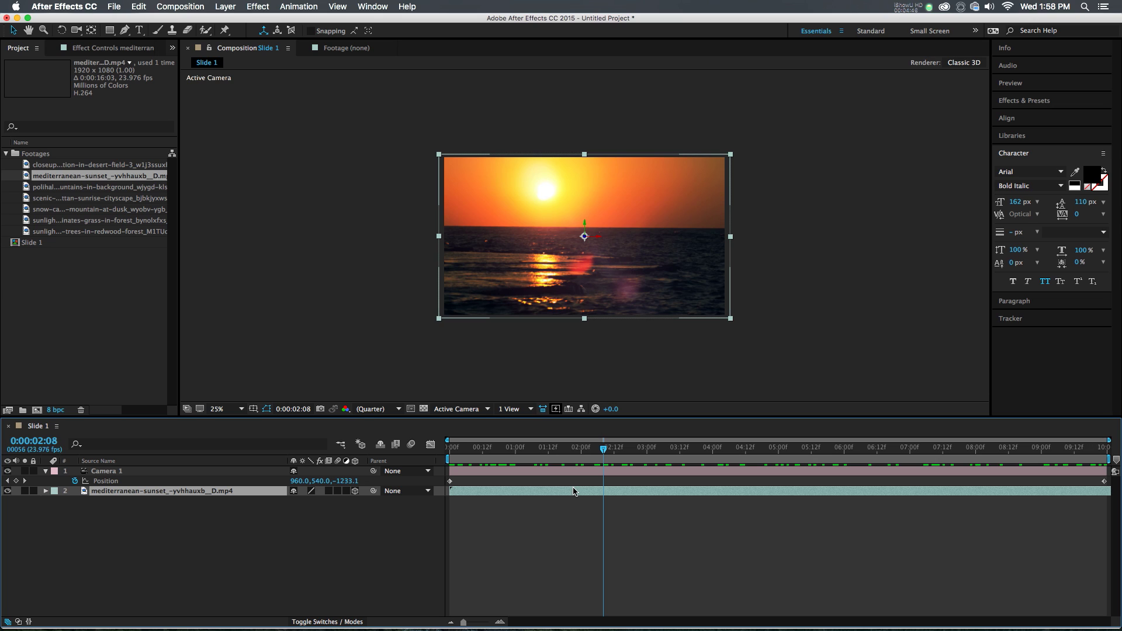
{"action": "left_click_drag", "start_coordinate": [475, 453], "coordinate": [448, 454]}
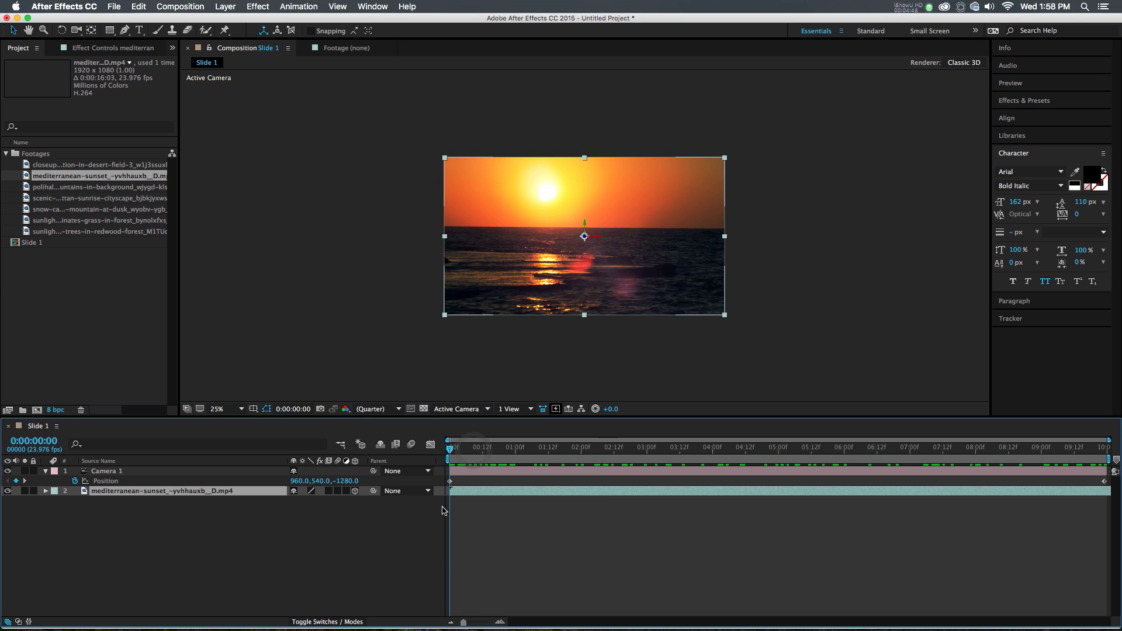
{"action": "left_click", "coordinate": [462, 494]}
{"action": "key", "text": "a"}
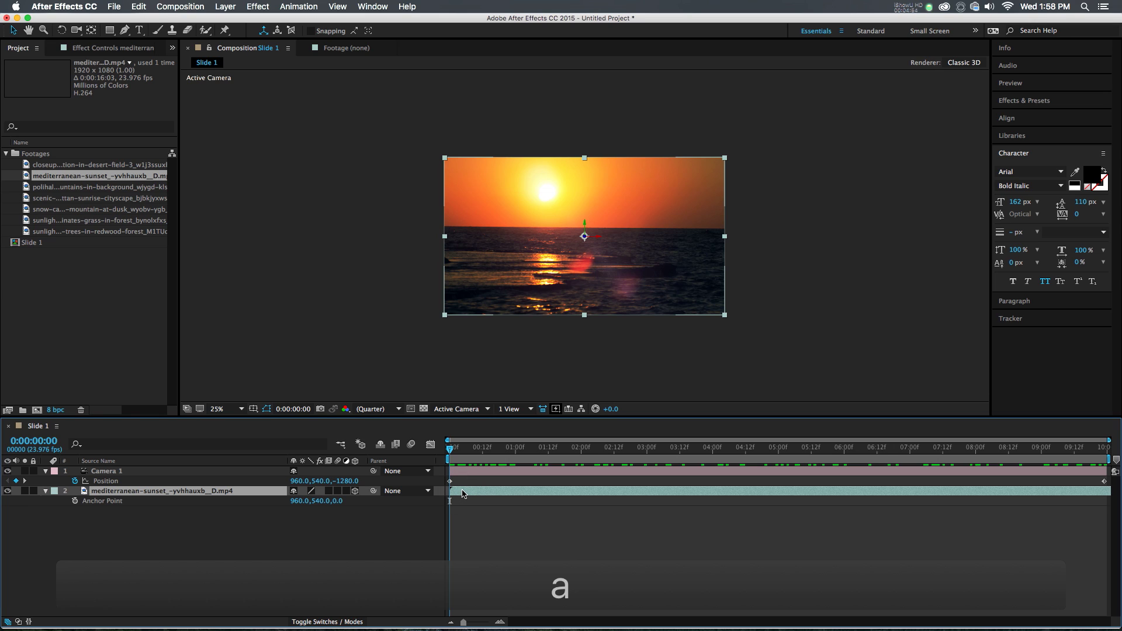
{"action": "left_click", "coordinate": [297, 501]}
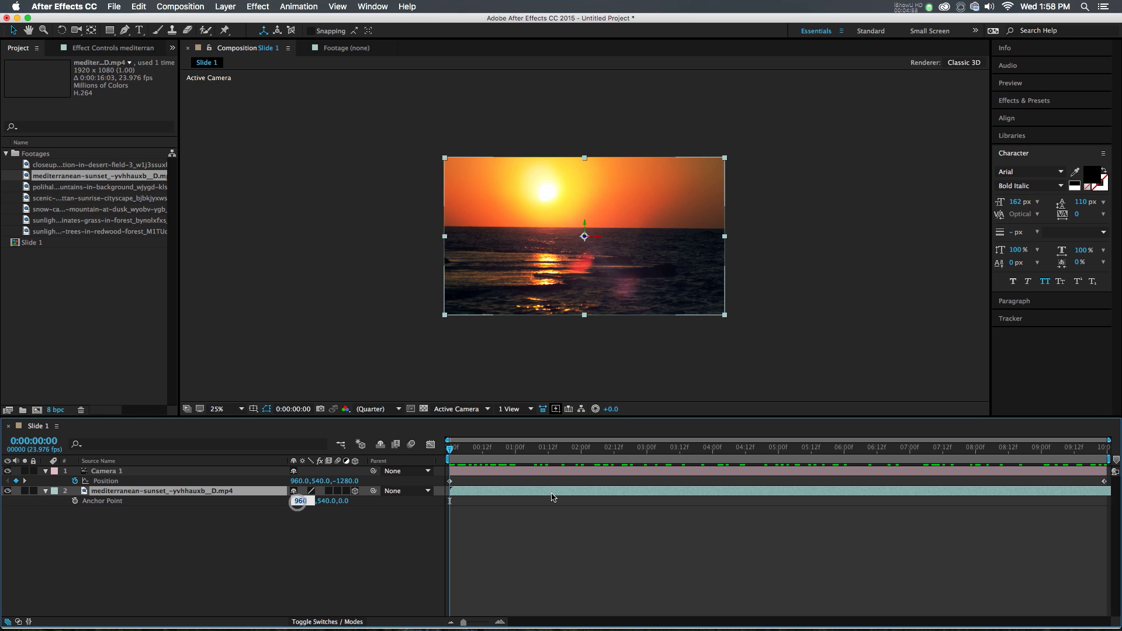
{"action": "key", "text": "Left"}
{"action": "key", "text": "Right"}
{"action": "type", "text": "8"}
{"action": "key", "text": "Return"}
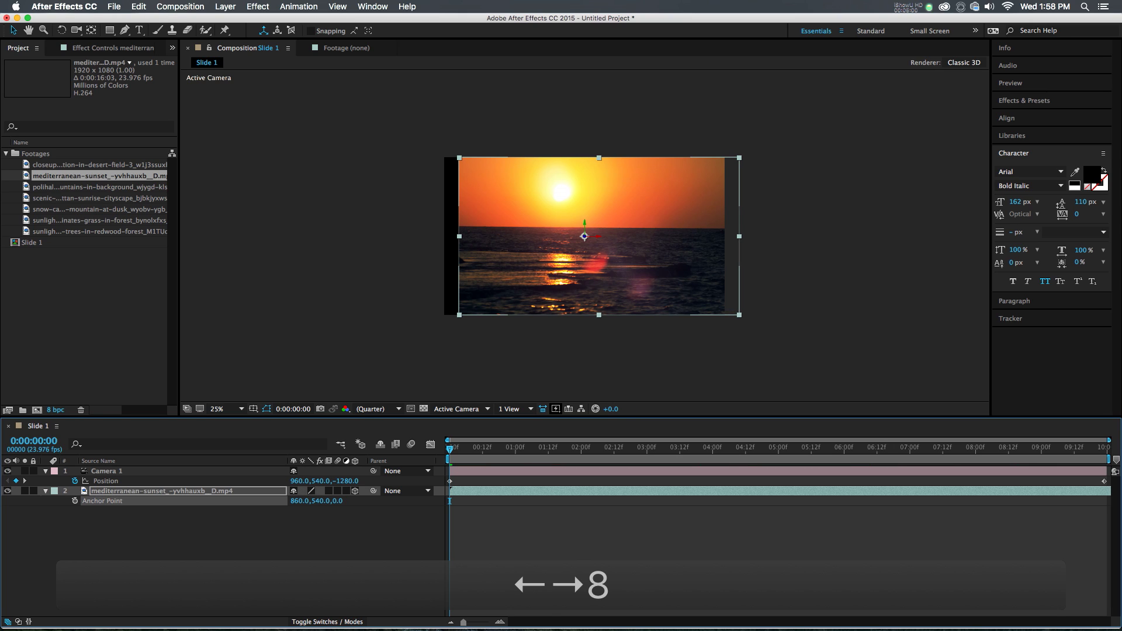
{"action": "left_click", "coordinate": [74, 502]}
Add a second Anchor Point keyframe with a larger X value to the sunset layer at 0:00:09:23.
{"action": "left_click_drag", "start_coordinate": [595, 447], "coordinate": [1106, 450]}
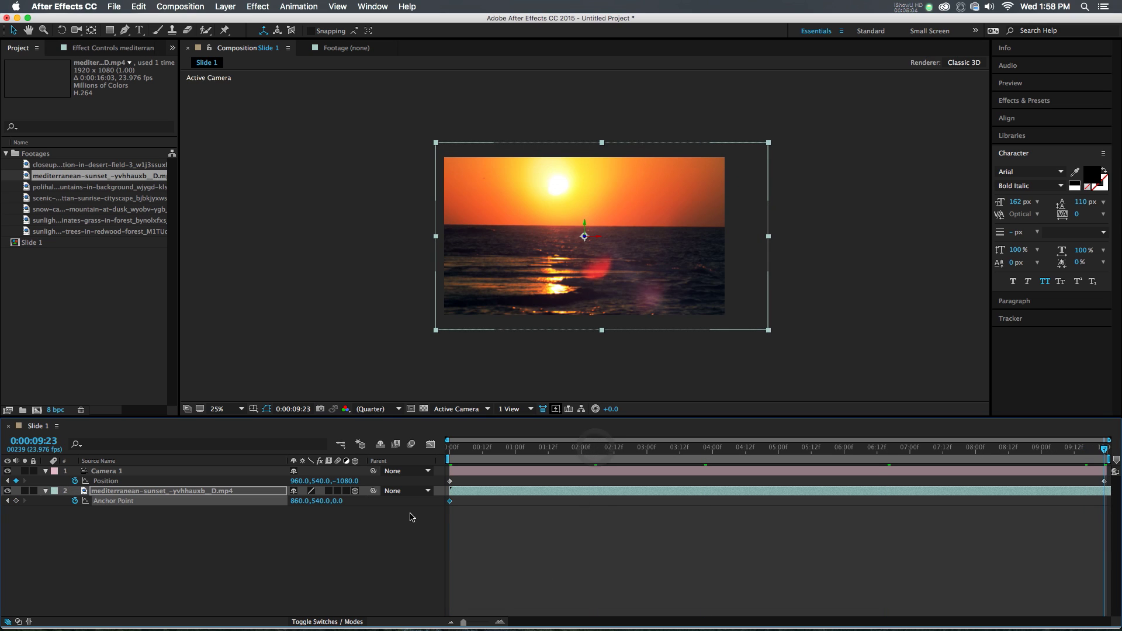
{"action": "left_click", "coordinate": [295, 501]}
{"action": "type", "text": "860"}
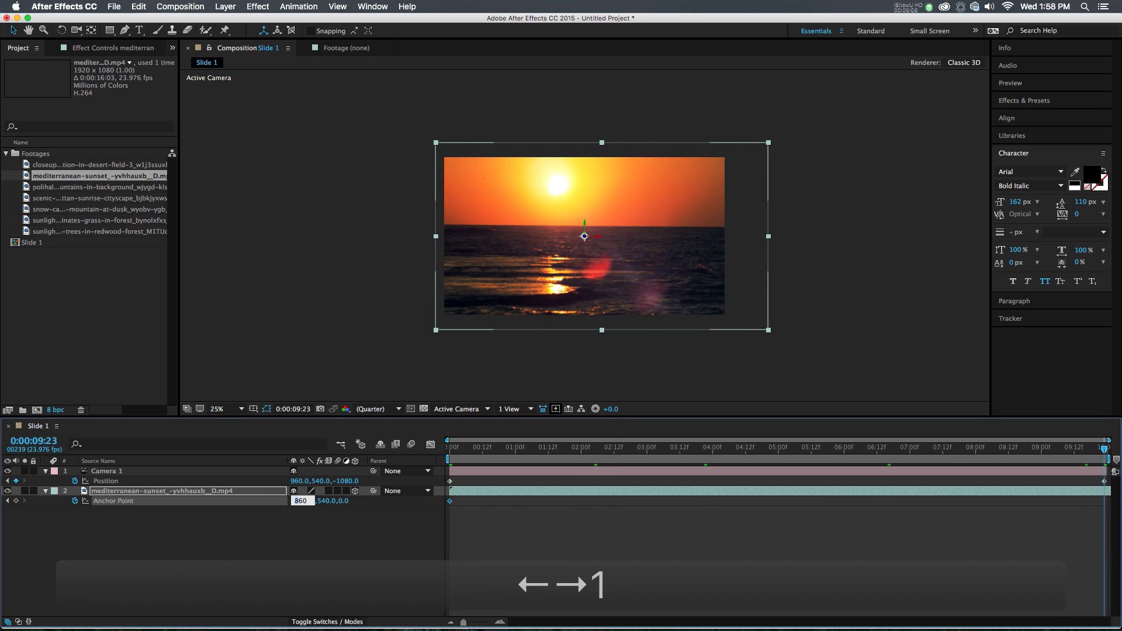
{"action": "key", "text": "Return"}
Preview the combined camera push and footage pan from the beginning, then return to time zero.
{"action": "left_click_drag", "start_coordinate": [500, 448], "coordinate": [340, 468]}
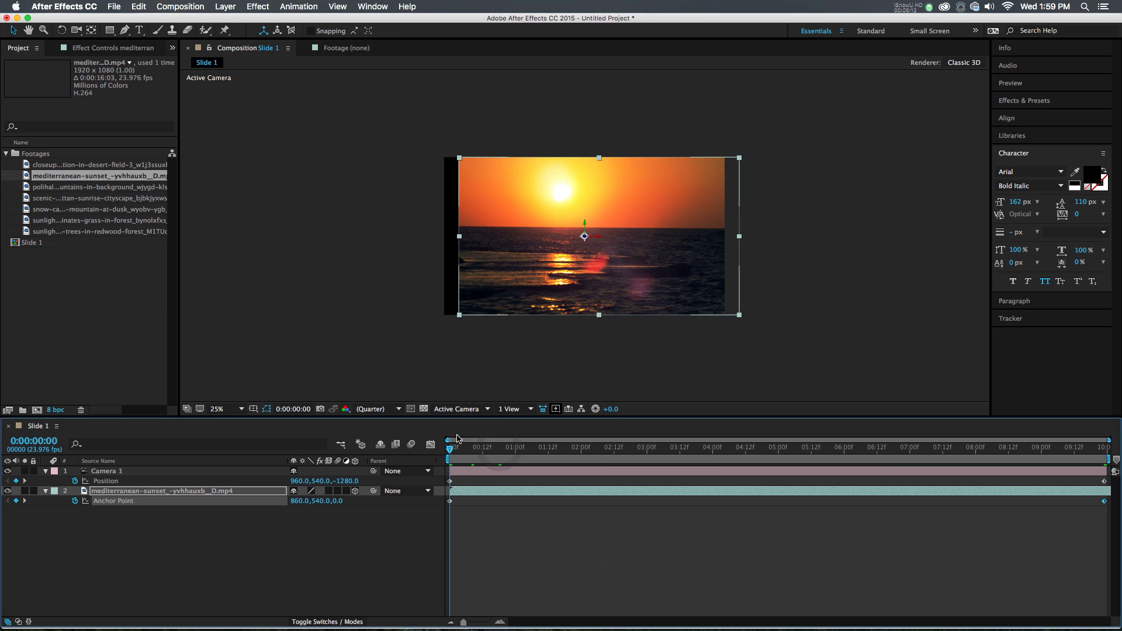
{"action": "left_click", "coordinate": [456, 471]}
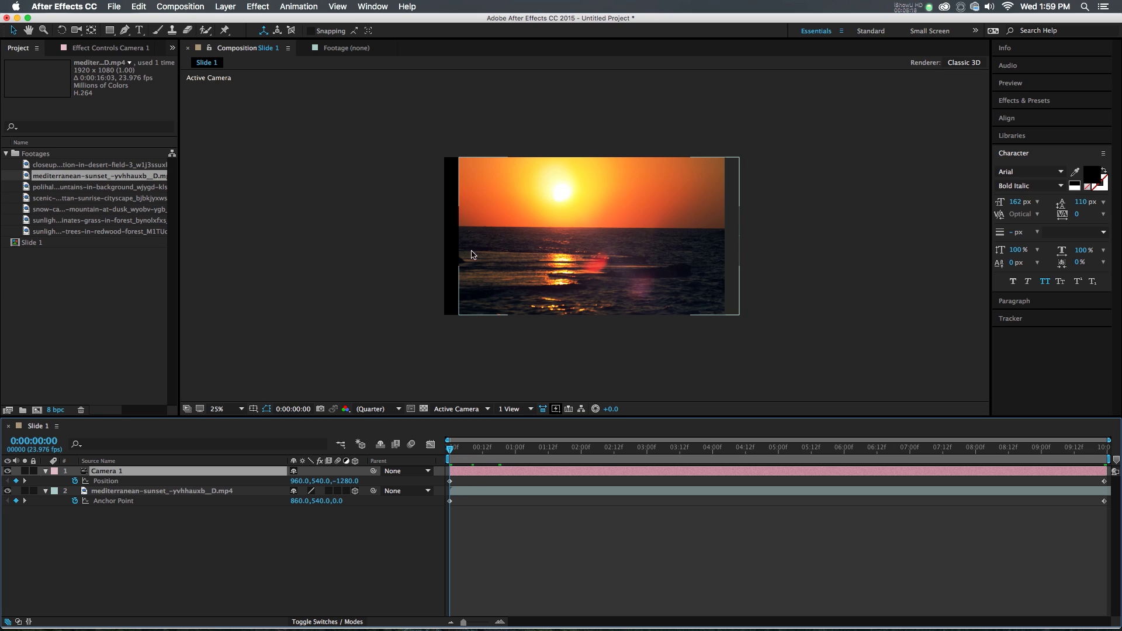
{"action": "left_click", "coordinate": [504, 541]}
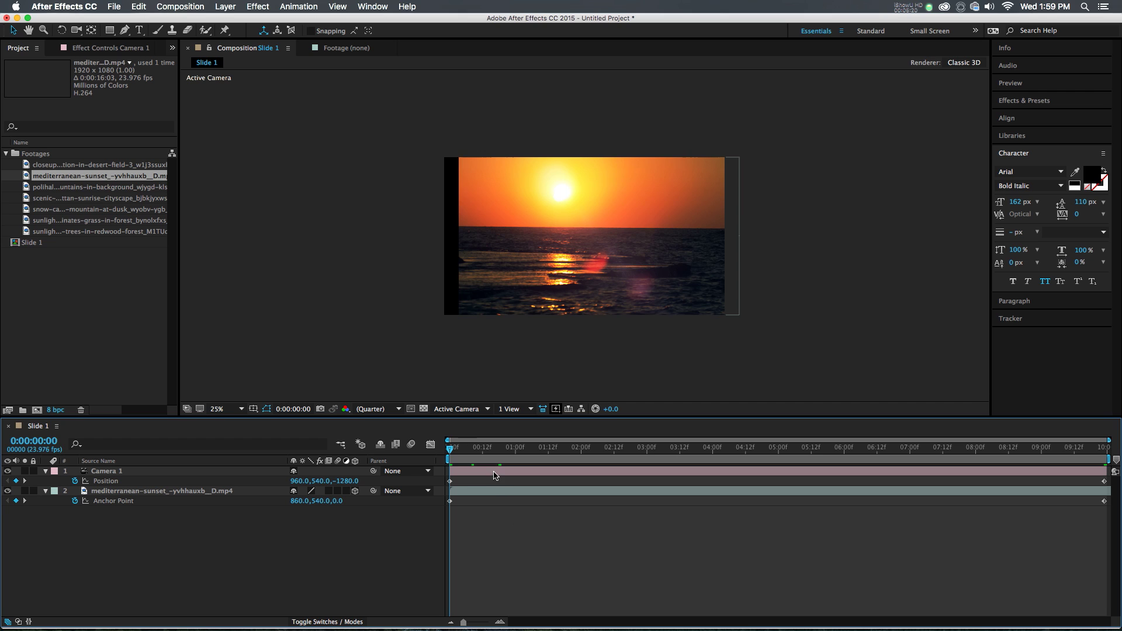
{"action": "left_click", "coordinate": [483, 449]}
{"action": "key", "text": "space"}
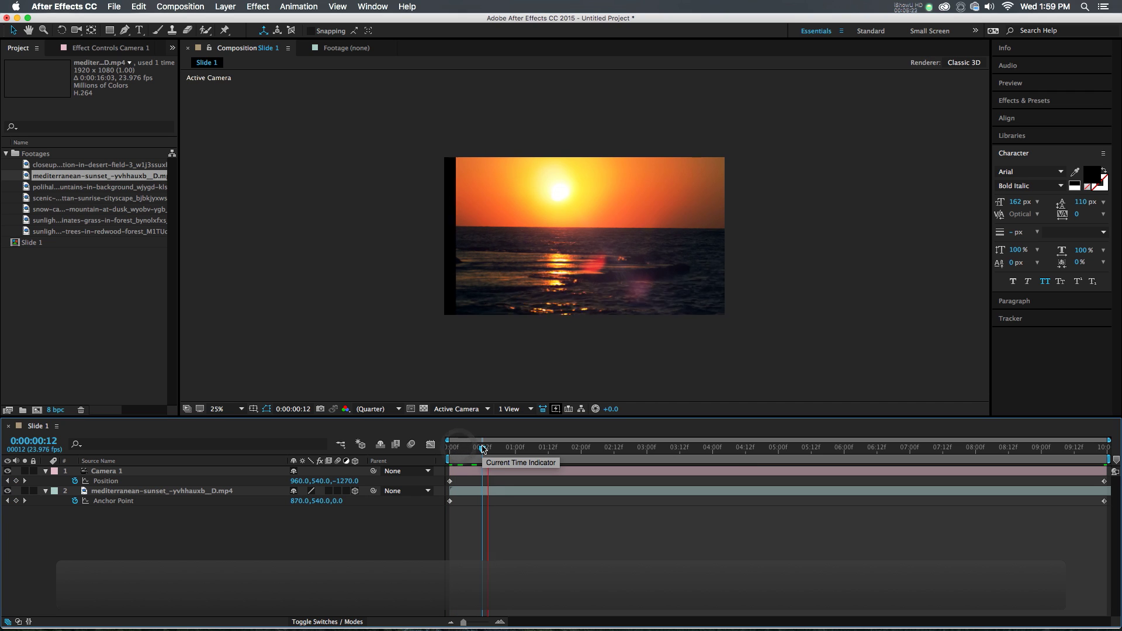
{"action": "left_click_drag", "start_coordinate": [490, 452], "coordinate": [372, 468]}
{"action": "left_click_drag", "start_coordinate": [465, 452], "coordinate": [311, 537]}
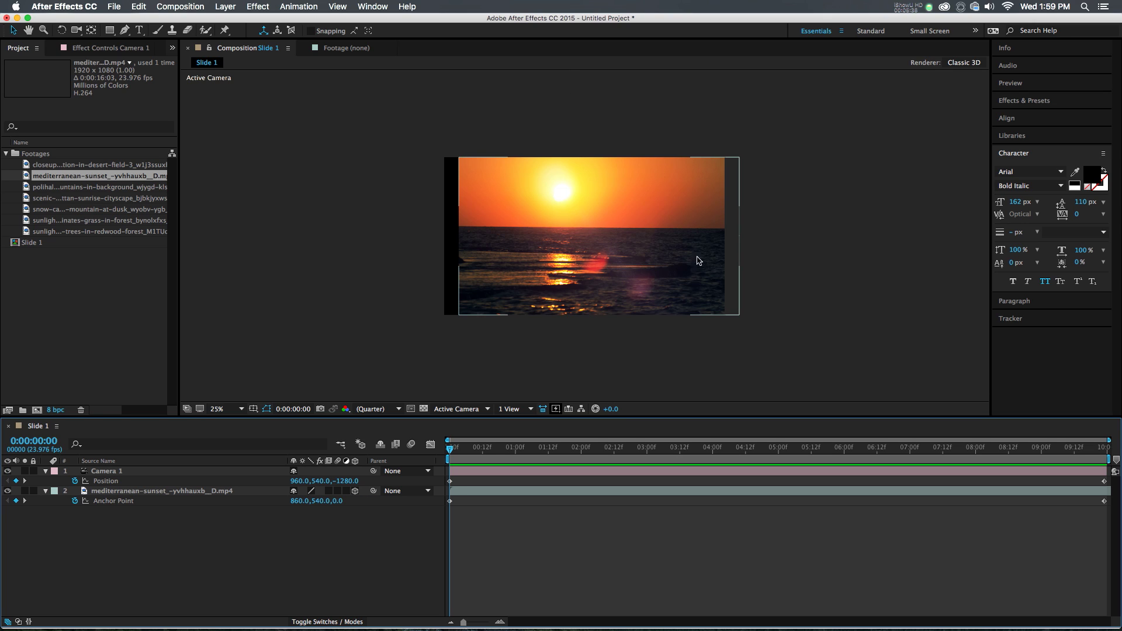
Collapse both layers' properties and pre-compose the sunset layer as FOOTAGE 1, leaving all attributes in Slide 1.
{"action": "left_click", "coordinate": [213, 547]}
{"action": "left_click", "coordinate": [46, 471]}
{"action": "left_click", "coordinate": [45, 481]}
{"action": "left_click", "coordinate": [144, 484]}
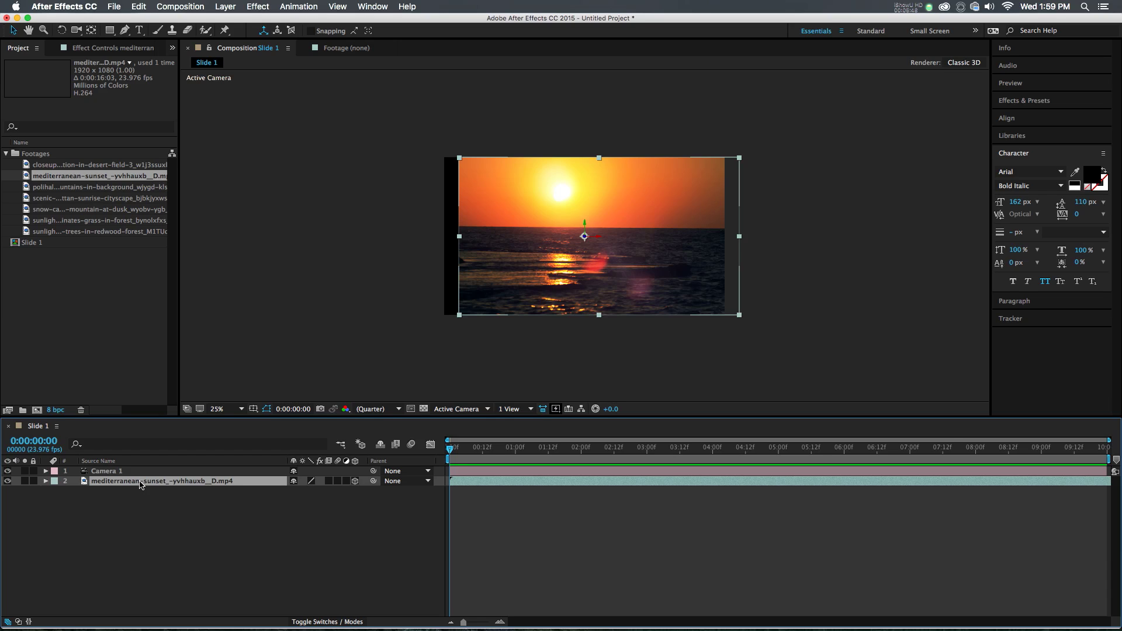
{"action": "key", "text": "super+shift+c"}
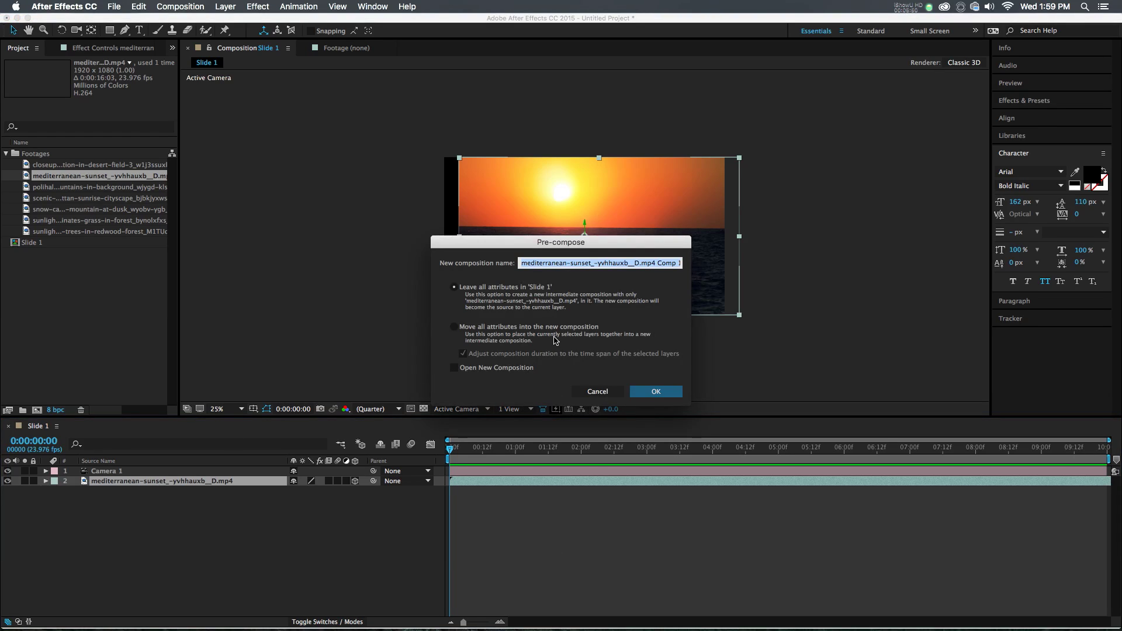
{"action": "type", "text": "FOOTAGE"}
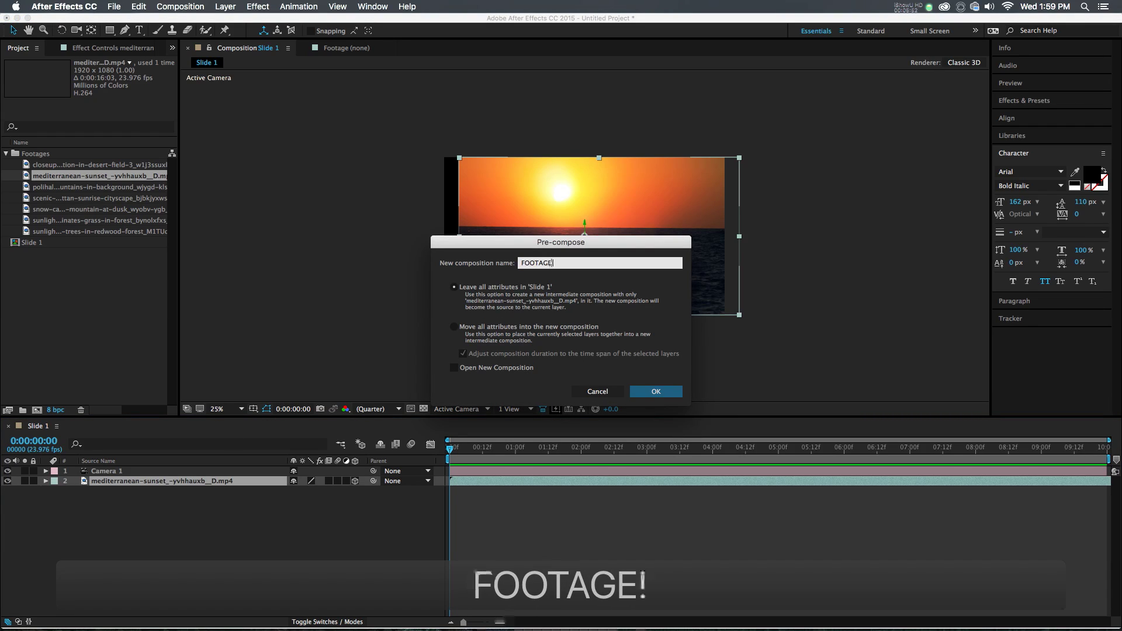
{"action": "type", "text": " 1"}
{"action": "key", "text": "Return"}
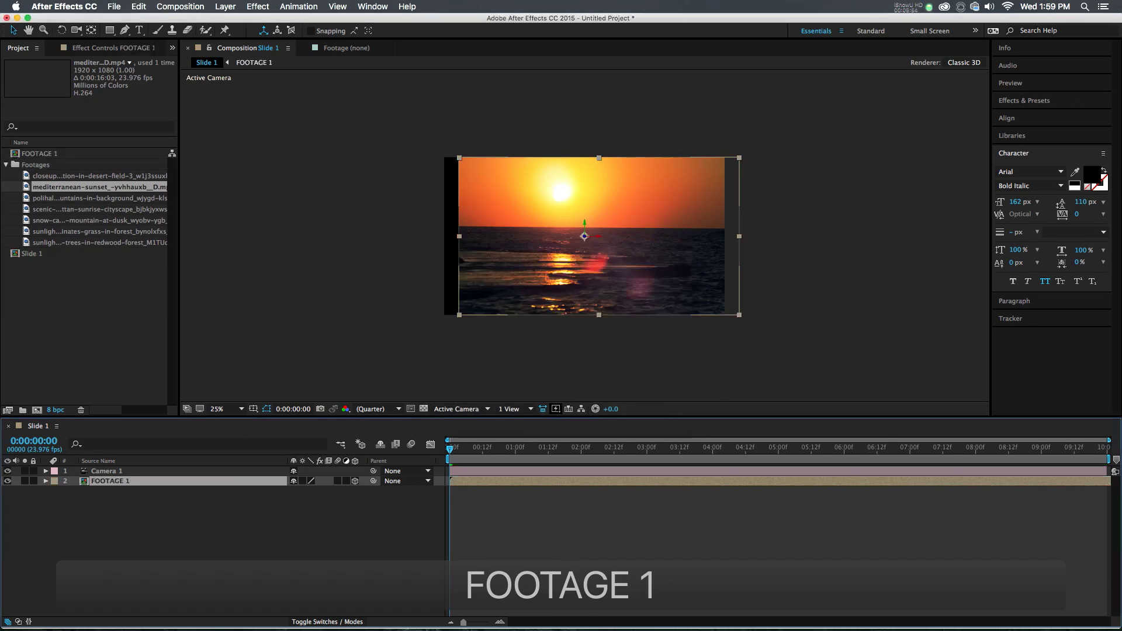
Open the FOOTAGE 1 composition to check its contents, then close it and return to Slide 1.
{"action": "double_click", "coordinate": [485, 483]}
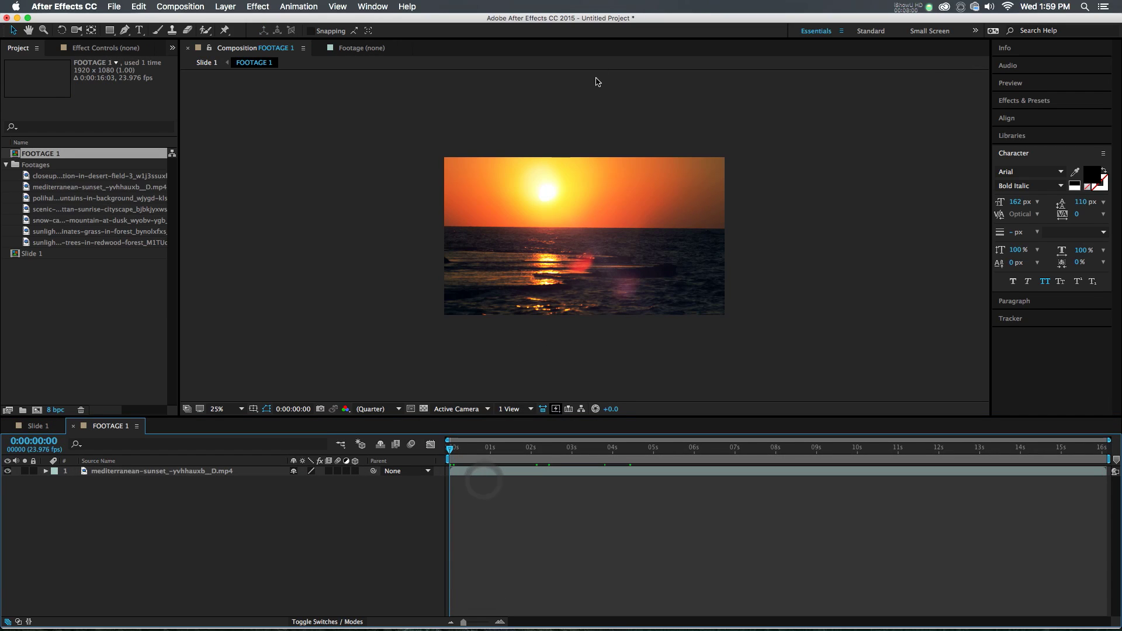
{"action": "left_click", "coordinate": [318, 528]}
{"action": "left_click", "coordinate": [74, 426]}
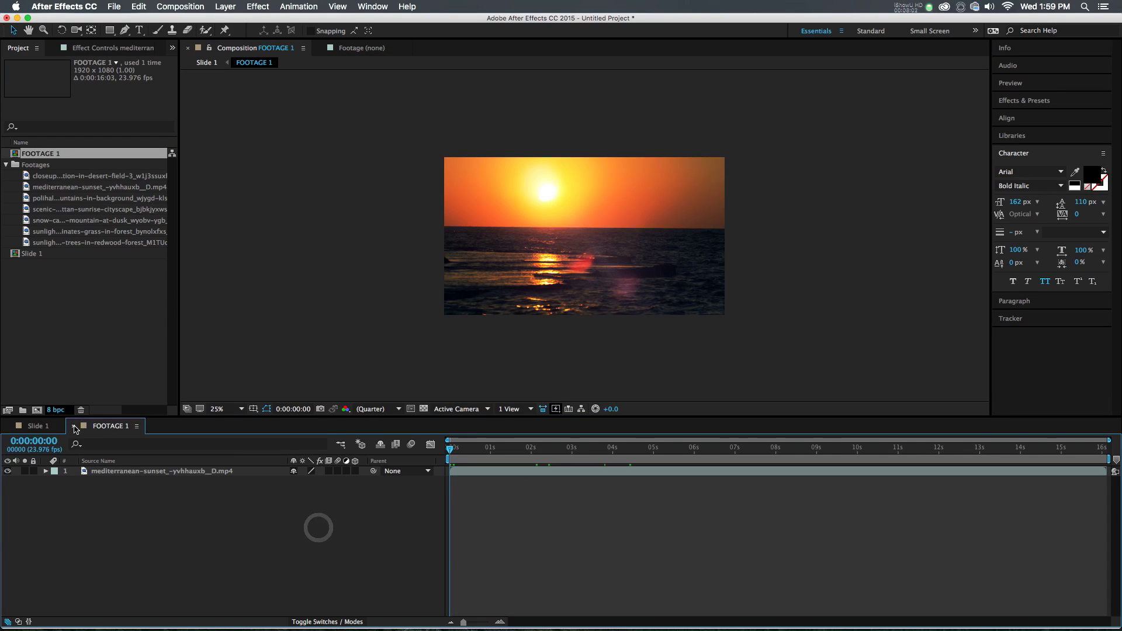
{"action": "left_click", "coordinate": [112, 483]}
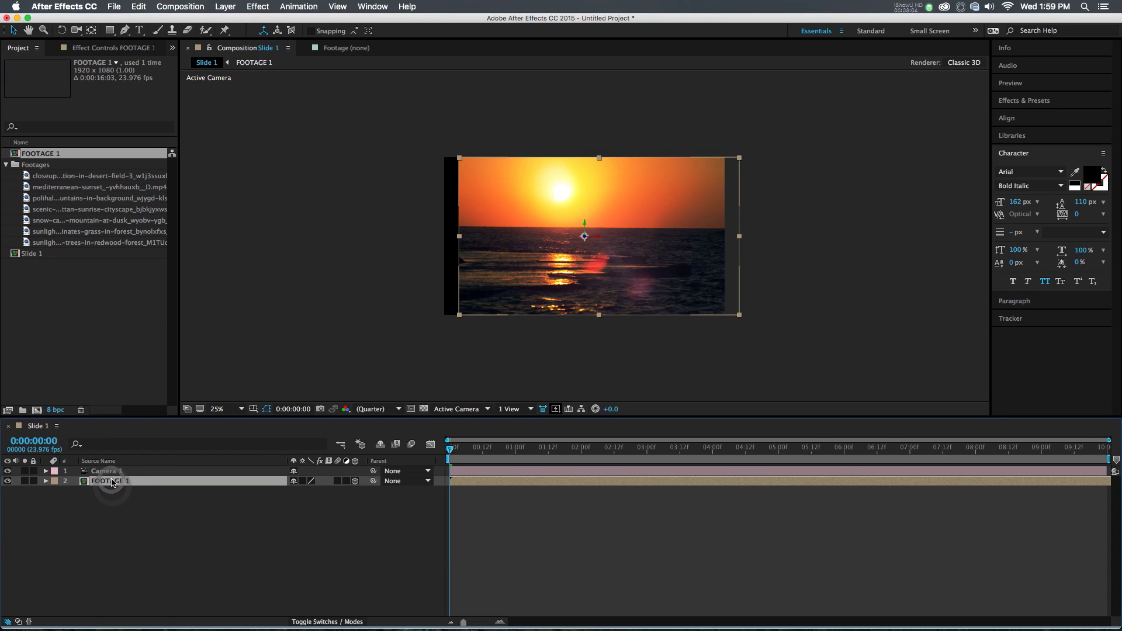
Add an adjustment layer above the camera in Slide 1 and move the current time to 0:00:00:15.
{"action": "left_click", "coordinate": [97, 551]}
{"action": "right_click", "coordinate": [97, 551]}
{"action": "mouse_move", "coordinate": [174, 520]}
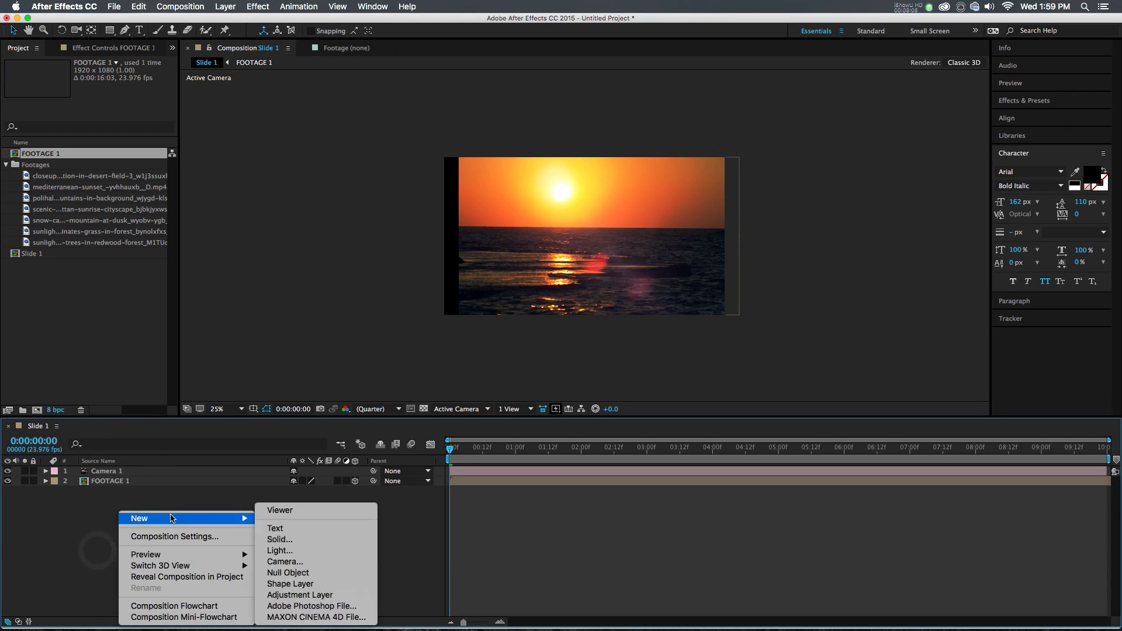
{"action": "left_click", "coordinate": [303, 595]}
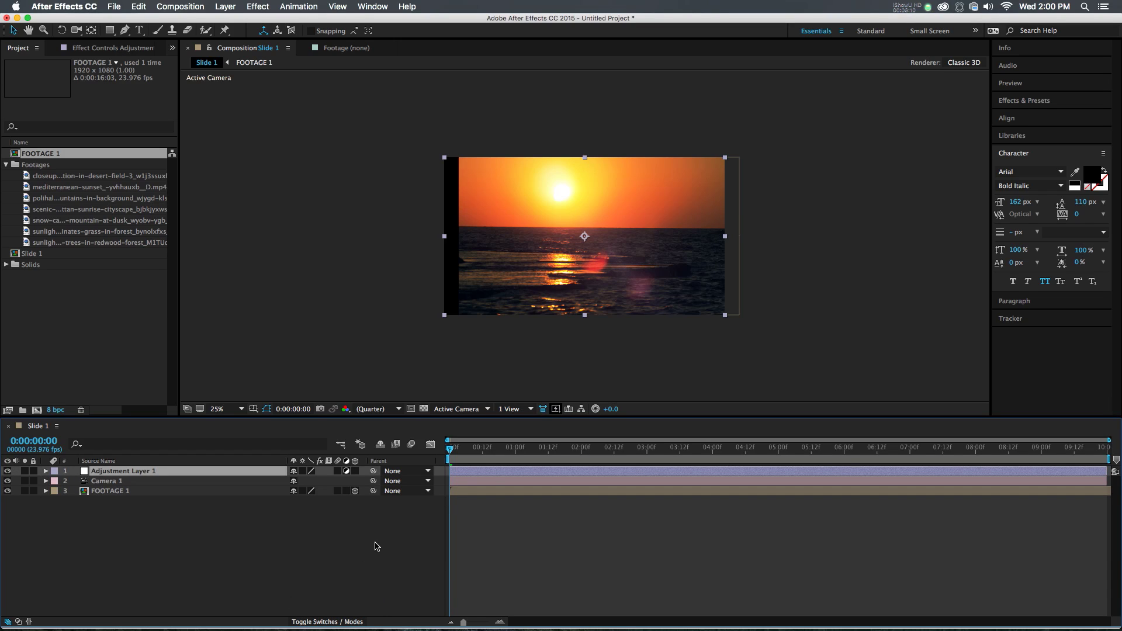
{"action": "left_click_drag", "start_coordinate": [502, 460], "coordinate": [491, 459]}
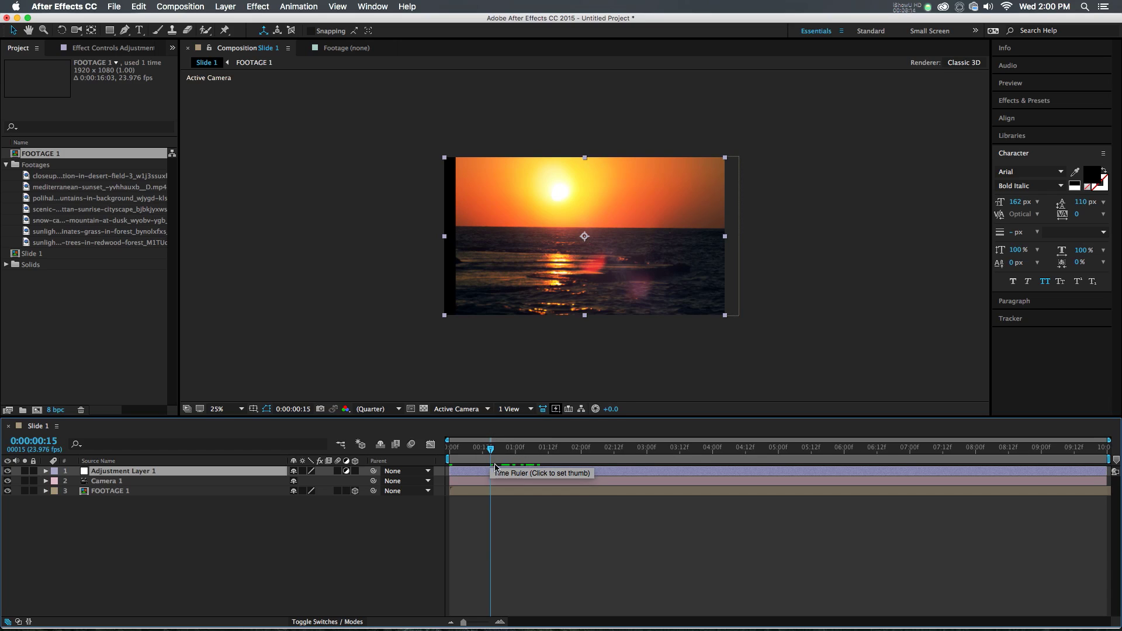
{"action": "left_click", "coordinate": [495, 472]}
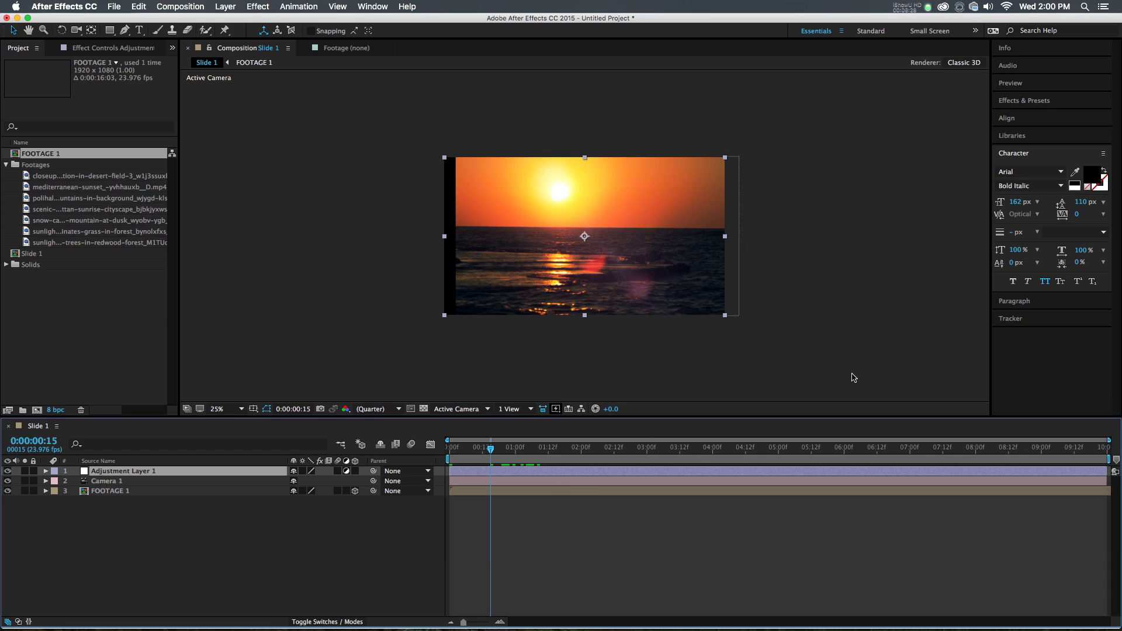
Apply the Tint effect to the adjustment layer and set Amount to Tint to 5%.
{"action": "left_click", "coordinate": [1024, 100]}
{"action": "left_click", "coordinate": [1029, 116]}
{"action": "type", "text": "drop sh"}
{"action": "triple_click", "coordinate": [1035, 115]}
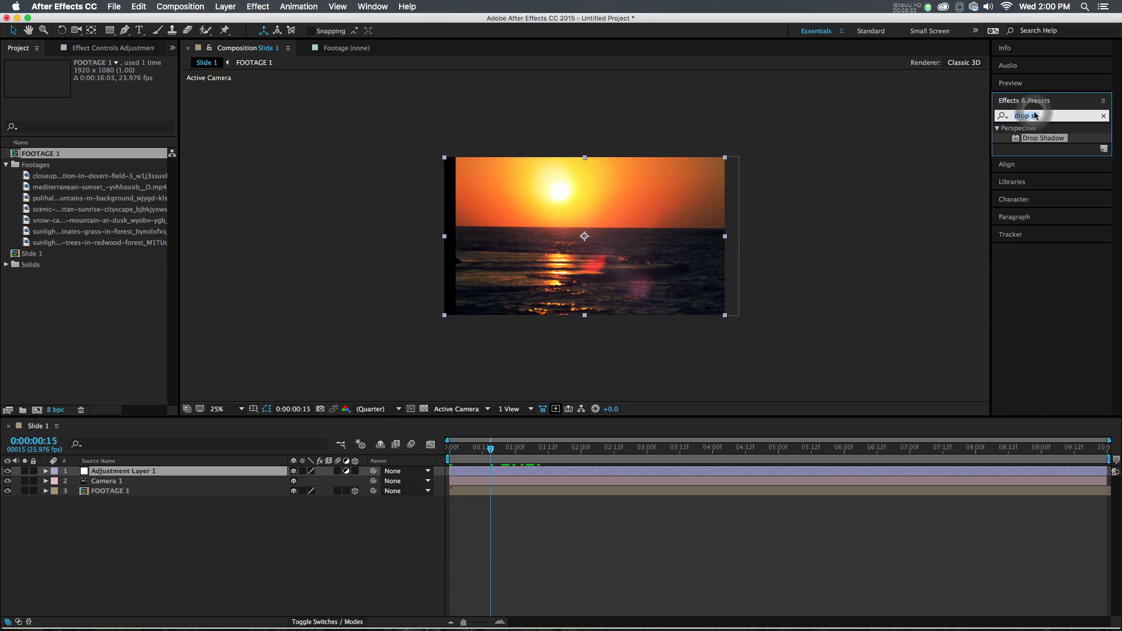
{"action": "type", "text": "tint"}
{"action": "left_click_drag", "start_coordinate": [1032, 173], "coordinate": [612, 468]}
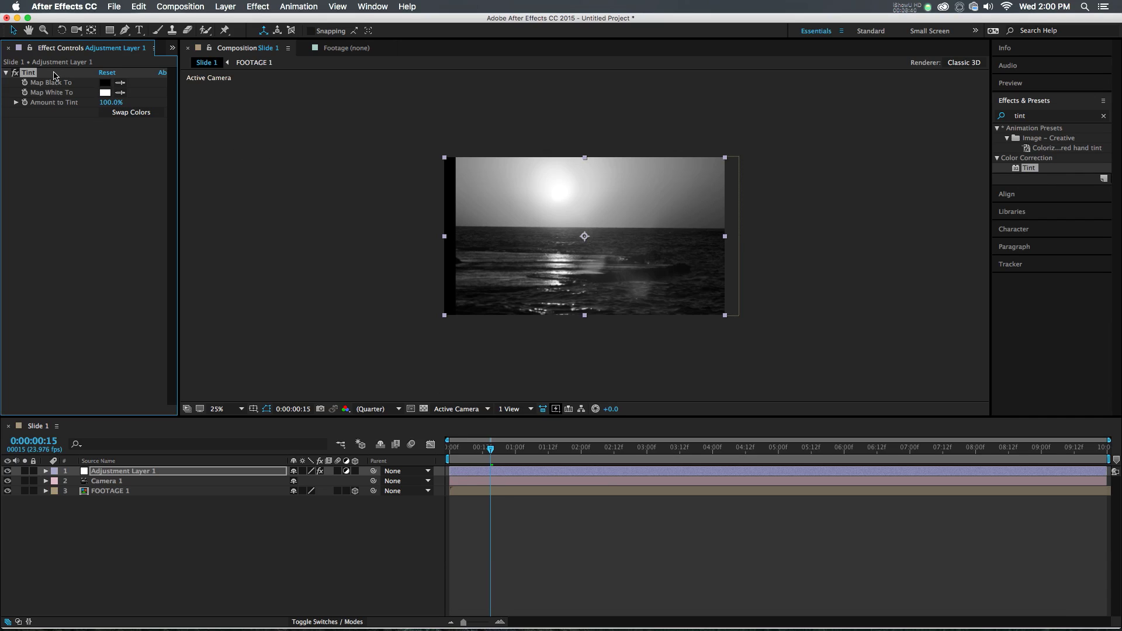
{"action": "left_click", "coordinate": [110, 103]}
{"action": "type", "text": "5"}
{"action": "key", "text": "Return"}
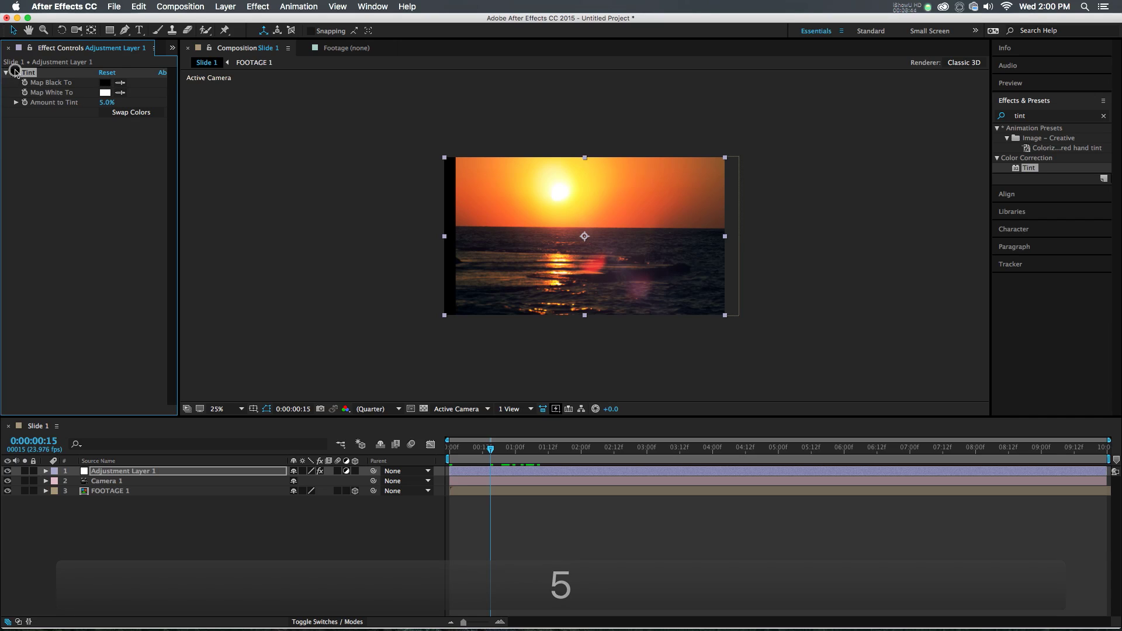
Apply the Curves effect to the adjustment layer below Tint and switch its channel to Red.
{"action": "left_click", "coordinate": [1028, 116]}
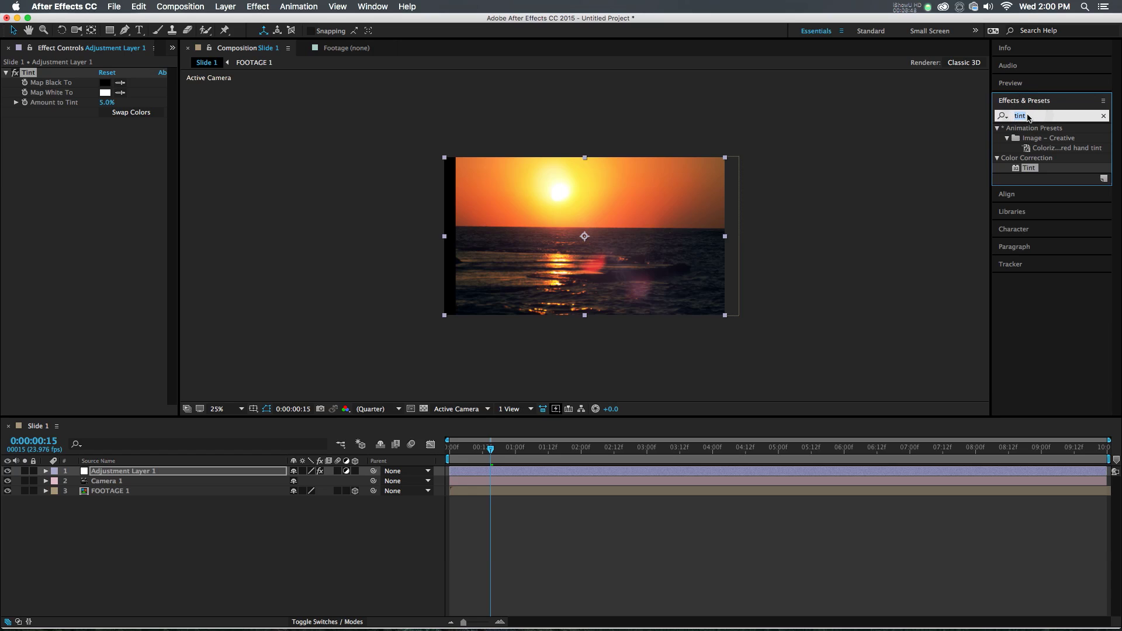
{"action": "type", "text": "curve"}
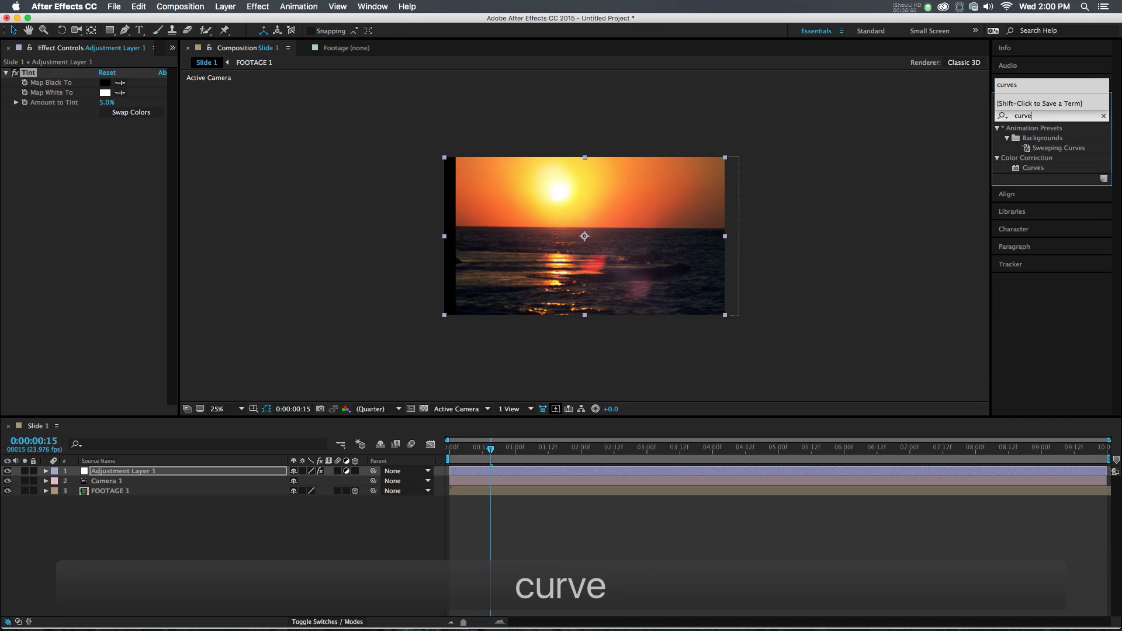
{"action": "left_click_drag", "start_coordinate": [1035, 164], "coordinate": [47, 149]}
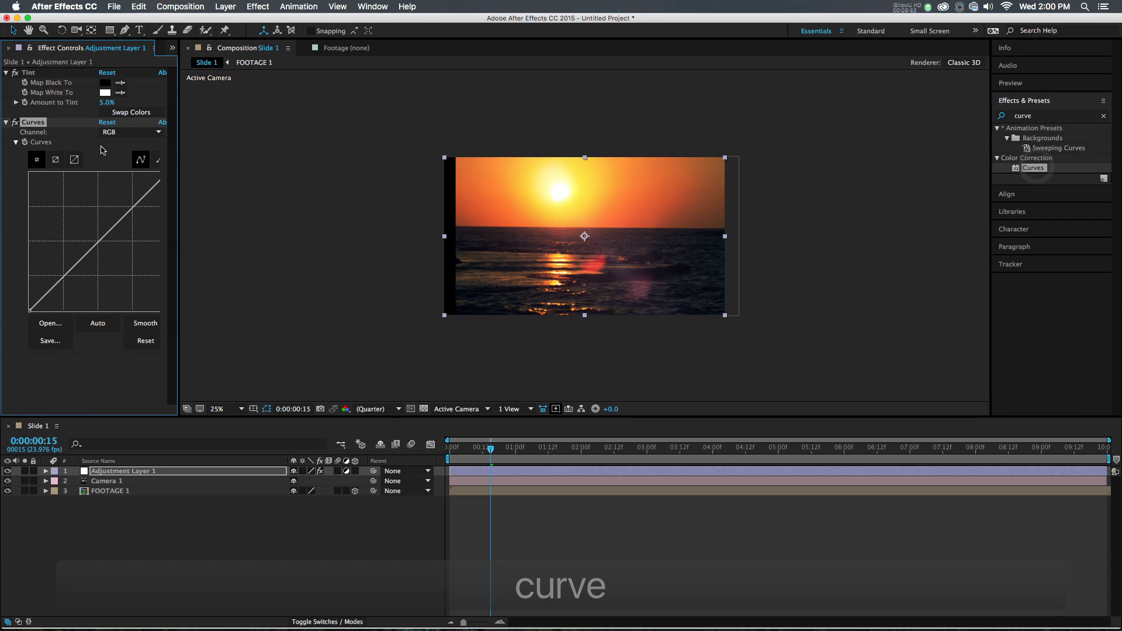
{"action": "left_click", "coordinate": [132, 132]}
{"action": "left_click", "coordinate": [126, 142]}
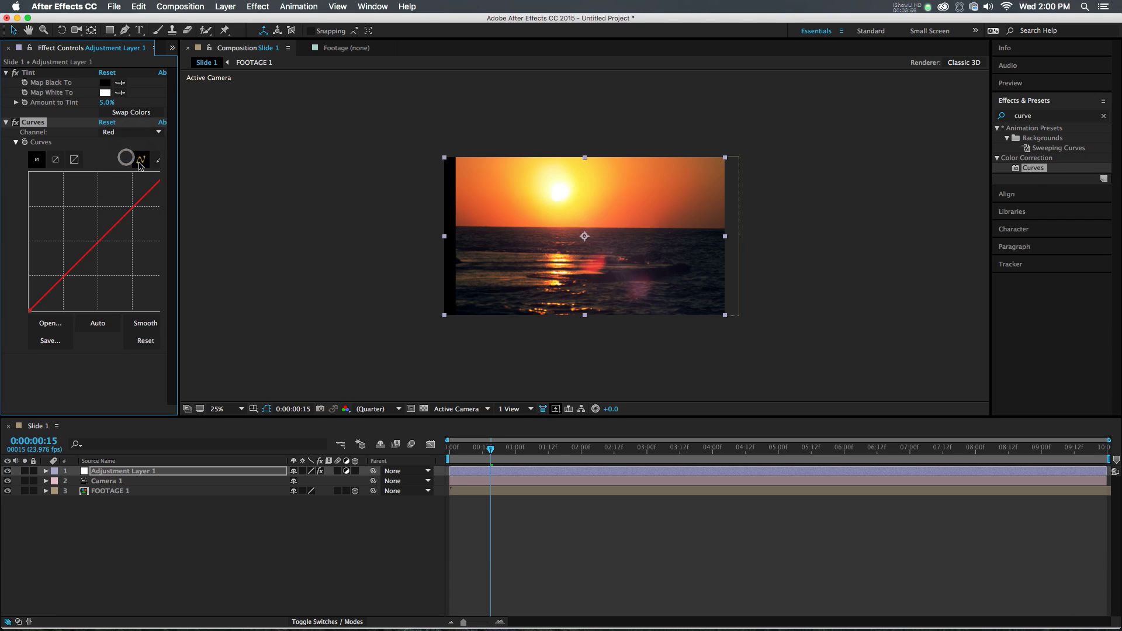
Raise the highlights and lower the shadows on the Red curve, and shape the Blue curve the opposite way.
{"action": "left_click_drag", "start_coordinate": [132, 208], "coordinate": [132, 203]}
{"action": "left_click_drag", "start_coordinate": [59, 277], "coordinate": [60, 291]}
{"action": "left_click", "coordinate": [131, 132]}
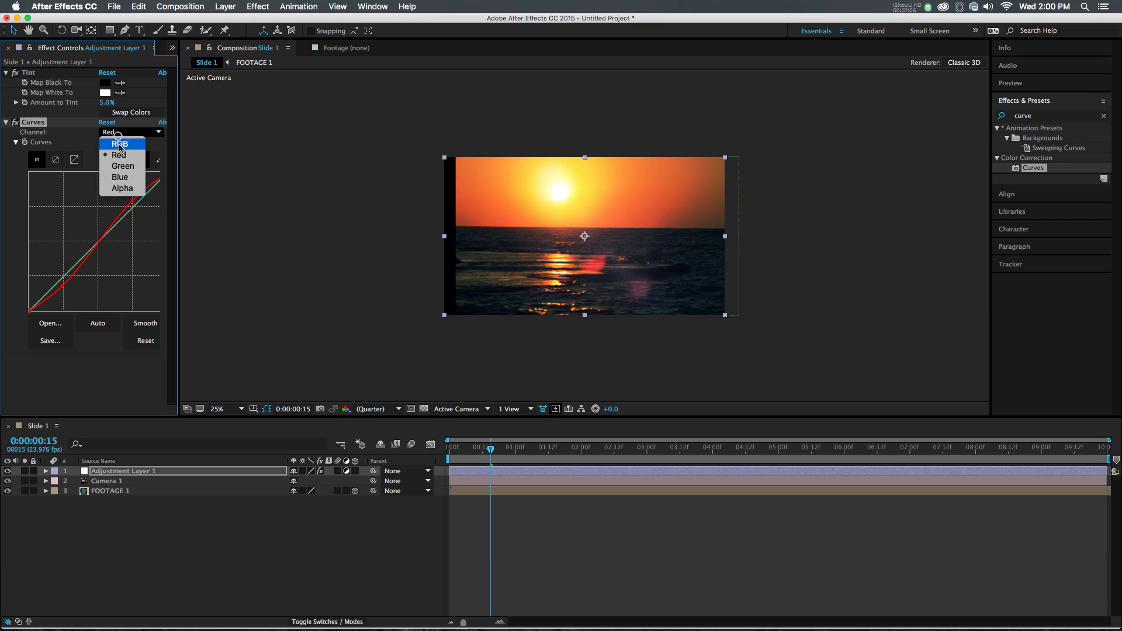
{"action": "left_click", "coordinate": [118, 174]}
{"action": "left_click_drag", "start_coordinate": [131, 206], "coordinate": [132, 216]}
{"action": "left_click_drag", "start_coordinate": [90, 263], "coordinate": [65, 272]}
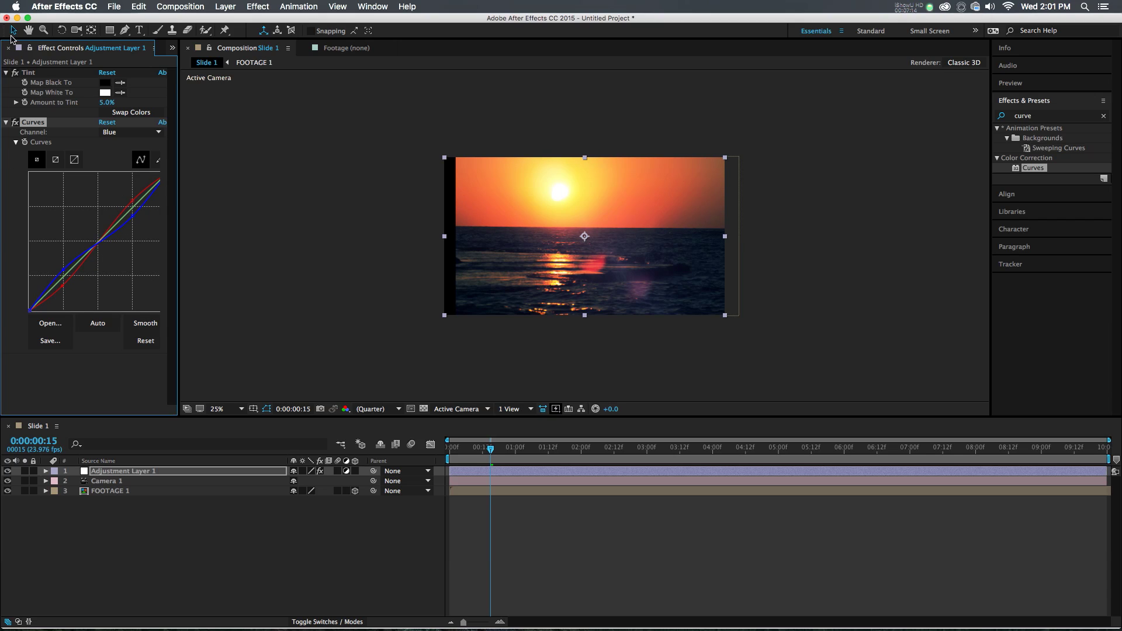
Collapse the Tint and Curves effects and reorder them so Curves sits above Tint.
{"action": "left_click", "coordinate": [6, 72]}
{"action": "left_click", "coordinate": [7, 83]}
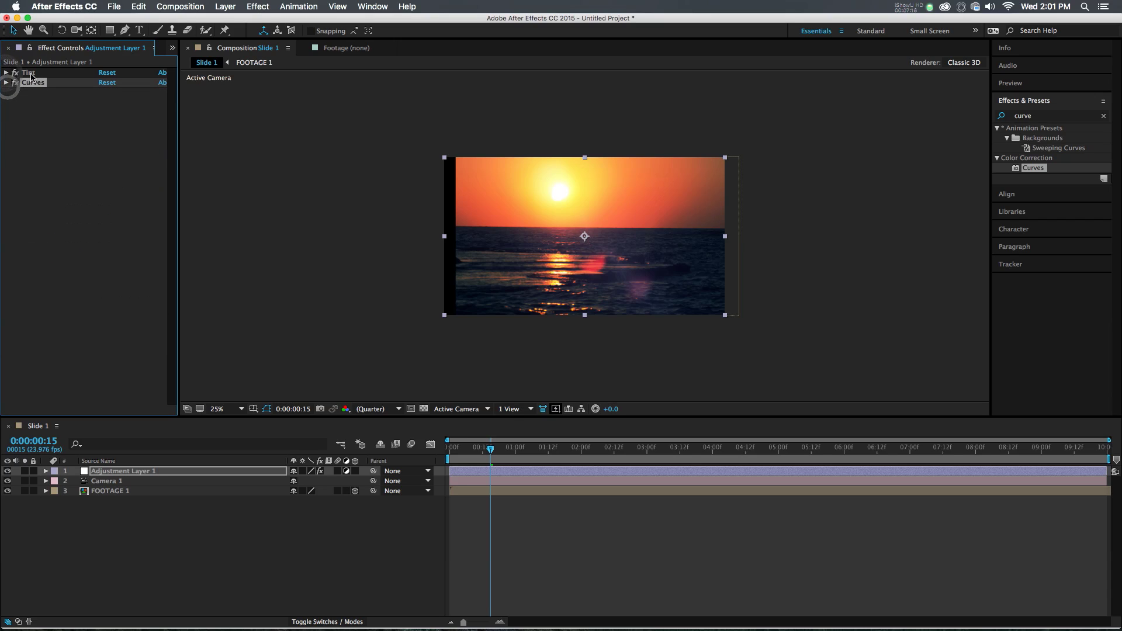
{"action": "left_click", "coordinate": [30, 74]}
{"action": "left_click_drag", "start_coordinate": [34, 83], "coordinate": [35, 83]}
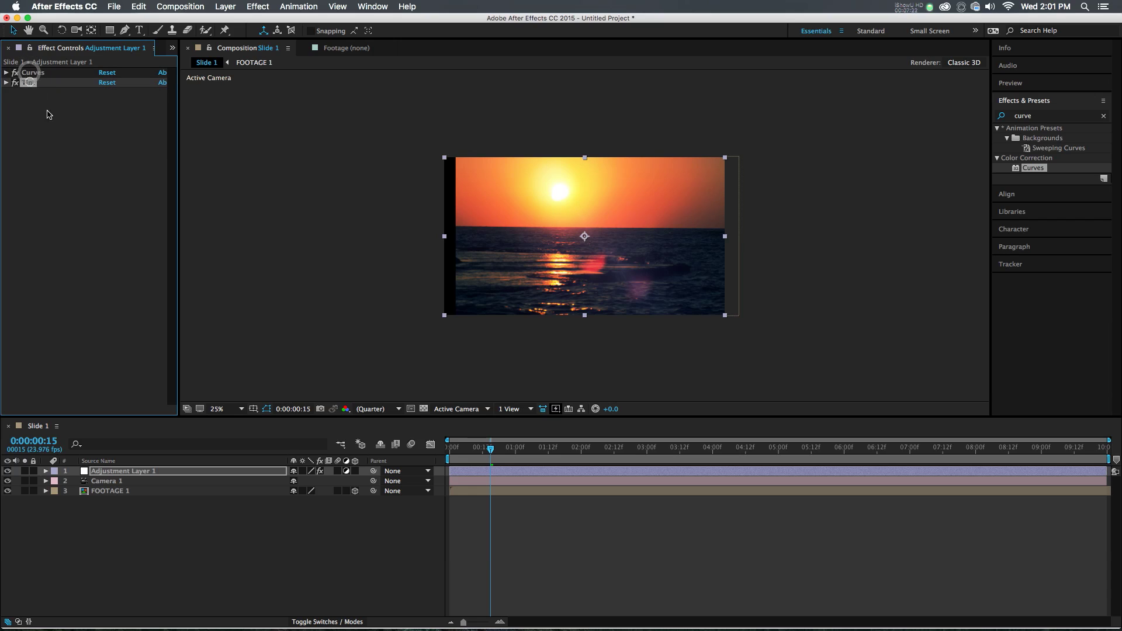
{"action": "left_click", "coordinate": [71, 108]}
Find the Distort effect Magnify and apply it to the adjustment layer above Curves.
{"action": "left_click", "coordinate": [1022, 117]}
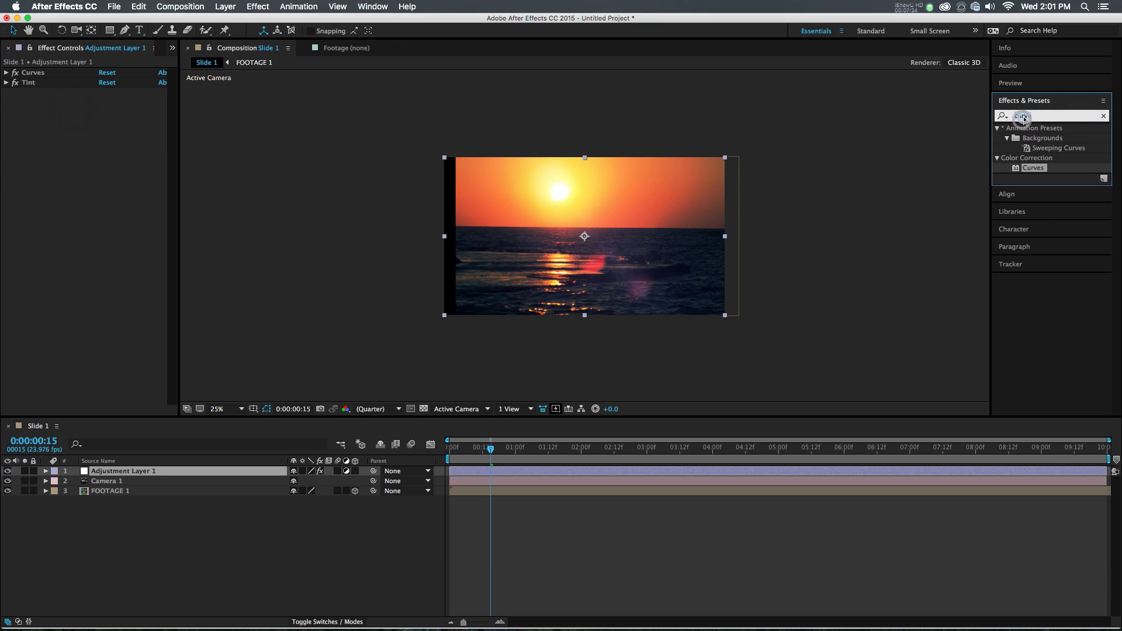
{"action": "type", "text": "magni"}
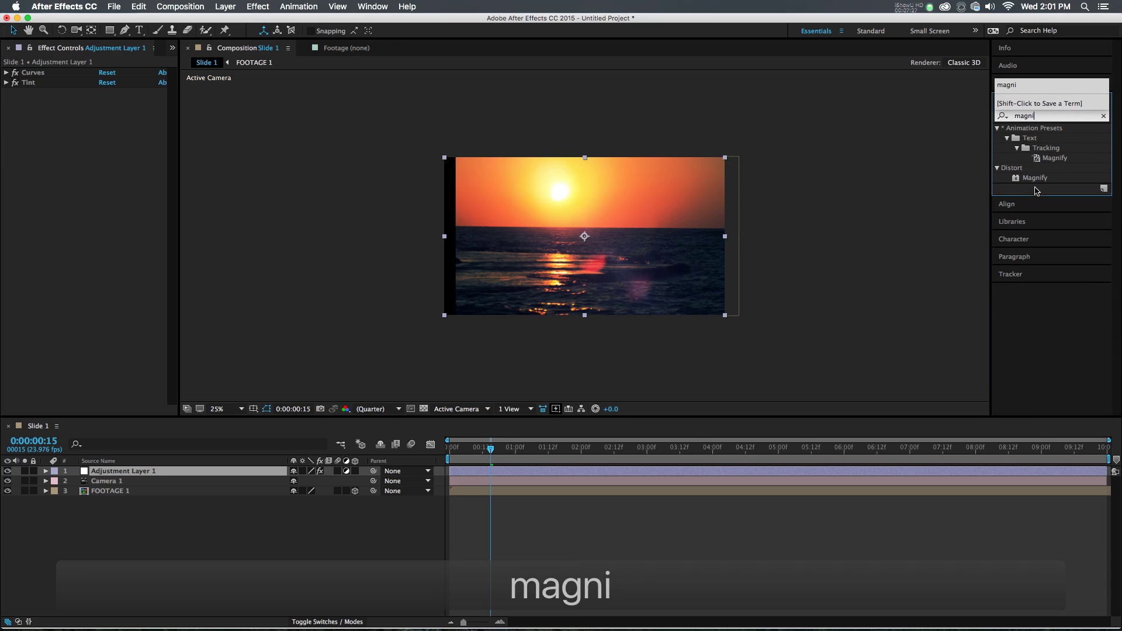
{"action": "left_click", "coordinate": [1035, 179]}
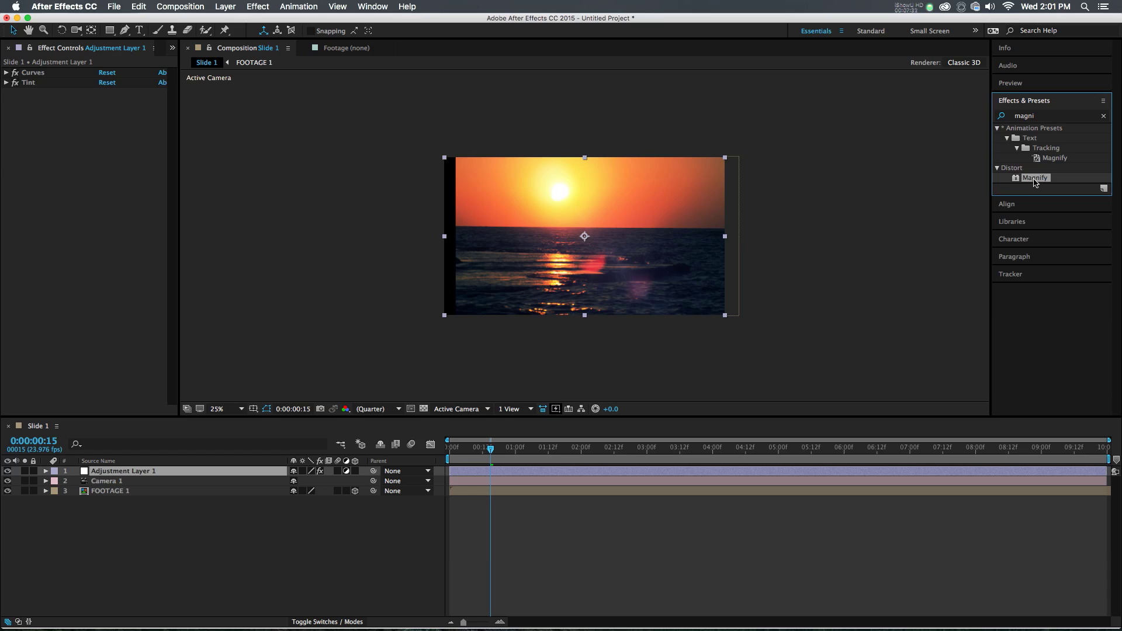
{"action": "left_click_drag", "start_coordinate": [1035, 181], "coordinate": [44, 70]}
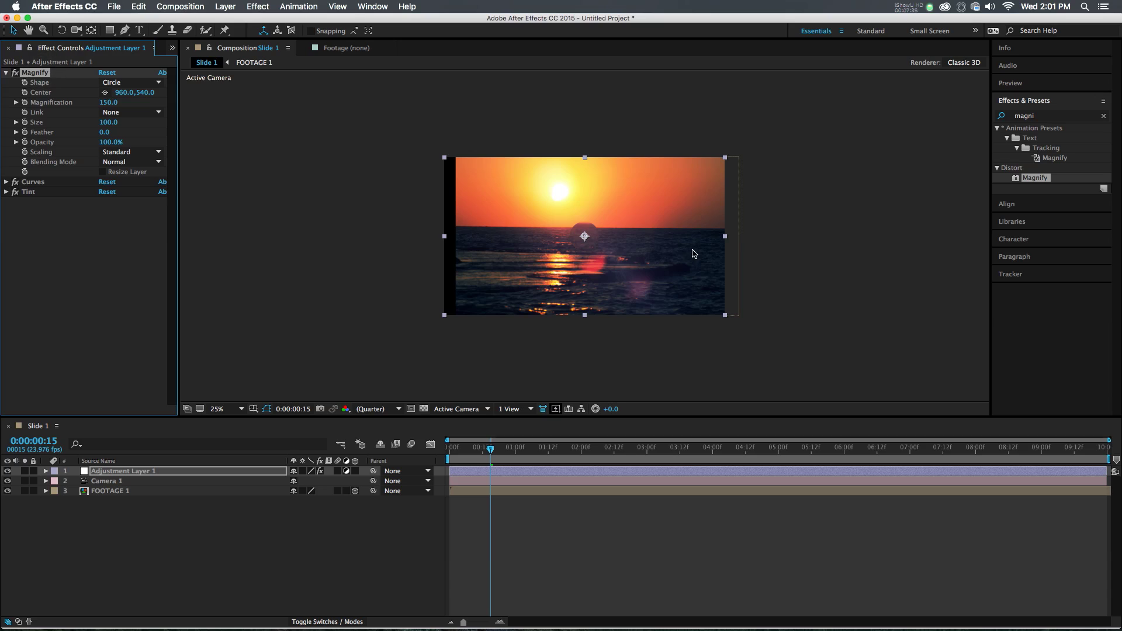
Change the Magnify effect's shape to Square.
{"action": "key", "text": "period"}
{"action": "key", "text": "period"}
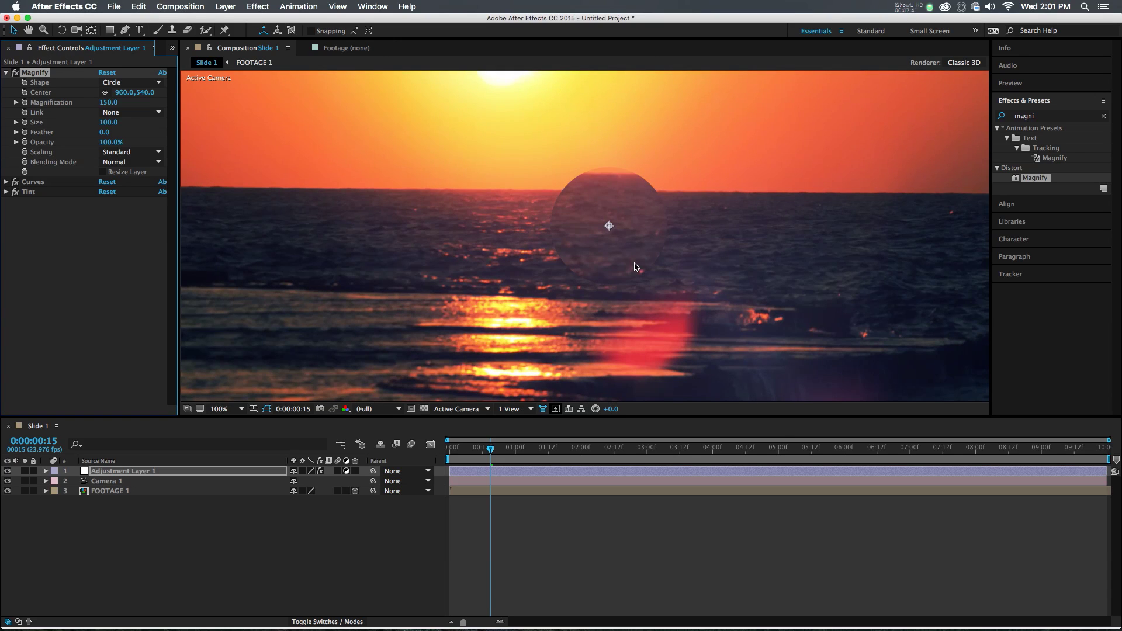
{"action": "left_click", "coordinate": [122, 82]}
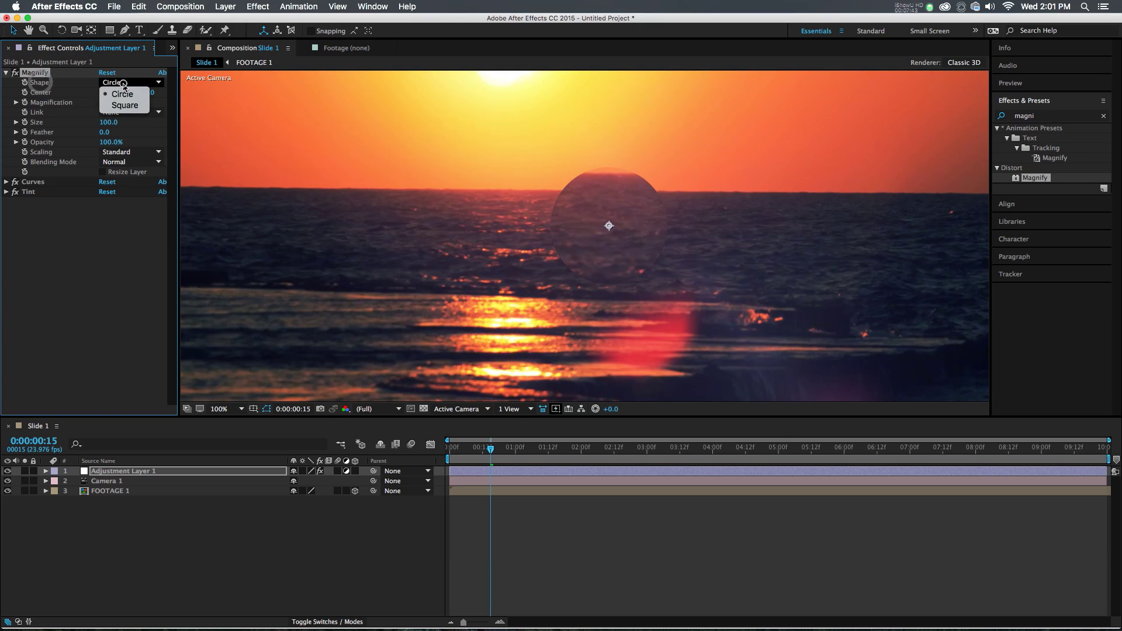
{"action": "left_click", "coordinate": [127, 109]}
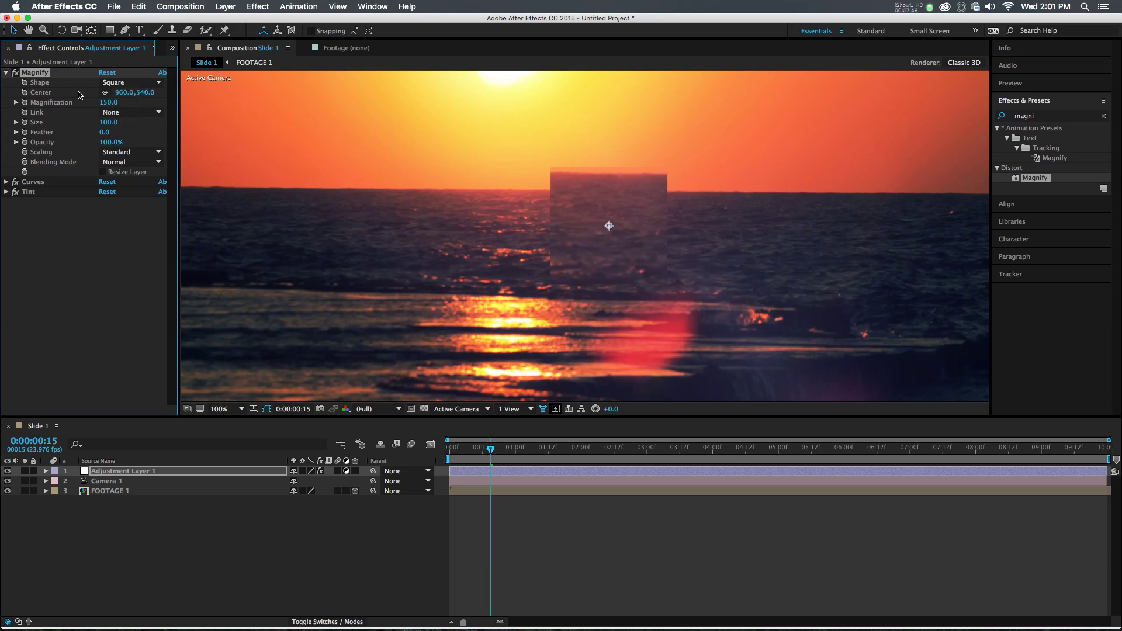
Set the Magnify effect's Magnification to 110.
{"action": "left_click_drag", "start_coordinate": [106, 105], "coordinate": [93, 170]}
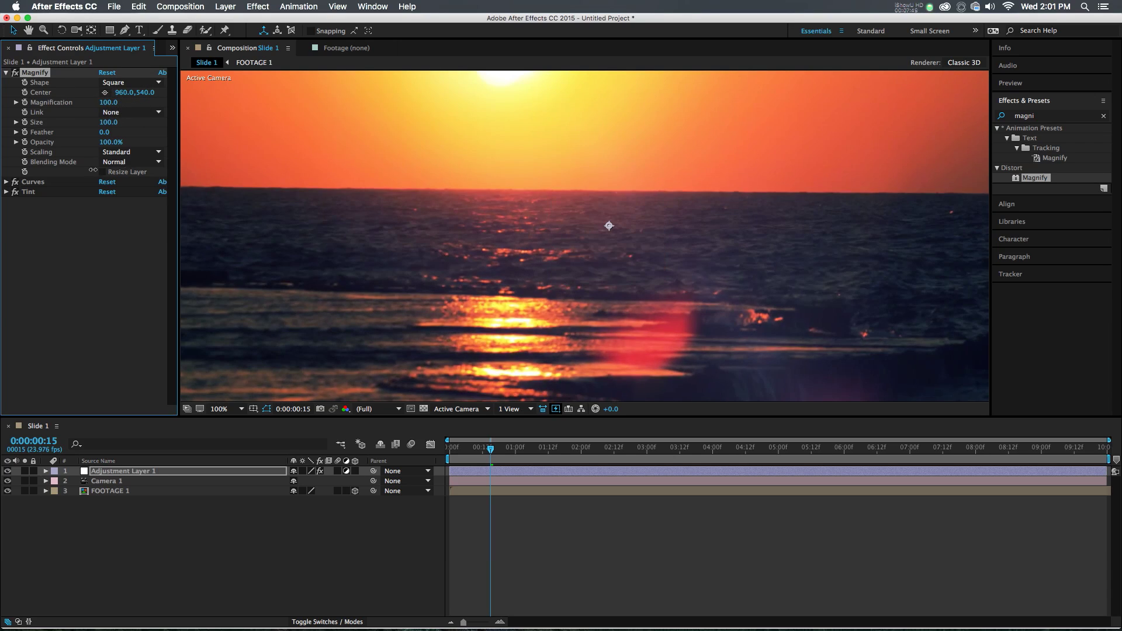
{"action": "left_click", "coordinate": [106, 102]}
{"action": "key", "text": "Up"}
{"action": "key", "text": "Up"}
{"action": "key", "text": "Up"}
{"action": "key", "text": "Up"}
{"action": "key", "text": "Up"}
{"action": "key", "text": "Up"}
{"action": "key", "text": "Up"}
{"action": "key", "text": "Up"}
{"action": "key", "text": "Up"}
{"action": "key", "text": "Up"}
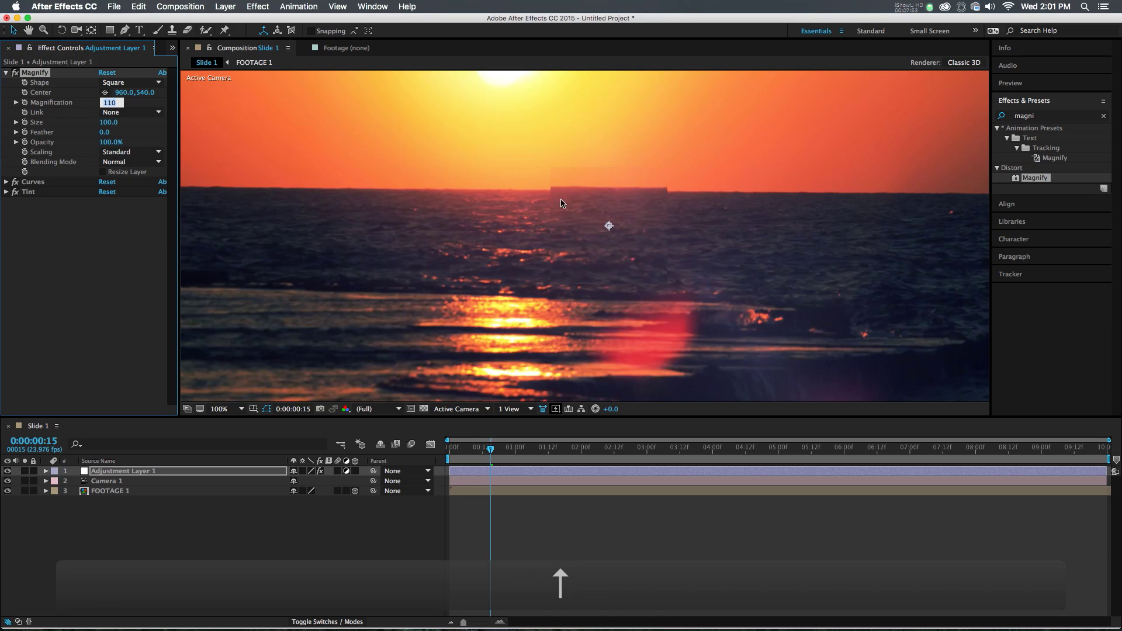
Try the Soft and Scatter scaling options of Magnify, restore Standard and leave the blending mode at Normal.
{"action": "scroll", "coordinate": [619, 200], "scroll_direction": "down", "scroll_amount": 2}
{"action": "left_click", "coordinate": [120, 153]}
{"action": "left_click", "coordinate": [111, 175]}
{"action": "left_click", "coordinate": [137, 154]}
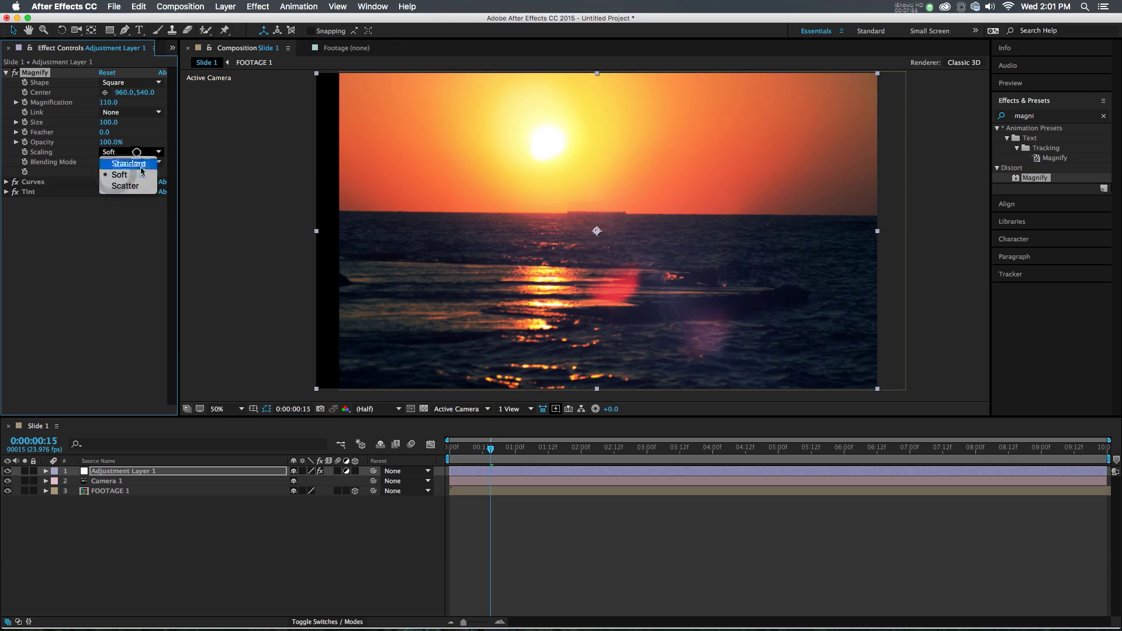
{"action": "left_click", "coordinate": [139, 184]}
{"action": "left_click", "coordinate": [136, 151]}
{"action": "left_click", "coordinate": [132, 163]}
{"action": "left_click", "coordinate": [114, 162]}
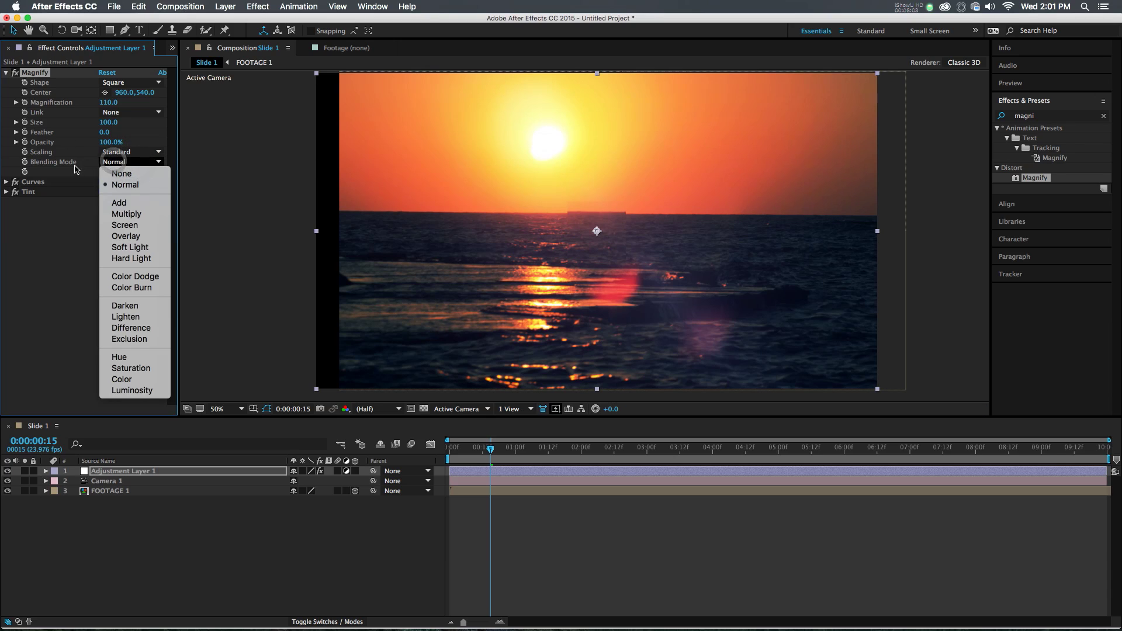
{"action": "left_click", "coordinate": [53, 220]}
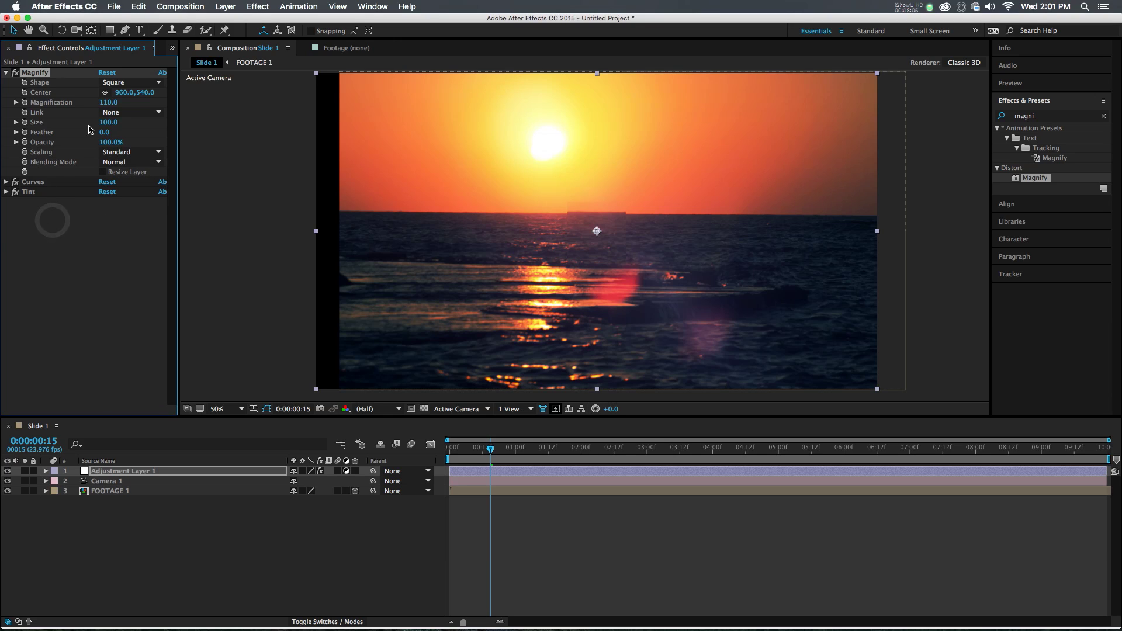
Enlarge the Magnify effect's Size to 330 and check its area in the frame.
{"action": "left_click", "coordinate": [50, 122]}
{"action": "left_click_drag", "start_coordinate": [106, 123], "coordinate": [520, 207]}
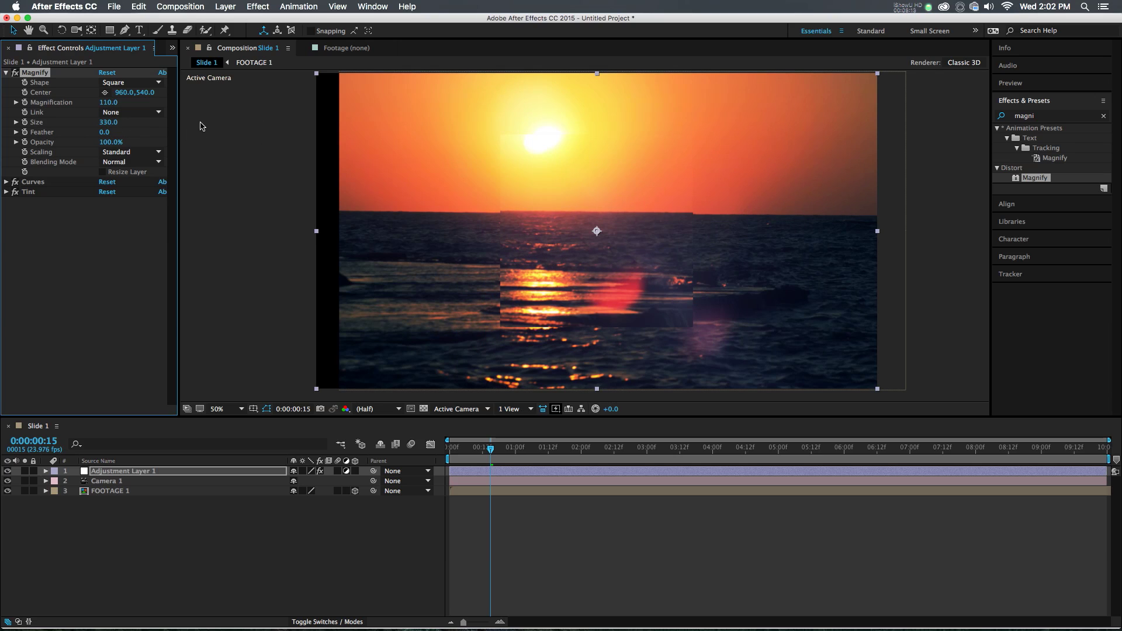
{"action": "left_click", "coordinate": [47, 74]}
{"action": "key", "text": "comma"}
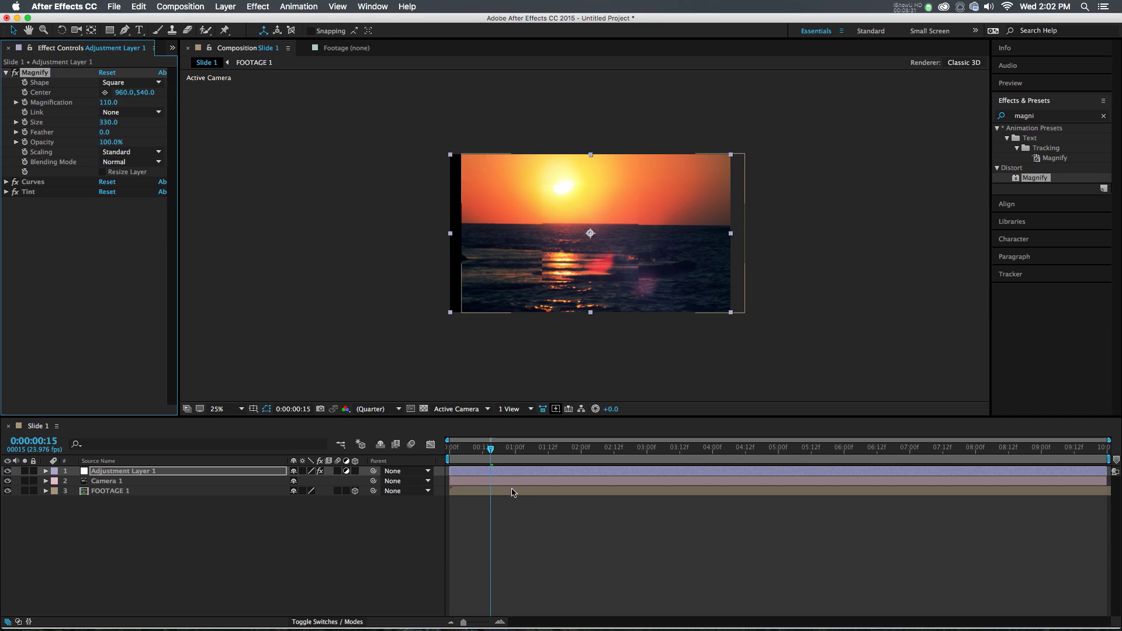
{"action": "key", "text": "period"}
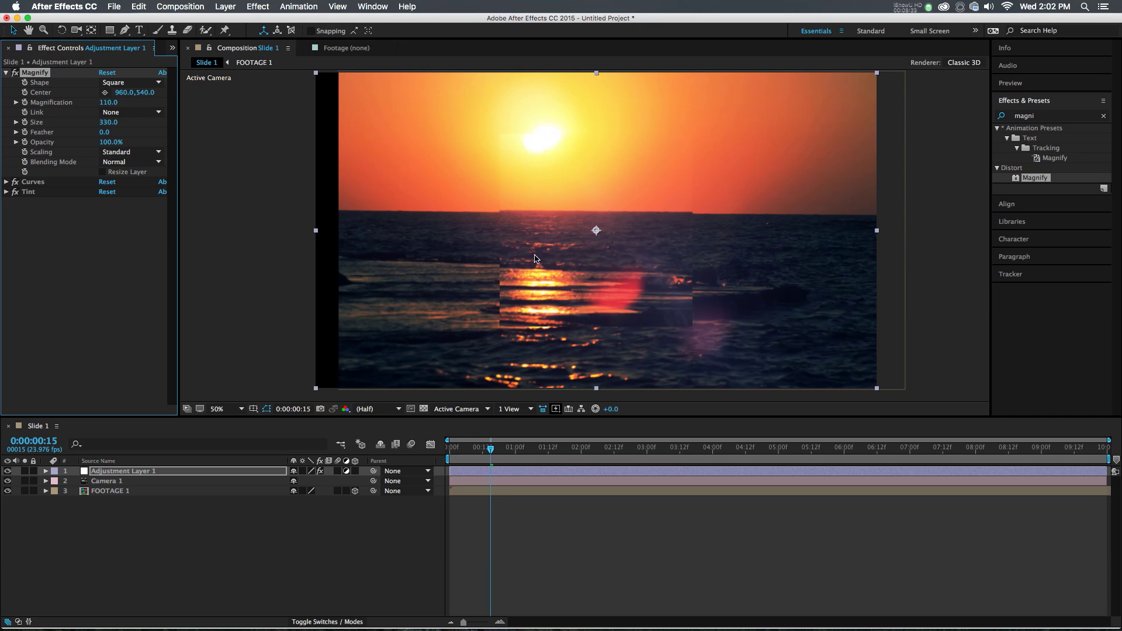
Try shifting the adjustment layer within the frame and moving the Magnify center to 1322, 498.
{"action": "left_click", "coordinate": [499, 472]}
{"action": "left_click_drag", "start_coordinate": [595, 267], "coordinate": [739, 261]}
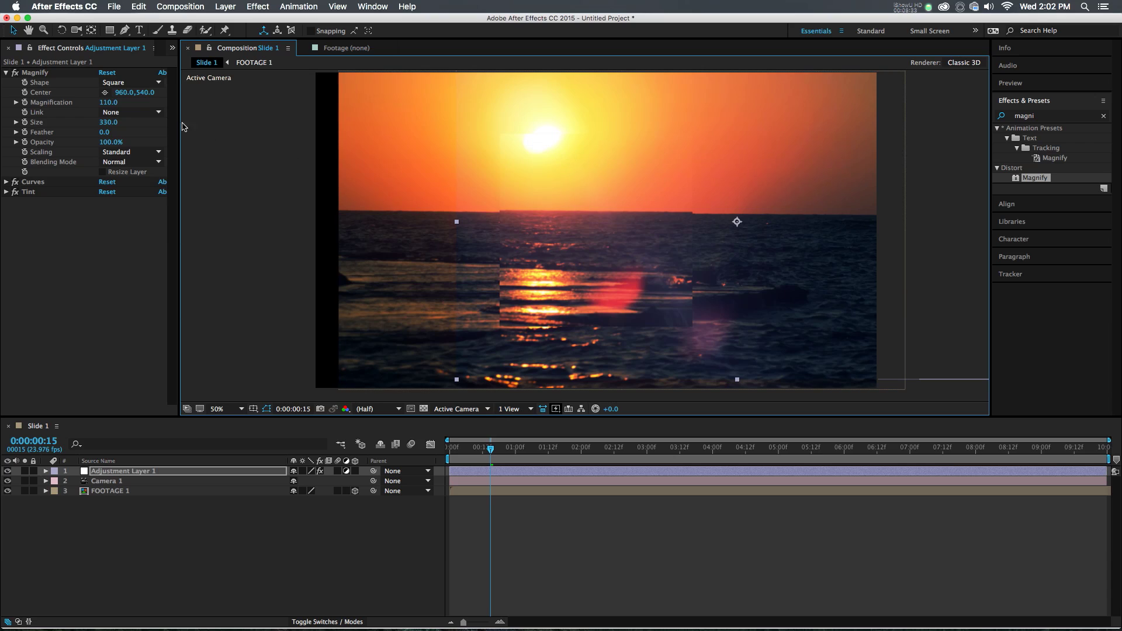
{"action": "left_click", "coordinate": [105, 93]}
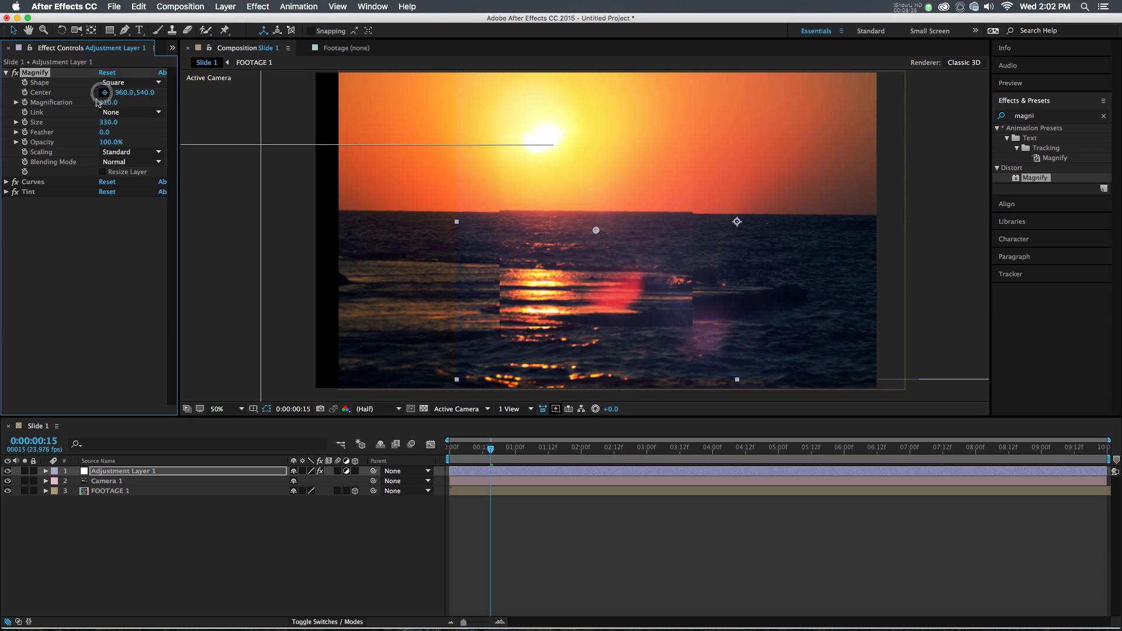
{"action": "left_click", "coordinate": [477, 179]}
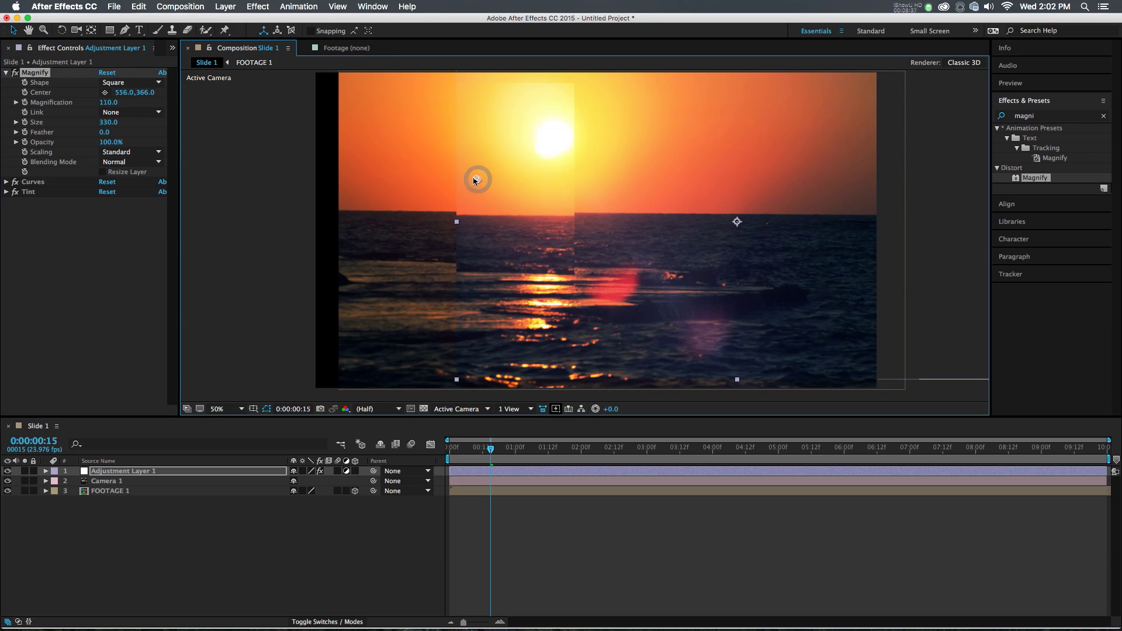
{"action": "mouse_move", "coordinate": [642, 263]}
{"action": "left_mouse_down"}
{"action": "mouse_move", "coordinate": [731, 237]}
{"action": "mouse_move", "coordinate": [701, 216]}
{"action": "left_mouse_up"}
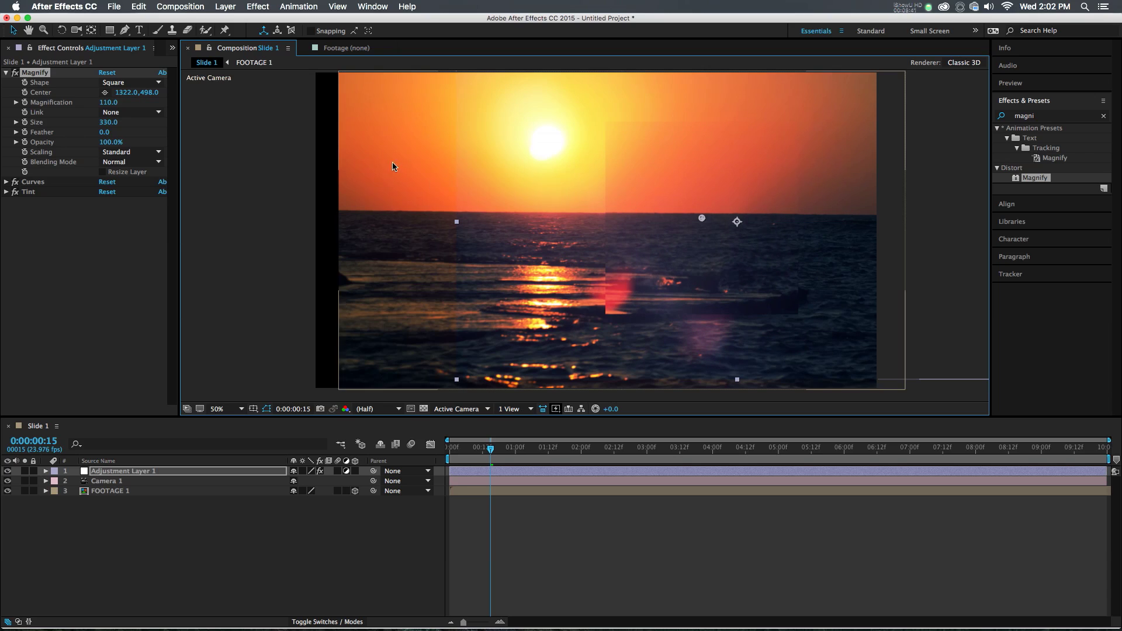
{"action": "left_click_drag", "start_coordinate": [506, 228], "coordinate": [478, 227]}
Reset the Magnify center and the adjustment layer's Position to their defaults.
{"action": "right_click", "coordinate": [42, 93]}
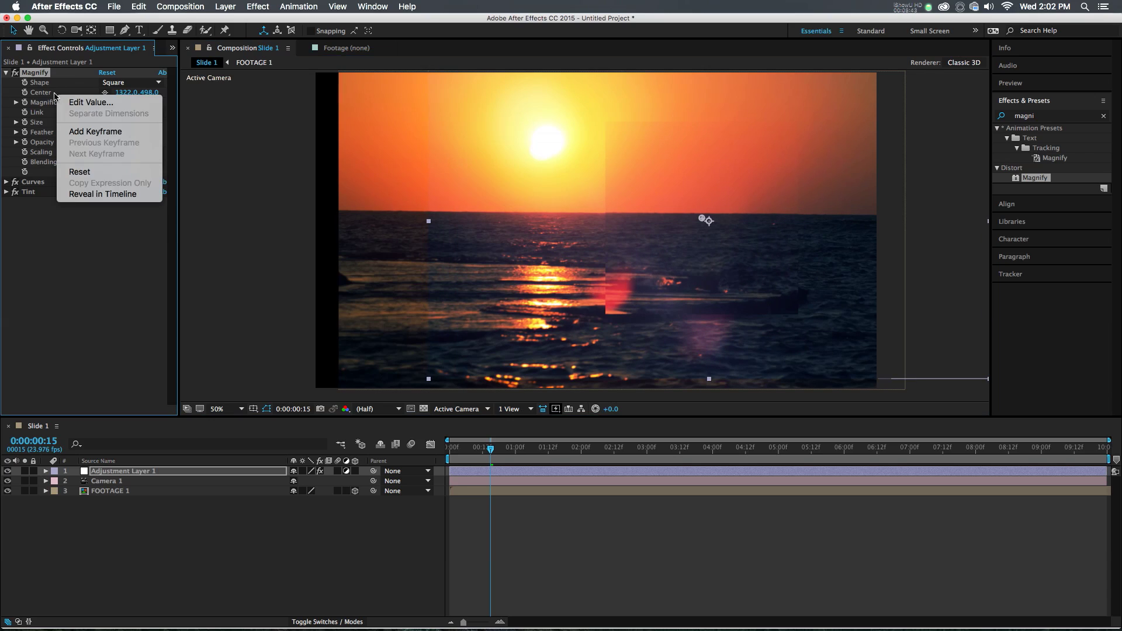
{"action": "left_click", "coordinate": [62, 171]}
{"action": "left_click", "coordinate": [175, 471]}
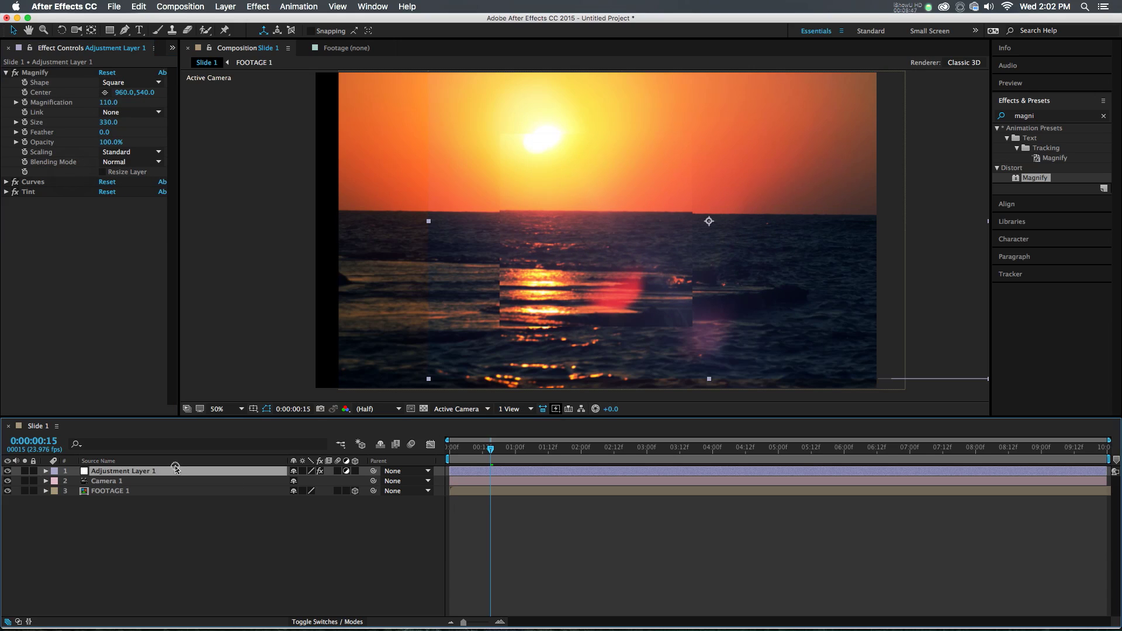
{"action": "key", "text": "p"}
{"action": "right_click", "coordinate": [118, 481]}
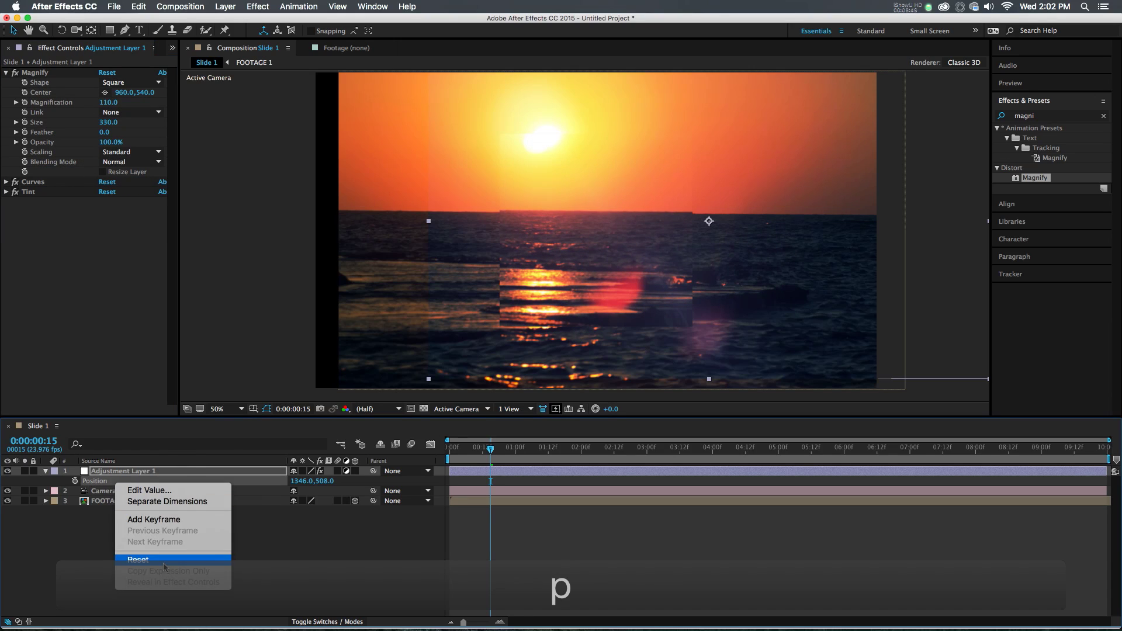
{"action": "left_click", "coordinate": [138, 559]}
Set the Magnify effect's Size to 1080 so it covers the whole frame, and collapse the effect.
{"action": "key", "text": "comma"}
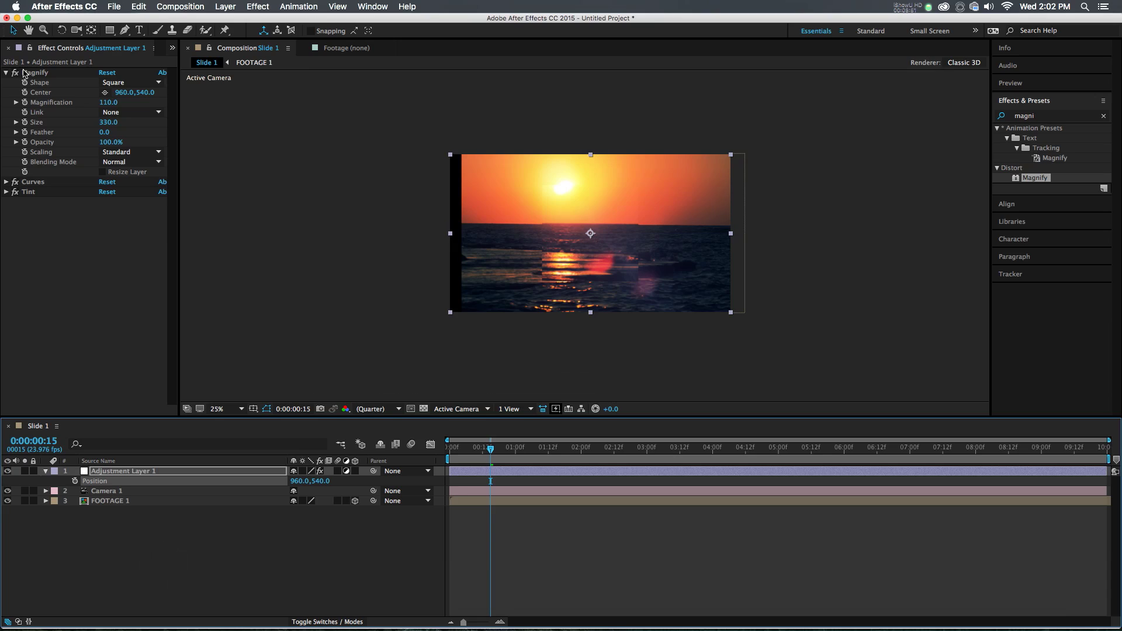
{"action": "left_click_drag", "start_coordinate": [108, 122], "coordinate": [479, 112]}
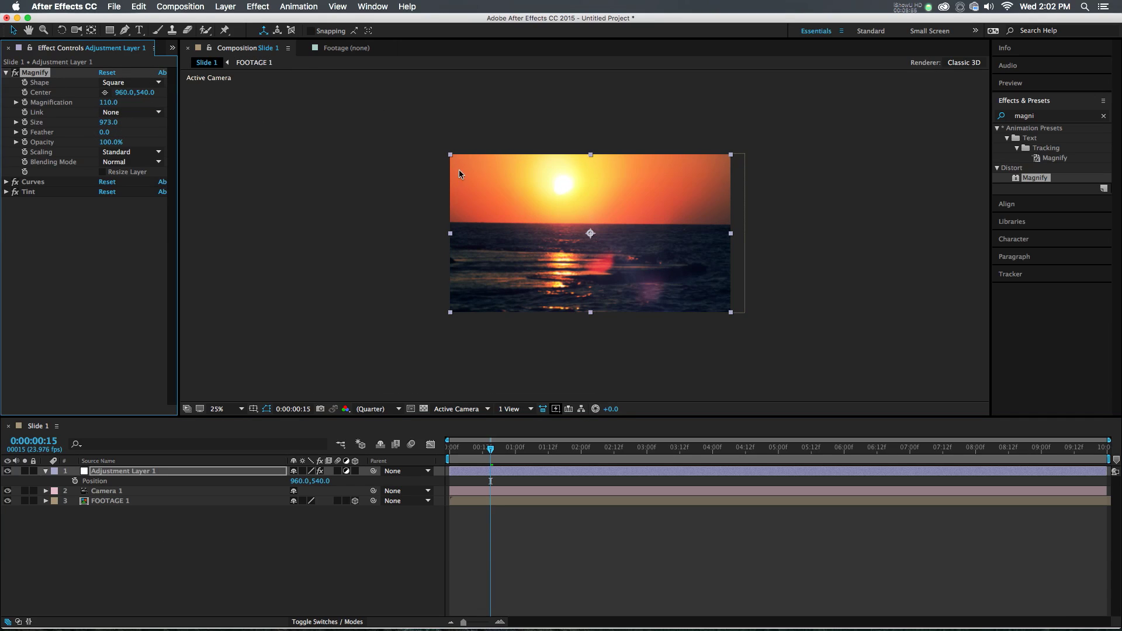
{"action": "left_click", "coordinate": [107, 124]}
{"action": "type", "text": "1080"}
{"action": "key", "text": "Return"}
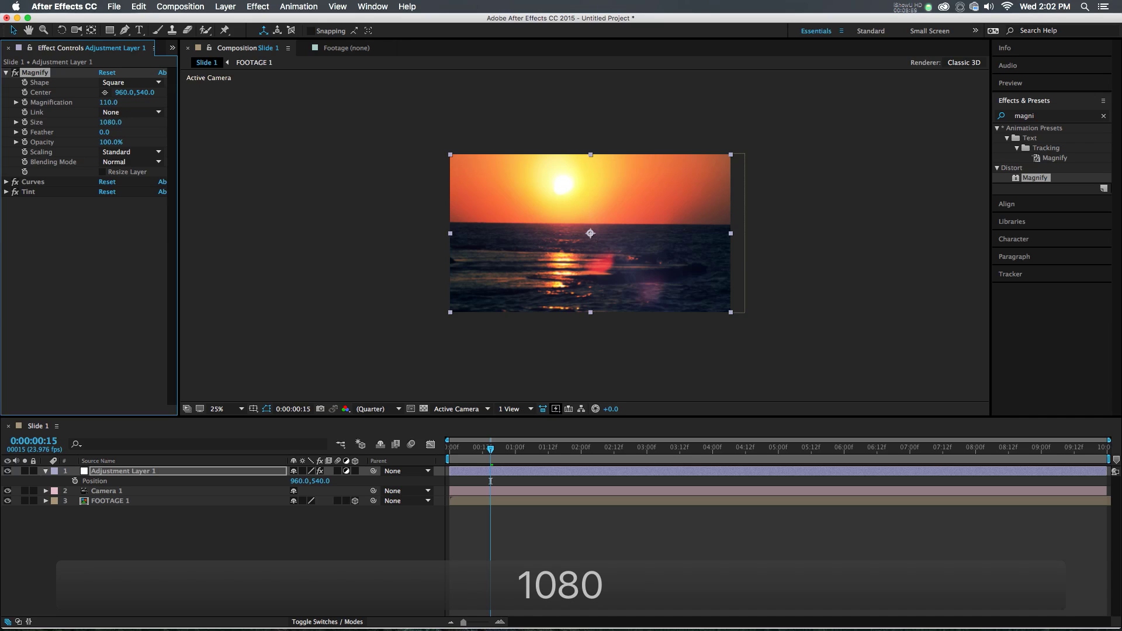
{"action": "key", "text": "period"}
{"action": "left_click_drag", "start_coordinate": [670, 219], "coordinate": [604, 229]}
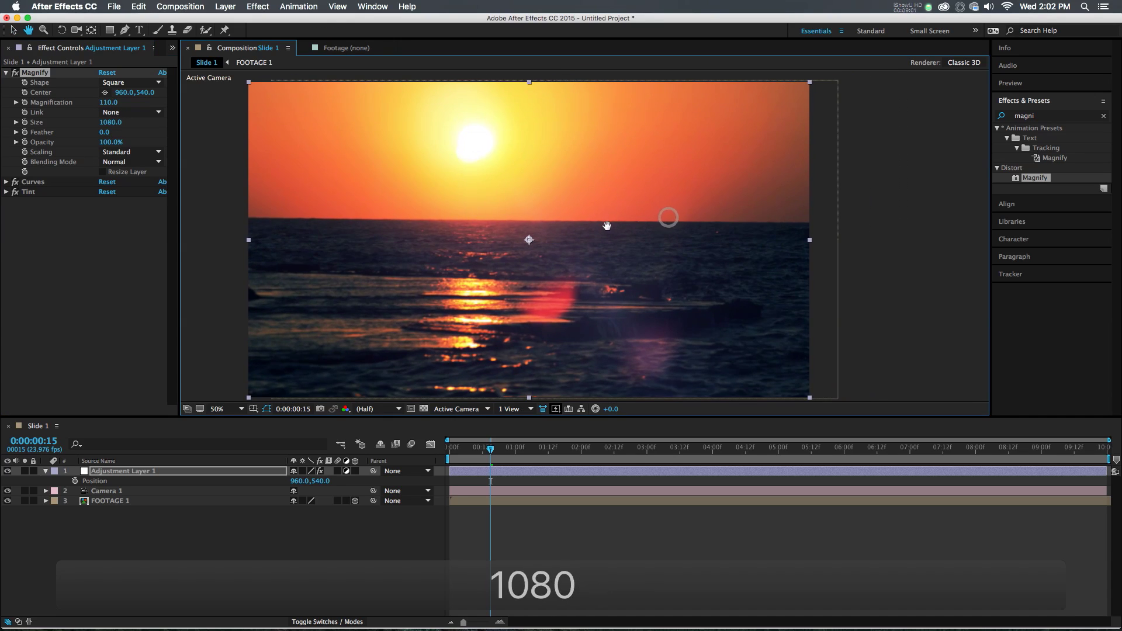
{"action": "left_click", "coordinate": [66, 126]}
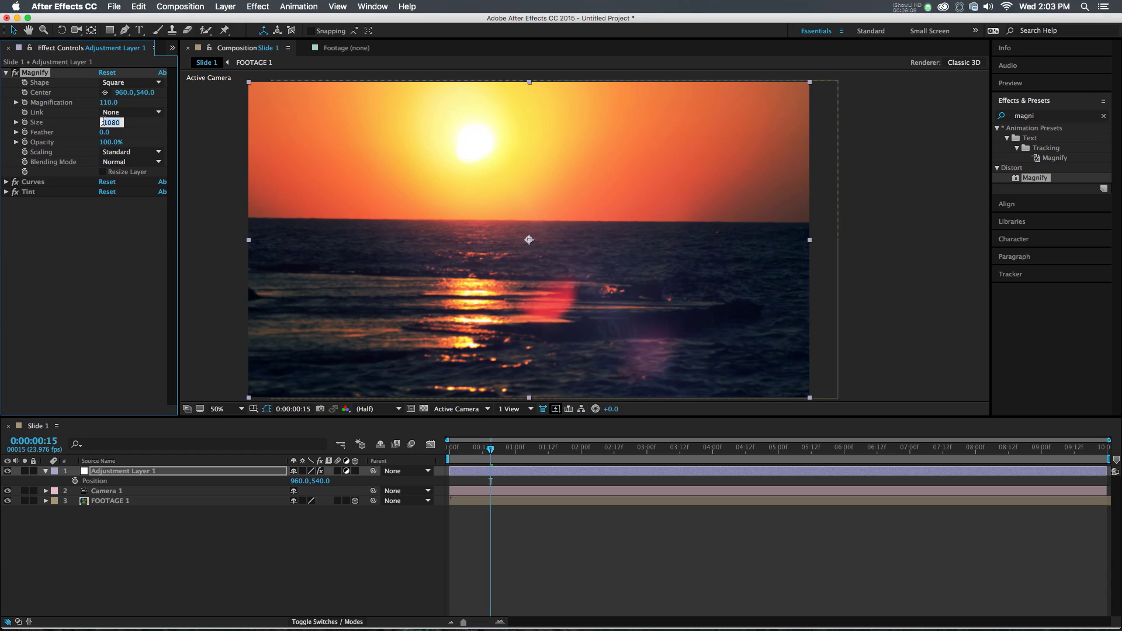
{"action": "scroll", "coordinate": [355, 169], "scroll_direction": "down", "scroll_amount": 1}
{"action": "left_click", "coordinate": [5, 73]}
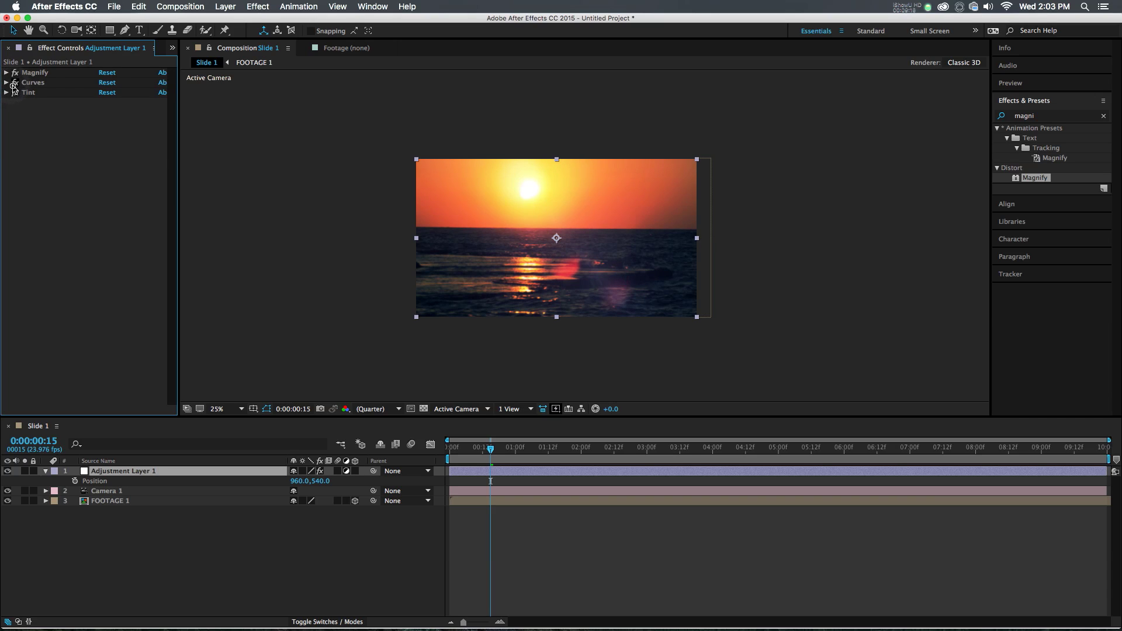
Search the effects for blur and apply Fast Blur to the adjustment layer below Tint.
{"action": "left_click", "coordinate": [1046, 115]}
{"action": "type", "text": "blur"}
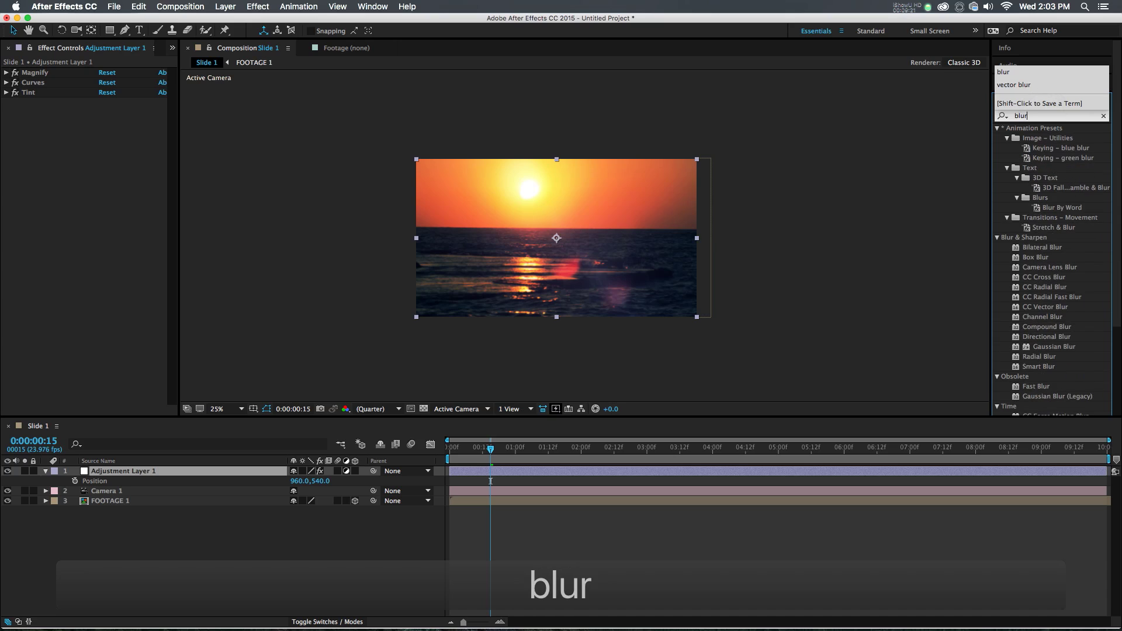
{"action": "left_click", "coordinate": [999, 128]}
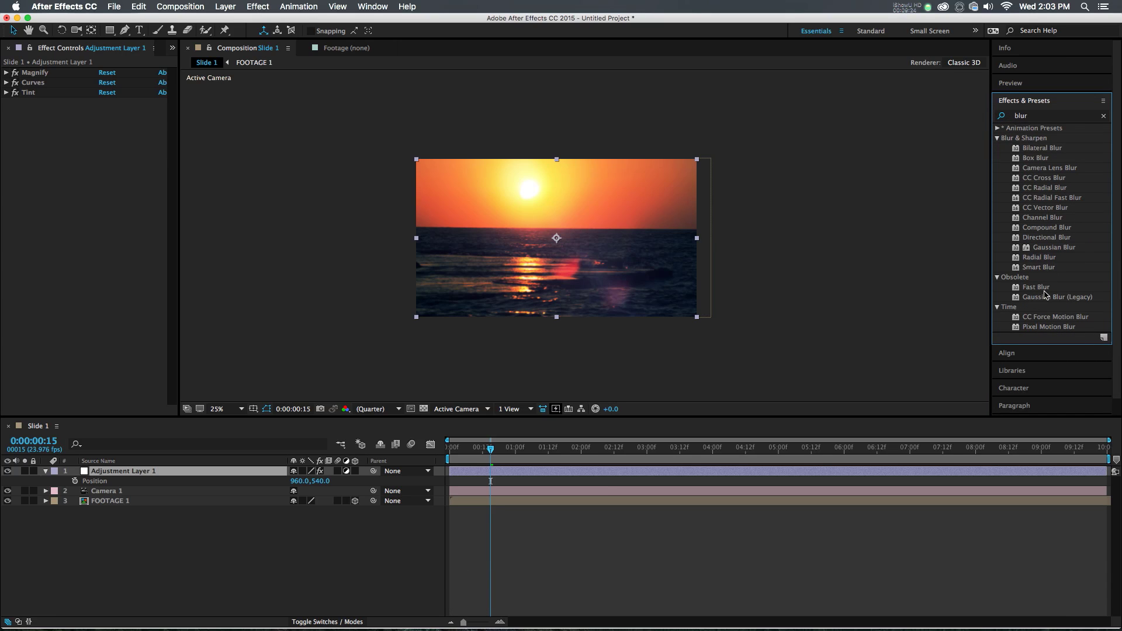
{"action": "left_click_drag", "start_coordinate": [1038, 290], "coordinate": [91, 133]}
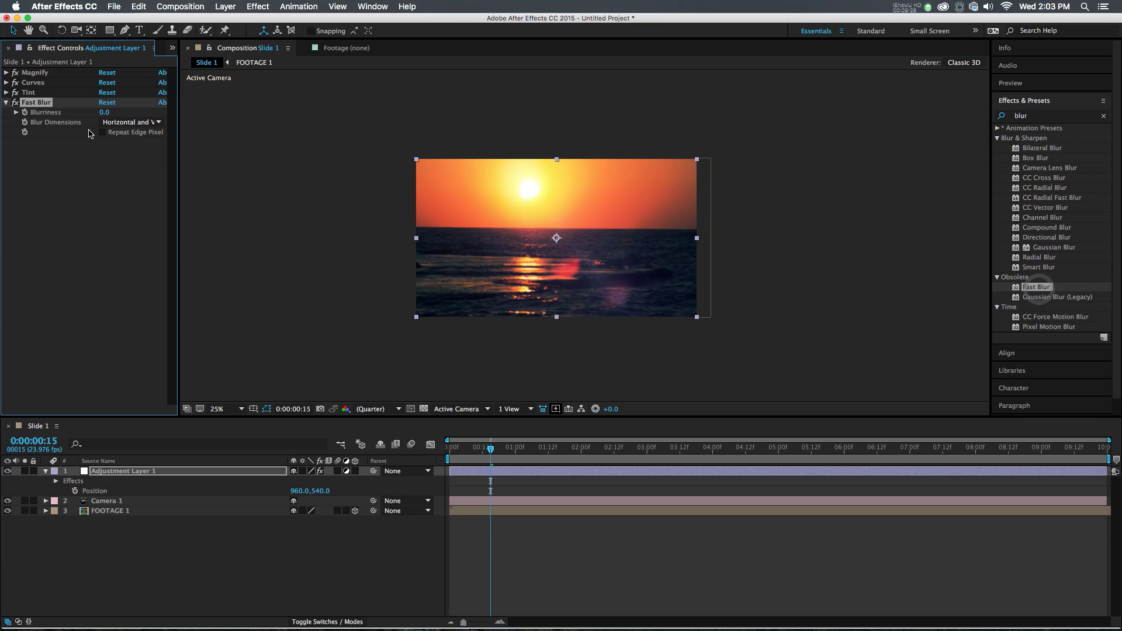
Set Fast Blur's Blurriness to 10, turn on Repeat Edge Pixels, and collapse the effect.
{"action": "type", "text": "10"}
{"action": "key", "text": "Return"}
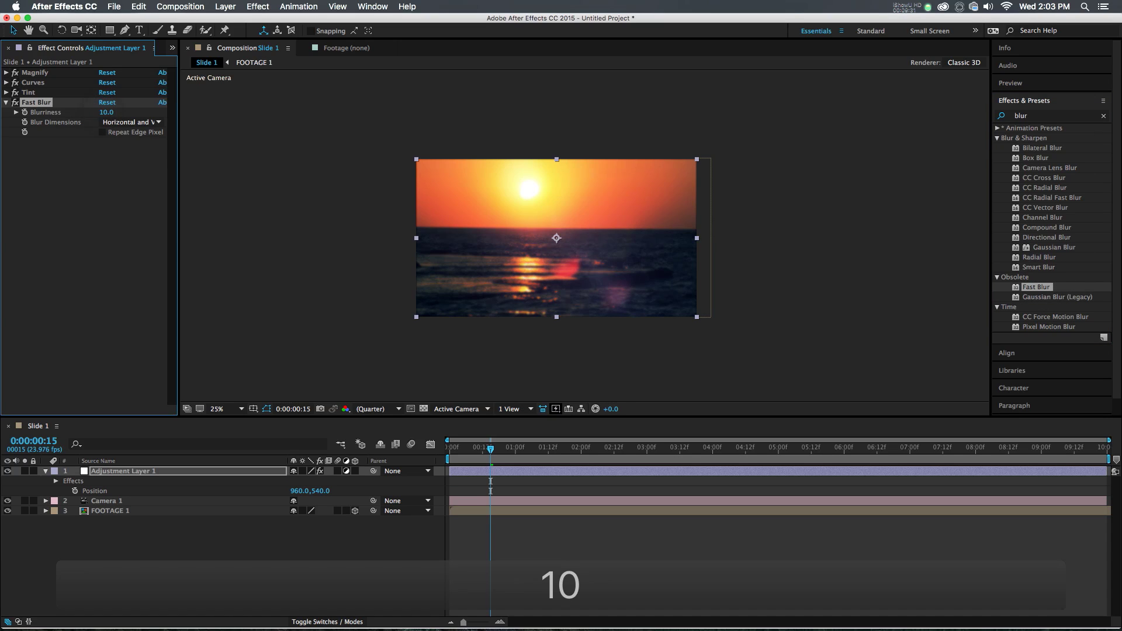
{"action": "left_click", "coordinate": [104, 133]}
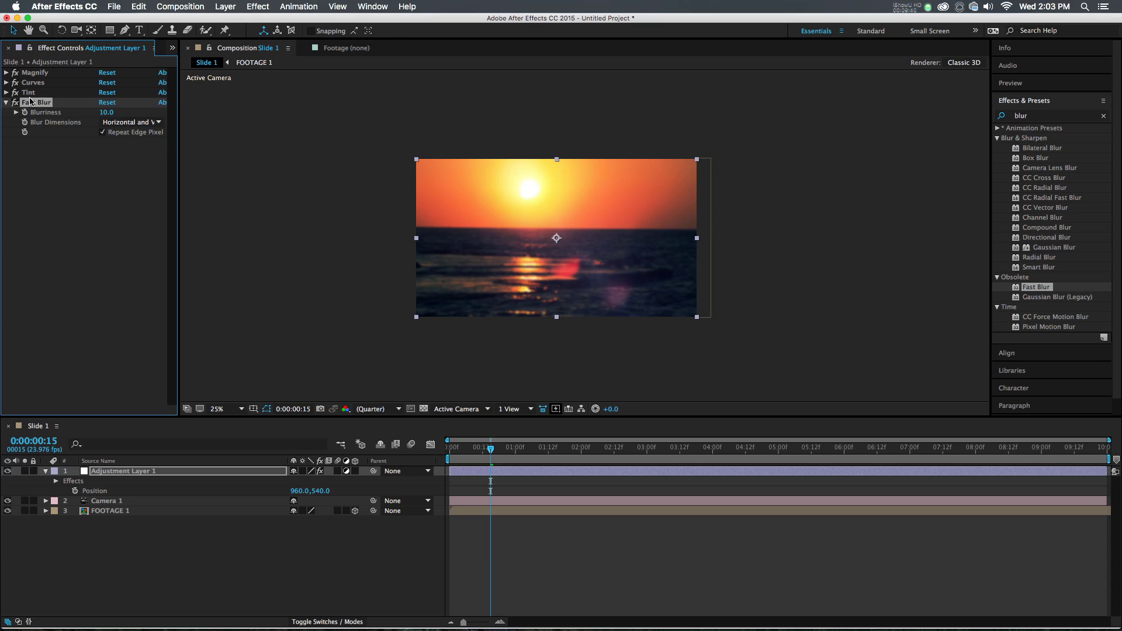
{"action": "left_click", "coordinate": [7, 103]}
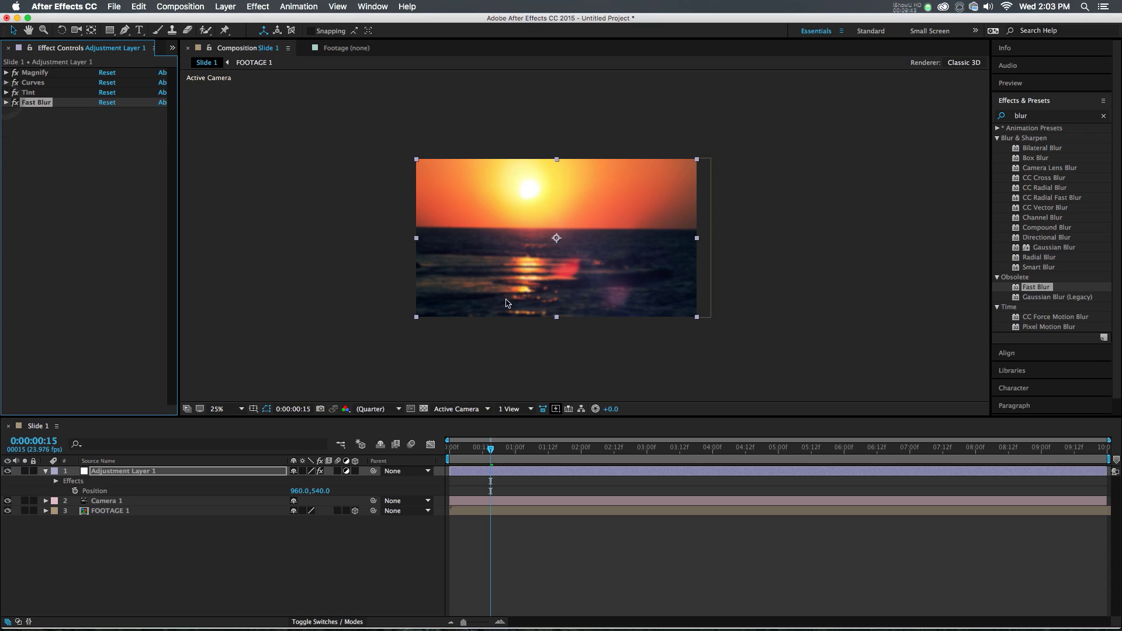
Try shifting the blurred full-frame adjustment layer sideways within the frame, and undo the move.
{"action": "left_click", "coordinate": [500, 472]}
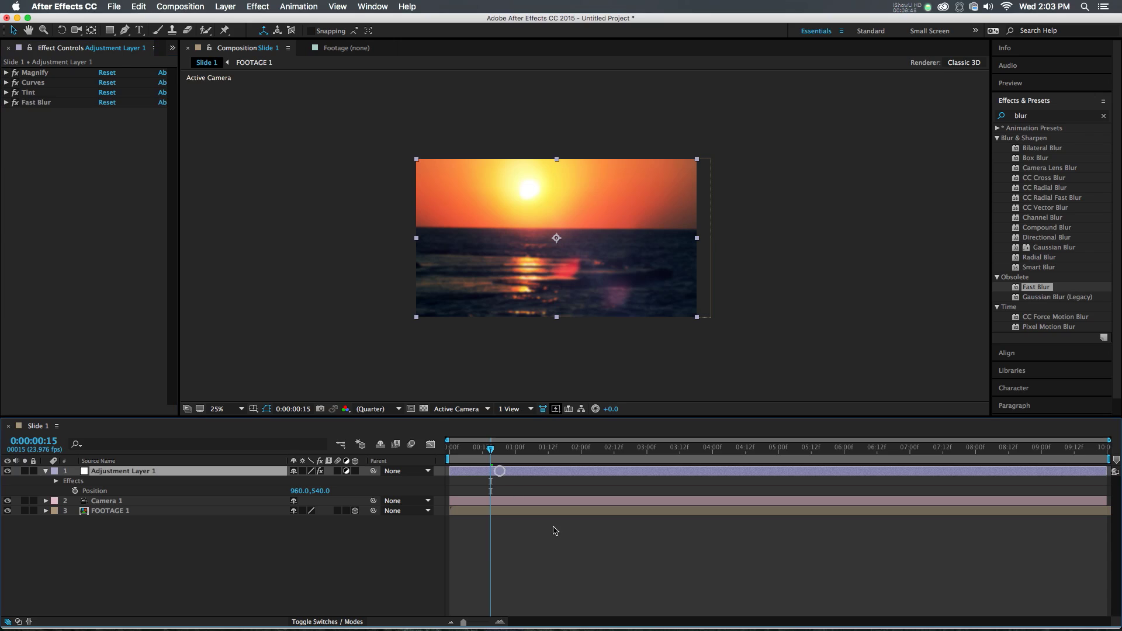
{"action": "left_click", "coordinate": [576, 547]}
{"action": "left_click", "coordinate": [541, 472]}
{"action": "left_click_drag", "start_coordinate": [643, 253], "coordinate": [615, 255]}
{"action": "key", "text": "super+z"}
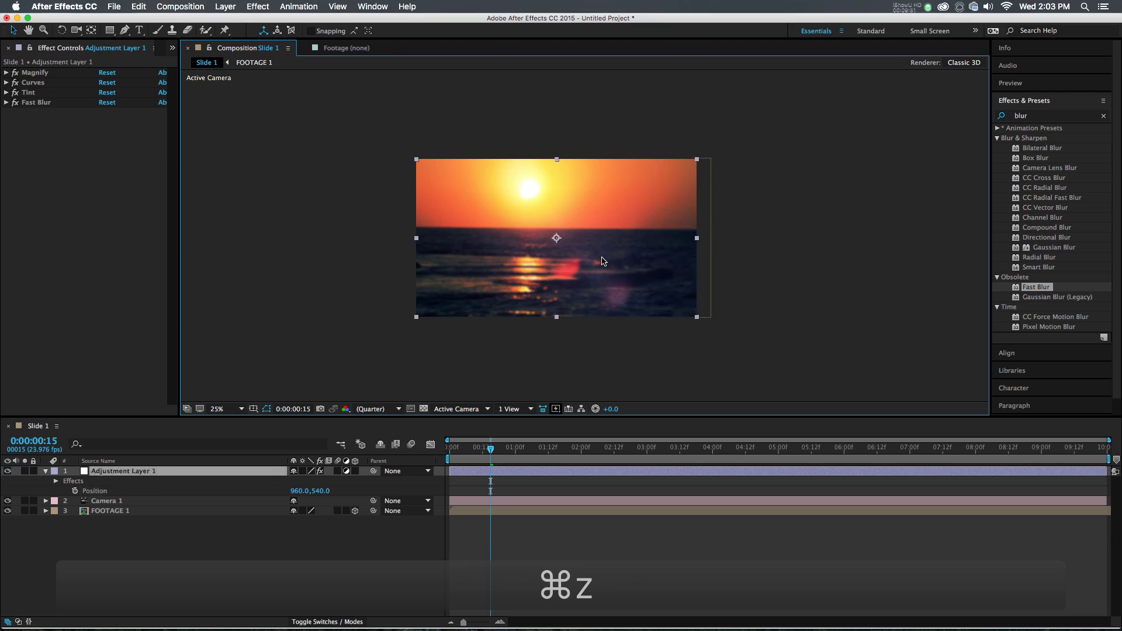
Unlink the adjustment layer's Scale proportions and set its vertical scale to 25%, keeping the width at 100%.
{"action": "left_click", "coordinate": [502, 470]}
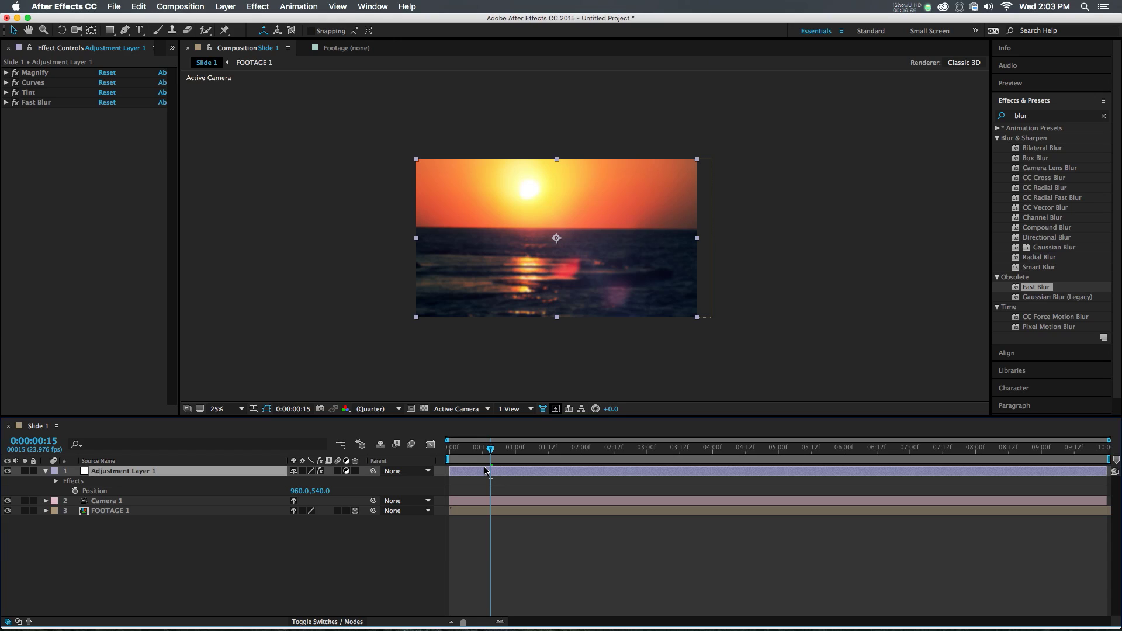
{"action": "key", "text": "s"}
{"action": "left_click", "coordinate": [293, 481]}
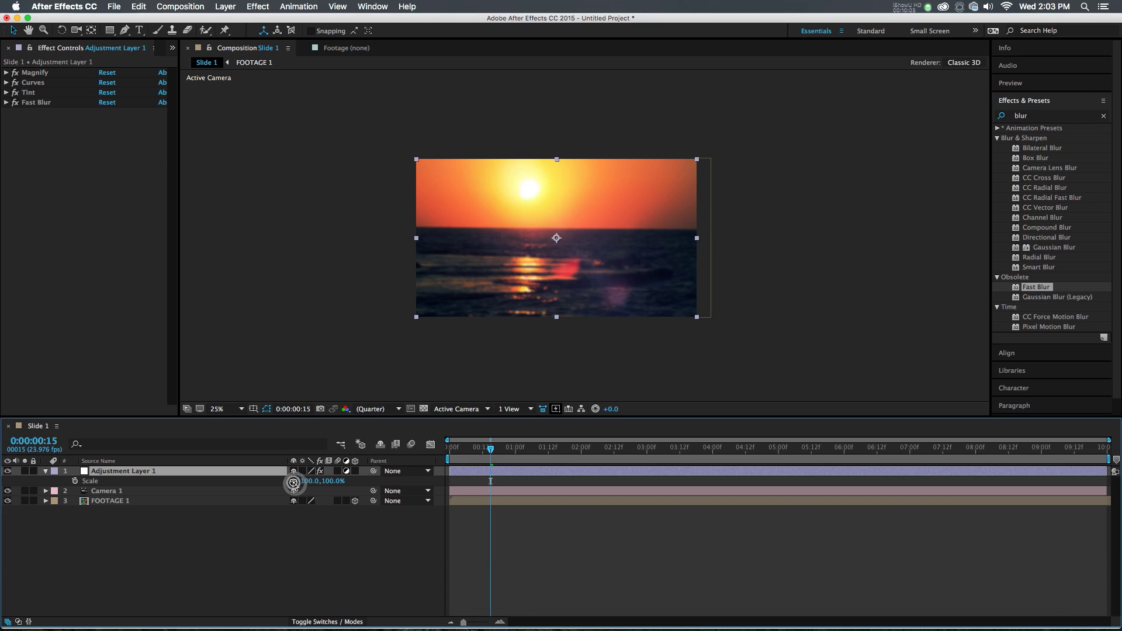
{"action": "left_click_drag", "start_coordinate": [311, 482], "coordinate": [322, 483]}
{"action": "key", "text": "super+z"}
{"action": "left_click", "coordinate": [323, 481]}
{"action": "type", "text": "25"}
{"action": "key", "text": "Return"}
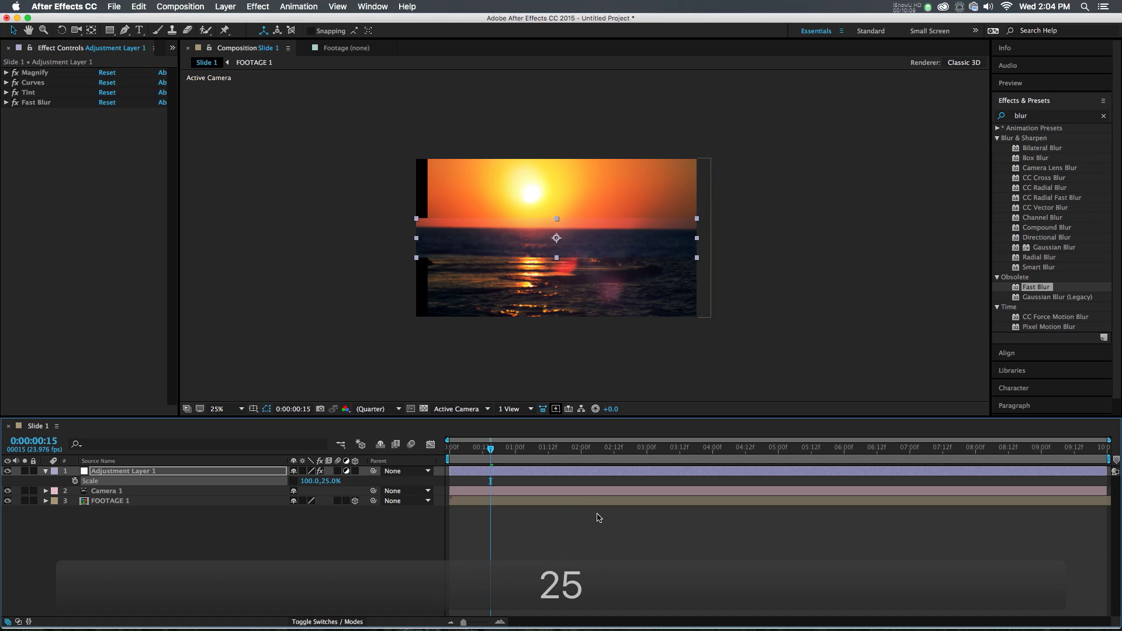
Try moving the narrowed adjustment band in a closer view of the frame, and undo the move.
{"action": "left_click", "coordinate": [584, 552]}
{"action": "left_click", "coordinate": [510, 473]}
{"action": "scroll", "coordinate": [589, 244], "scroll_direction": "up", "scroll_amount": 2}
{"action": "mouse_move", "coordinate": [589, 244]}
{"action": "left_mouse_down"}
{"action": "mouse_move", "coordinate": [594, 327]}
{"action": "mouse_move", "coordinate": [592, 173]}
{"action": "mouse_move", "coordinate": [600, 245]}
{"action": "left_mouse_up"}
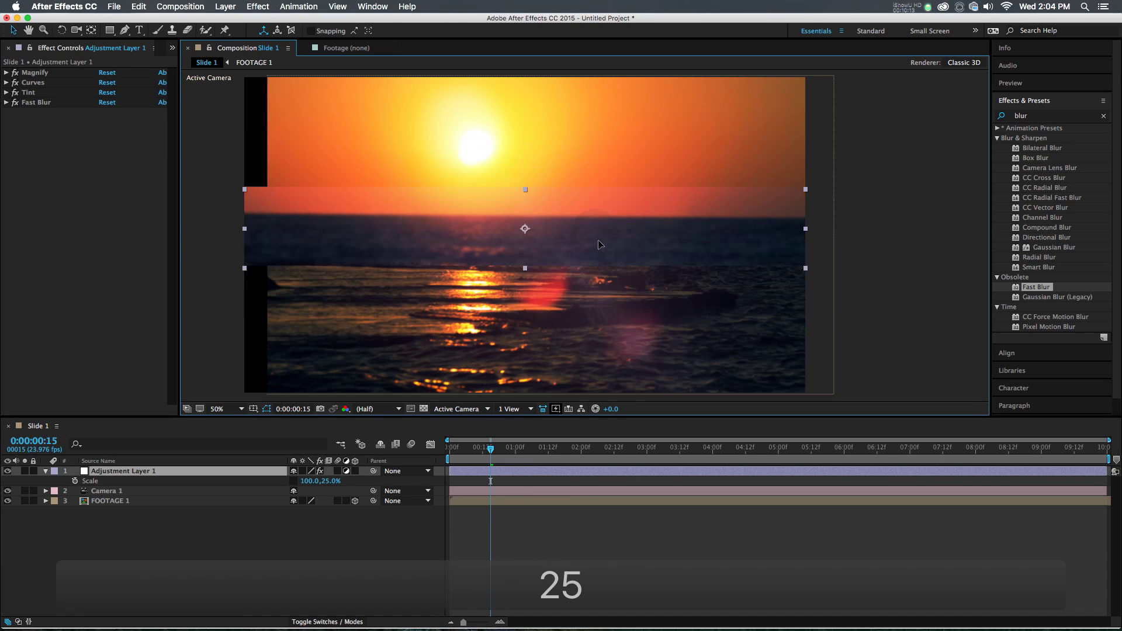
{"action": "key", "text": "super+z"}
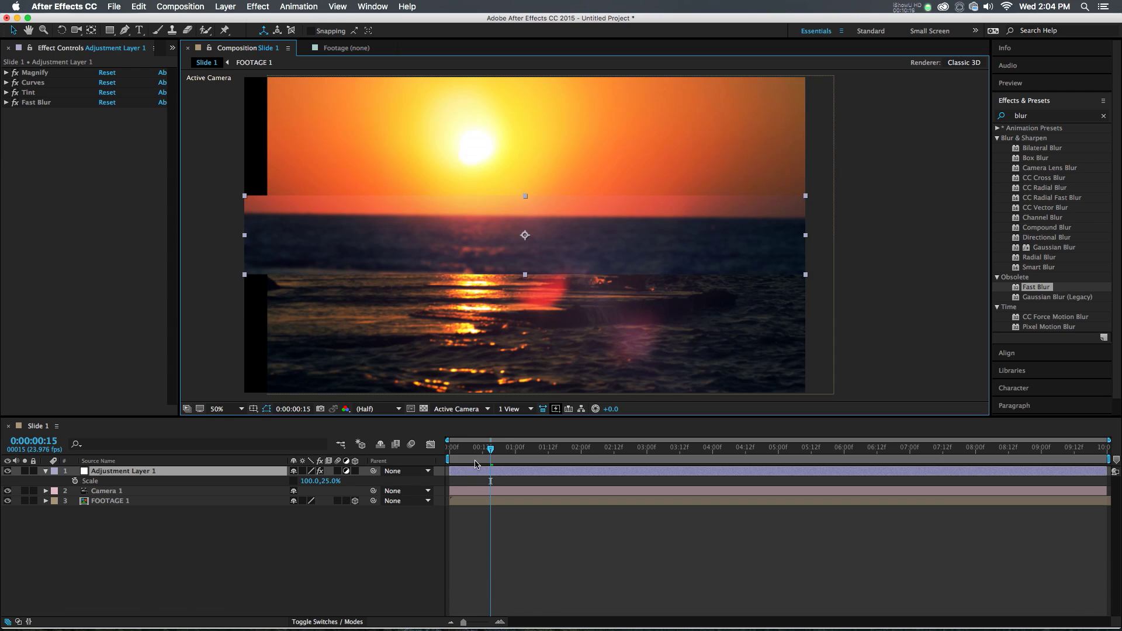
Duplicate Adjustment Layer 1 and rename the lower copy Main Adjustment.
{"action": "left_click", "coordinate": [476, 475]}
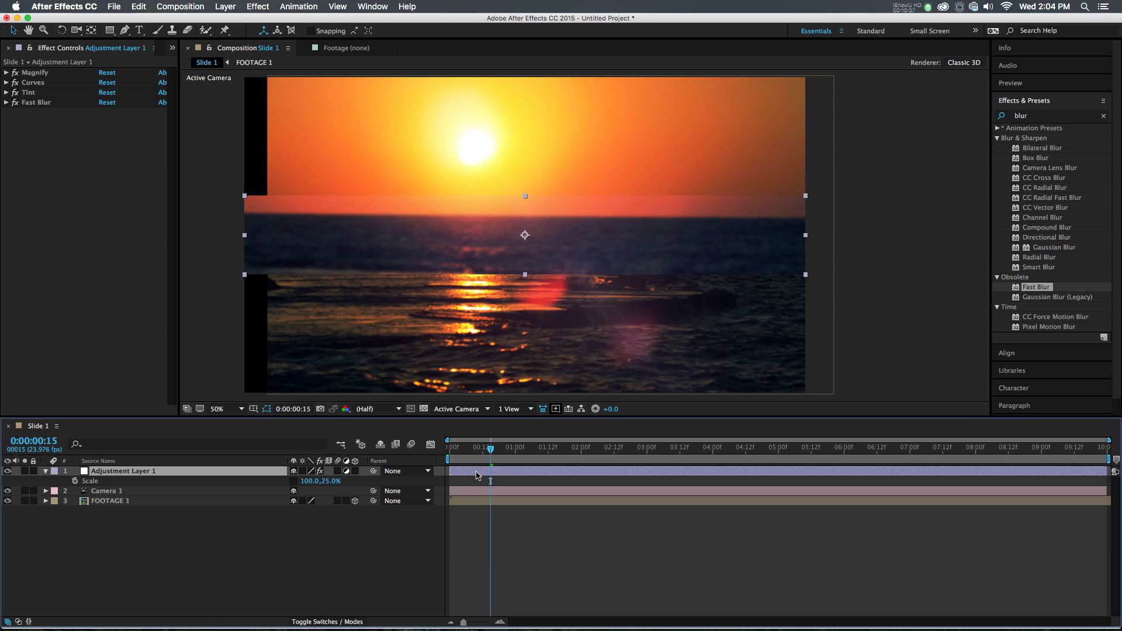
{"action": "key", "text": "super+d"}
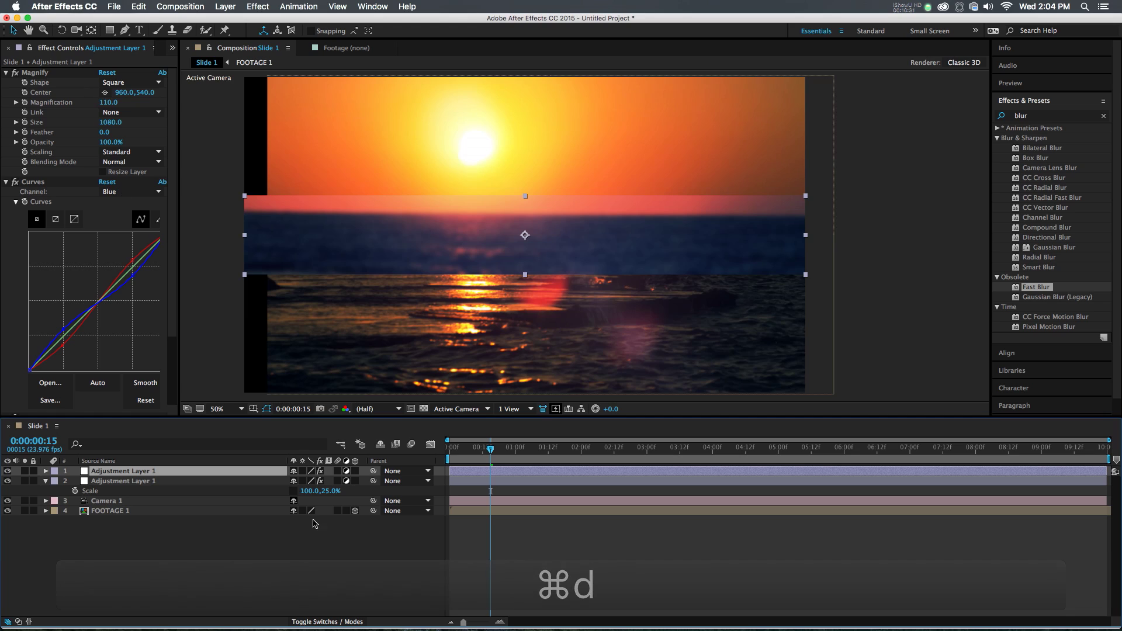
{"action": "left_click", "coordinate": [174, 481]}
{"action": "key", "text": "Return"}
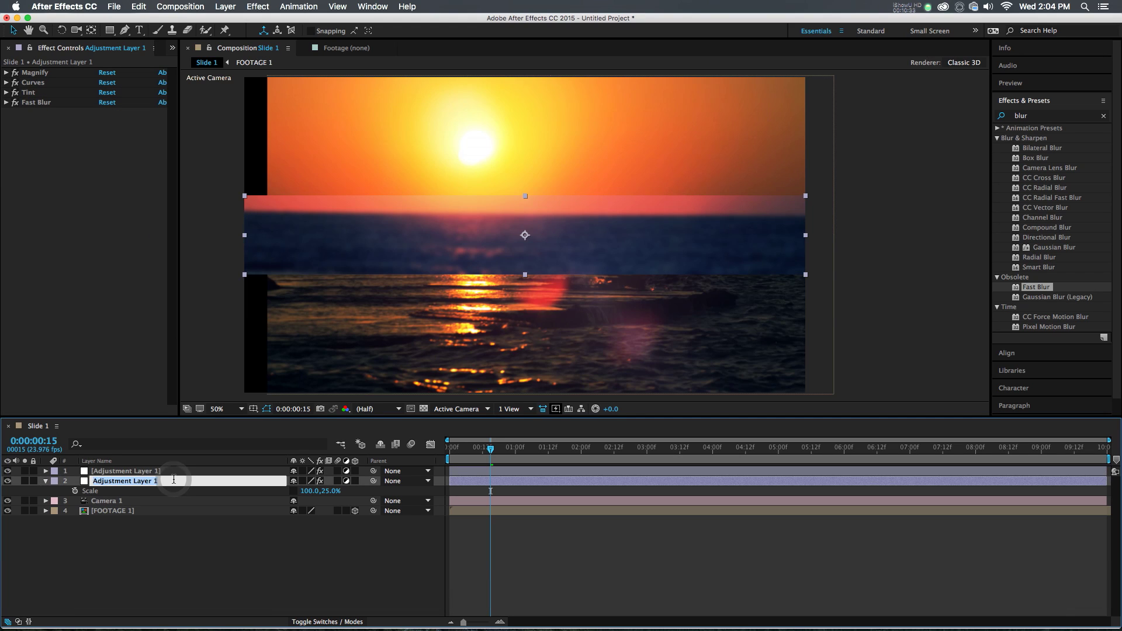
{"action": "type", "text": "M"}
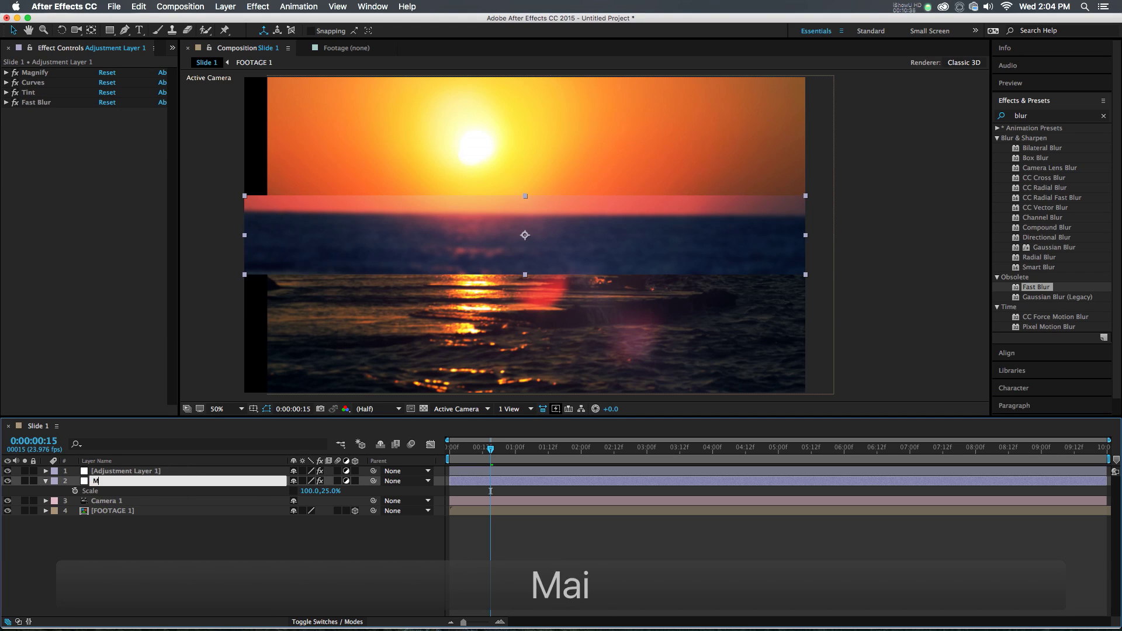
{"action": "type", "text": "ain Adjustment"}
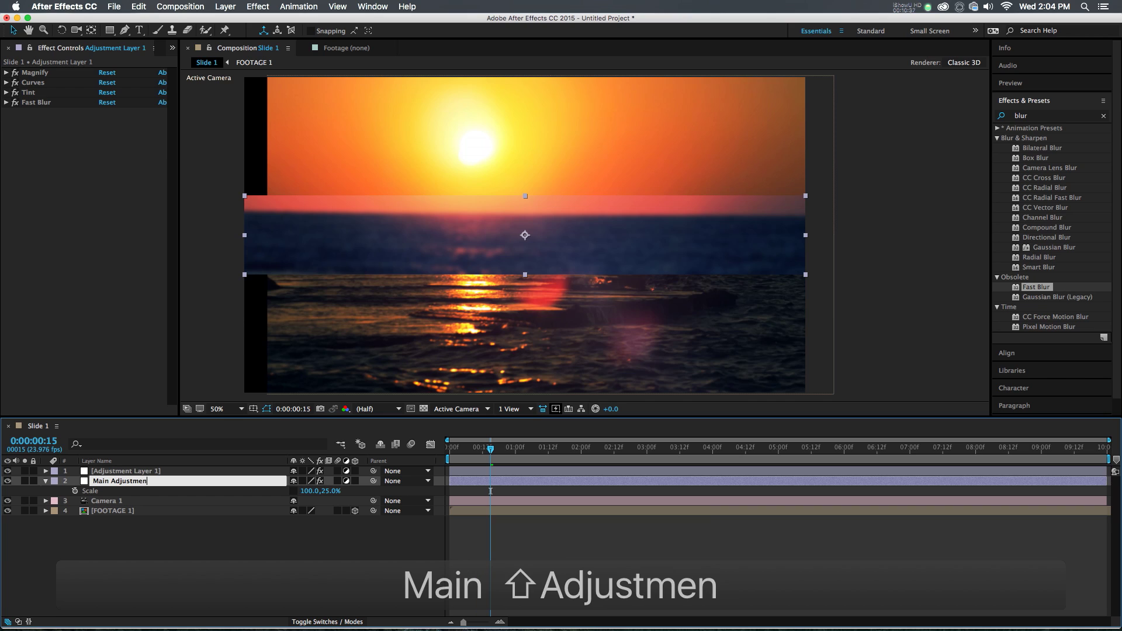
{"action": "key", "text": "Return"}
Rename the upper adjustment layer Edge 1 Adjustment and give it a yellow label color.
{"action": "left_click", "coordinate": [132, 472]}
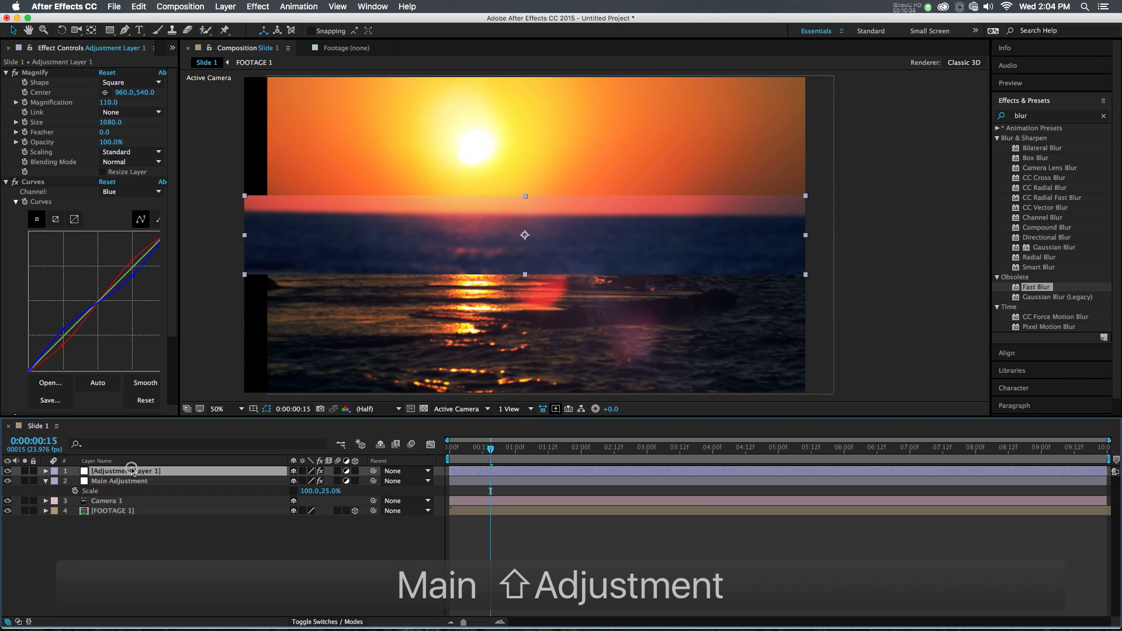
{"action": "left_click", "coordinate": [132, 471]}
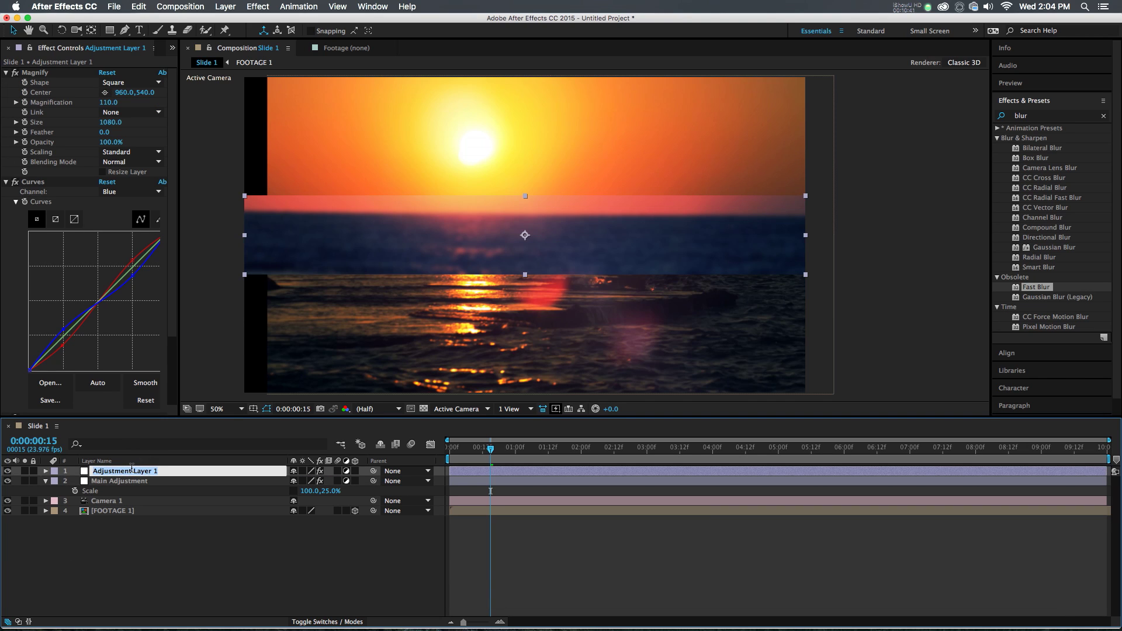
{"action": "type", "text": "Edge 1 Adjustment"}
{"action": "key", "text": "Return"}
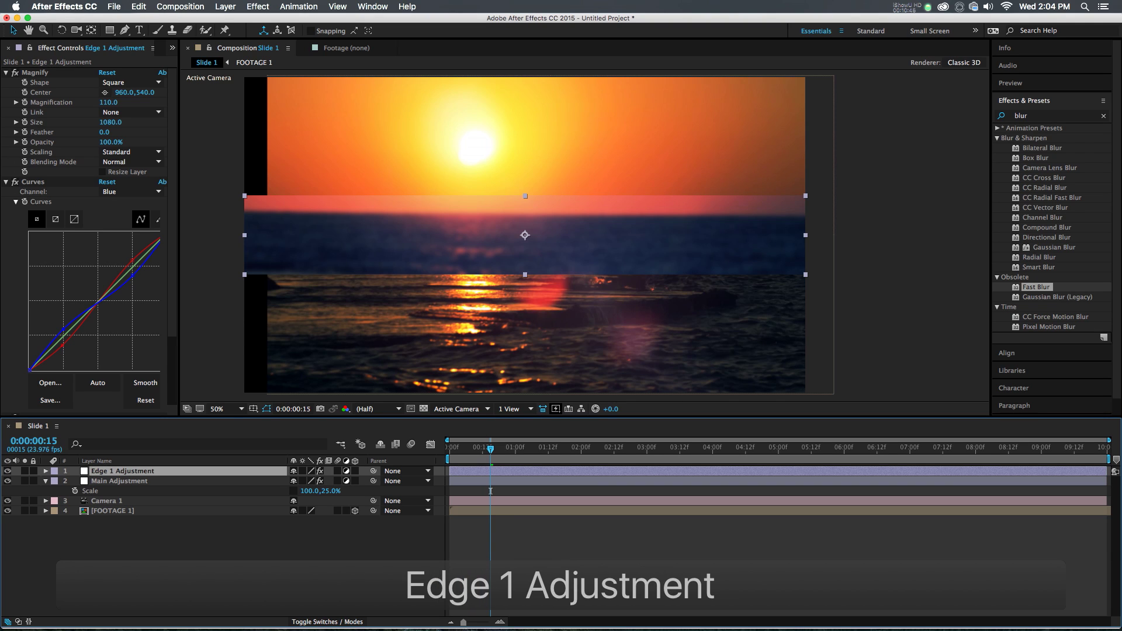
{"action": "left_click", "coordinate": [58, 480]}
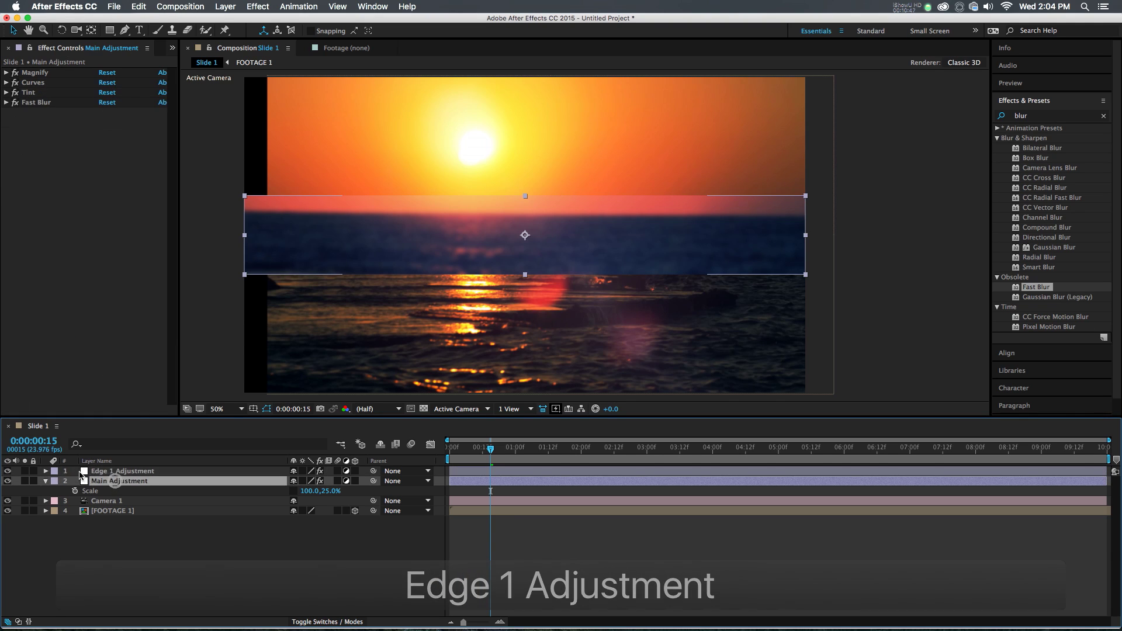
{"action": "left_click", "coordinate": [55, 471]}
{"action": "left_click", "coordinate": [66, 463]}
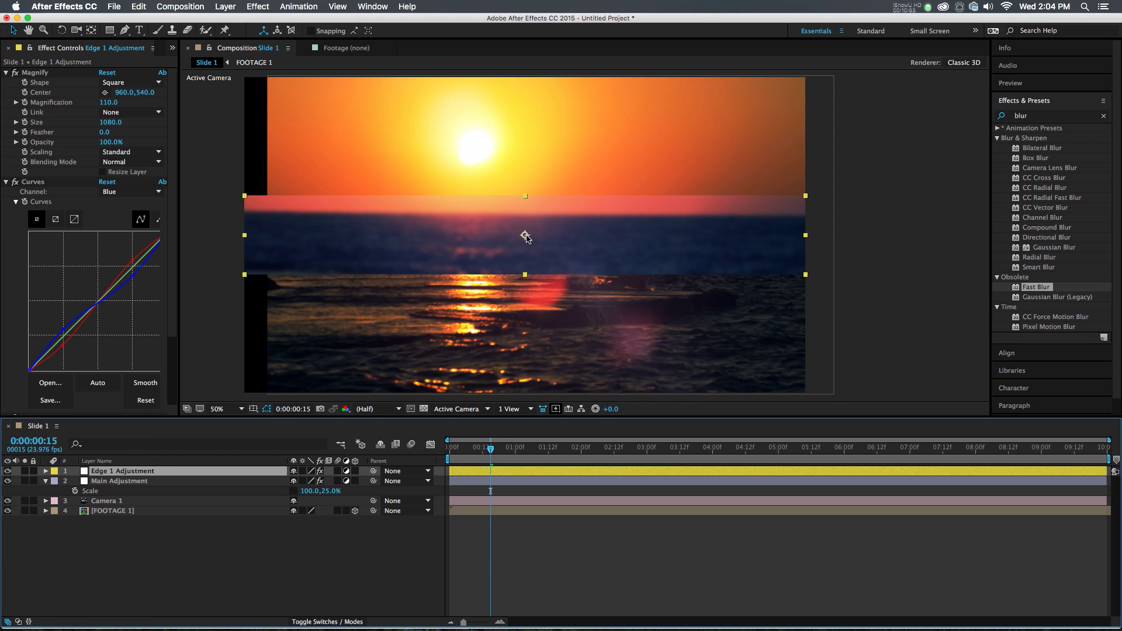
Set the Edge 1 Adjustment layer's vertical Anchor Point to 0 and parent the layer to Main Adjustment.
{"action": "key", "text": "a"}
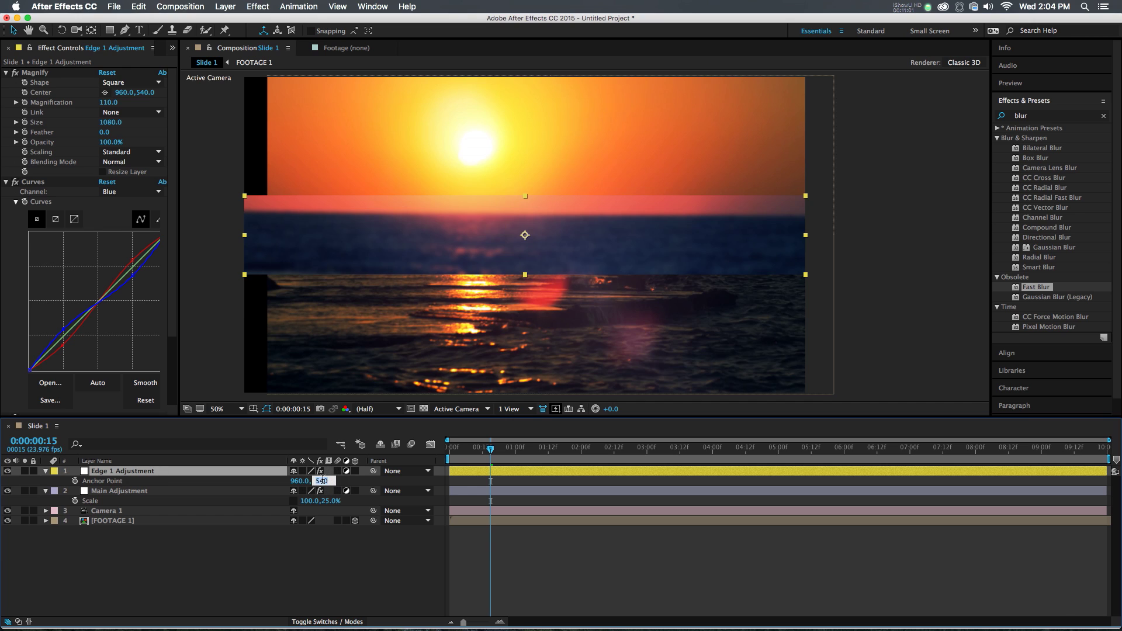
{"action": "type", "text": "0"}
{"action": "key", "text": "Return"}
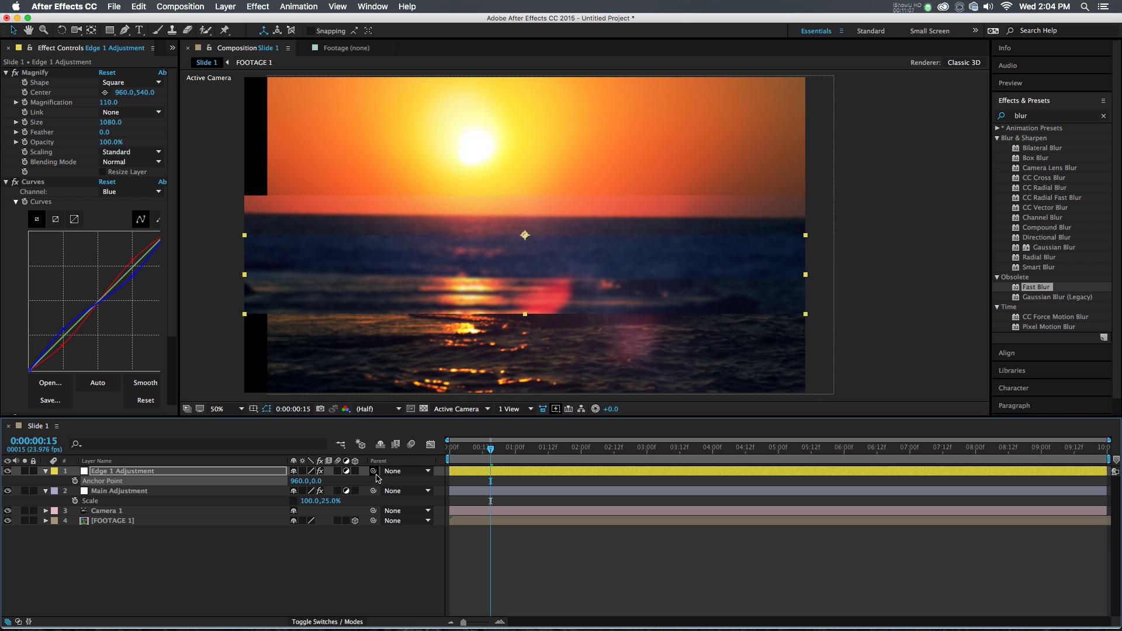
{"action": "left_click_drag", "start_coordinate": [375, 474], "coordinate": [192, 496]}
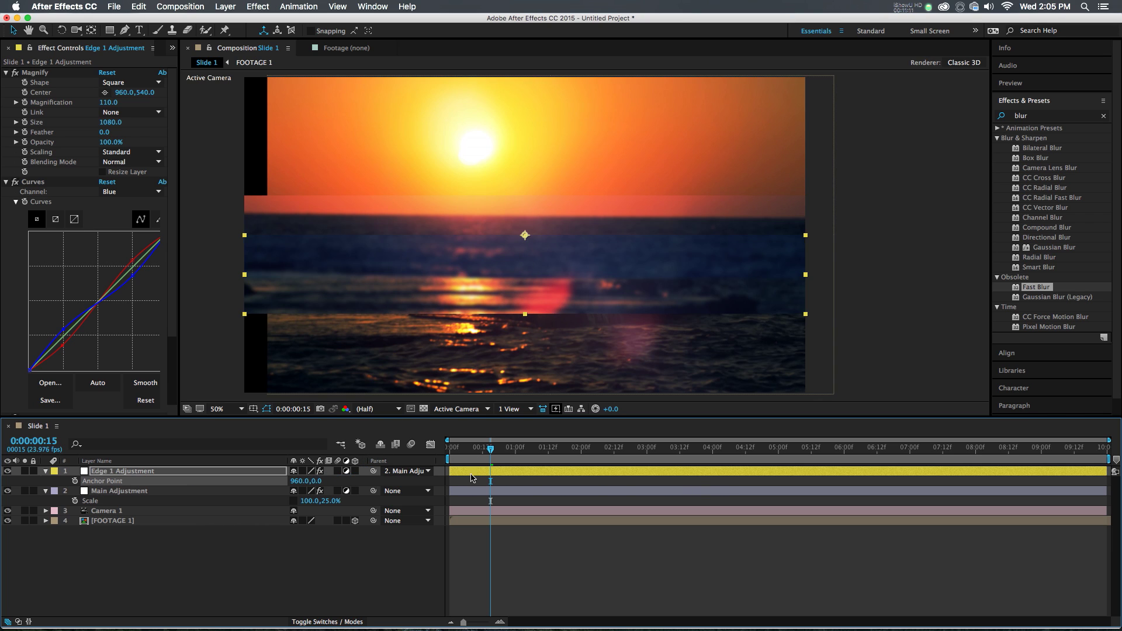
Set Edge 1 Adjustment's Position to 960, 0 and squash it into a thin strip along Main Adjustment's upper edge.
{"action": "left_click", "coordinate": [459, 473]}
{"action": "key", "text": "p"}
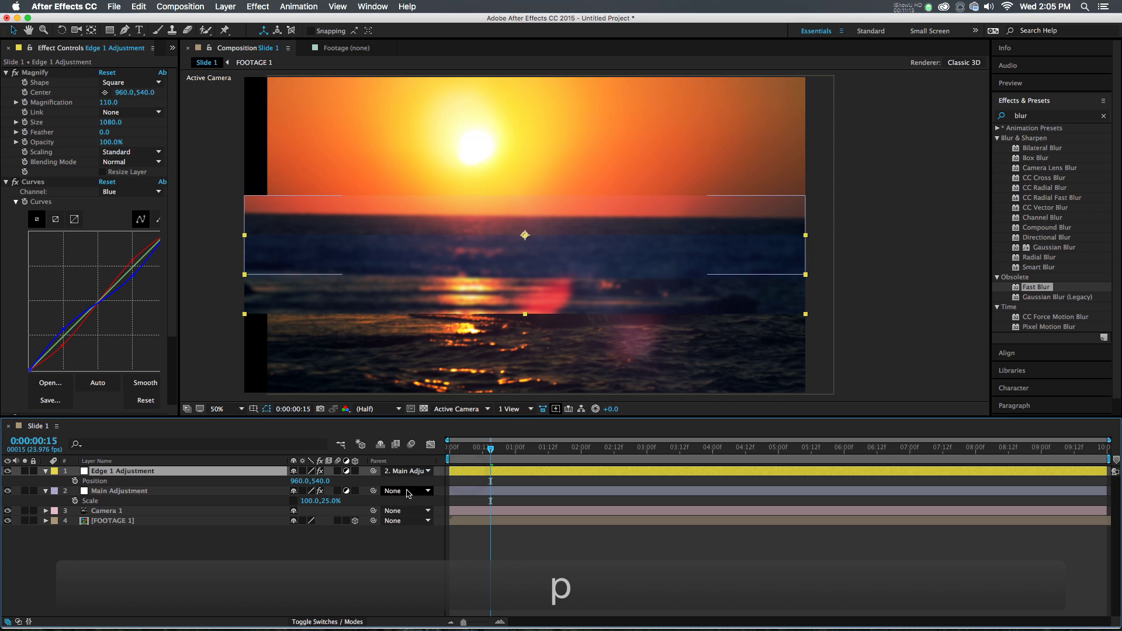
{"action": "type", "text": "0"}
{"action": "key", "text": "Return"}
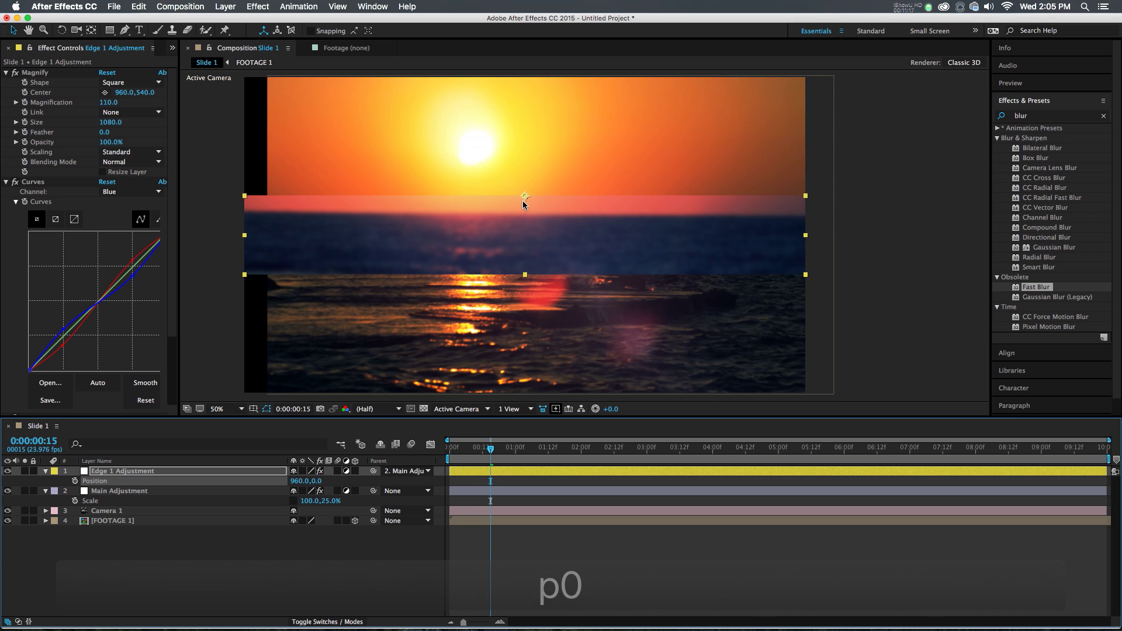
{"action": "left_click_drag", "start_coordinate": [525, 273], "coordinate": [526, 196]}
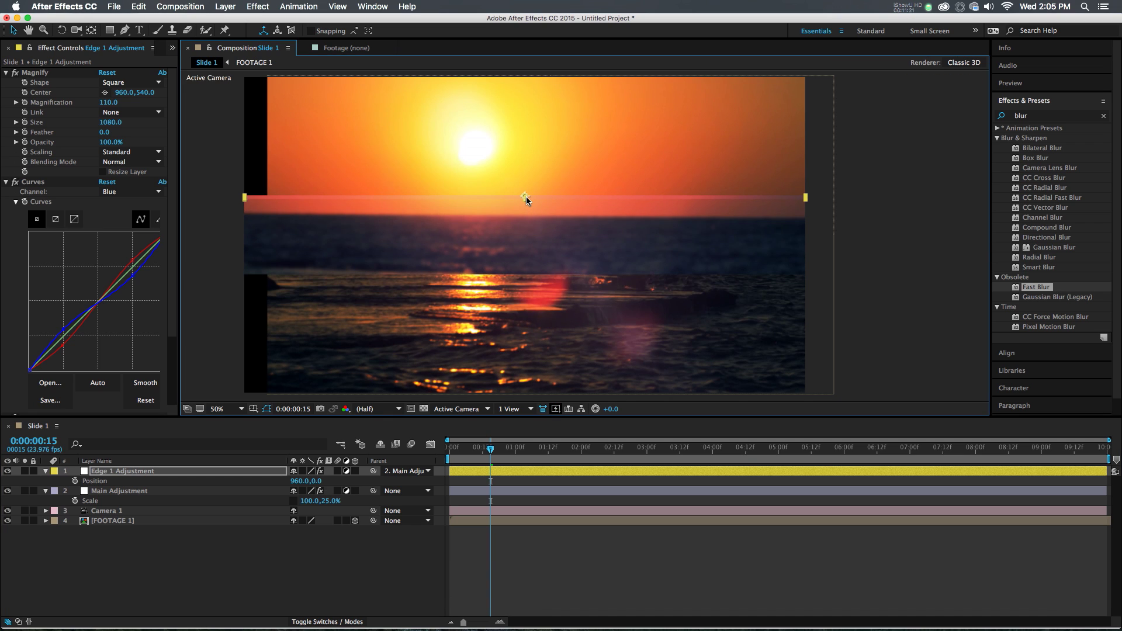
{"action": "left_click_drag", "start_coordinate": [526, 196], "coordinate": [525, 198]}
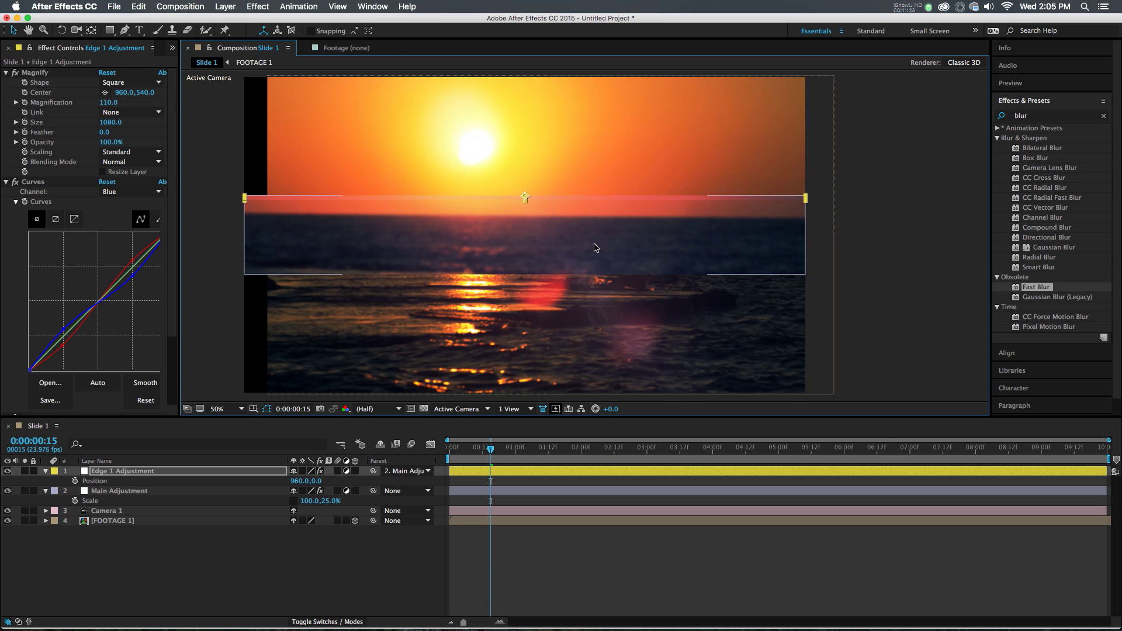
Rotate the Main Adjustment layer freehand so its band runs diagonally from the frame's upper left to lower right.
{"action": "left_click", "coordinate": [511, 494]}
{"action": "key", "text": "w"}
{"action": "left_click_drag", "start_coordinate": [611, 242], "coordinate": [602, 281]}
{"action": "key", "text": "v"}
Collapse all the effects on the Edge 1 Adjustment layer.
{"action": "left_click", "coordinate": [501, 471]}
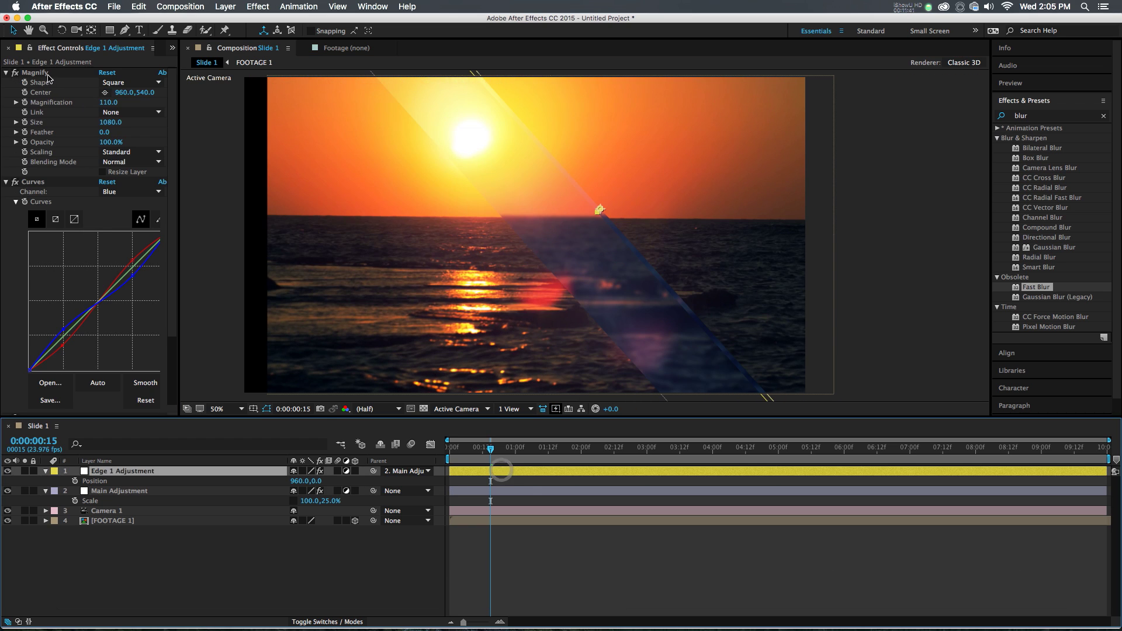
{"action": "left_click", "coordinate": [42, 74]}
{"action": "key", "text": "super+a"}
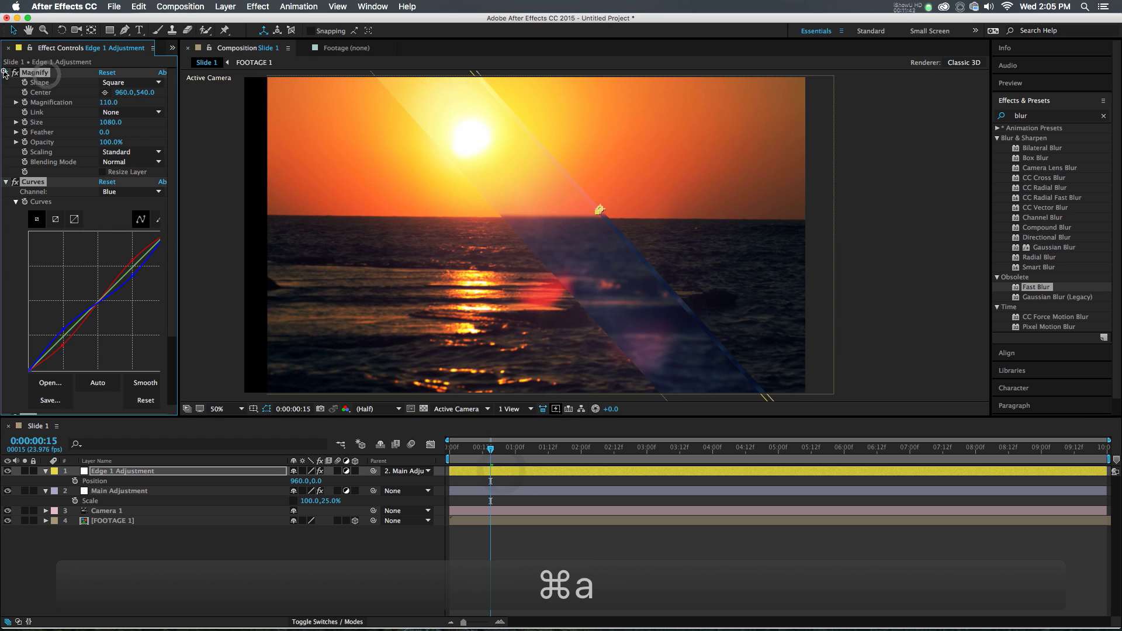
{"action": "left_click", "coordinate": [6, 72]}
{"action": "left_click", "coordinate": [89, 160]}
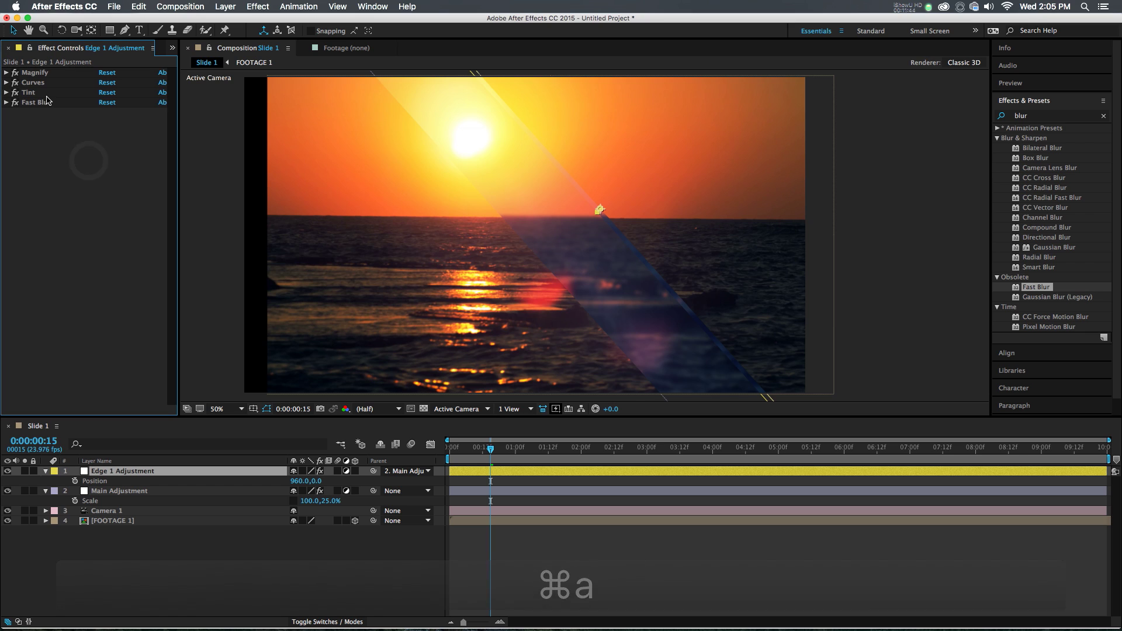
Set the Tint effect's Amount to Tint to 10% on Edge 1 Adjustment and collapse the effect.
{"action": "left_click", "coordinate": [7, 94]}
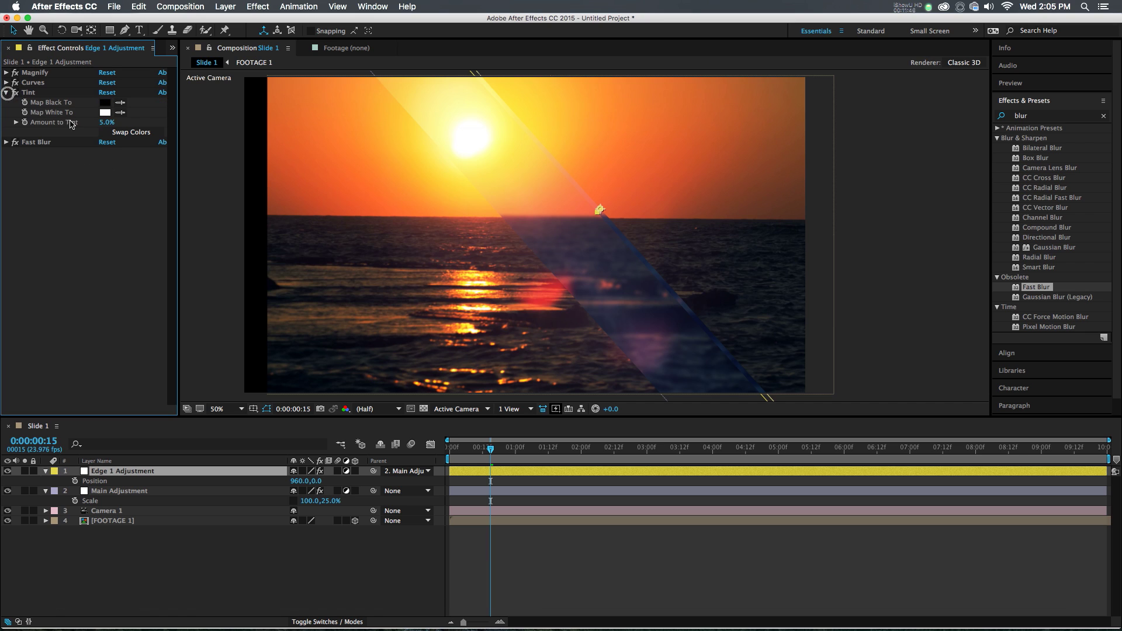
{"action": "left_click", "coordinate": [101, 121]}
{"action": "type", "text": "10"}
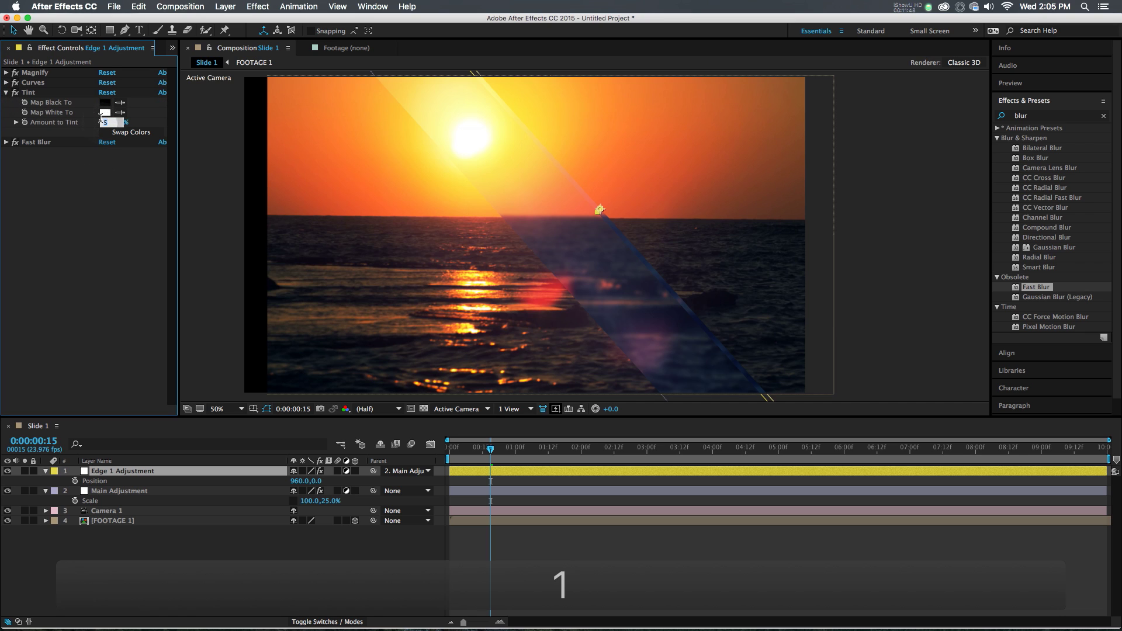
{"action": "key", "text": "Return"}
{"action": "left_click", "coordinate": [5, 92]}
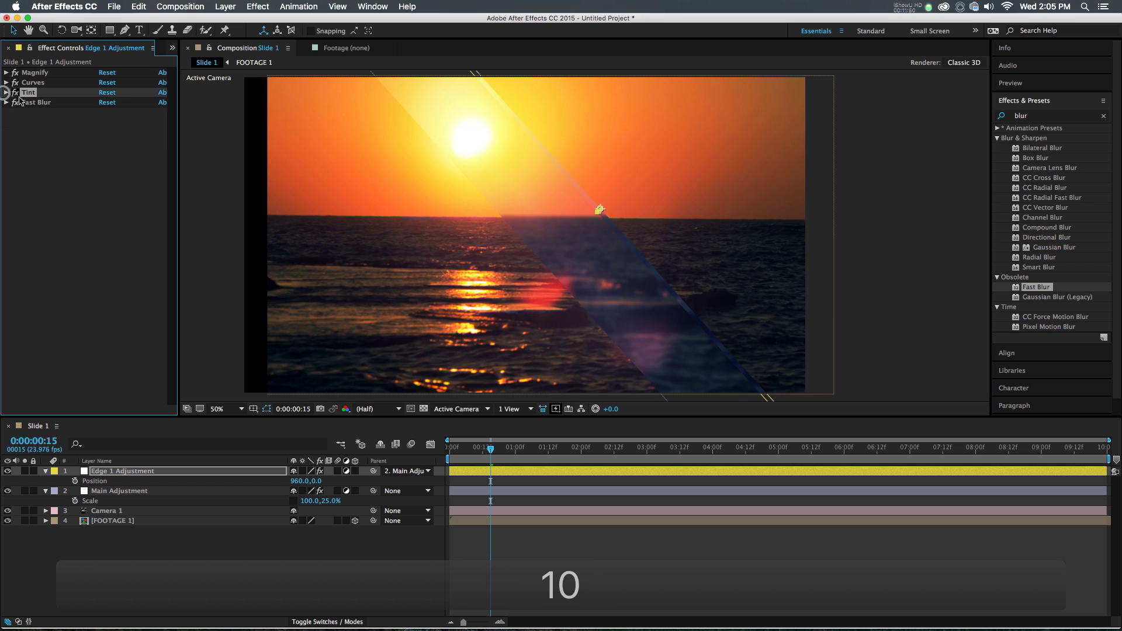
Remove the Fast Blur and Curves effects from the Edge 1 Adjustment layer, keeping Magnify and Tint.
{"action": "left_click", "coordinate": [33, 107]}
{"action": "left_click", "coordinate": [31, 104]}
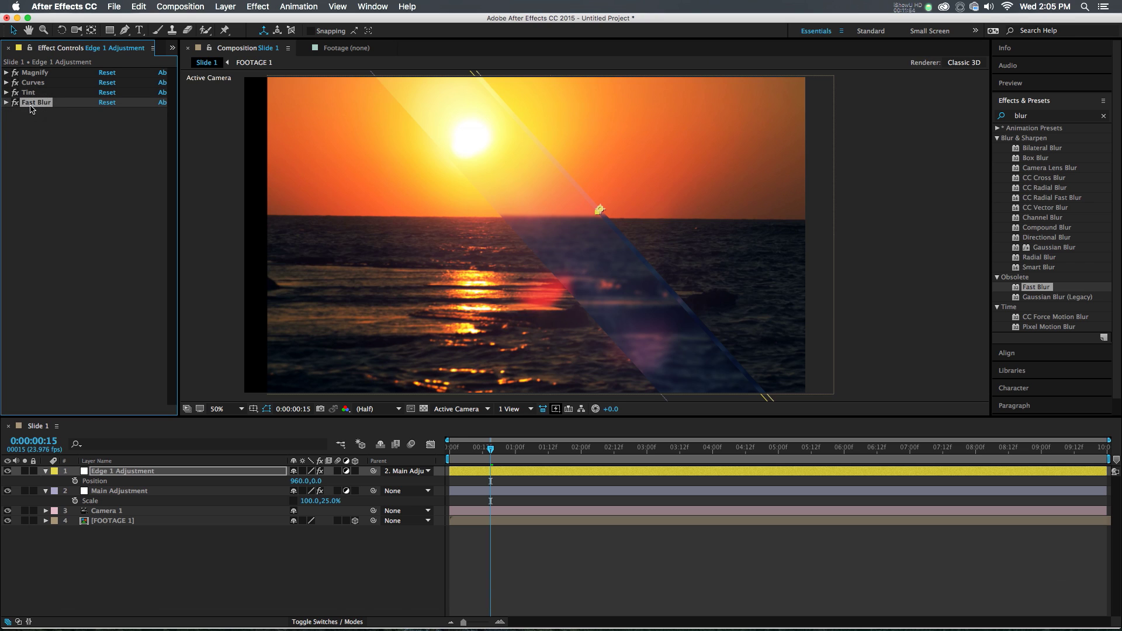
{"action": "key", "text": "Delete"}
{"action": "left_click", "coordinate": [37, 73]}
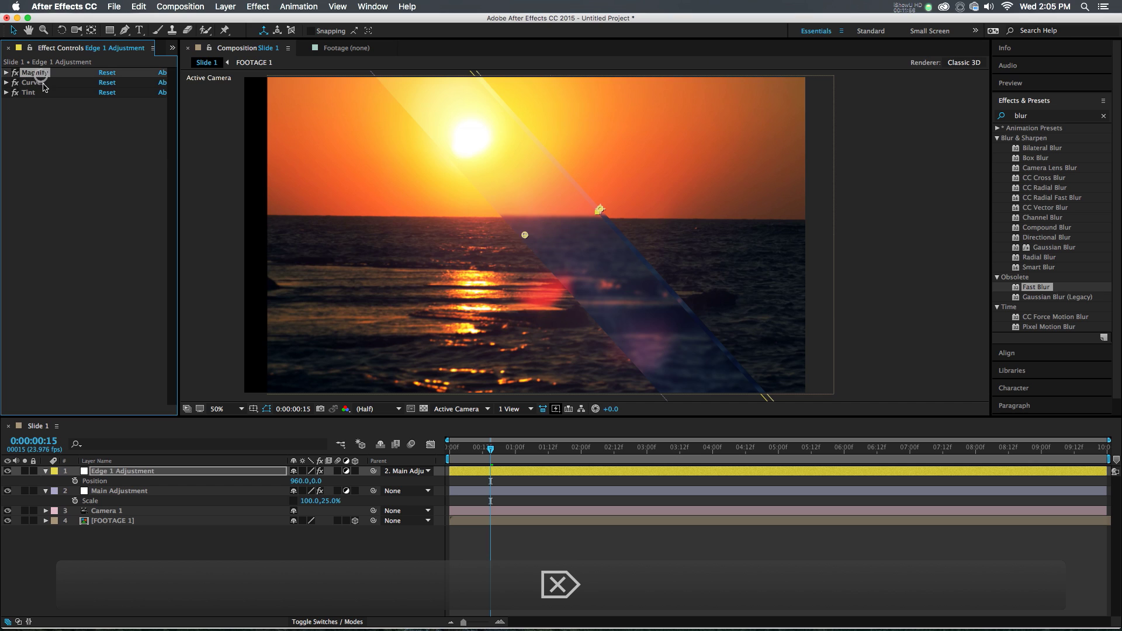
{"action": "left_click", "coordinate": [37, 82]}
{"action": "key", "text": "Delete"}
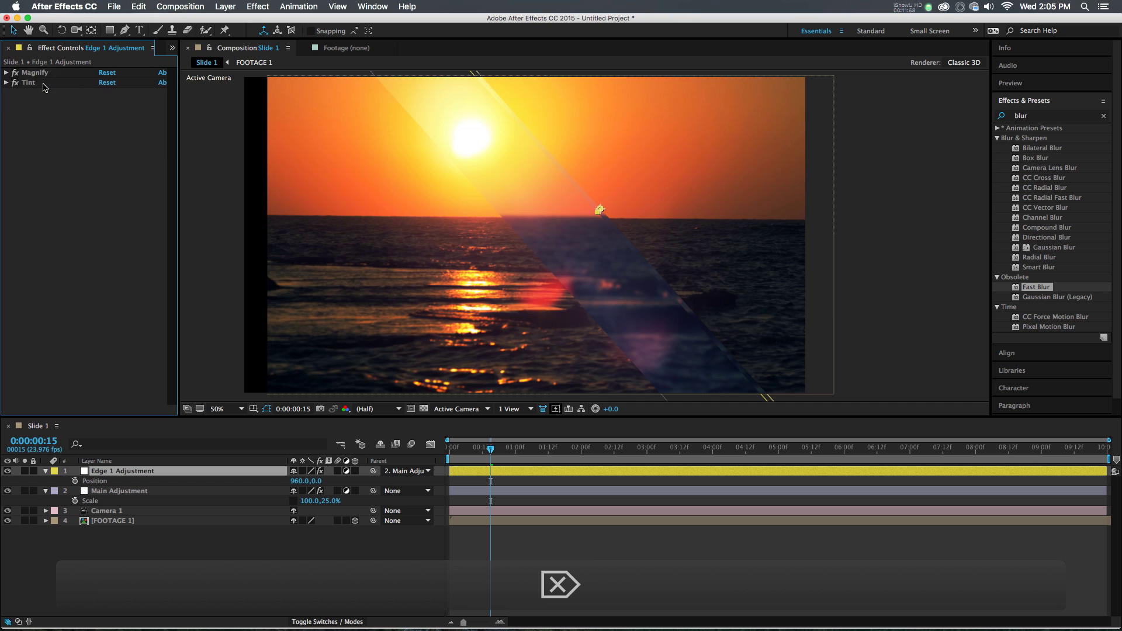
{"action": "left_click", "coordinate": [36, 72]}
{"action": "left_click", "coordinate": [42, 116]}
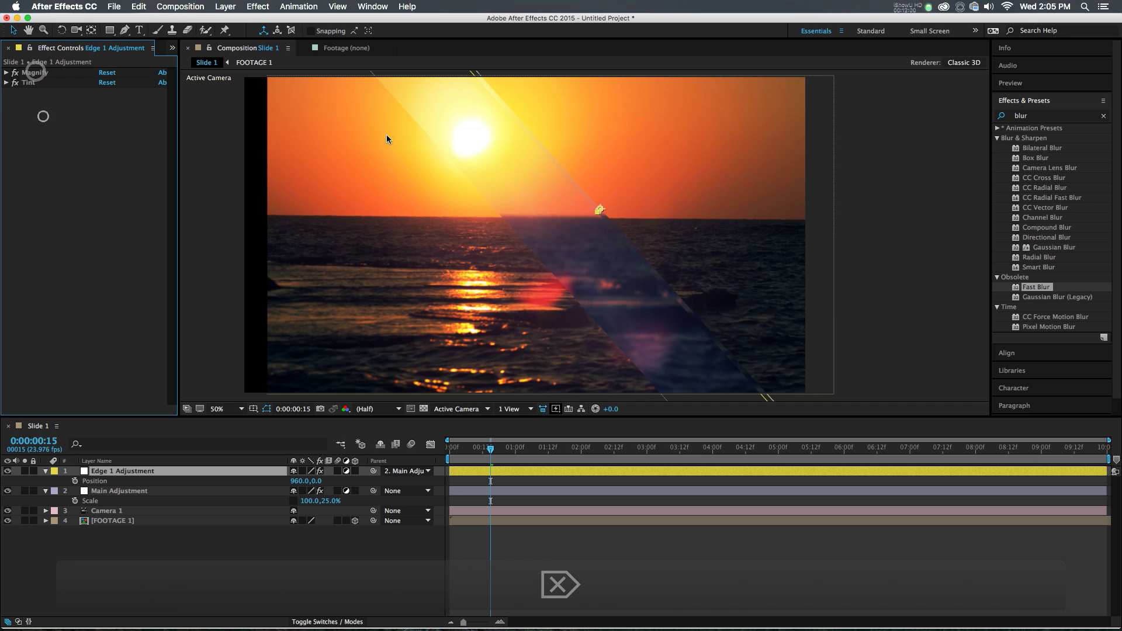
Apply the Directional Blur effect to Edge 1 Adjustment and set its Blur Length to 50.
{"action": "left_click", "coordinate": [1044, 121]}
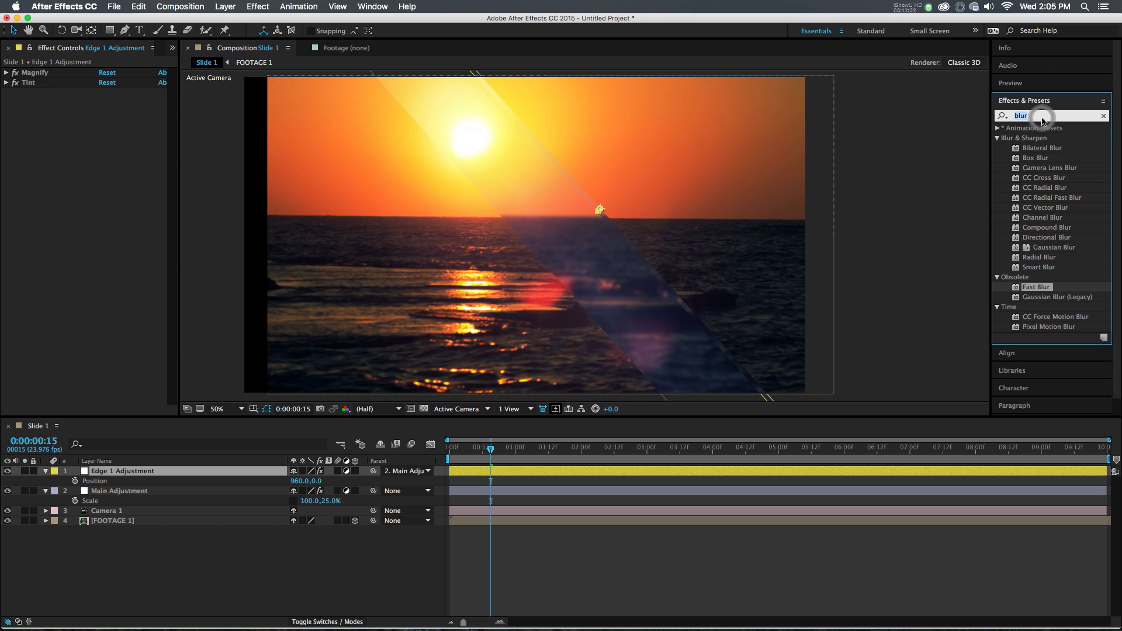
{"action": "type", "text": "direct"}
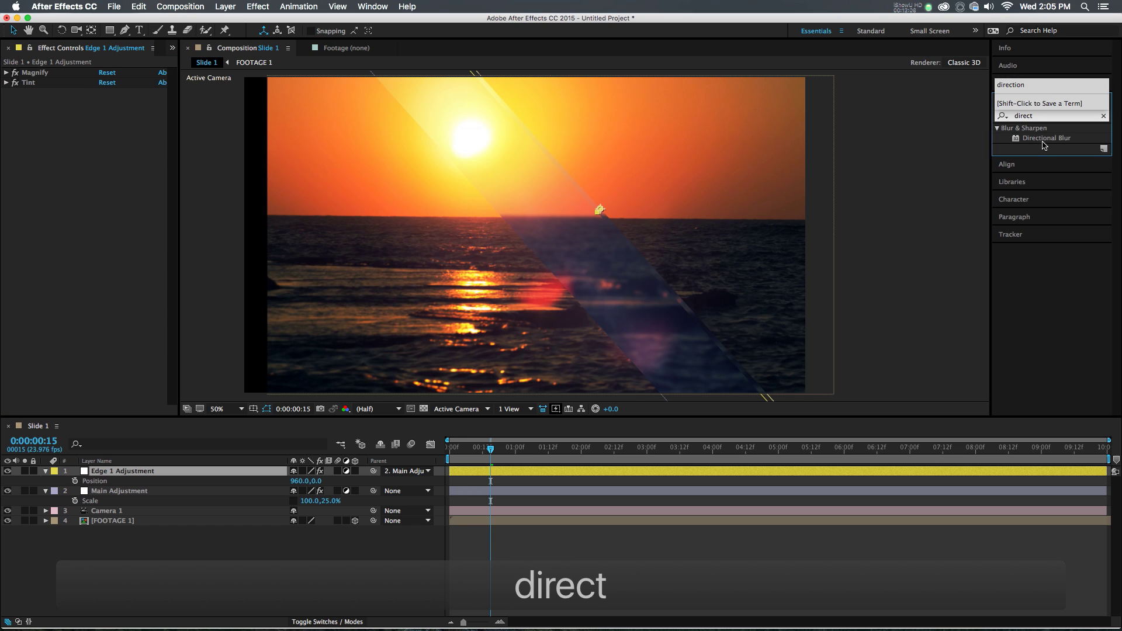
{"action": "left_click", "coordinate": [1044, 138]}
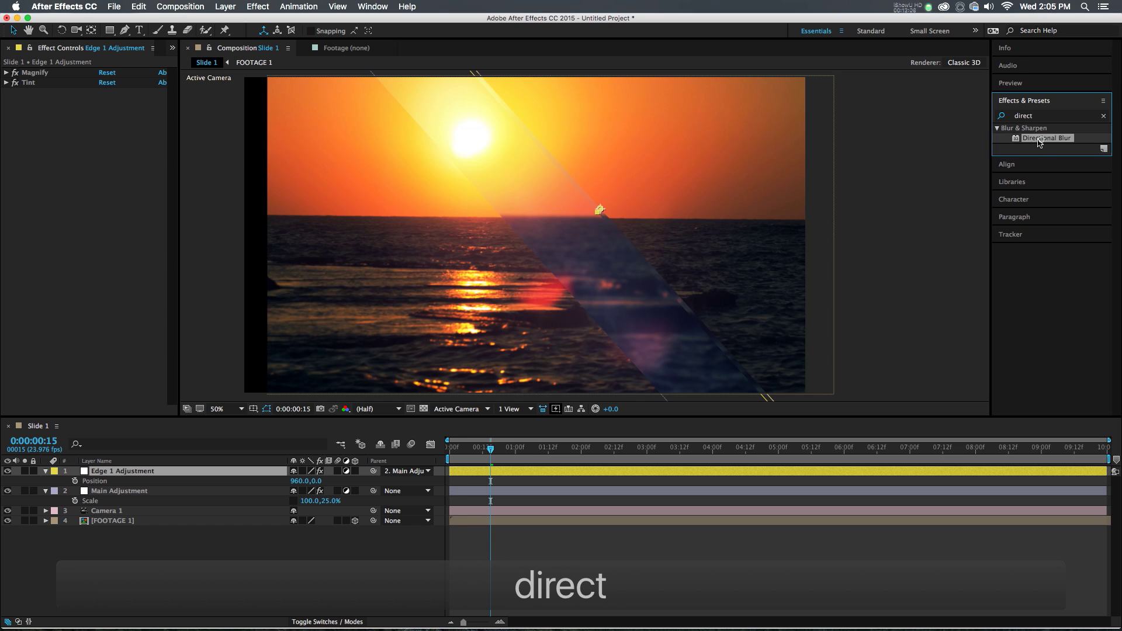
{"action": "left_click_drag", "start_coordinate": [1045, 139], "coordinate": [99, 127]}
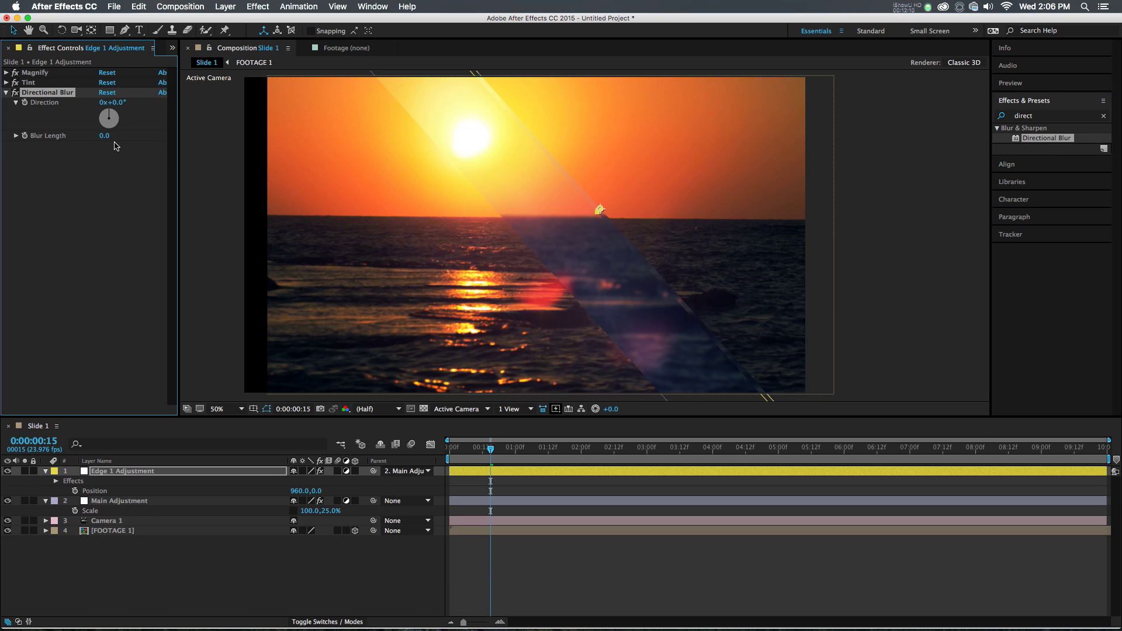
{"action": "left_click_drag", "start_coordinate": [136, 131], "coordinate": [236, 132]}
{"action": "type", "text": "50"}
{"action": "key", "text": "Return"}
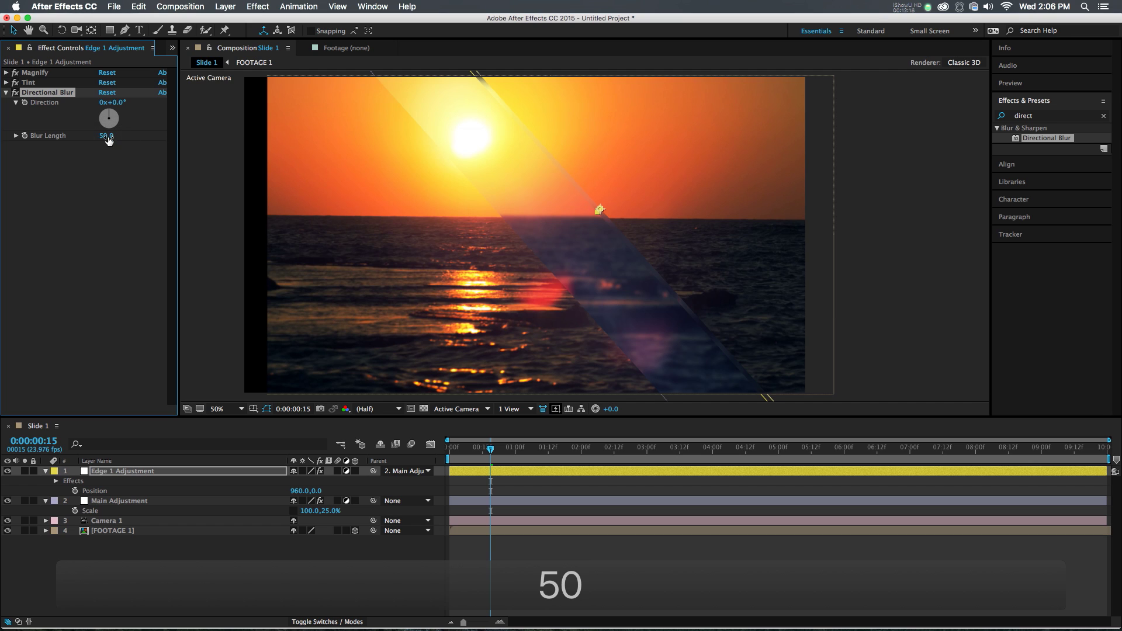
Try an angled Direction of about -65° on the Directional Blur, return it to 0° and inspect the strip up close.
{"action": "left_click_drag", "start_coordinate": [123, 114], "coordinate": [92, 114]}
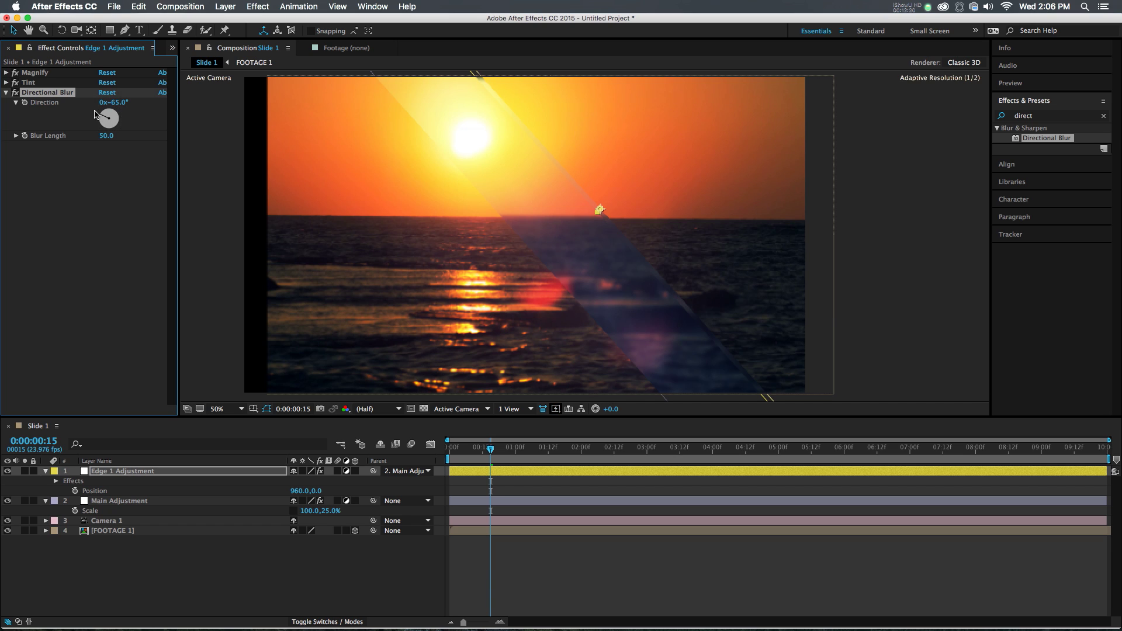
{"action": "type", "text": "0"}
{"action": "key", "text": "Return"}
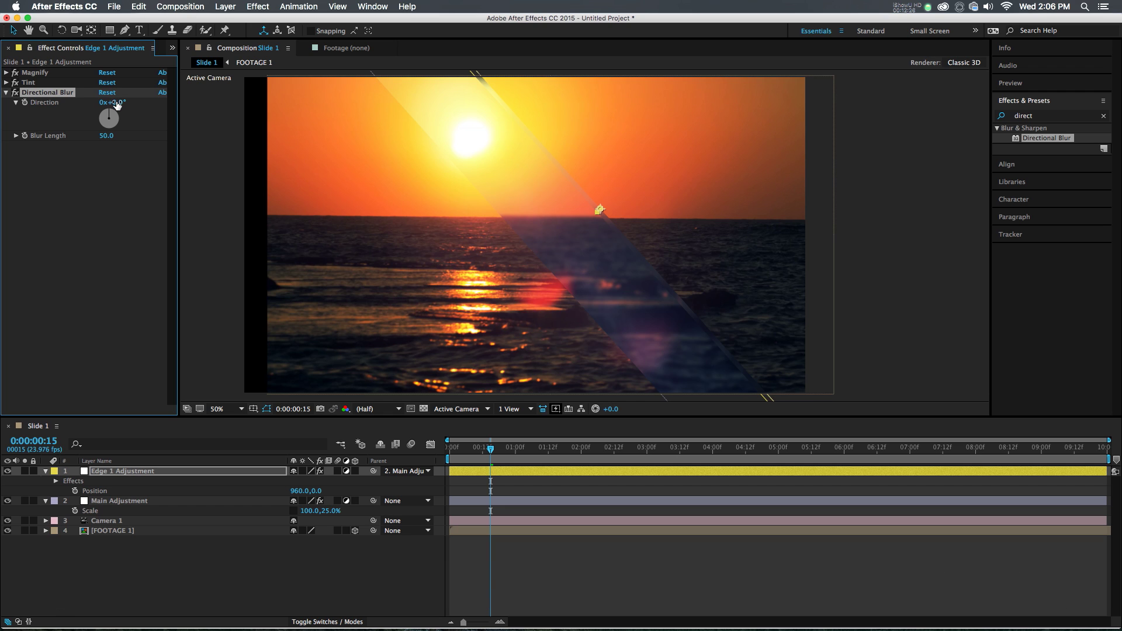
{"action": "scroll", "coordinate": [585, 199], "scroll_direction": "up", "scroll_amount": 2}
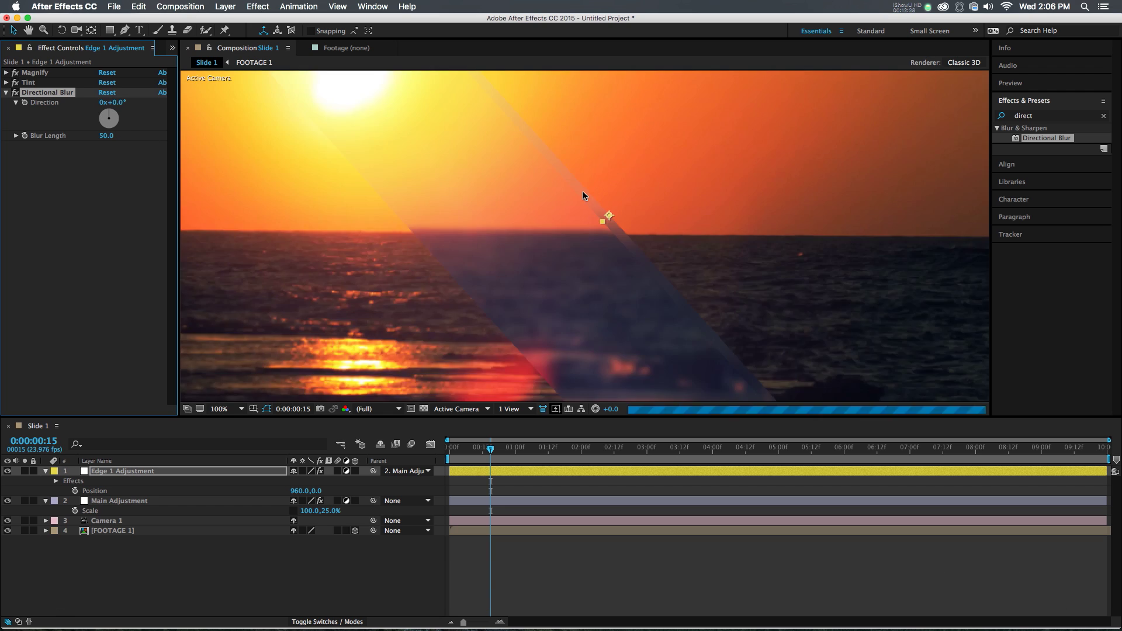
{"action": "scroll", "coordinate": [583, 193], "scroll_direction": "up", "scroll_amount": 2}
{"action": "scroll", "coordinate": [642, 256], "scroll_direction": "down", "scroll_amount": 4}
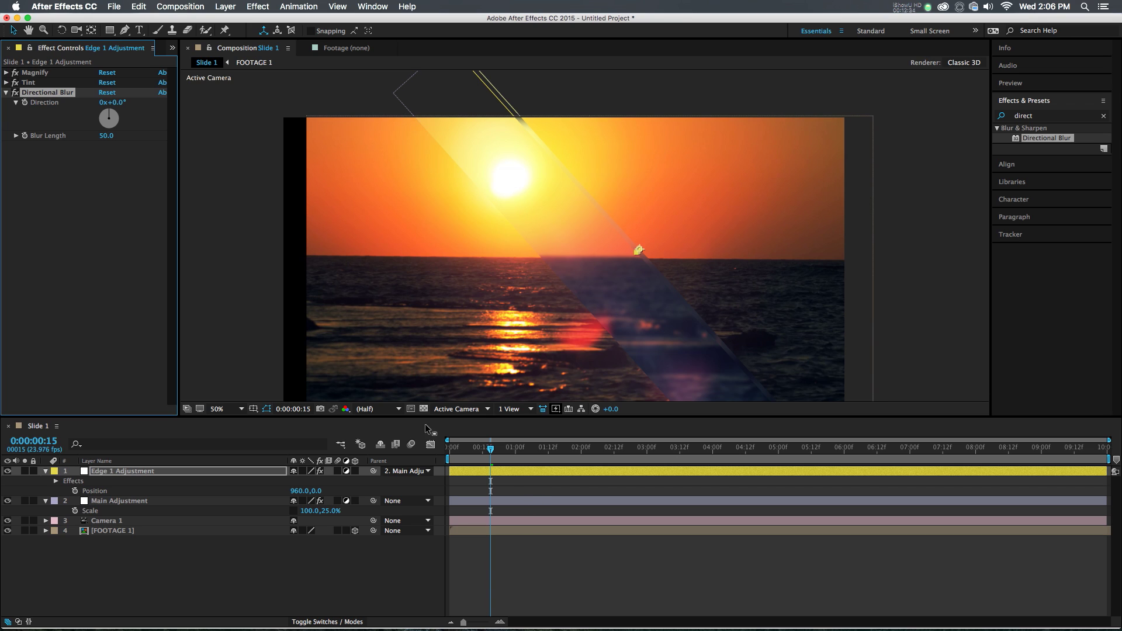
Collapse the Directional Blur effect and apply Brightness & Contrast to the Edge 1 Adjustment layer.
{"action": "left_click", "coordinate": [4, 93]}
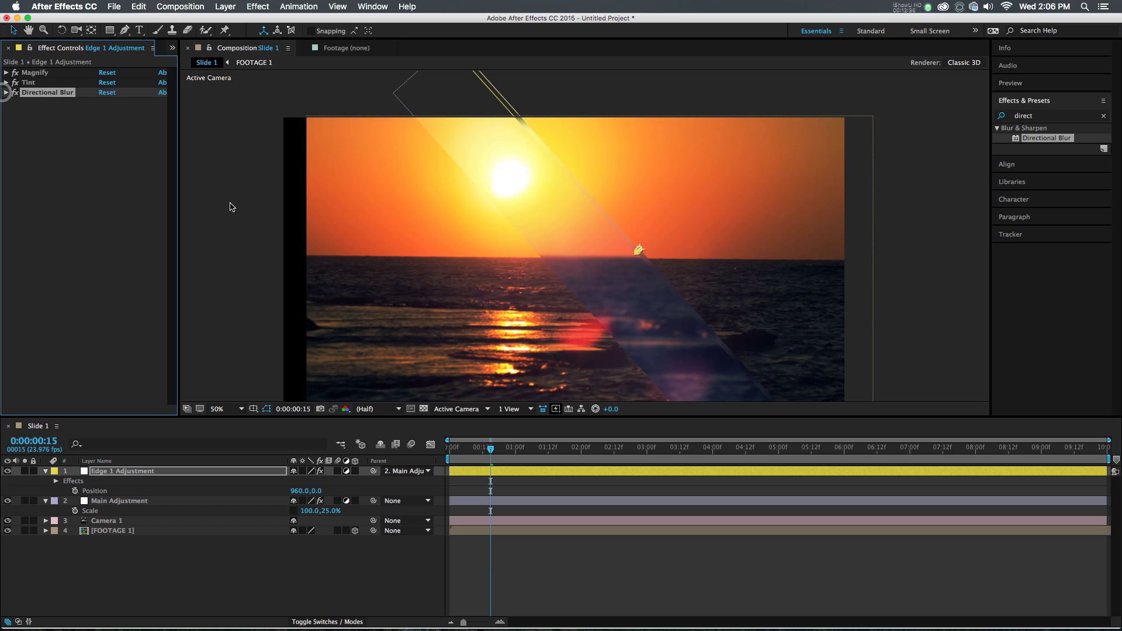
{"action": "left_click", "coordinate": [1047, 120]}
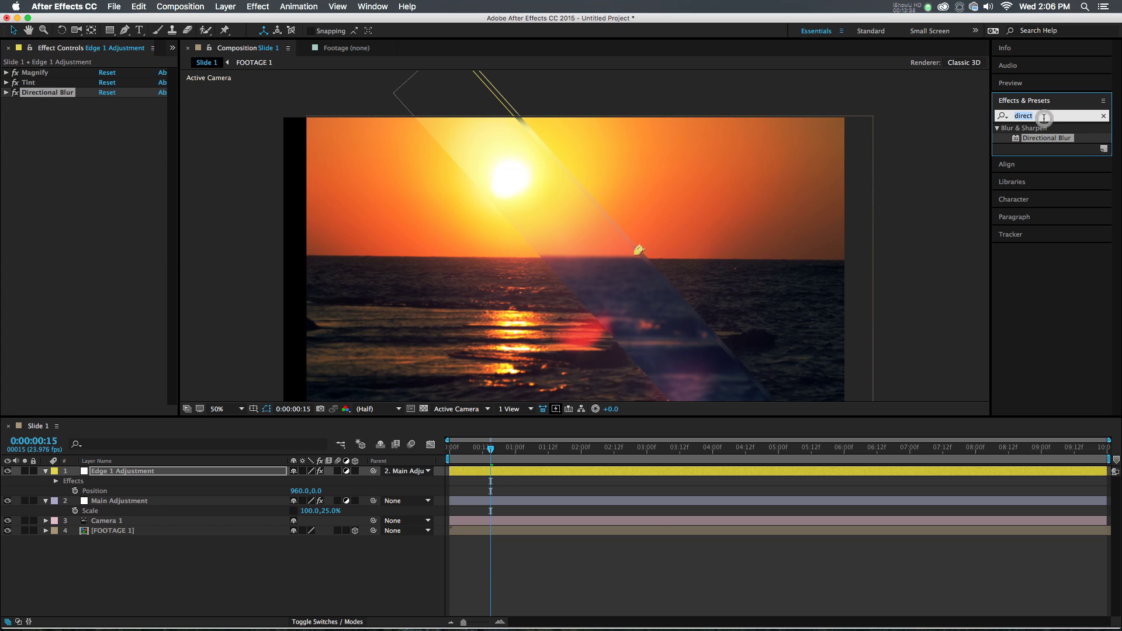
{"action": "type", "text": "bright"}
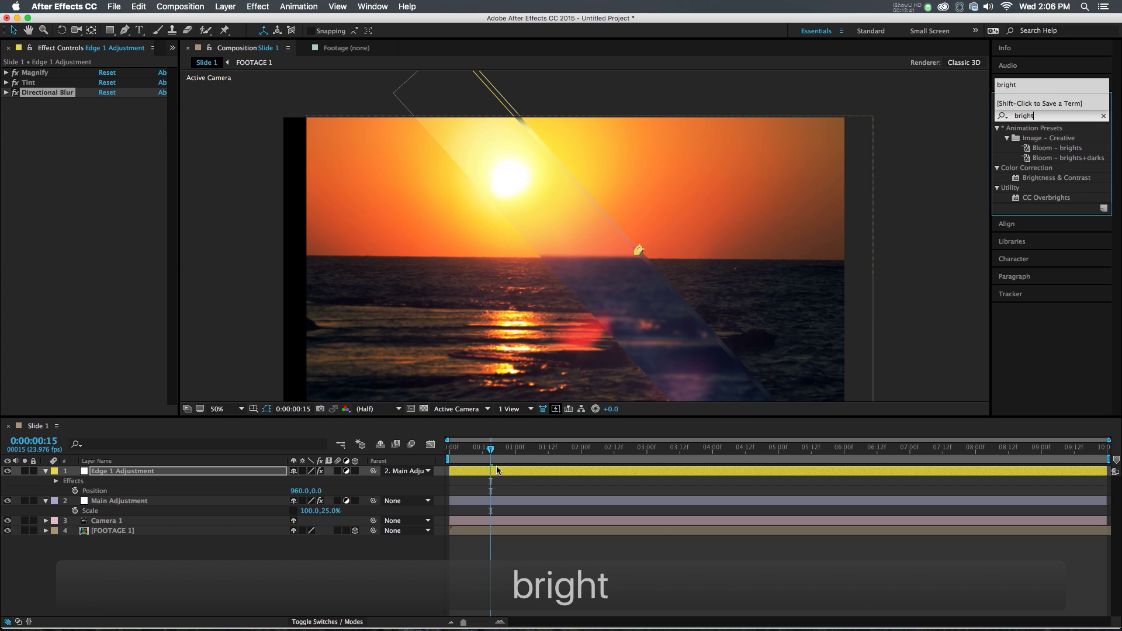
{"action": "left_click", "coordinate": [1054, 177]}
{"action": "left_click_drag", "start_coordinate": [1046, 178], "coordinate": [83, 151]}
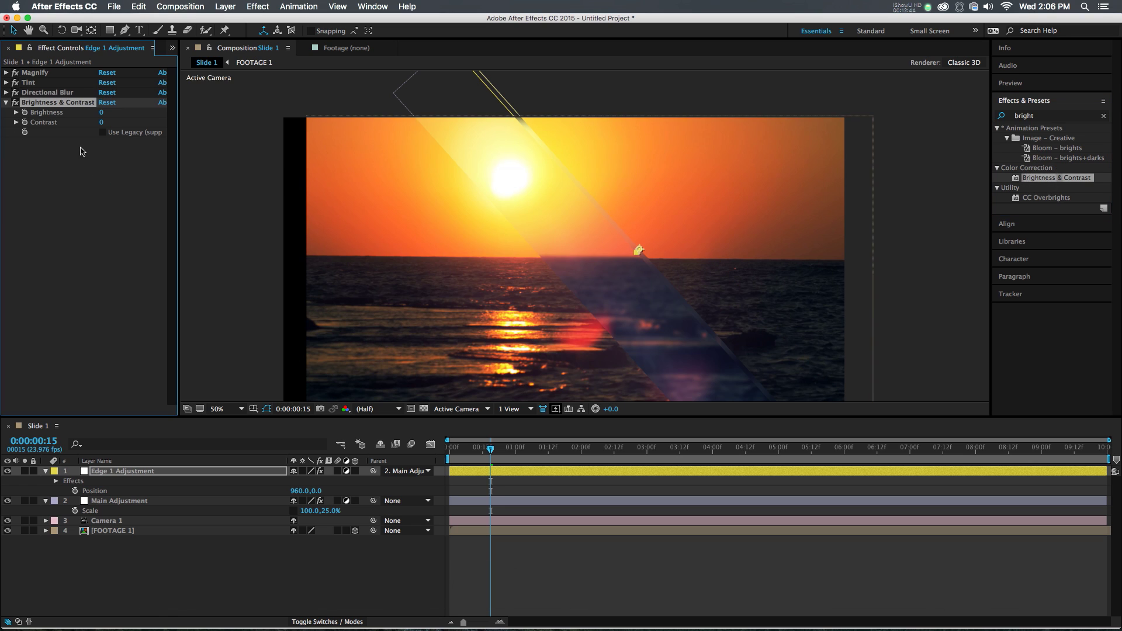
Raise the Brightness of Edge 1 Adjustment's Brightness & Contrast effect to 50.
{"action": "left_click", "coordinate": [101, 112]}
{"action": "key", "text": "Up"}
{"action": "key", "text": "Up"}
{"action": "key", "text": "Up"}
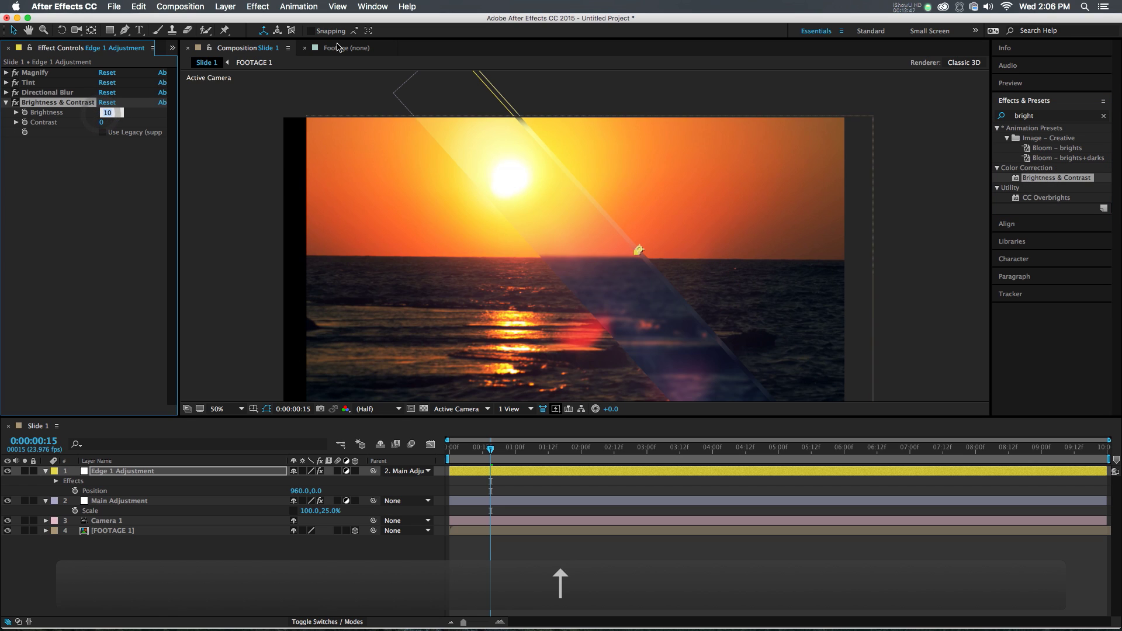
{"action": "key", "text": "Up"}
{"action": "key", "text": "Up"}
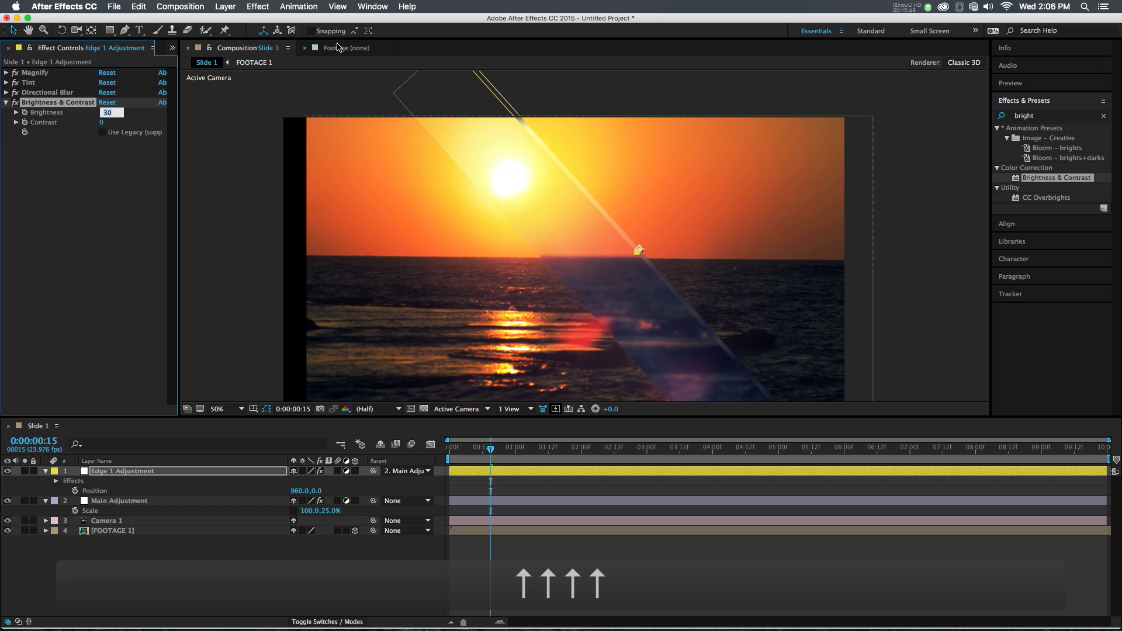
{"action": "key", "text": "Tab"}
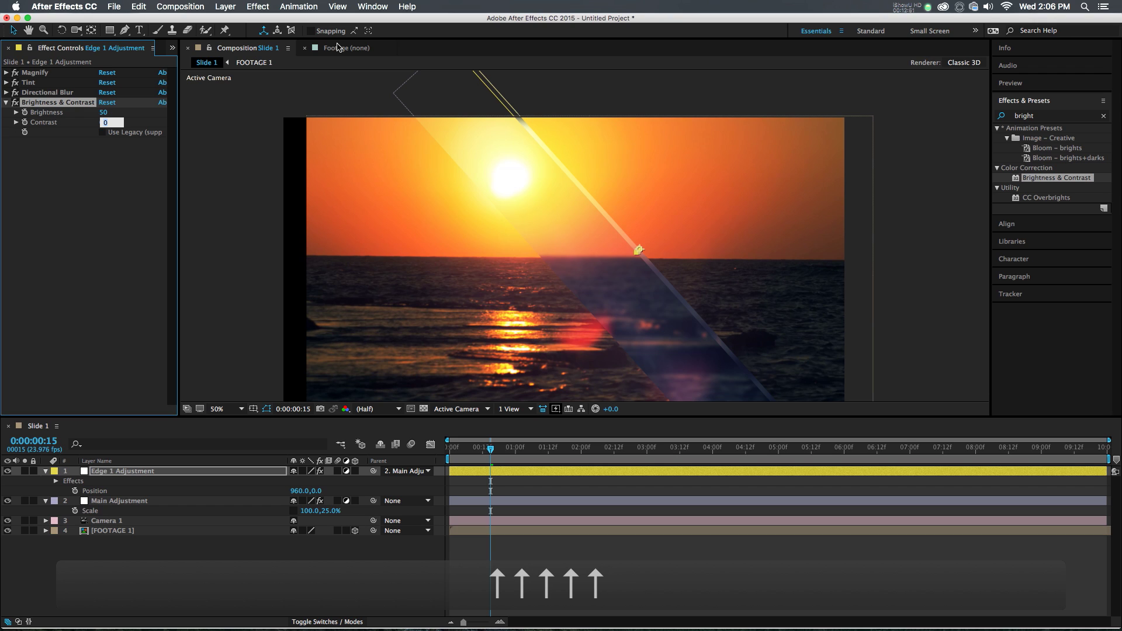
Try several Contrast values on Edge 1 Adjustment, settle on 30 and collapse the Brightness & Contrast effect.
{"action": "key", "text": "shift+Down"}
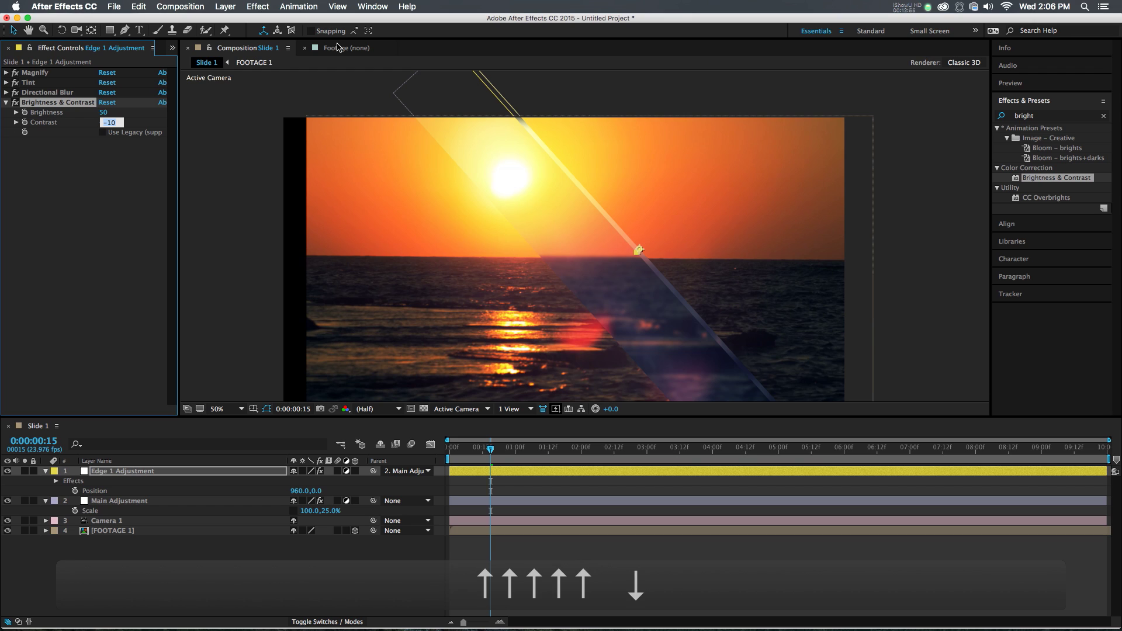
{"action": "key", "text": "shift+Up"}
{"action": "key", "text": "shift+Up"}
{"action": "key", "text": "shift+Up"}
{"action": "key", "text": "shift+Down"}
{"action": "key", "text": "shift+Up"}
{"action": "key", "text": "shift+Up"}
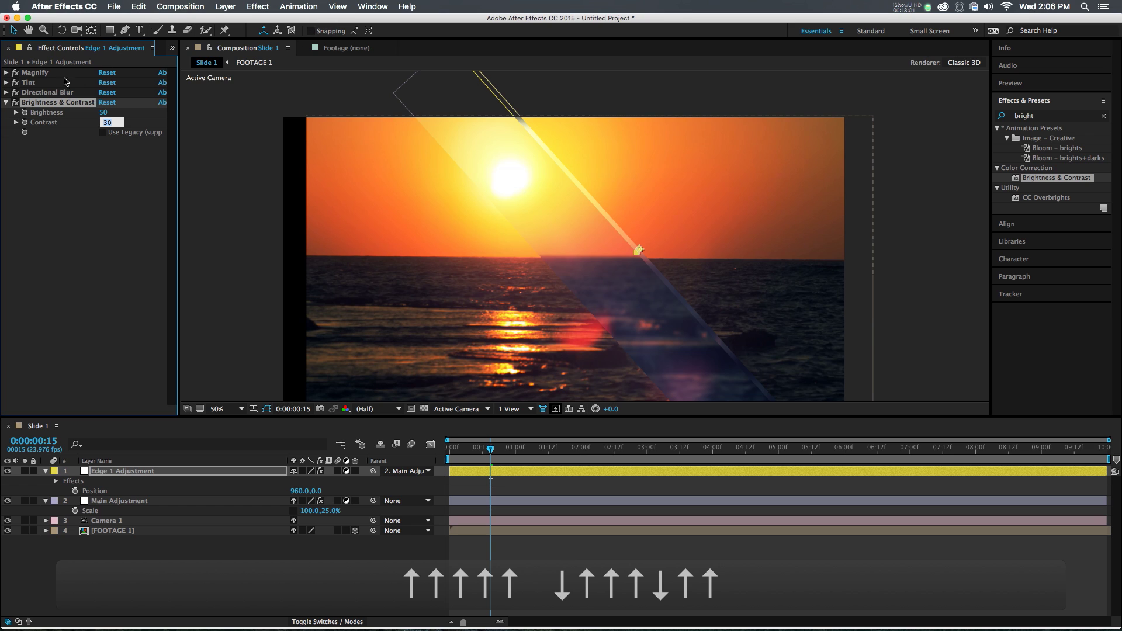
{"action": "left_click", "coordinate": [45, 144]}
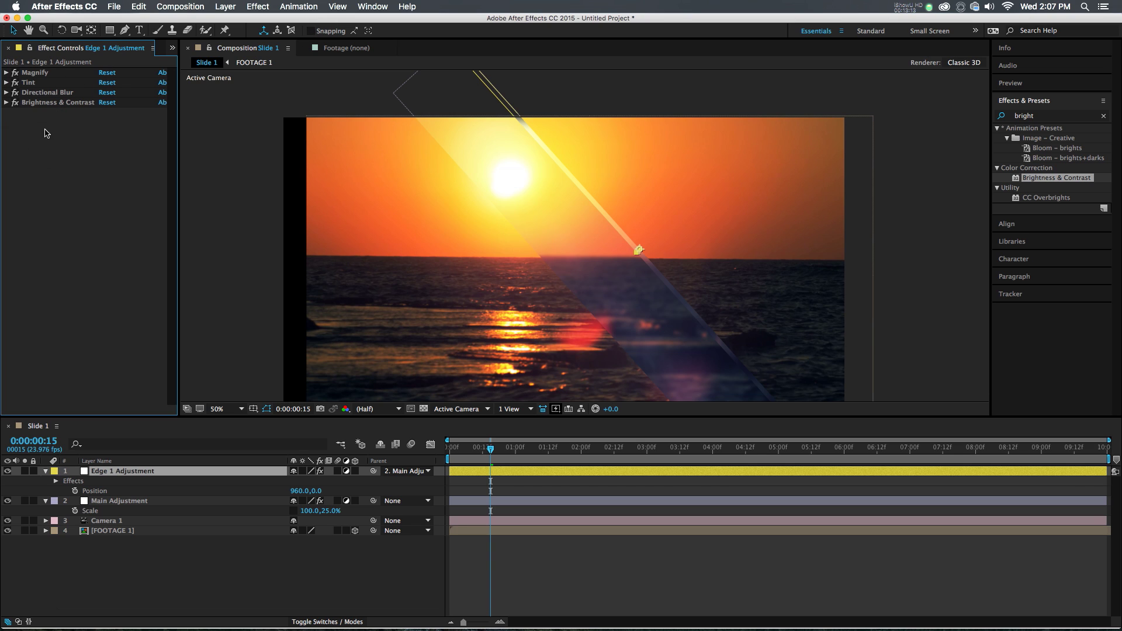
Reset the Main Adjustment layer's Rotation and Position so the band lies horizontally at 960, 540.
{"action": "left_click", "coordinate": [453, 501]}
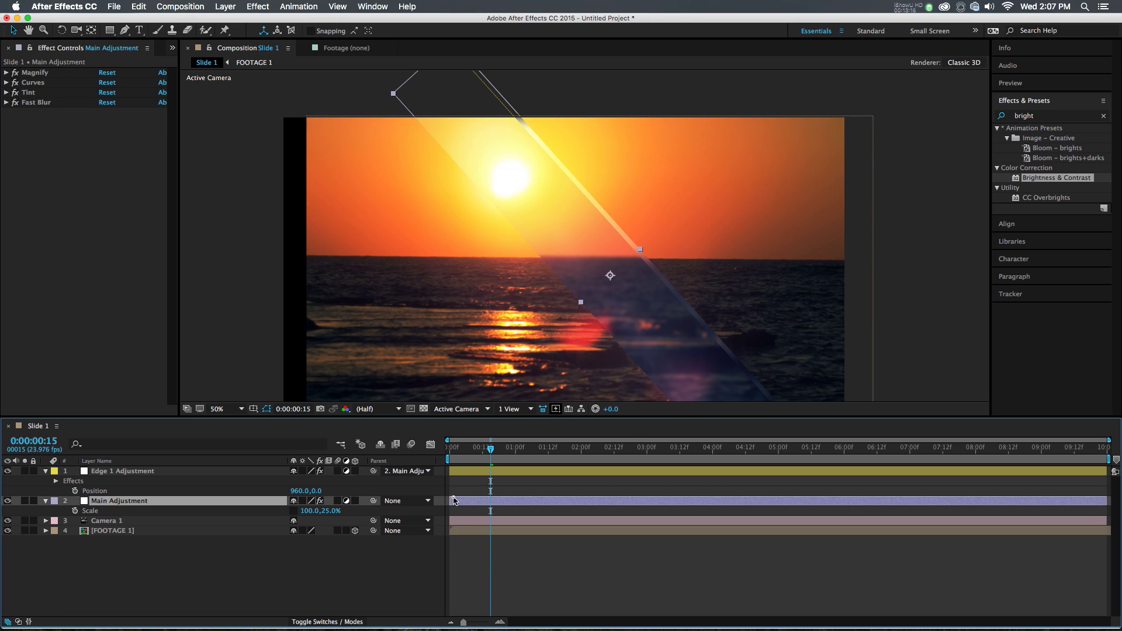
{"action": "key", "text": "r"}
{"action": "right_click", "coordinate": [196, 512]}
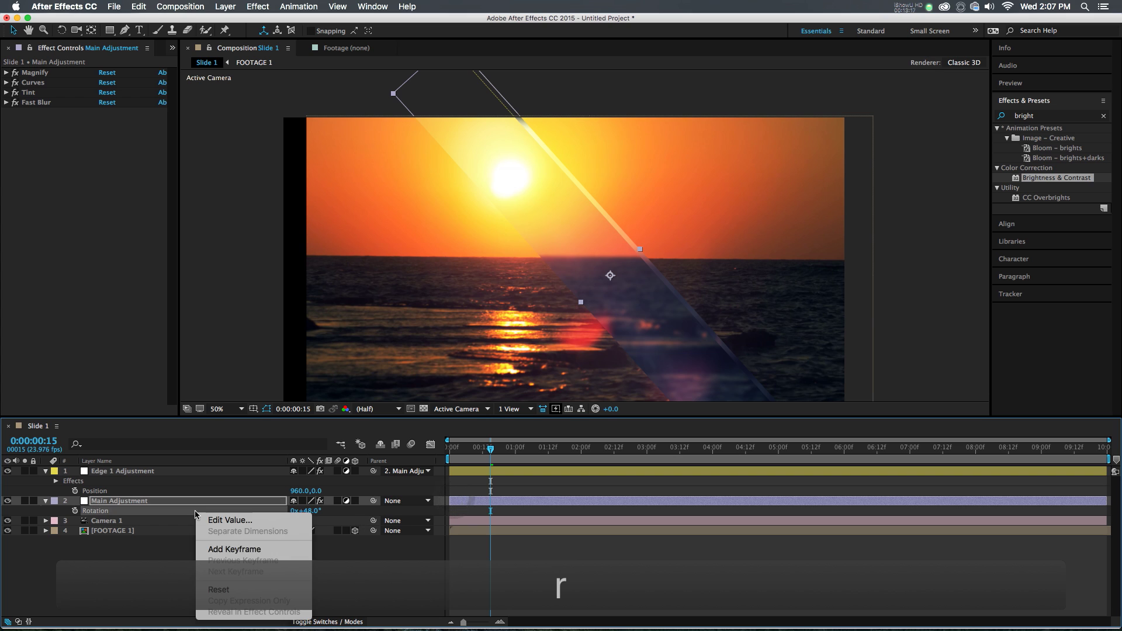
{"action": "left_click", "coordinate": [243, 590]}
{"action": "left_click", "coordinate": [613, 276]}
{"action": "left_click_drag", "start_coordinate": [581, 283], "coordinate": [569, 289]}
{"action": "key", "text": "p"}
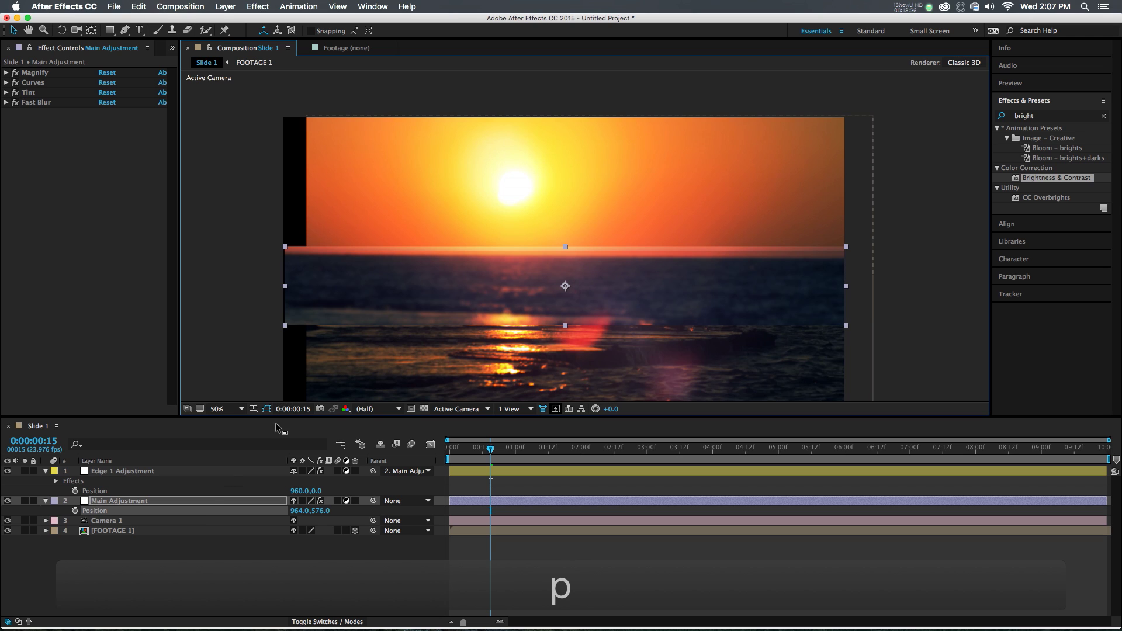
{"action": "right_click", "coordinate": [202, 511]}
{"action": "left_click", "coordinate": [280, 591]}
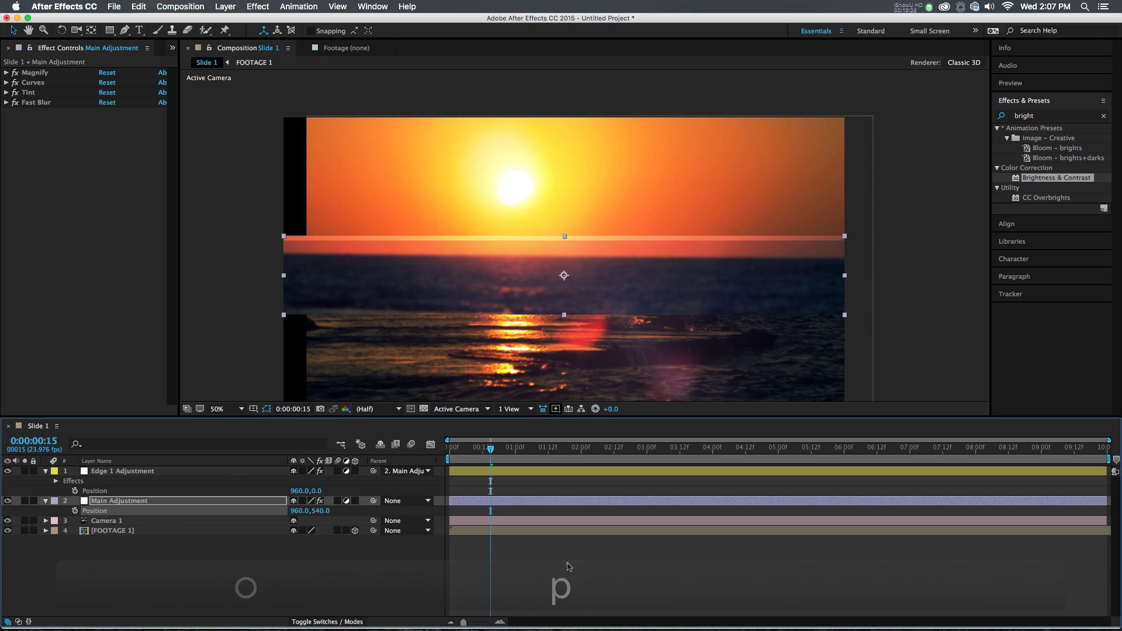
Try different thicknesses for the Edge 1 Adjustment strip, including 2%, and set its vertical Scale to 3%.
{"action": "left_click", "coordinate": [488, 473]}
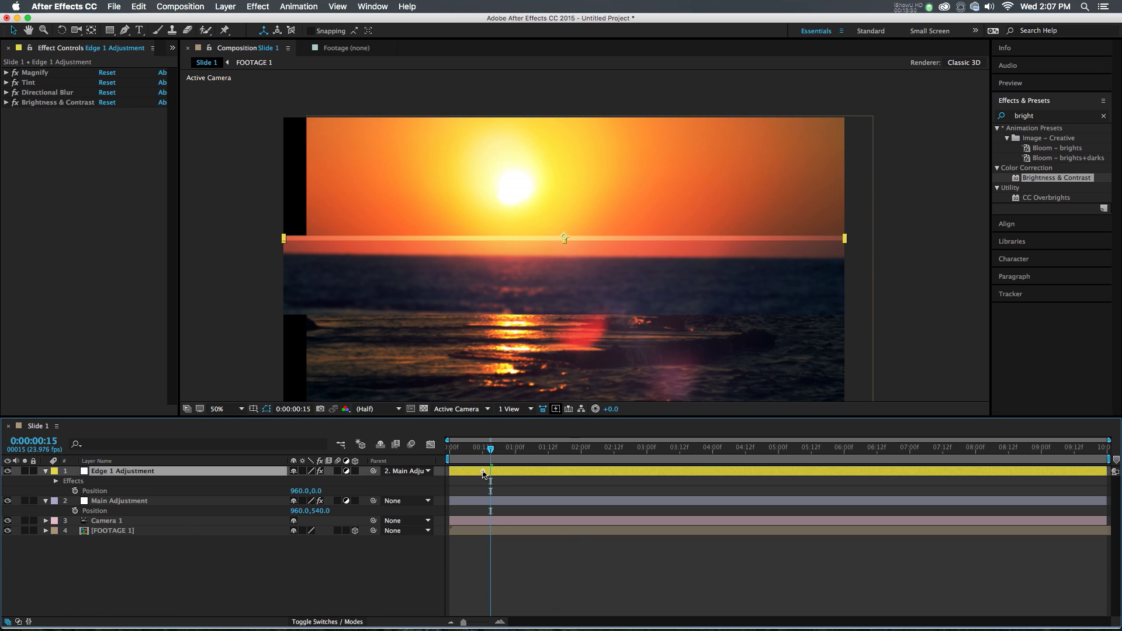
{"action": "key", "text": "s"}
{"action": "left_click", "coordinate": [333, 481]}
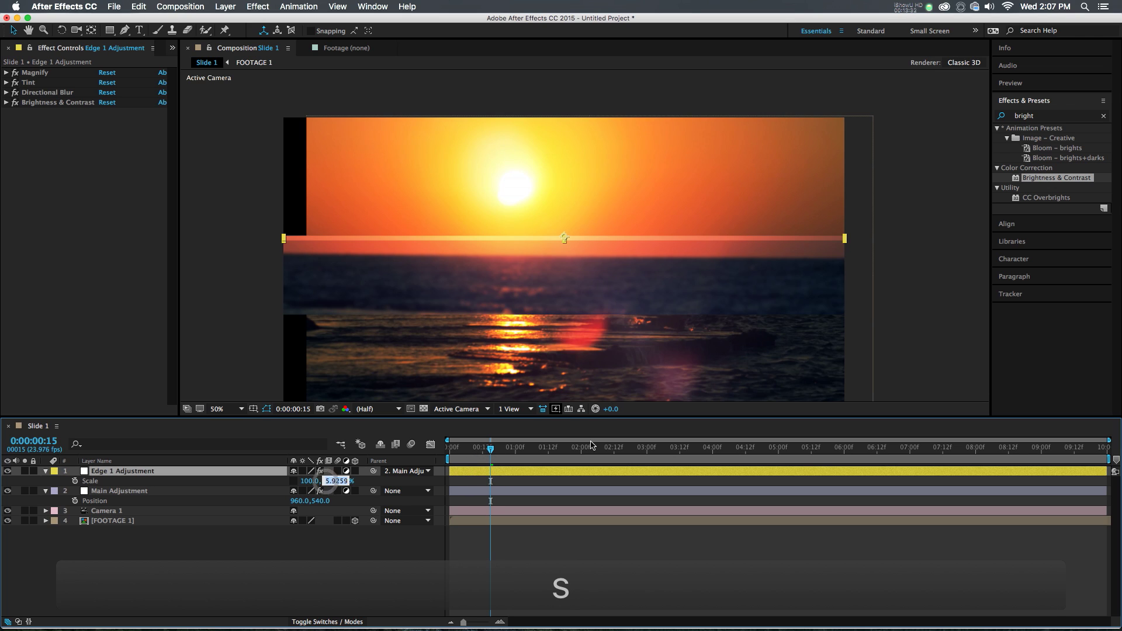
{"action": "key", "text": "Down"}
{"action": "key", "text": "Up"}
{"action": "key", "text": "Up"}
{"action": "key", "text": "Up"}
{"action": "key", "text": "Up"}
{"action": "key", "text": "Up"}
{"action": "key", "text": "Down"}
{"action": "key", "text": "Down"}
{"action": "type", "text": "2"}
{"action": "key", "text": "Return"}
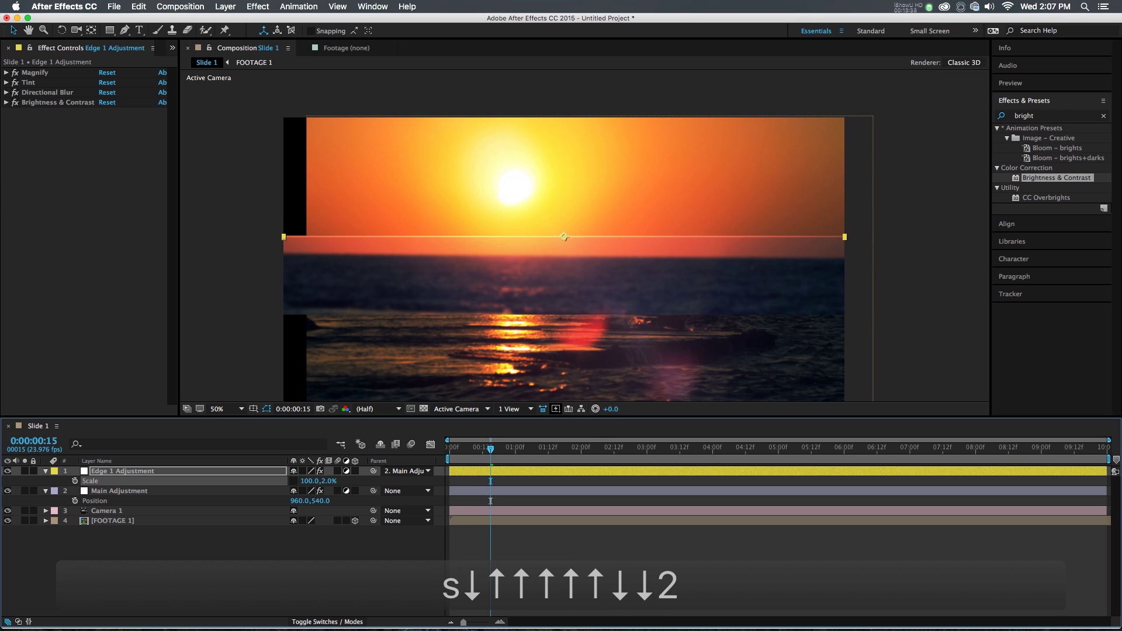
{"action": "left_click", "coordinate": [328, 481]}
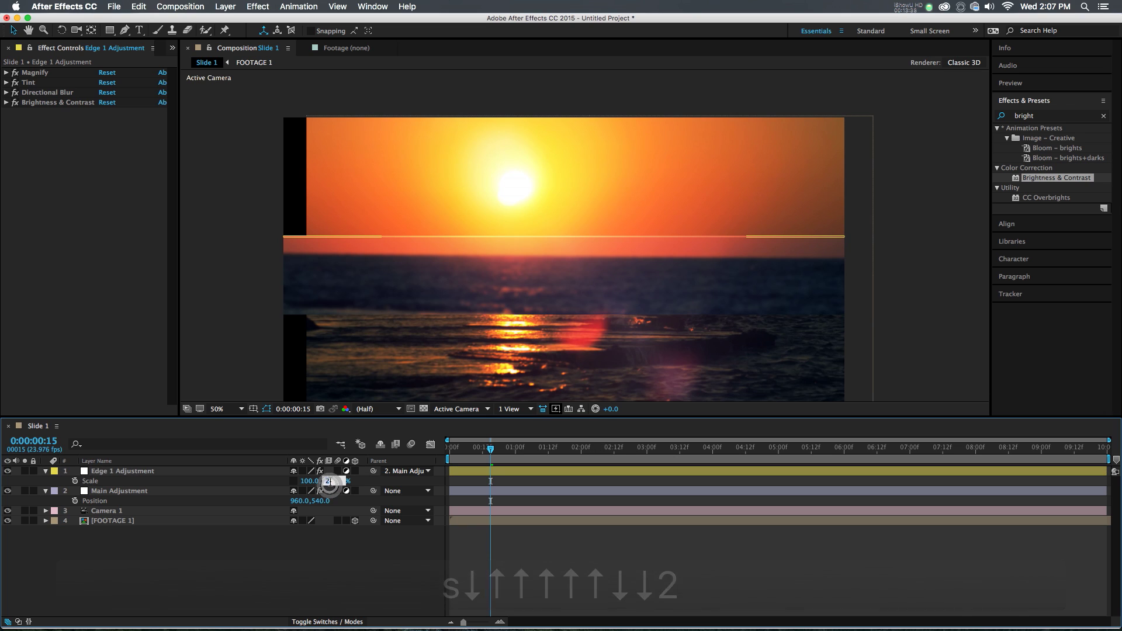
{"action": "type", "text": "3"}
{"action": "key", "text": "Return"}
{"action": "left_click", "coordinate": [647, 525]}
Duplicate the Edge 1 Adjustment layer and rename the copy Edge 2 Adjustment.
{"action": "left_click", "coordinate": [492, 472]}
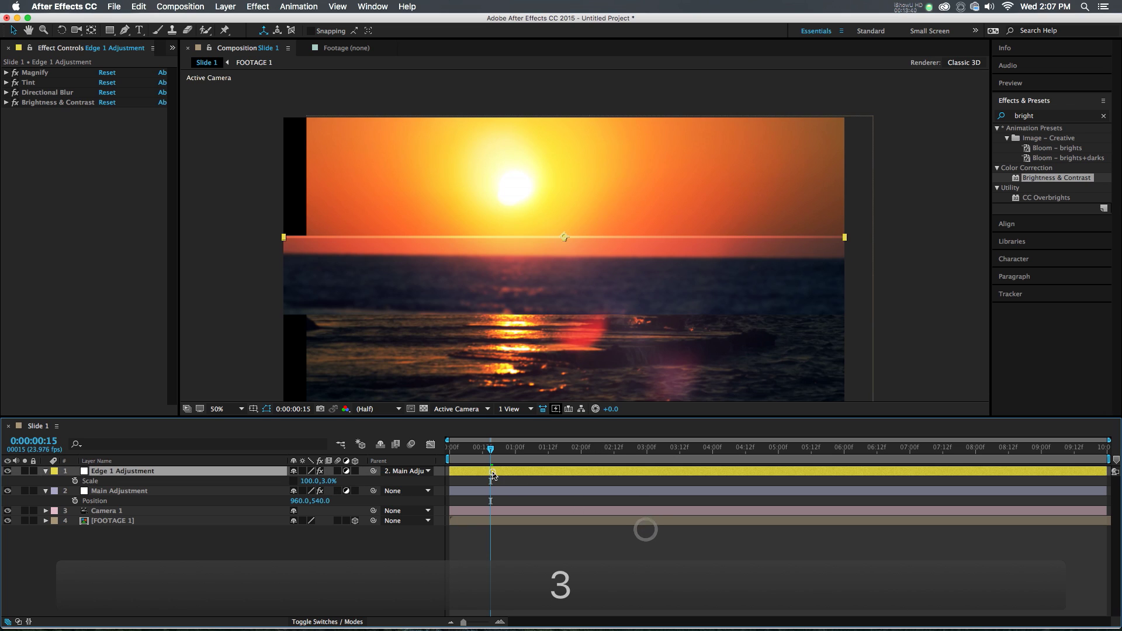
{"action": "key", "text": "super+d"}
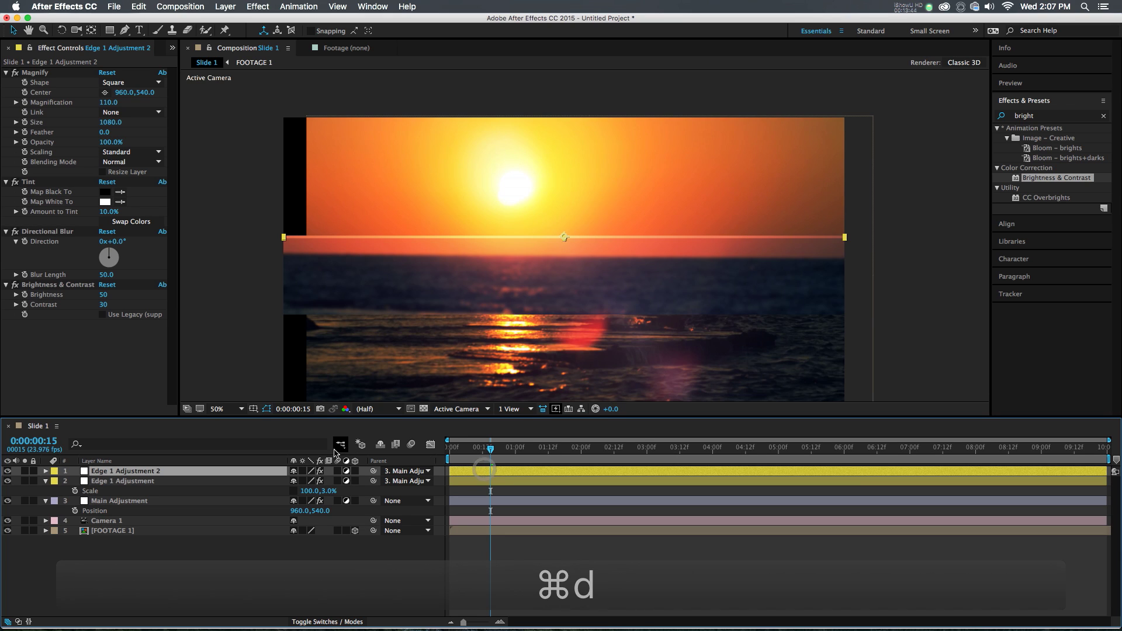
{"action": "key", "text": "Return"}
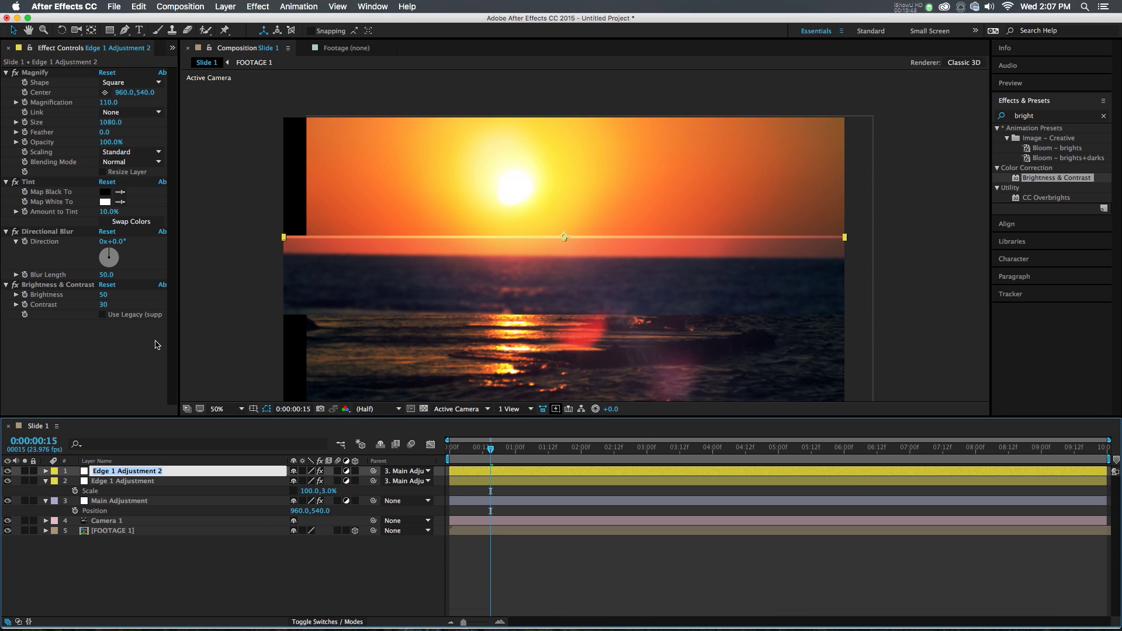
{"action": "key", "text": "Right"}
{"action": "key", "text": "Right"}
{"action": "key", "text": "Right"}
{"action": "key", "text": "Right"}
{"action": "key", "text": "Right"}
{"action": "key", "text": "Right"}
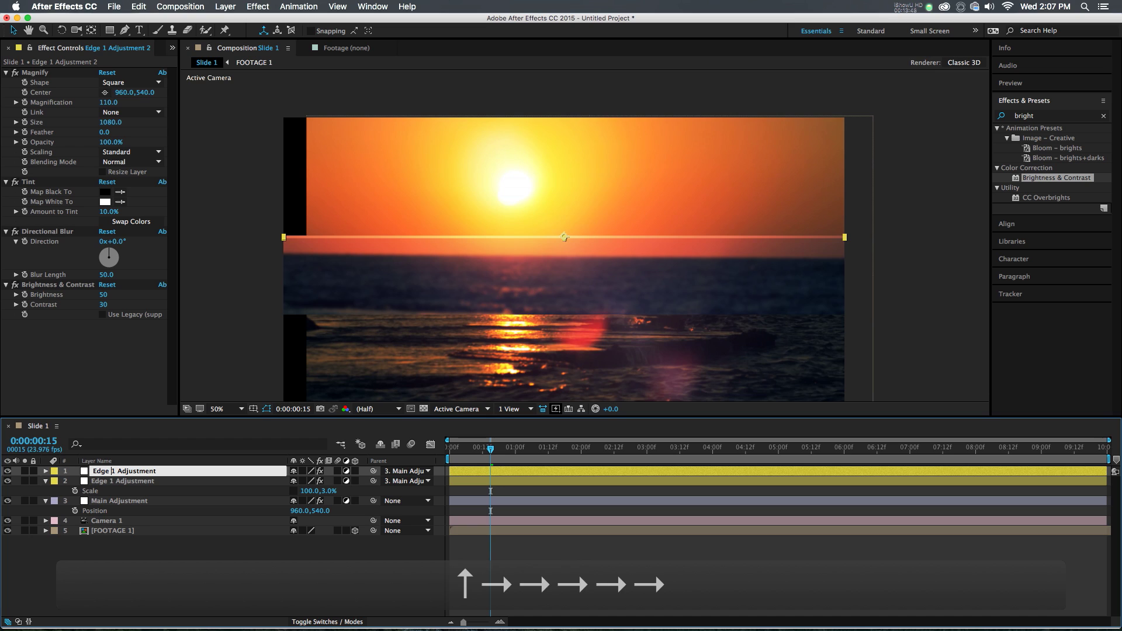
{"action": "key", "text": "Delete"}
{"action": "type", "text": "2"}
{"action": "key", "text": "Return"}
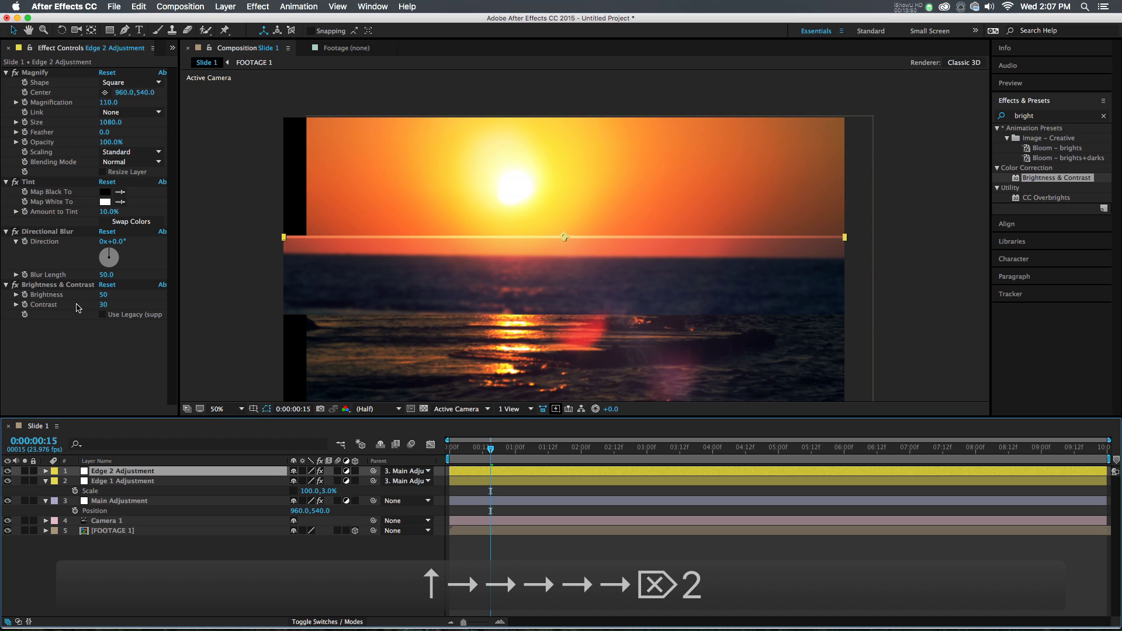
Set the Brightness of Edge 2 Adjustment's Brightness & Contrast effect to -50.
{"action": "left_click", "coordinate": [104, 294]}
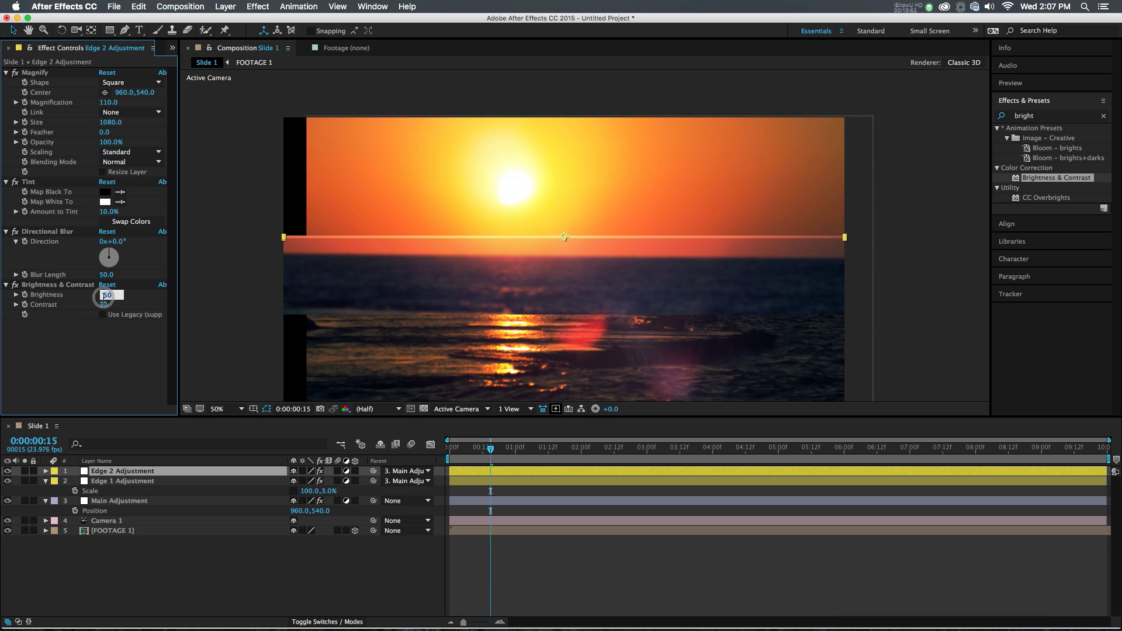
{"action": "type", "text": "-50"}
{"action": "key", "text": "Tab"}
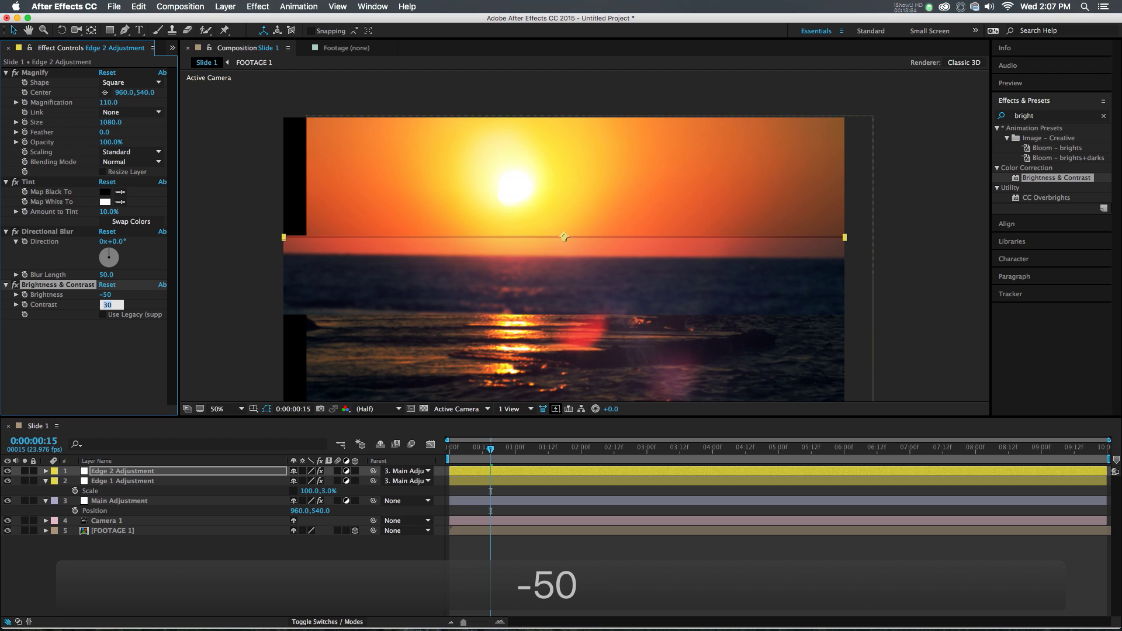
{"action": "left_click", "coordinate": [66, 349]}
Set the Y values of Edge 2 Adjustment's Anchor Point and Position to 1080 to place it along the band's lower edge.
{"action": "left_click", "coordinate": [491, 473]}
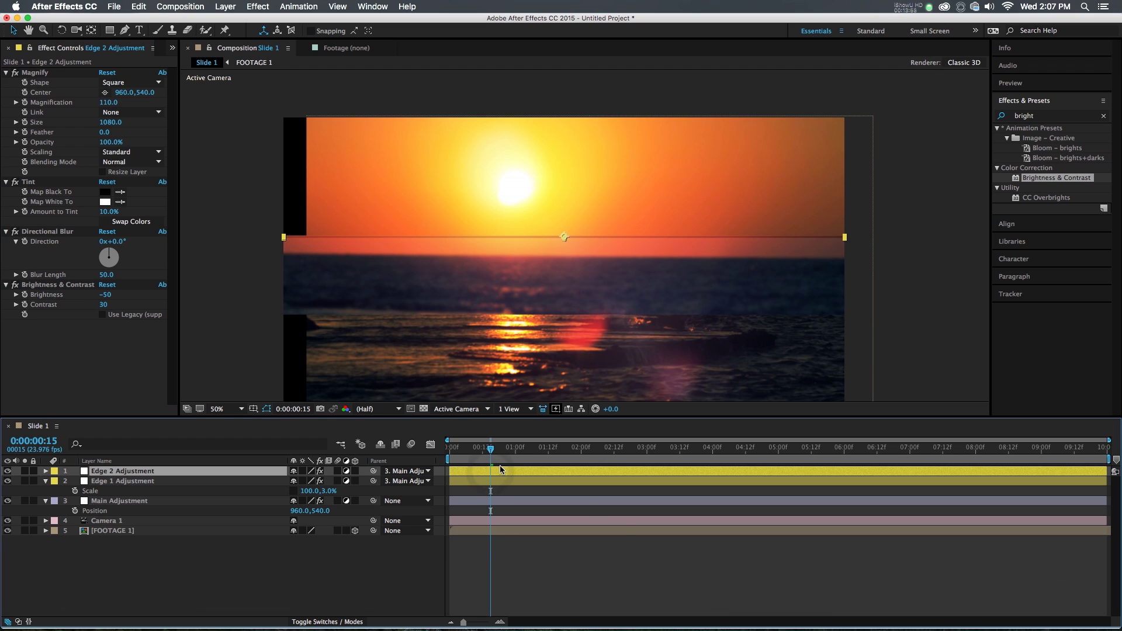
{"action": "key", "text": "p"}
{"action": "key", "text": "shift+a"}
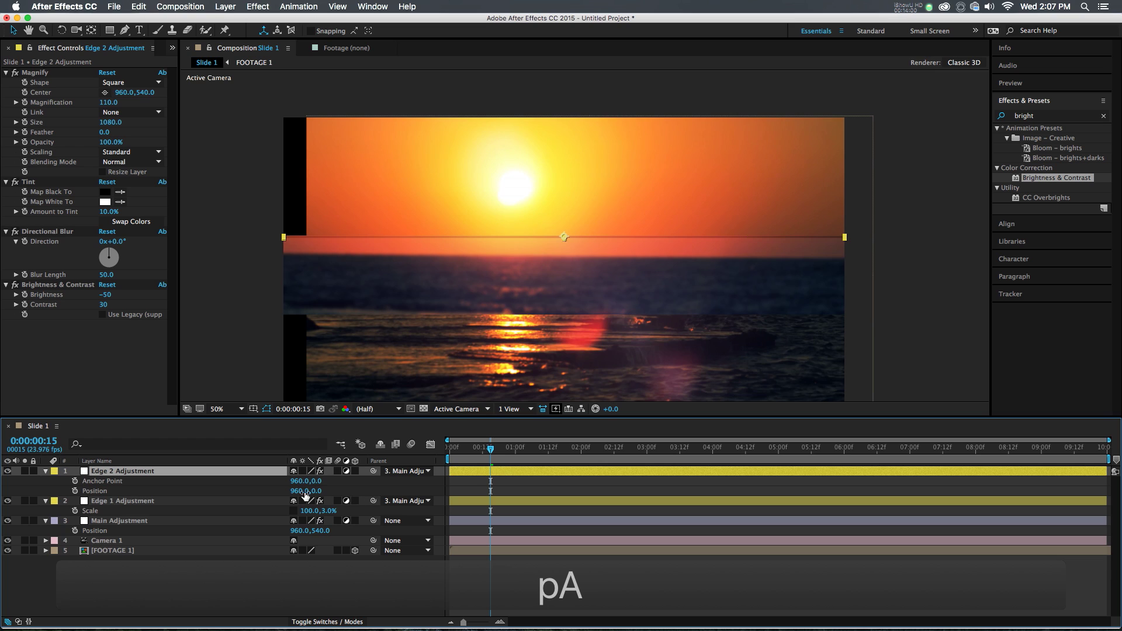
{"action": "left_click", "coordinate": [319, 482]}
{"action": "type", "text": "1080"}
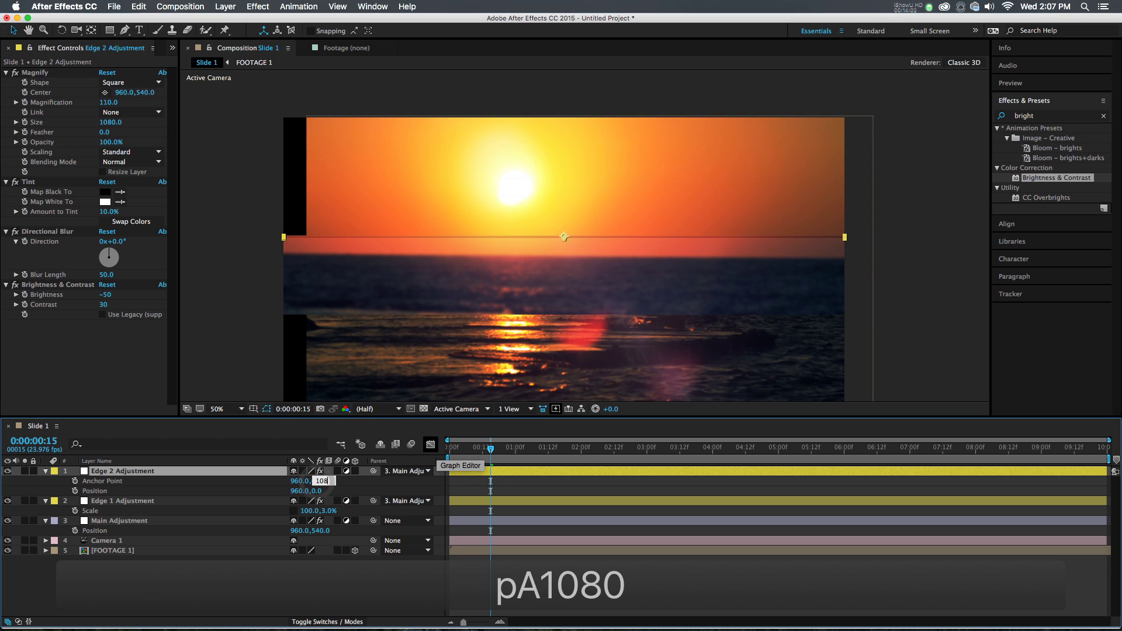
{"action": "key", "text": "Tab"}
{"action": "key", "text": "Tab"}
{"action": "type", "text": "1080"}
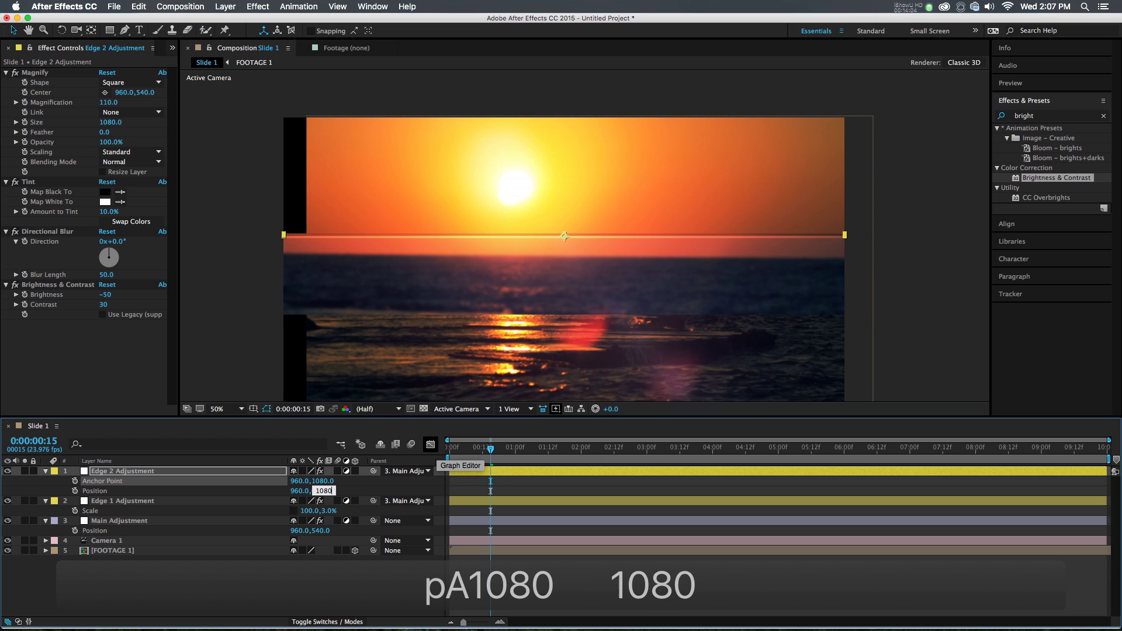
{"action": "key", "text": "Return"}
{"action": "scroll", "coordinate": [562, 316], "scroll_direction": "up", "scroll_amount": 6}
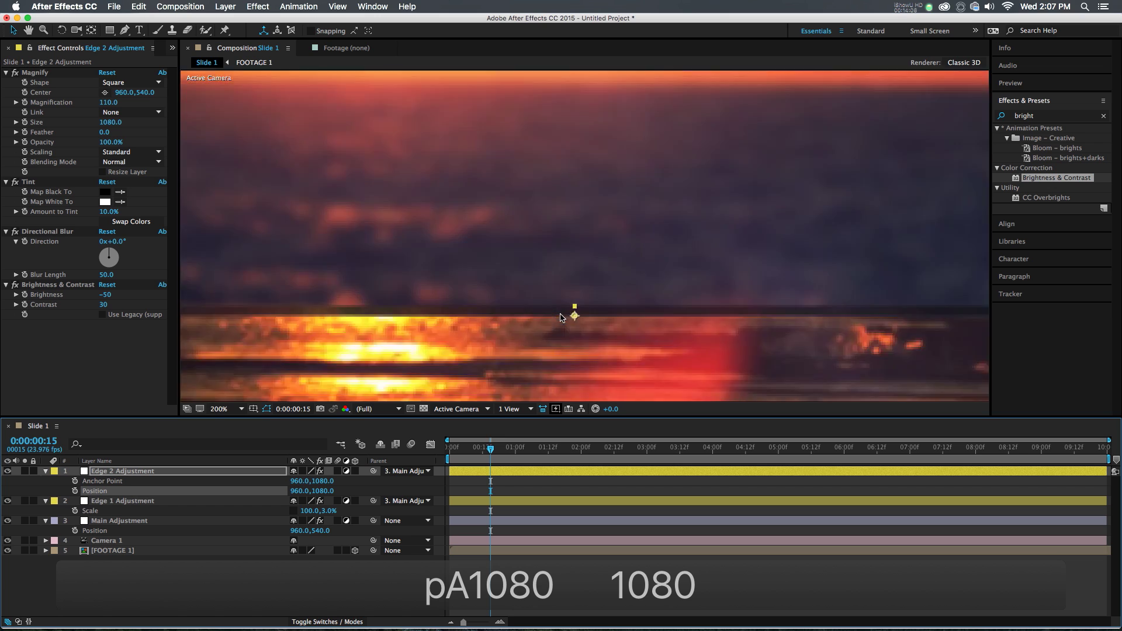
Check the lower edge strip against the Main Adjustment band and collapse the properties of the three adjustment layers.
{"action": "left_click", "coordinate": [220, 472]}
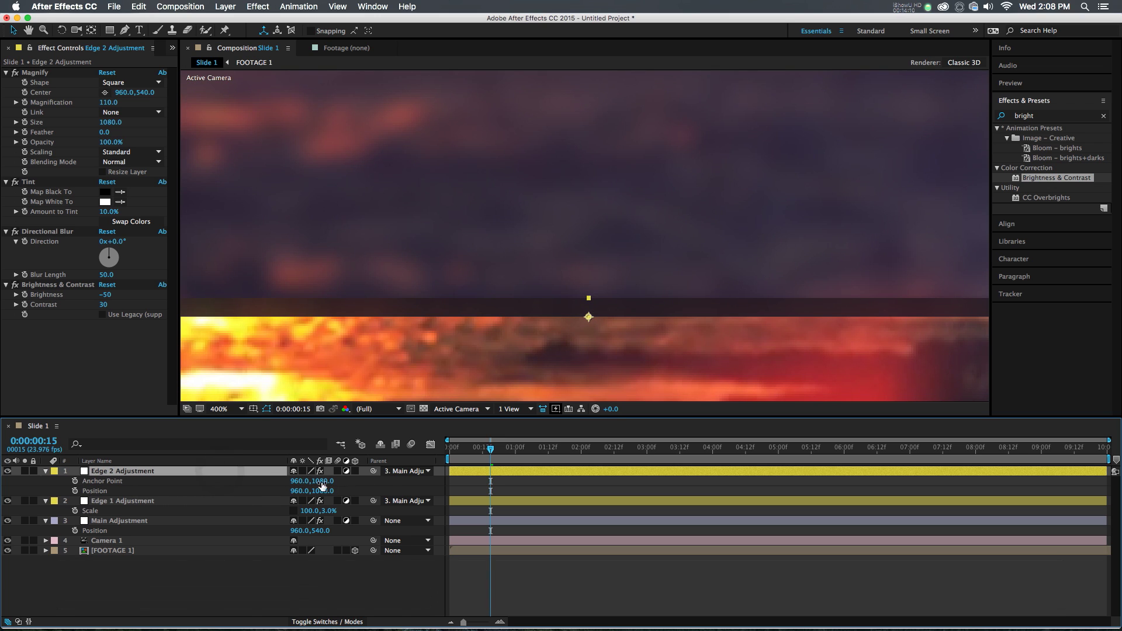
{"action": "left_click", "coordinate": [118, 524]}
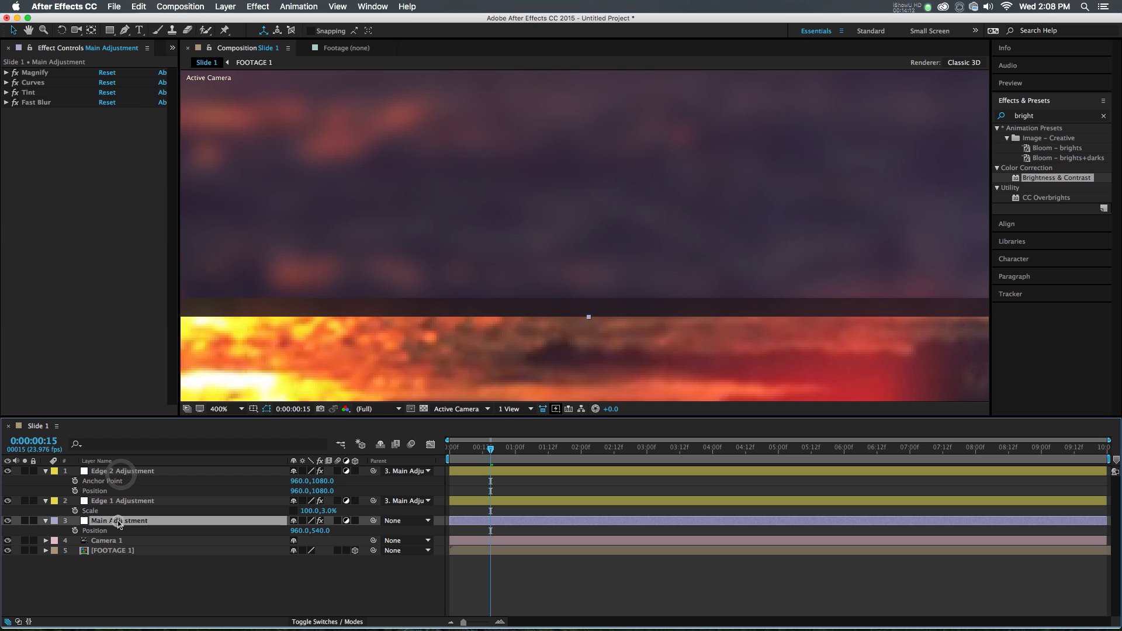
{"action": "scroll", "coordinate": [648, 250], "scroll_direction": "down", "scroll_amount": 3}
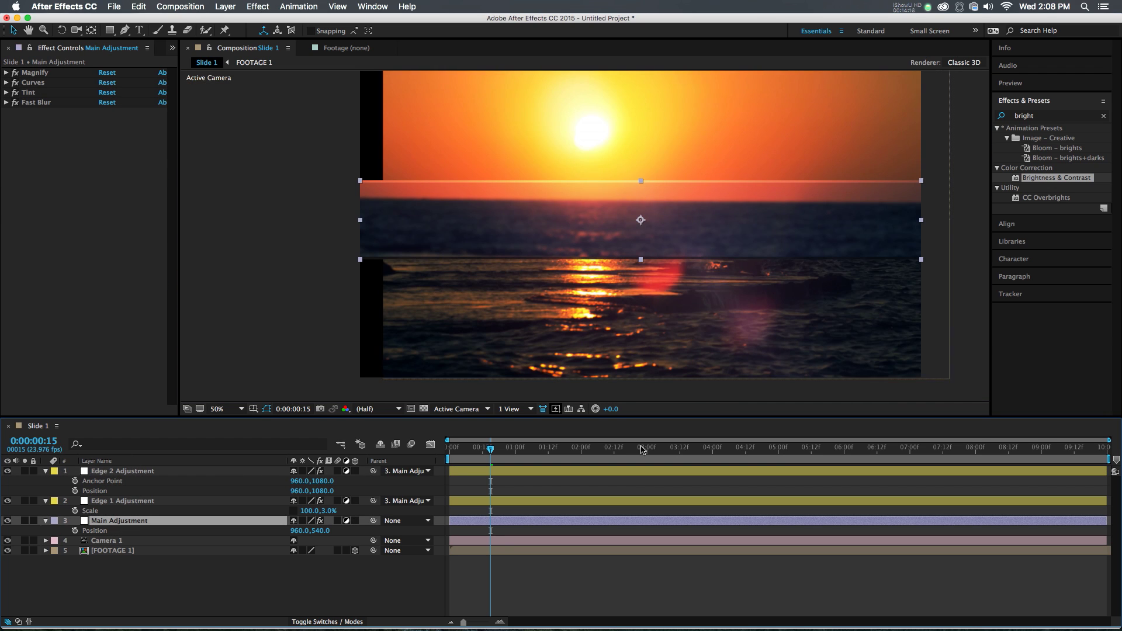
{"action": "left_click", "coordinate": [310, 585]}
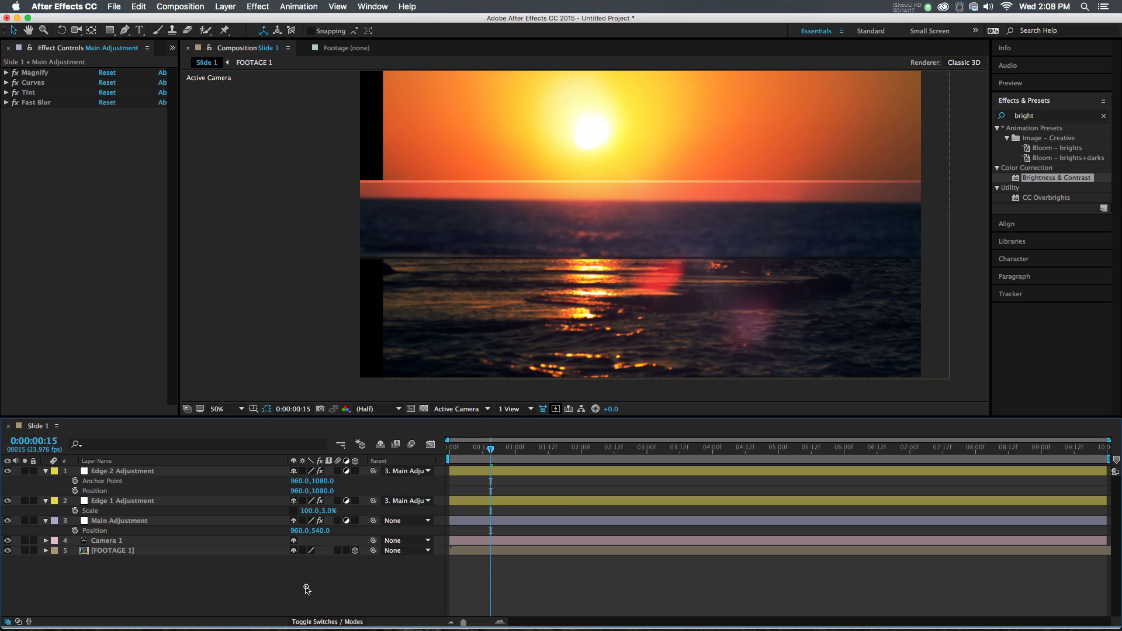
{"action": "left_click", "coordinate": [45, 472]}
{"action": "left_click", "coordinate": [46, 481]}
{"action": "left_click", "coordinate": [46, 491]}
{"action": "left_click", "coordinate": [262, 563]}
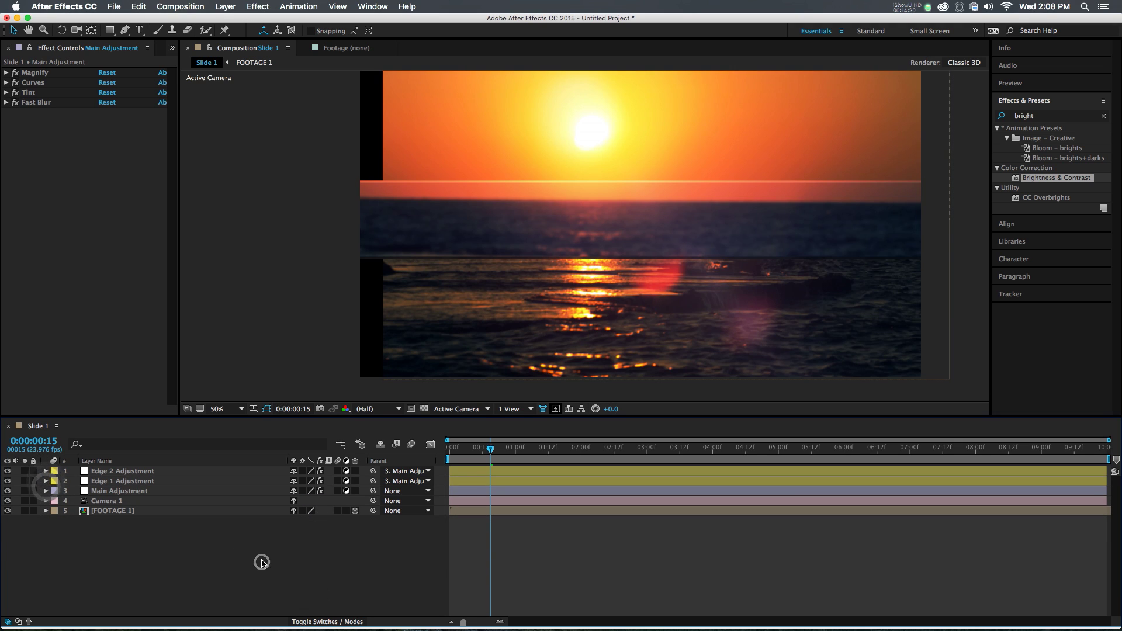
Make the Edge 2, Edge 1 and Main Adjustment layers 3D and preview the animation.
{"action": "left_click", "coordinate": [473, 494]}
{"action": "left_click", "coordinate": [468, 471], "text": "shift"}
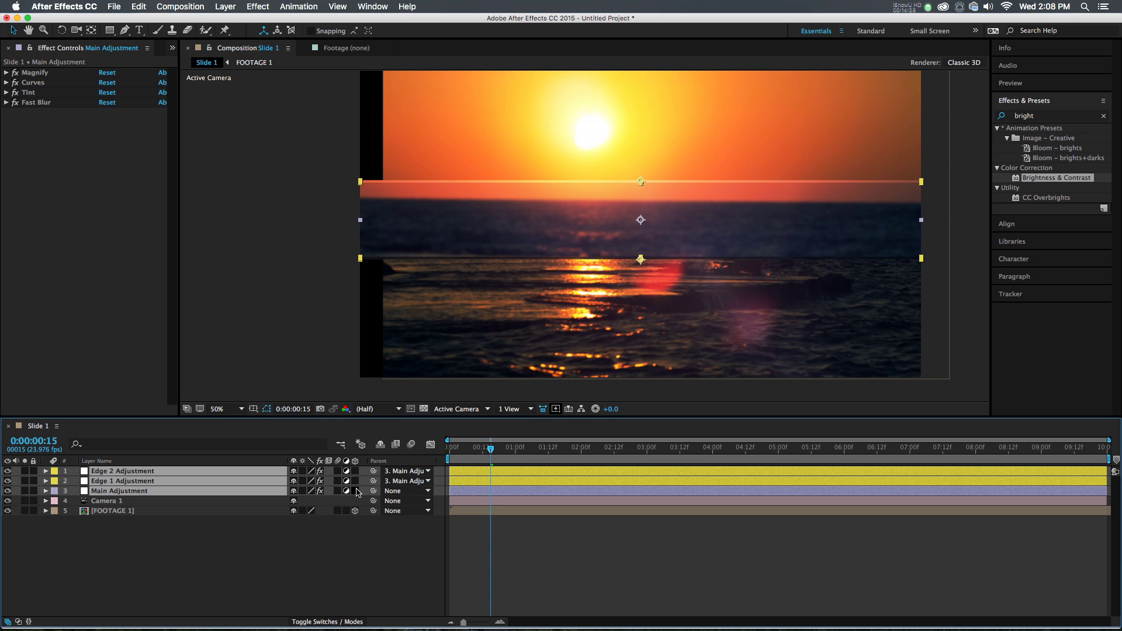
{"action": "left_click", "coordinate": [540, 454]}
{"action": "left_click", "coordinate": [616, 449]}
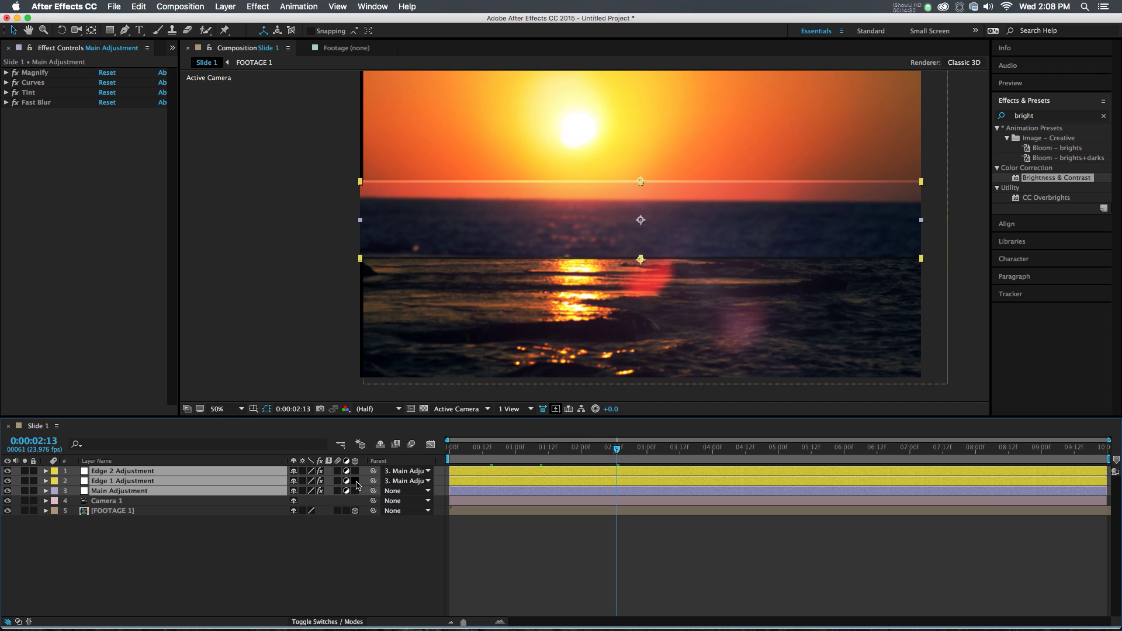
{"action": "scroll", "coordinate": [622, 292], "scroll_direction": "down", "scroll_amount": 1}
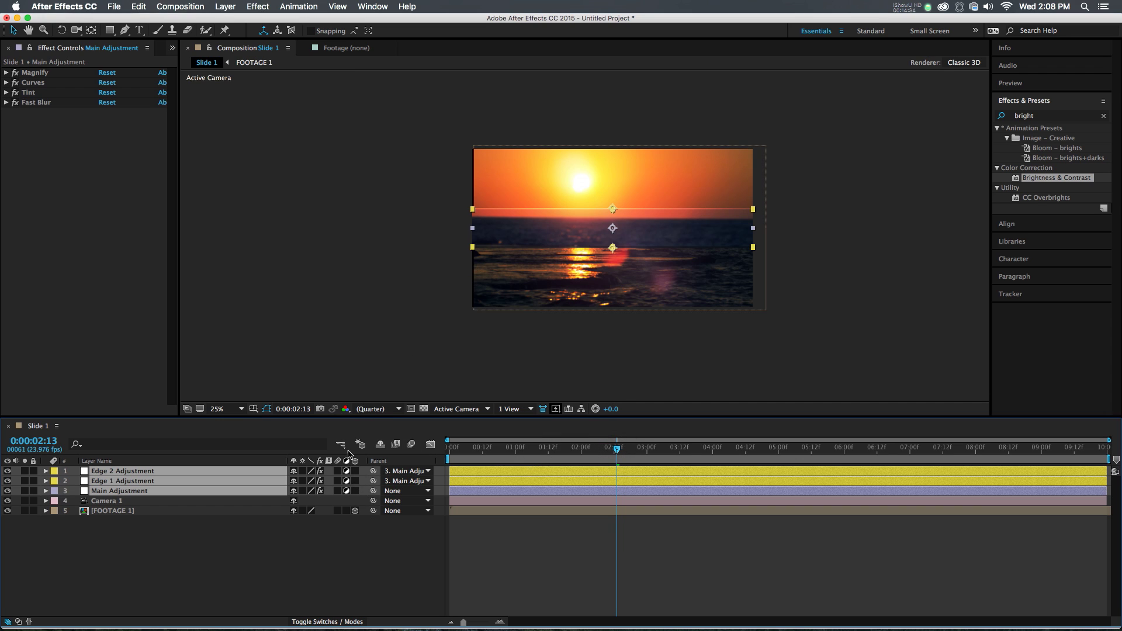
{"action": "left_click", "coordinate": [355, 472]}
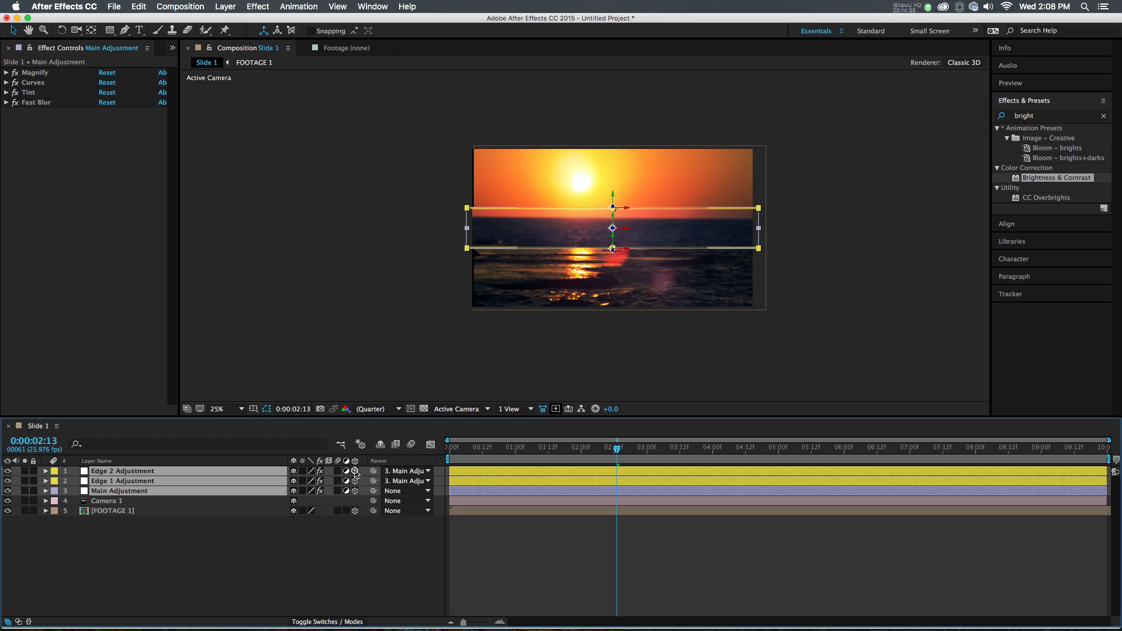
{"action": "left_click", "coordinate": [654, 563]}
{"action": "key", "text": "space"}
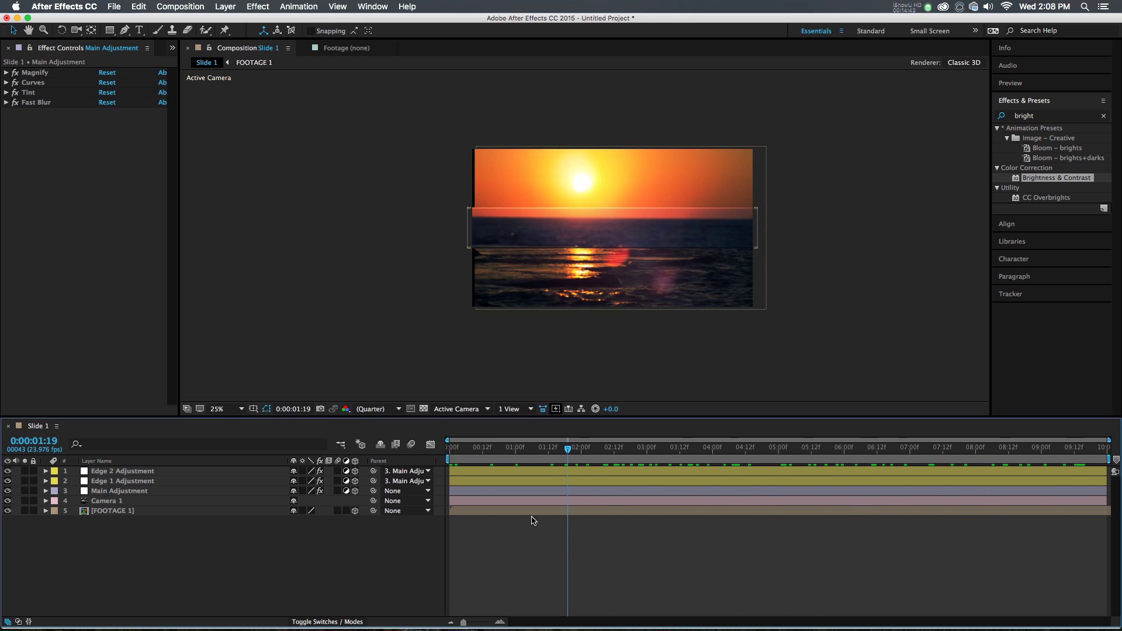
Pre-compose the three adjustment layers as Pane, moving all attributes into the new composition and opening it.
{"action": "left_click", "coordinate": [469, 471]}
{"action": "left_click", "coordinate": [469, 491], "text": "shift"}
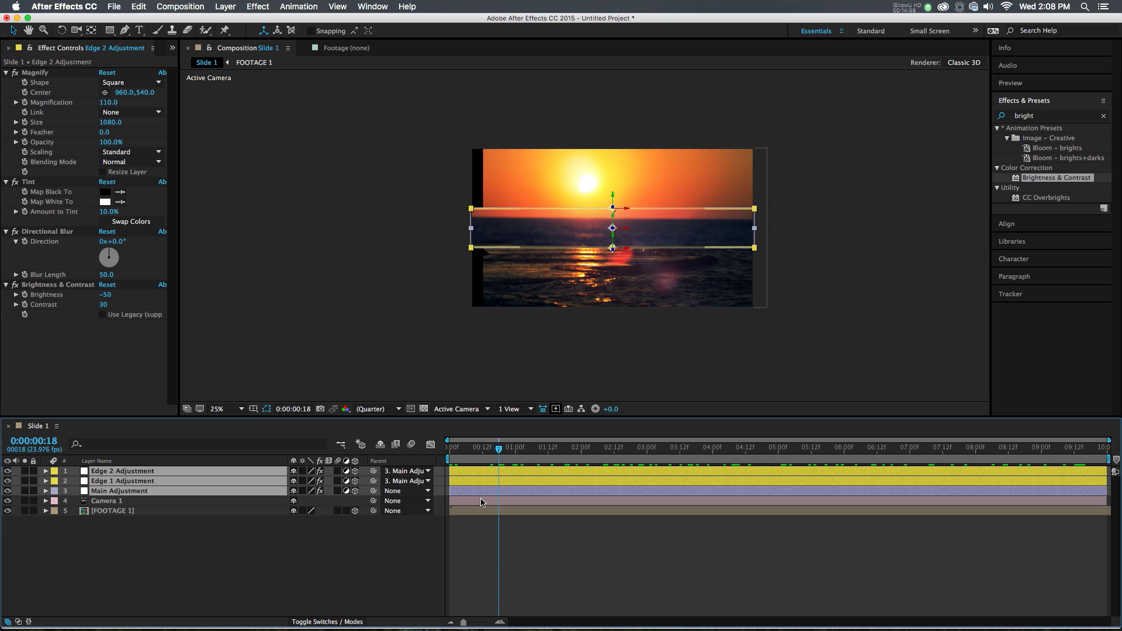
{"action": "key", "text": "super+shift+c"}
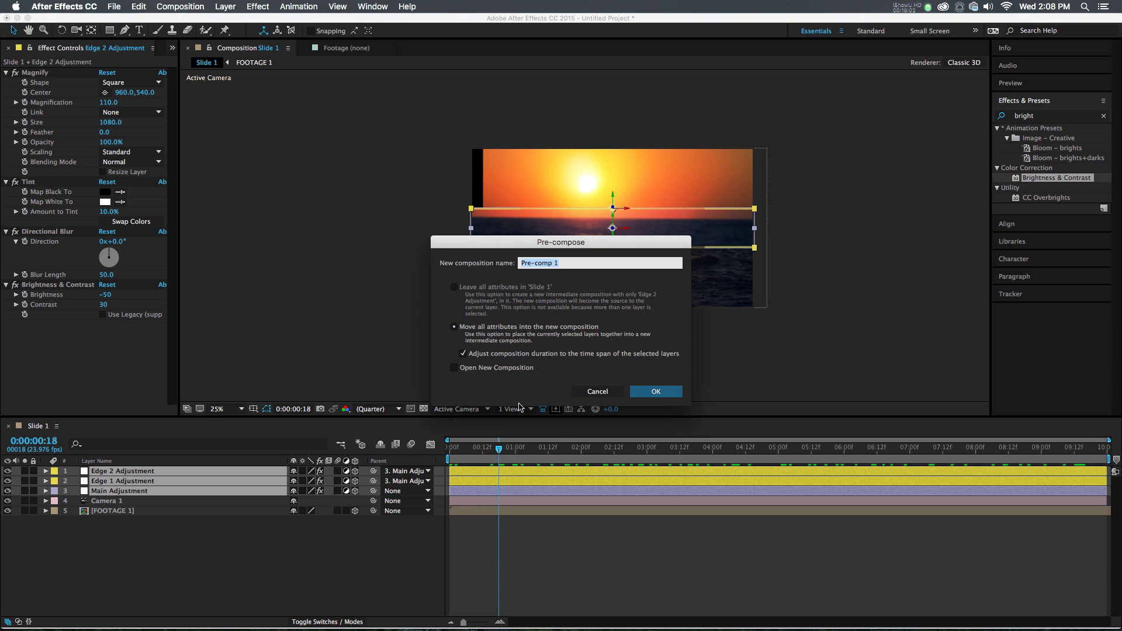
{"action": "type", "text": "Pane"}
{"action": "left_click", "coordinate": [465, 370]}
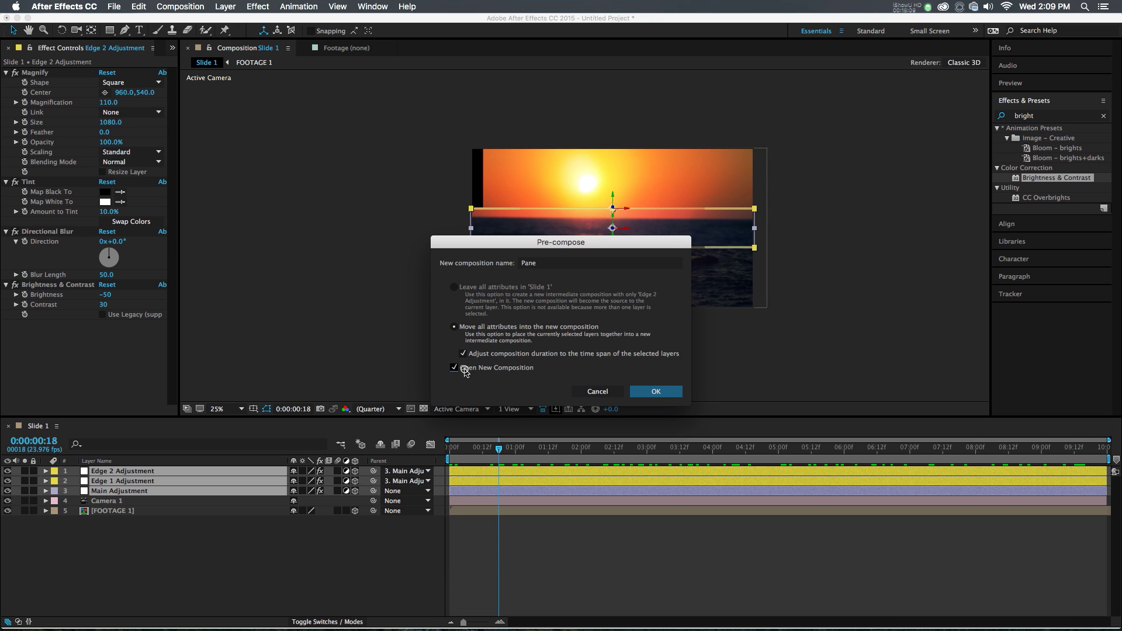
{"action": "left_click", "coordinate": [656, 392]}
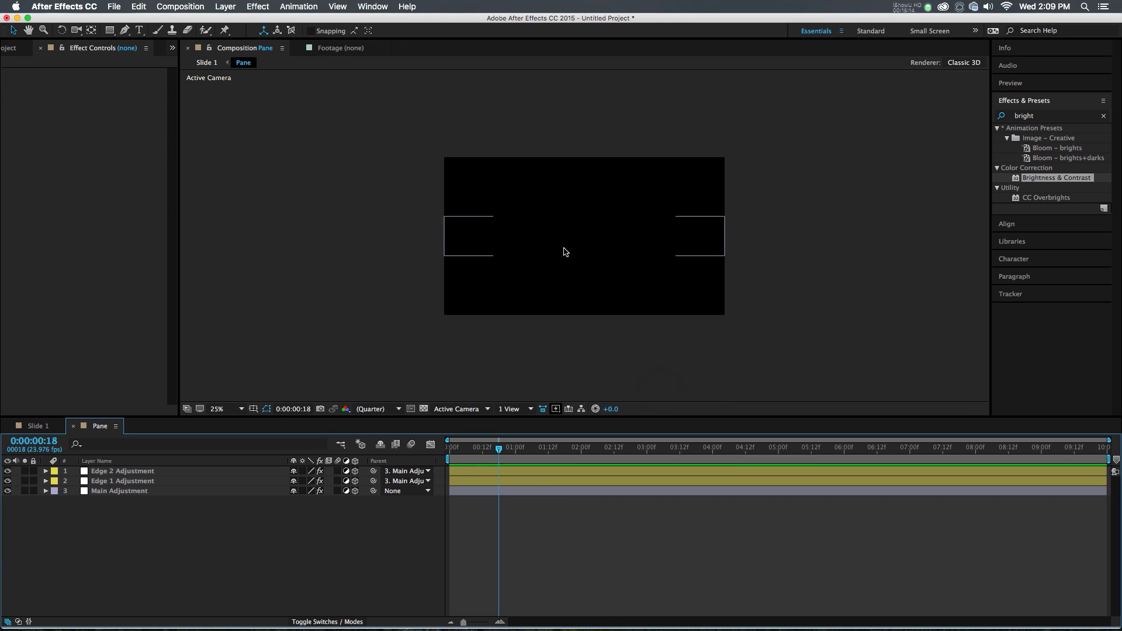
Select all three adjustment layers inside the Pane composition to inspect their outlines.
{"action": "left_click_drag", "start_coordinate": [565, 524], "coordinate": [529, 466]}
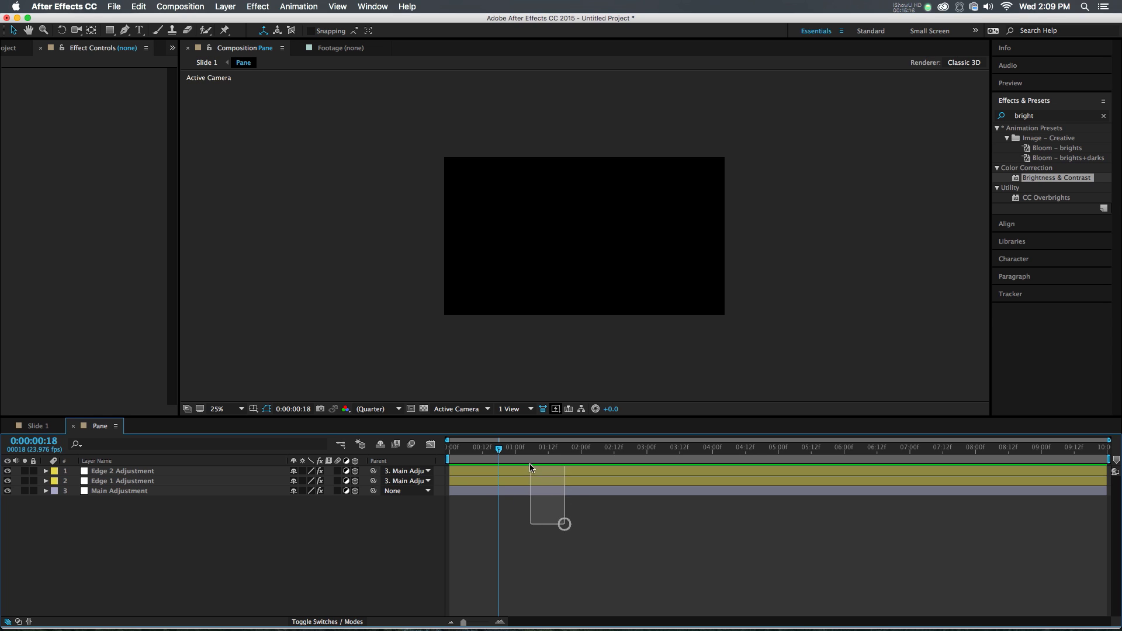
{"action": "left_click", "coordinate": [531, 470]}
{"action": "left_click", "coordinate": [529, 481], "text": "shift"}
{"action": "left_click", "coordinate": [532, 490], "text": "shift"}
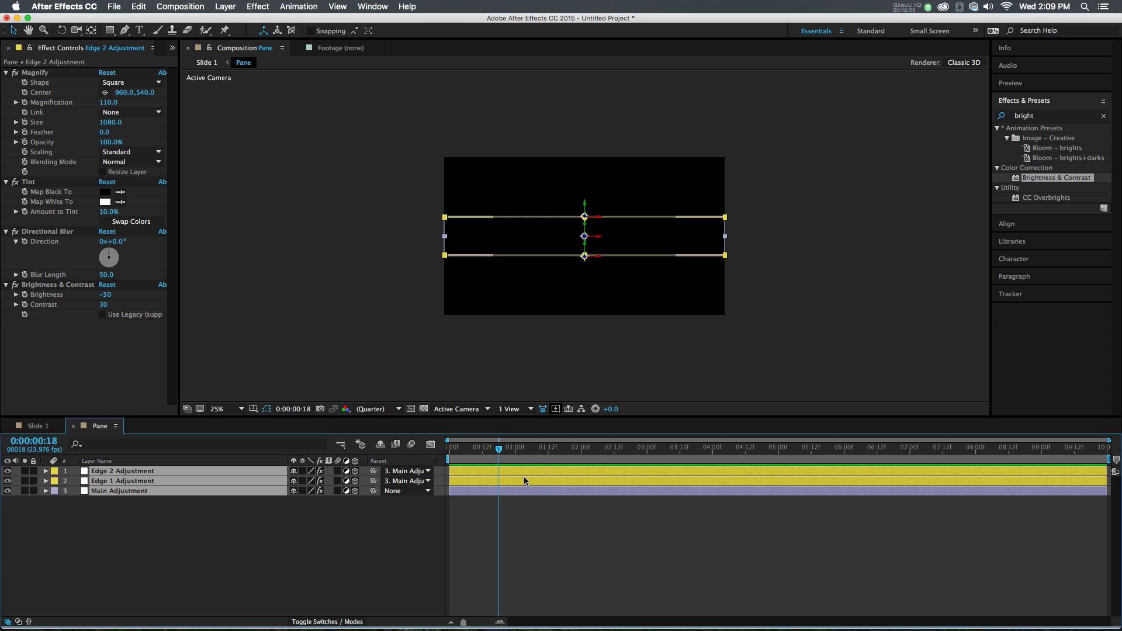
Return to the Slide 1 composition and enable Collapse Transformations on the Pane layer.
{"action": "left_click", "coordinate": [51, 431]}
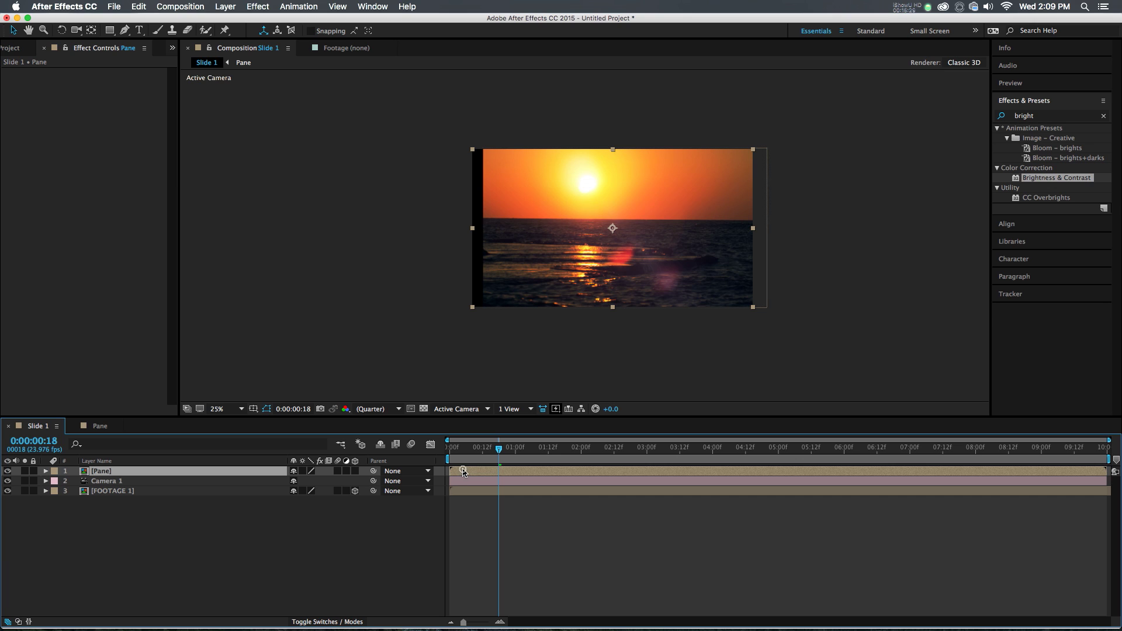
{"action": "left_click", "coordinate": [303, 471]}
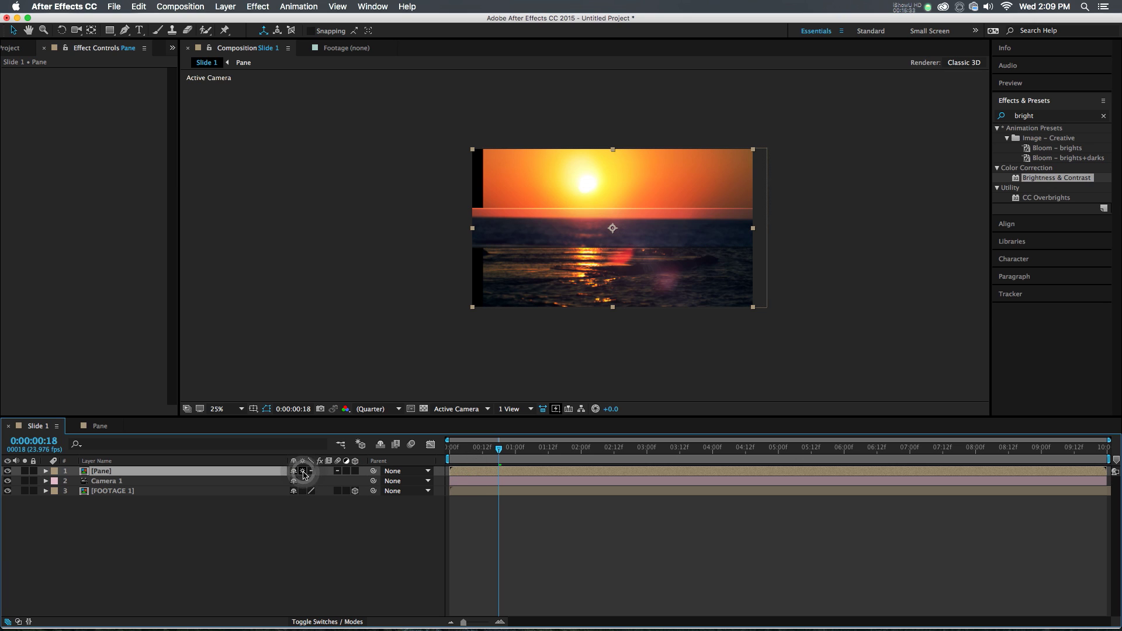
{"action": "left_click", "coordinate": [303, 472]}
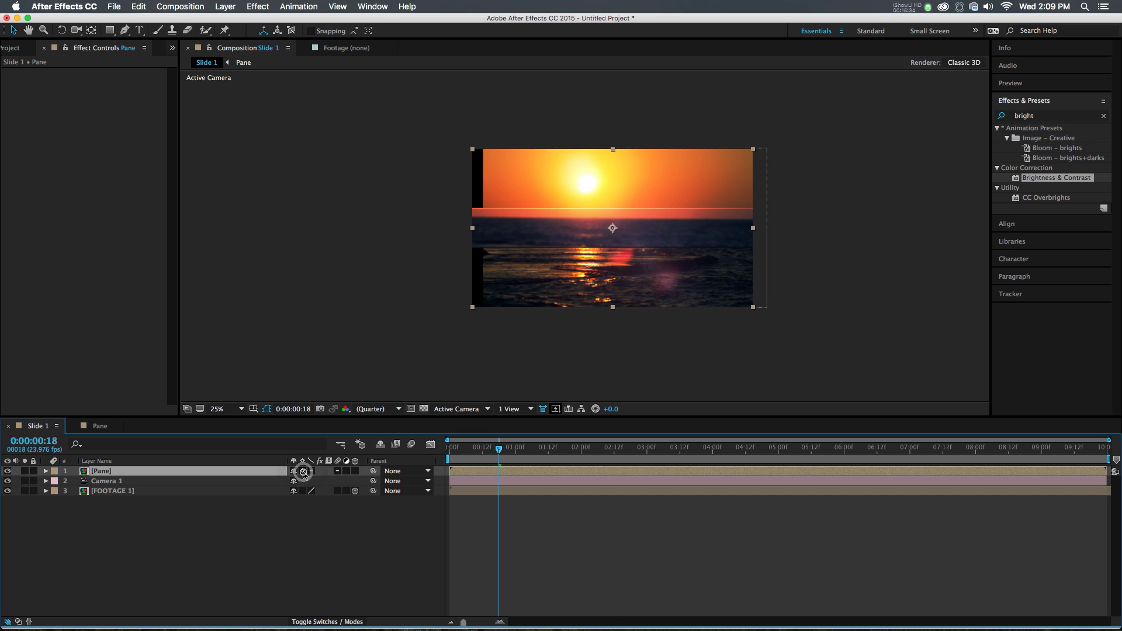
Reopen the Pane composition to check its contents and return to Slide 1.
{"action": "double_click", "coordinate": [465, 471]}
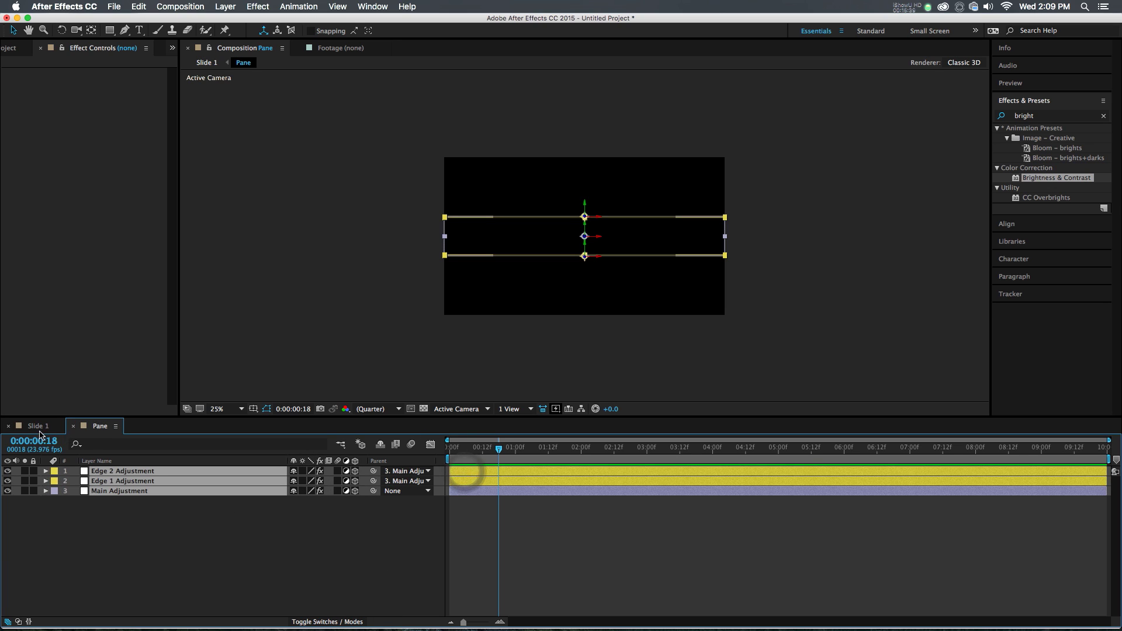
{"action": "left_click", "coordinate": [39, 426]}
{"action": "left_click", "coordinate": [448, 553]}
Make the Pane layer in Slide 1 a 3D layer and set its Z Rotation to 60°.
{"action": "left_click", "coordinate": [522, 473]}
{"action": "left_click", "coordinate": [520, 469]}
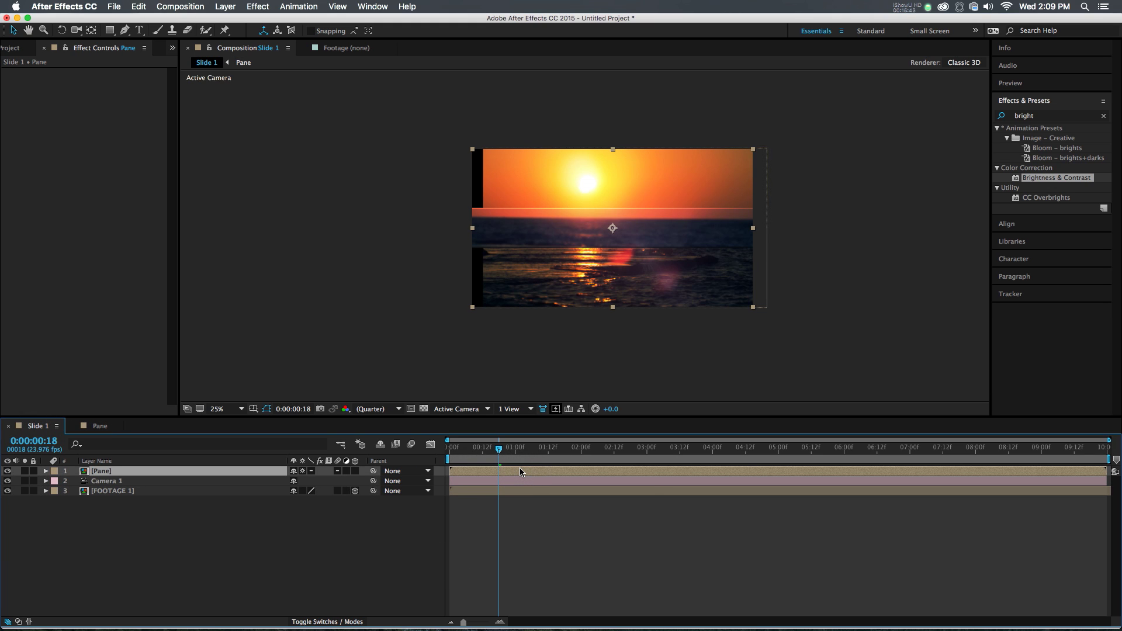
{"action": "left_click", "coordinate": [355, 472]}
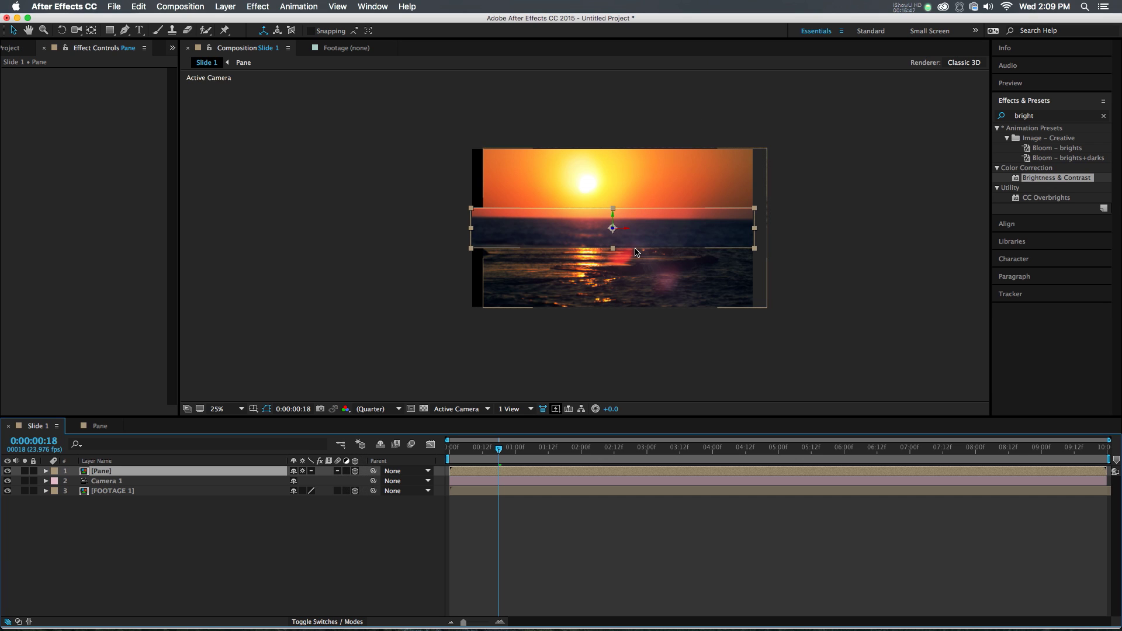
{"action": "key", "text": "w"}
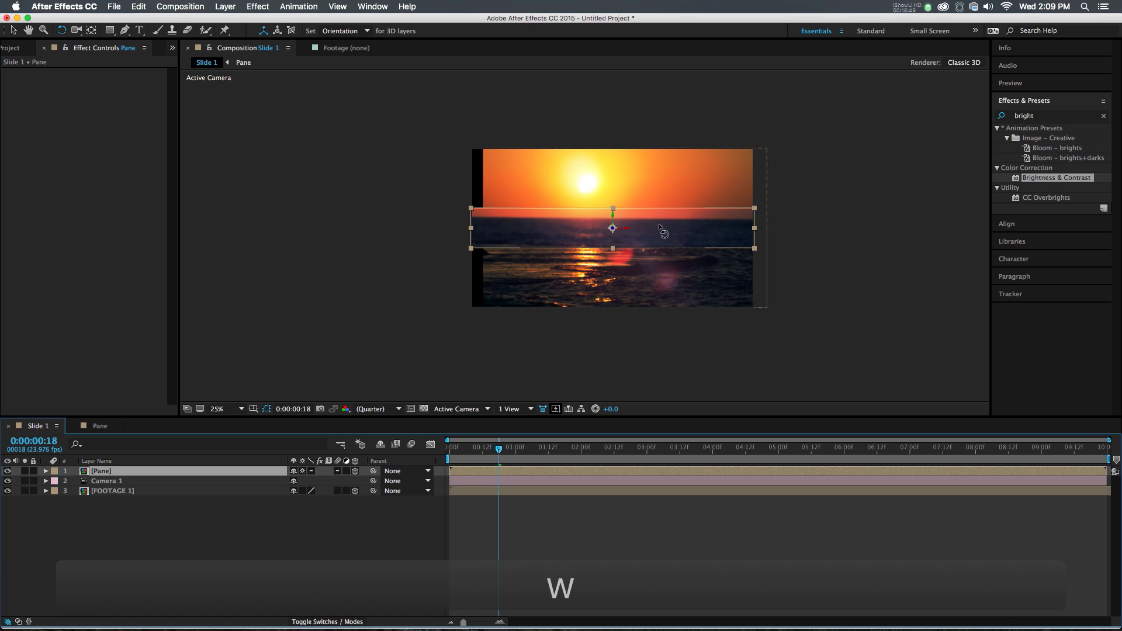
{"action": "key", "text": "r"}
{"action": "left_click_drag", "start_coordinate": [310, 513], "coordinate": [315, 515]}
{"action": "left_click", "coordinate": [314, 515]}
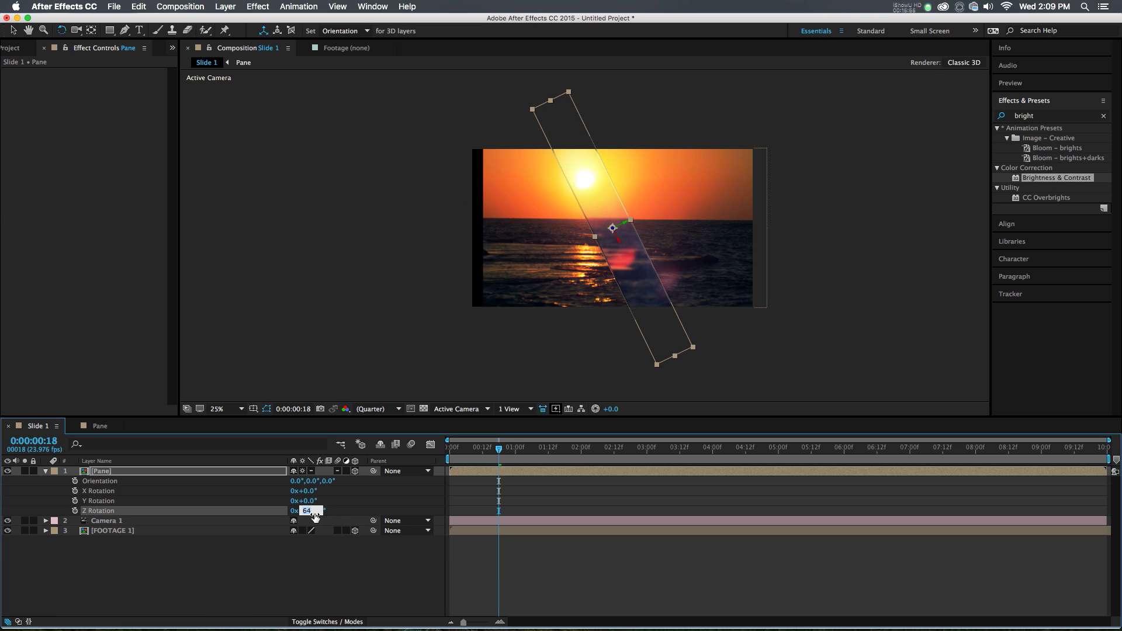
{"action": "type", "text": "60"}
{"action": "key", "text": "Return"}
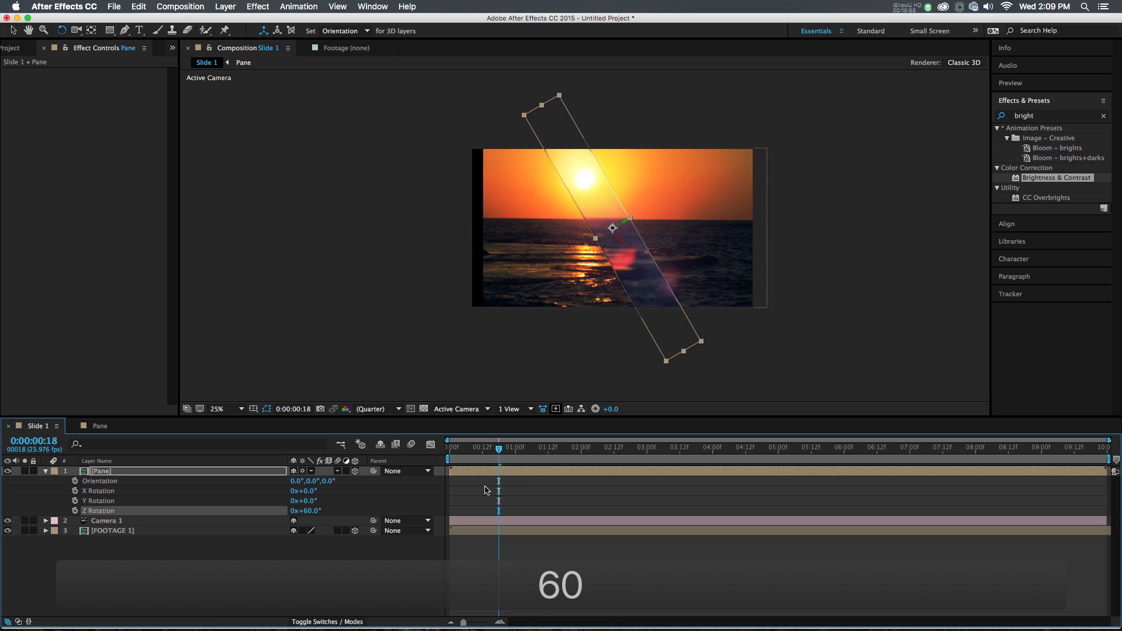
Try moving the rotated Pane layer sideways across the footage, then undo the move.
{"action": "left_click", "coordinate": [535, 562]}
{"action": "scroll", "coordinate": [632, 246], "scroll_direction": "up", "scroll_amount": 2}
{"action": "key", "text": "v"}
{"action": "left_click", "coordinate": [618, 238]}
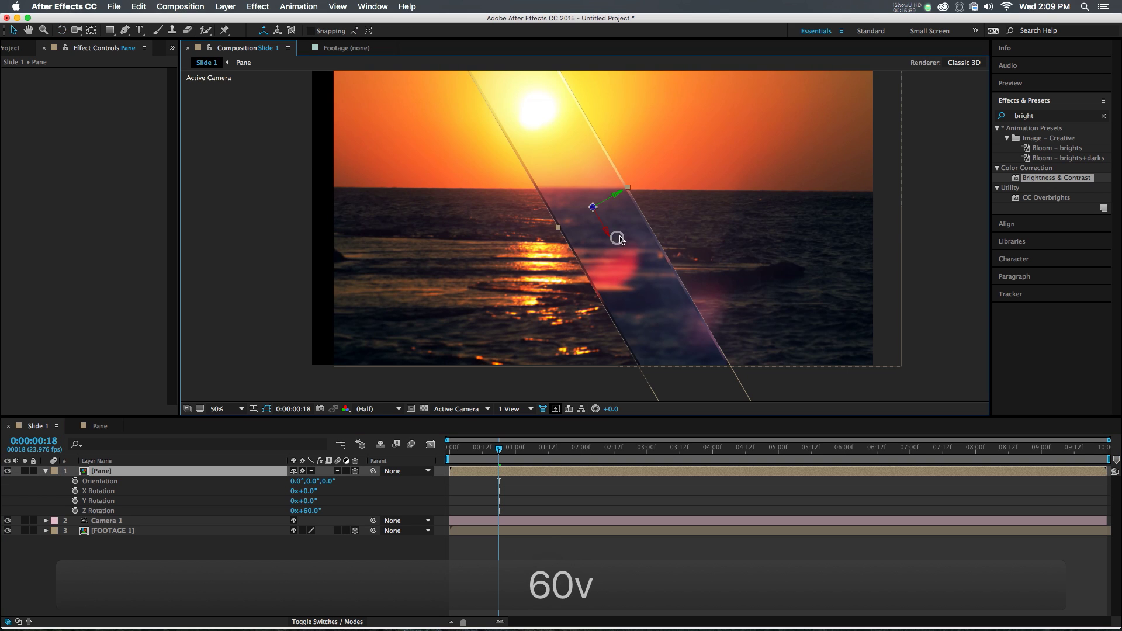
{"action": "scroll", "coordinate": [618, 240], "scroll_direction": "down", "scroll_amount": 2}
{"action": "left_click_drag", "start_coordinate": [623, 261], "coordinate": [582, 265]}
{"action": "key", "text": "super+z"}
Duplicate the rotated Pane layer three times, spreading the copies side by side across the sunset.
{"action": "left_click", "coordinate": [498, 501]}
{"action": "left_click", "coordinate": [491, 472]}
{"action": "key", "text": "super+d"}
{"action": "left_click_drag", "start_coordinate": [610, 270], "coordinate": [593, 298]}
{"action": "key", "text": "super+d"}
{"action": "key", "text": "super+d"}
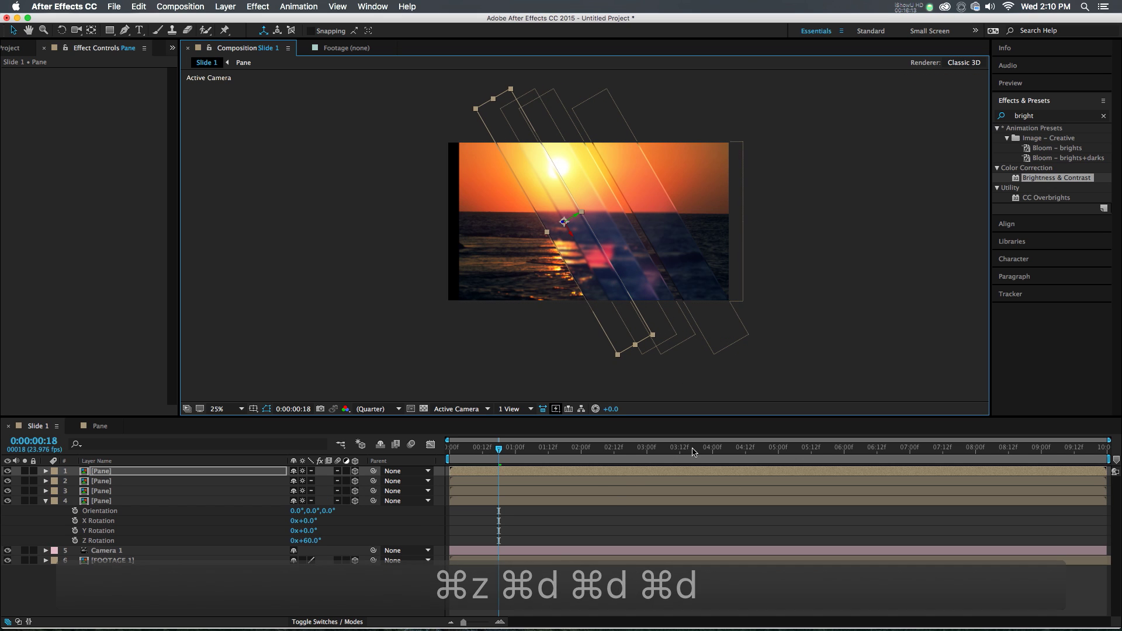
{"action": "left_click", "coordinate": [537, 522]}
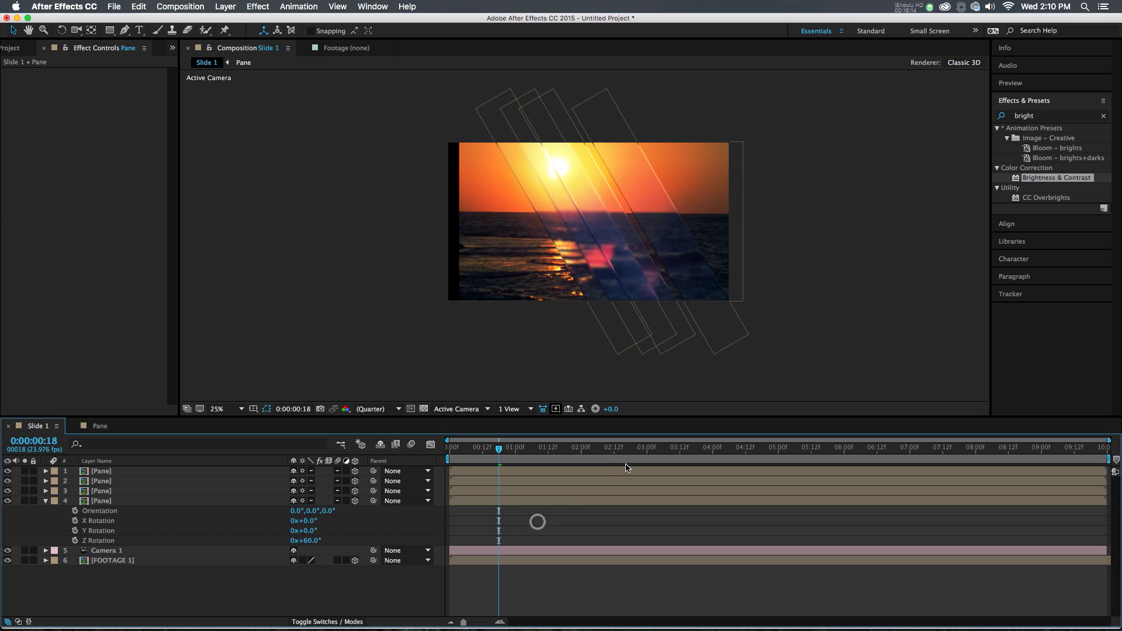
Open the Pane composition and set the Magnification of Main Adjustment's Magnify effect to 105.
{"action": "double_click", "coordinate": [506, 474]}
{"action": "left_click", "coordinate": [492, 530]}
{"action": "left_click", "coordinate": [490, 491]}
{"action": "left_click", "coordinate": [108, 102]}
{"action": "type", "text": "105"}
{"action": "key", "text": "Return"}
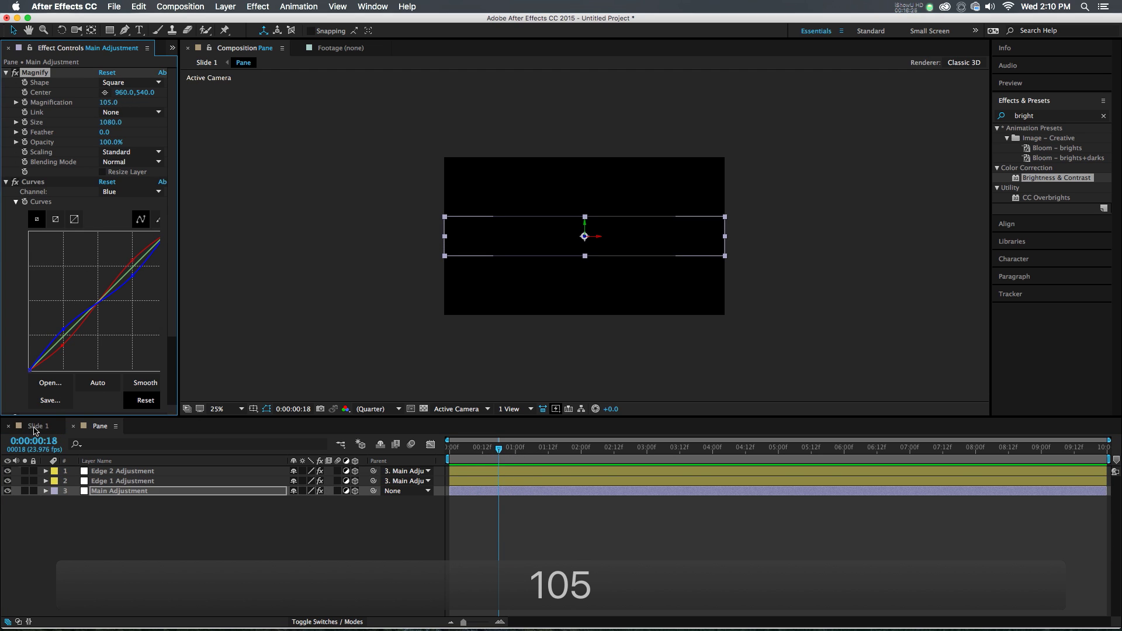
Check the panes in Slide 1, then review the effects on each adjustment layer in the Pane composition.
{"action": "left_click", "coordinate": [35, 429]}
{"action": "left_click", "coordinate": [90, 427]}
{"action": "left_click", "coordinate": [162, 516]}
{"action": "left_click", "coordinate": [152, 492]}
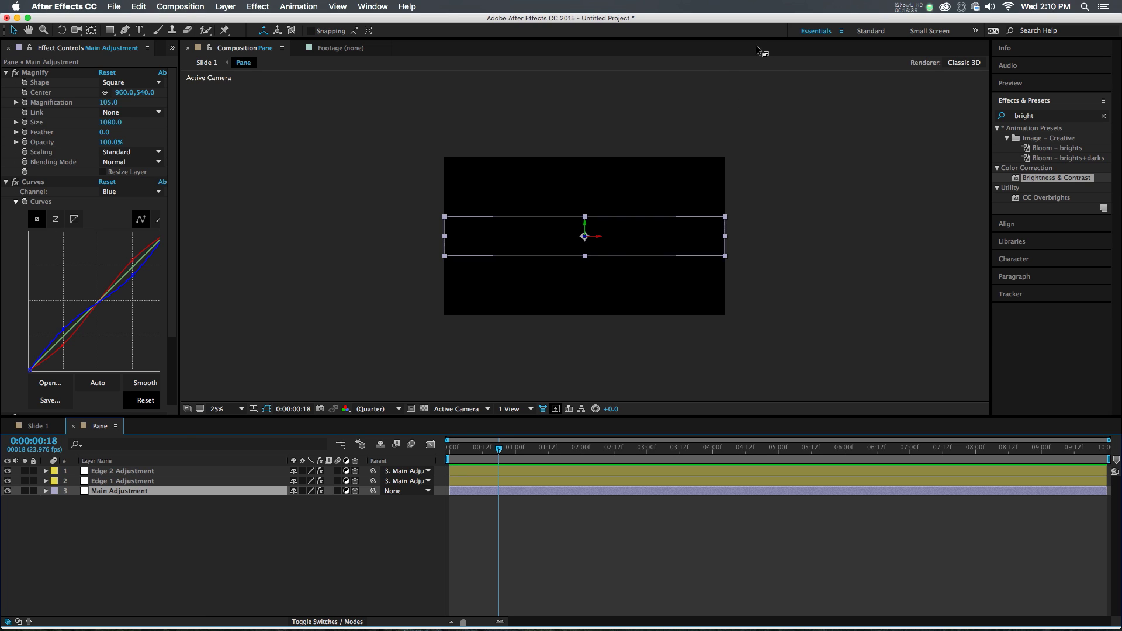
{"action": "left_click", "coordinate": [143, 471]}
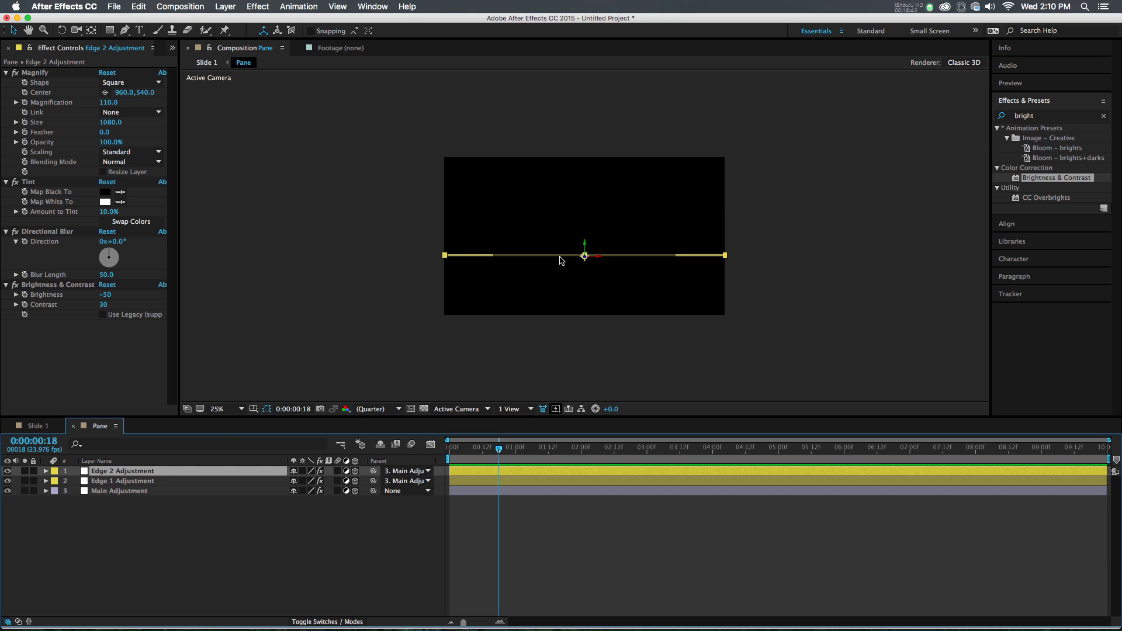
{"action": "left_click", "coordinate": [136, 478]}
{"action": "left_click", "coordinate": [139, 472]}
Duplicate the Main Adjustment layer and turn off the copy's adjustment layer switch.
{"action": "left_click", "coordinate": [140, 496]}
{"action": "left_click", "coordinate": [141, 494]}
{"action": "key", "text": "super+d"}
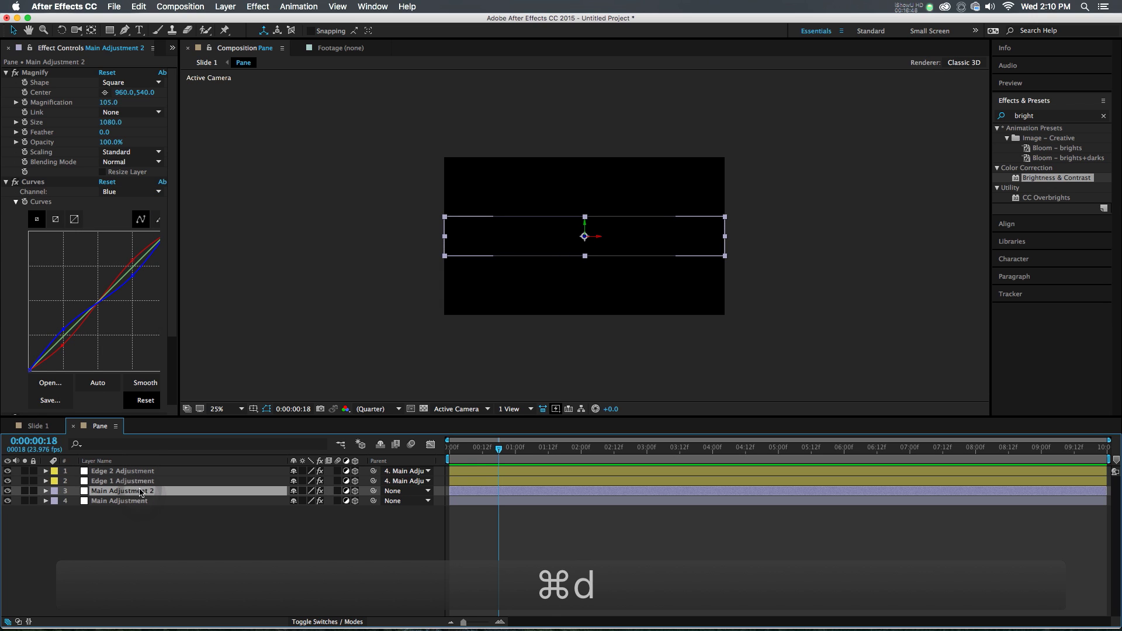
{"action": "left_click", "coordinate": [346, 491]}
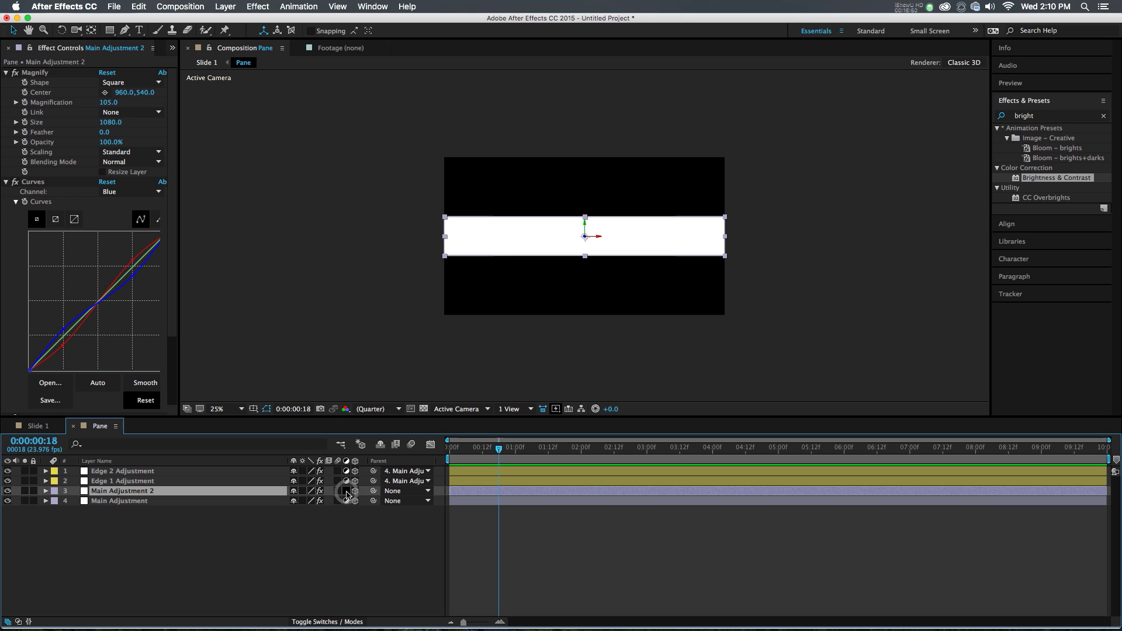
Remove all effects from the Main Adjustment 2 layer and apply a Gradient Ramp instead.
{"action": "left_click", "coordinate": [29, 70]}
{"action": "key", "text": "super+a"}
{"action": "left_click", "coordinate": [7, 73]}
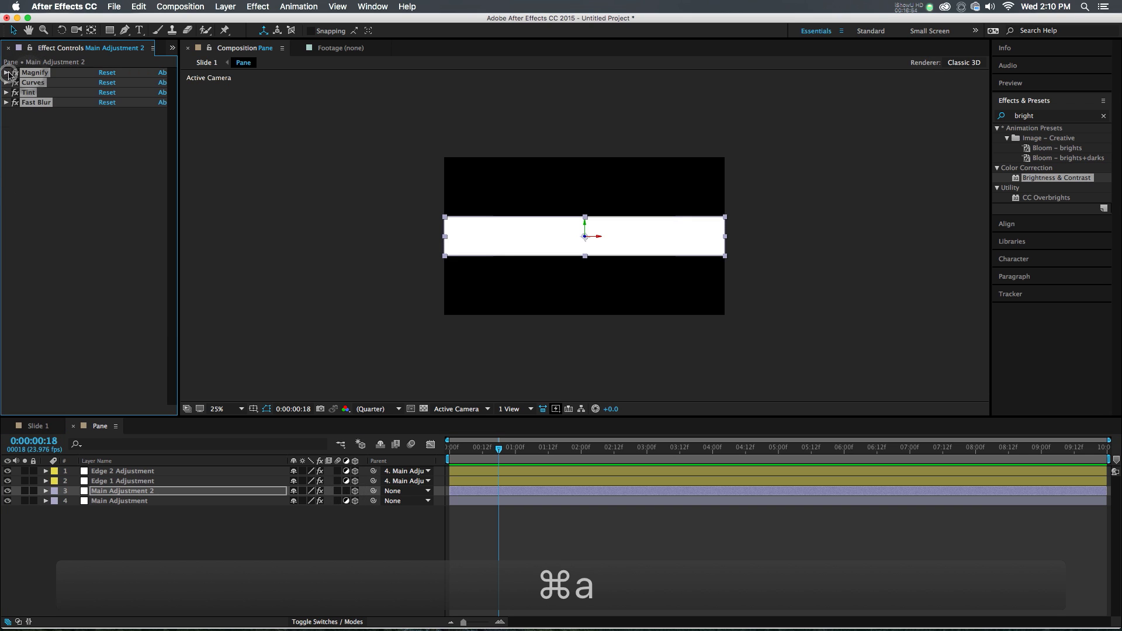
{"action": "key", "text": "BackSpace"}
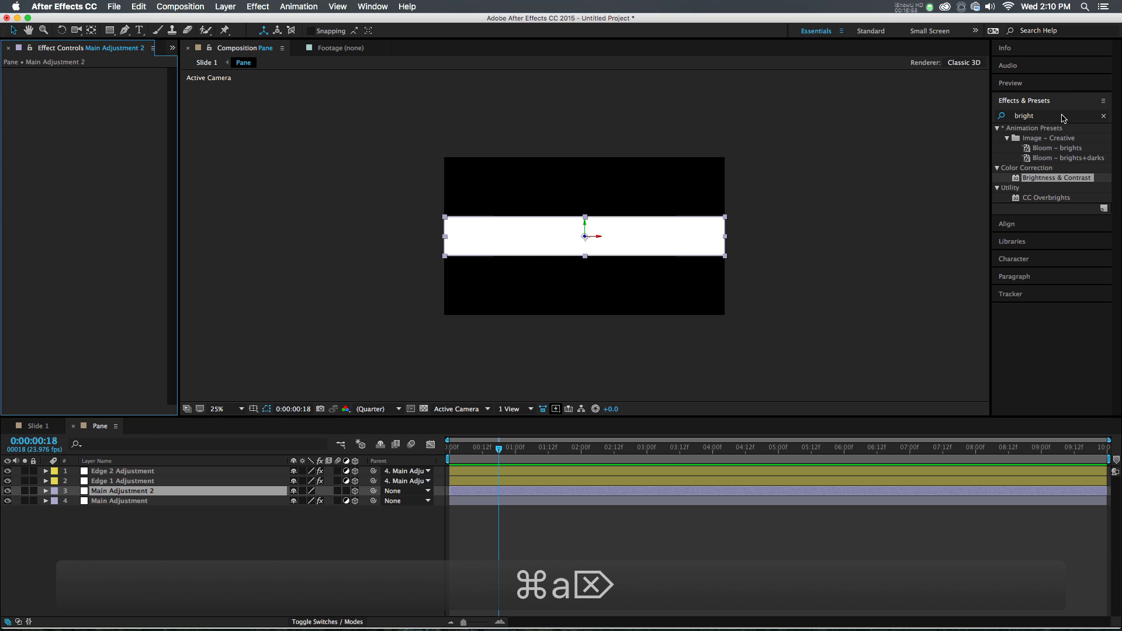
{"action": "left_click", "coordinate": [1063, 118]}
{"action": "type", "text": "gradien"}
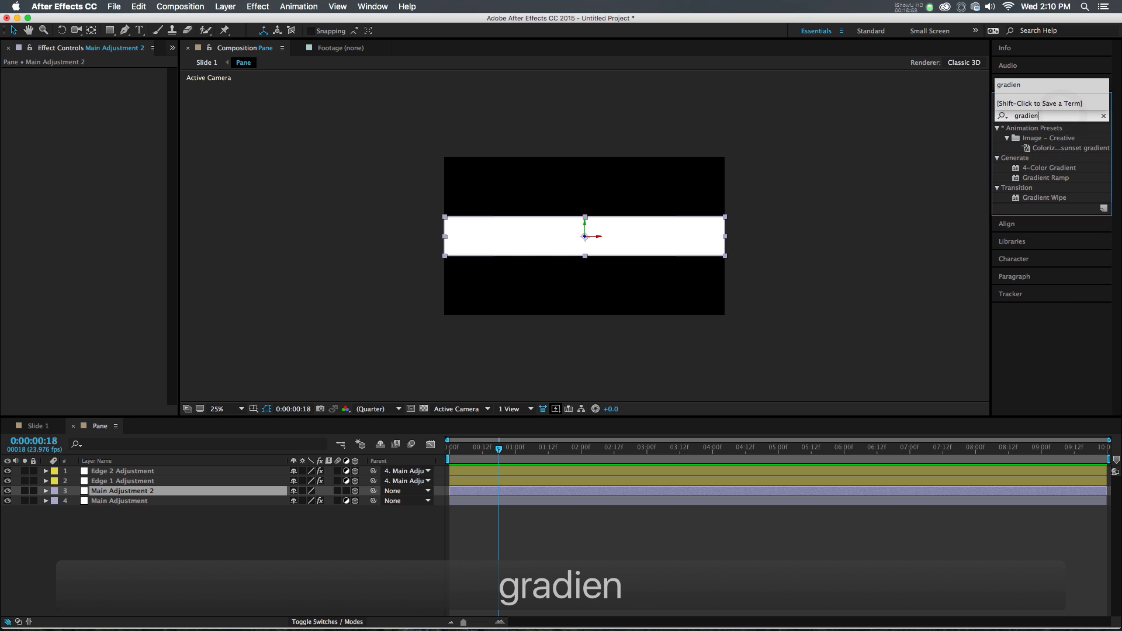
{"action": "double_click", "coordinate": [1047, 178]}
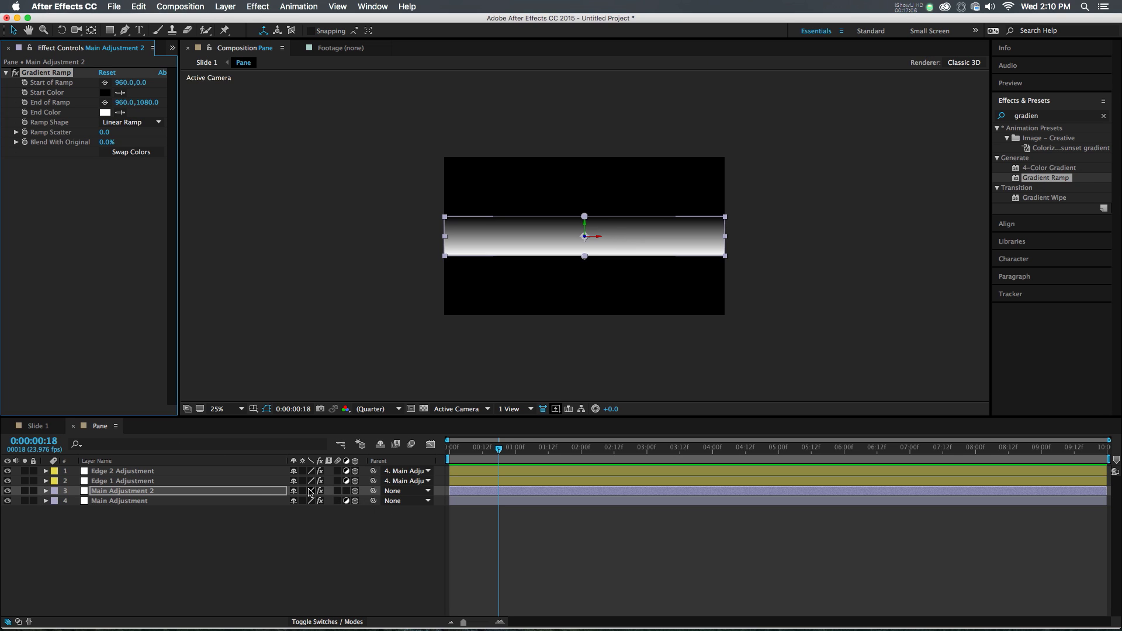
Set the blending mode of Main Adjustment 2 to Add and check the panes in Slide 1.
{"action": "left_click", "coordinate": [354, 621]}
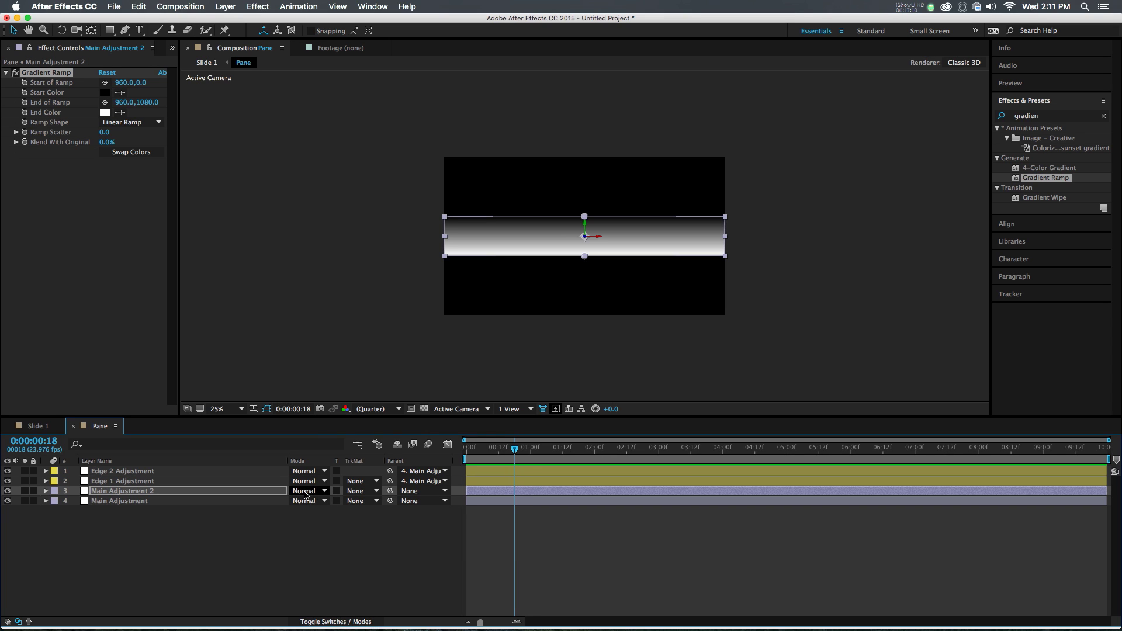
{"action": "left_click", "coordinate": [305, 492]}
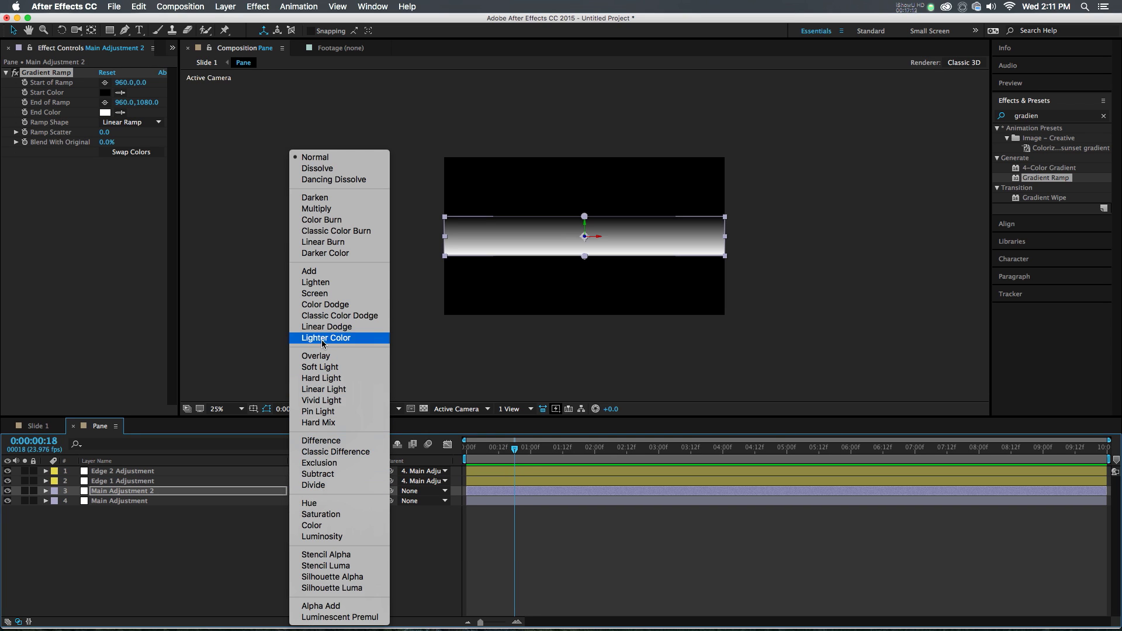
{"action": "left_click", "coordinate": [321, 271]}
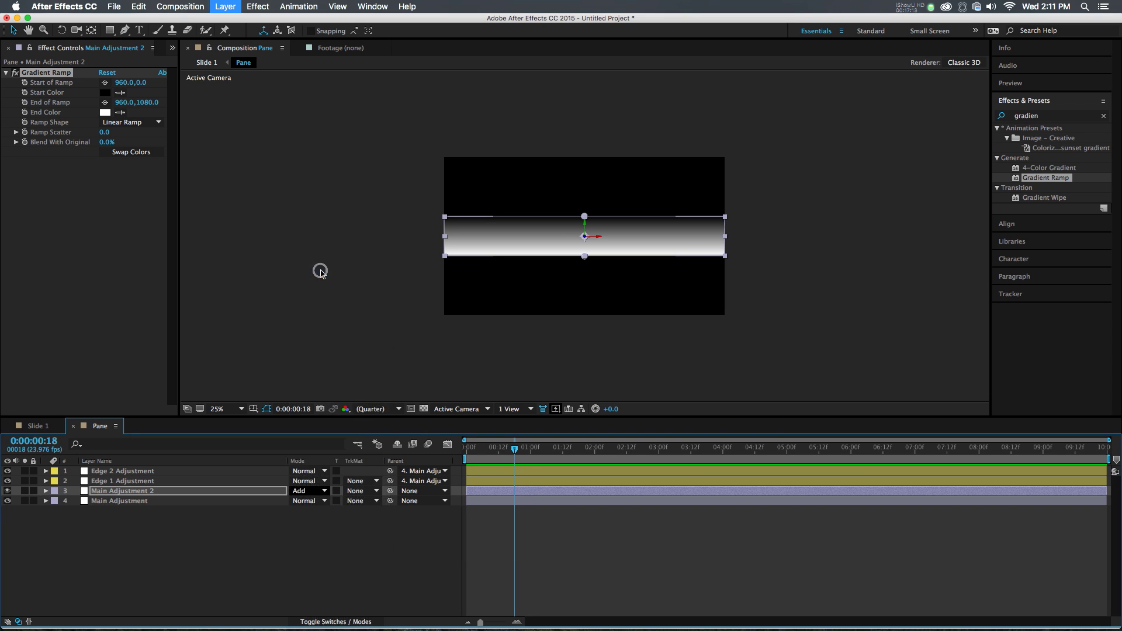
{"action": "left_click", "coordinate": [349, 621]}
{"action": "left_click", "coordinate": [350, 621]}
{"action": "left_click", "coordinate": [351, 623]}
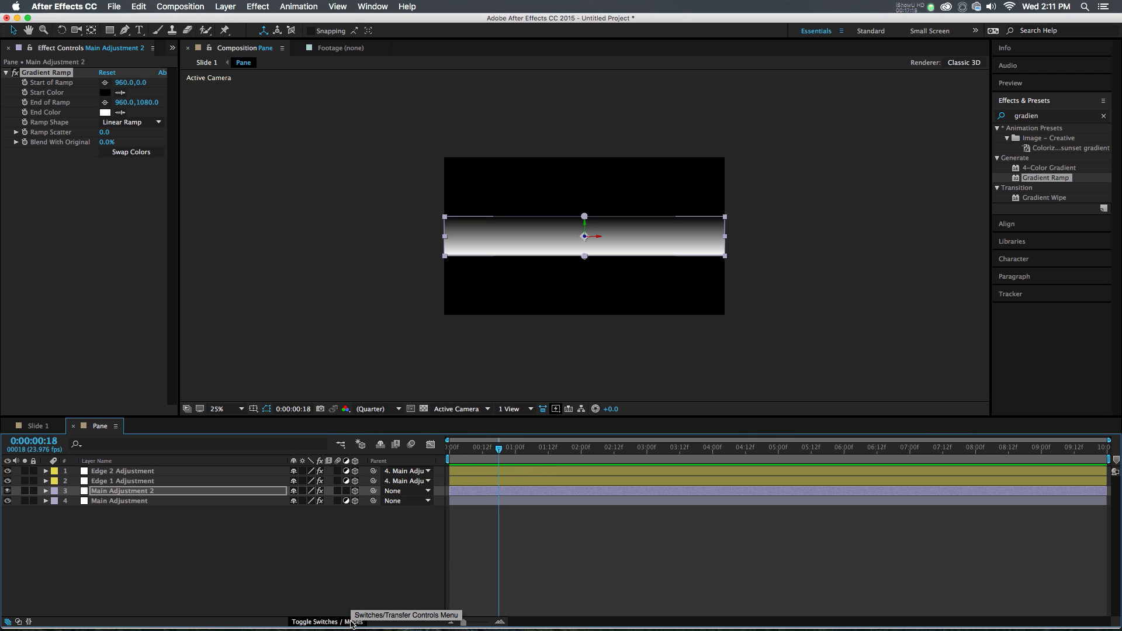
{"action": "left_click", "coordinate": [349, 621]}
{"action": "left_click", "coordinate": [349, 621]}
{"action": "left_click", "coordinate": [348, 621]}
{"action": "left_click", "coordinate": [348, 621]}
{"action": "left_click", "coordinate": [347, 621]}
{"action": "left_click", "coordinate": [44, 426]}
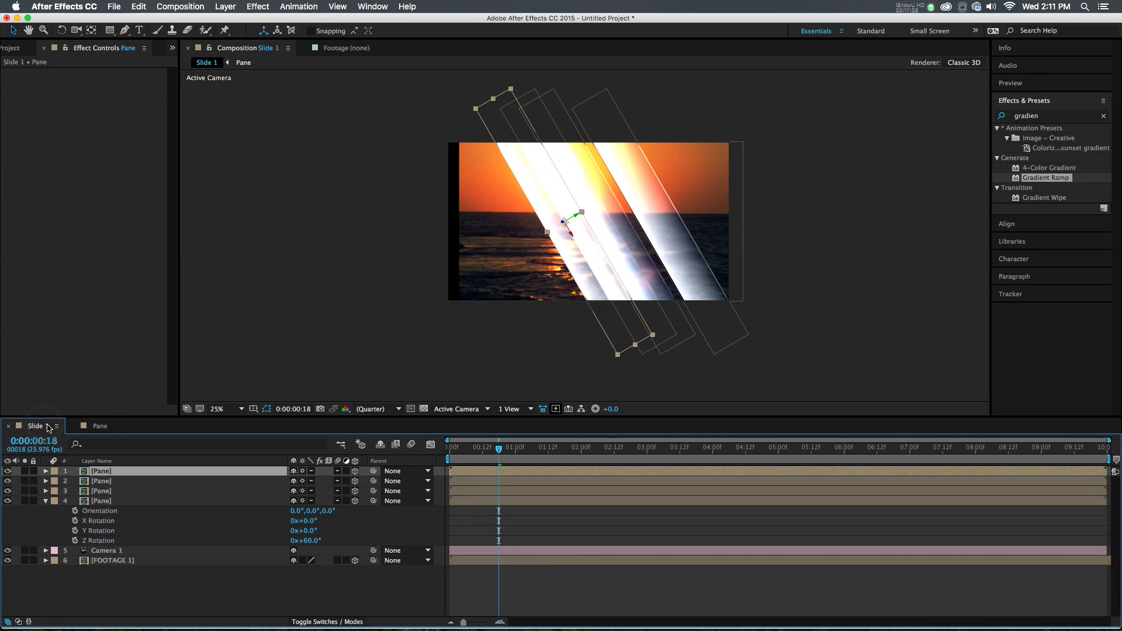
Switch Main Adjustment 2 to Normal blending, compare the panes in Slide 1, and restore the Add mode.
{"action": "left_click", "coordinate": [100, 427]}
{"action": "left_click", "coordinate": [310, 491]}
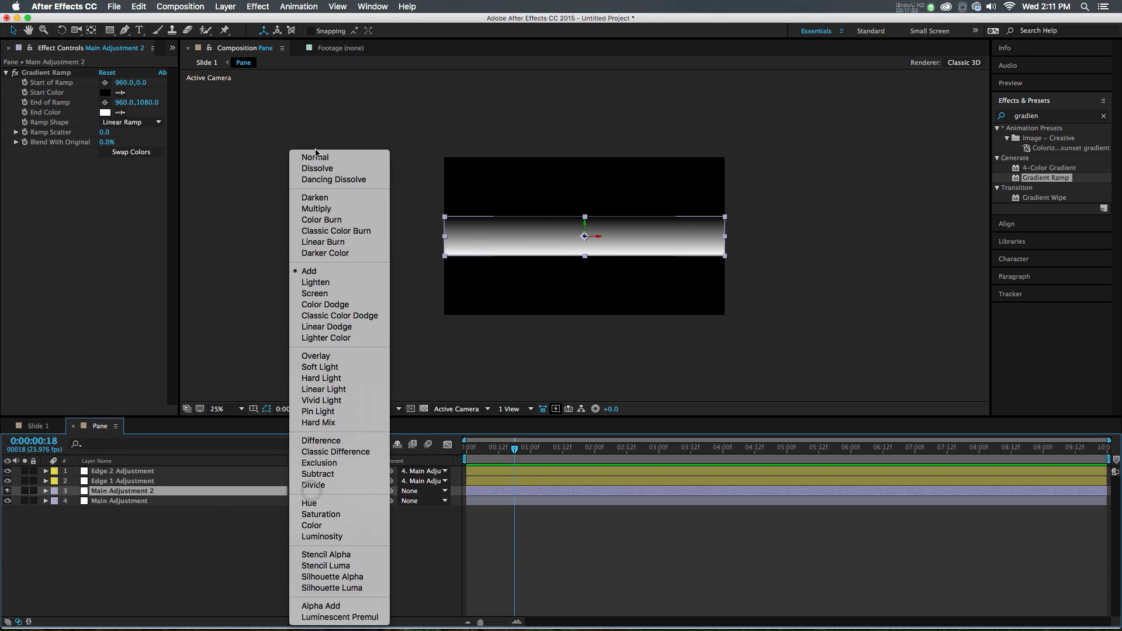
{"action": "left_click", "coordinate": [315, 158]}
{"action": "left_click", "coordinate": [36, 426]}
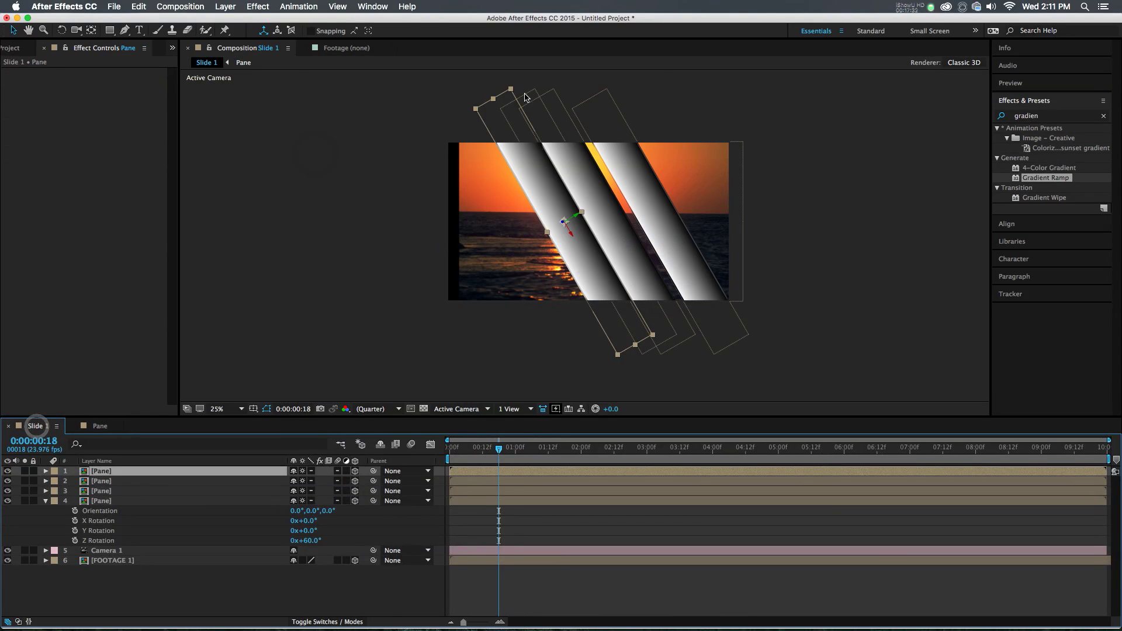
{"action": "left_click", "coordinate": [100, 427]}
{"action": "left_click", "coordinate": [318, 491]}
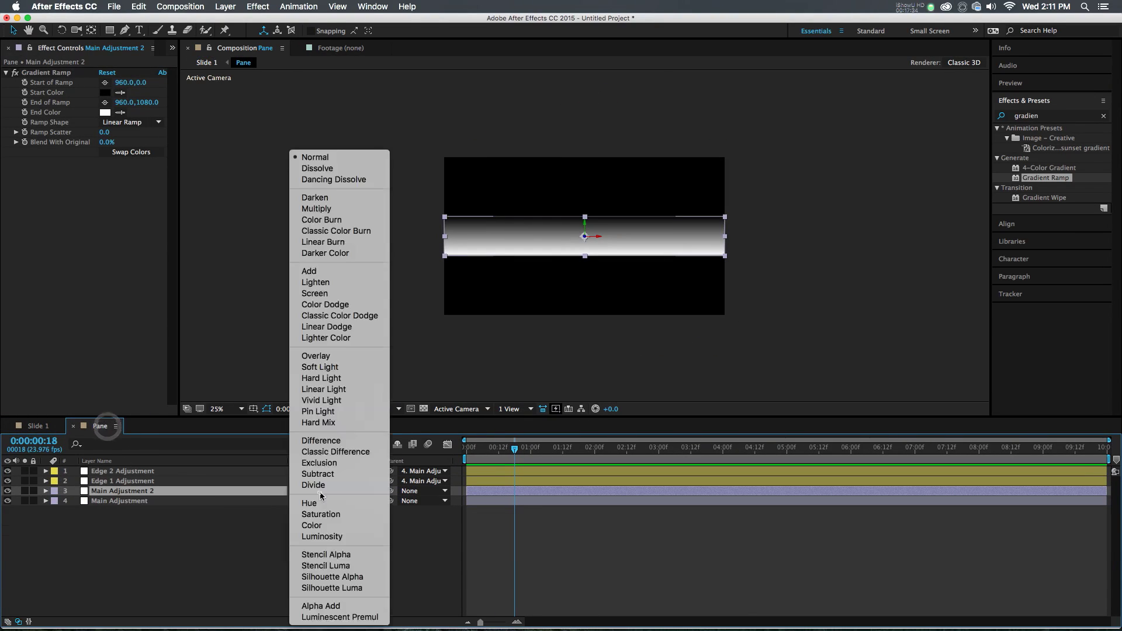
{"action": "left_click", "coordinate": [309, 271]}
Set the opacity of Main Adjustment 2 to 10% and inspect the panes in Slide 1.
{"action": "left_click", "coordinate": [162, 493]}
{"action": "key", "text": "t"}
{"action": "left_click", "coordinate": [298, 501]}
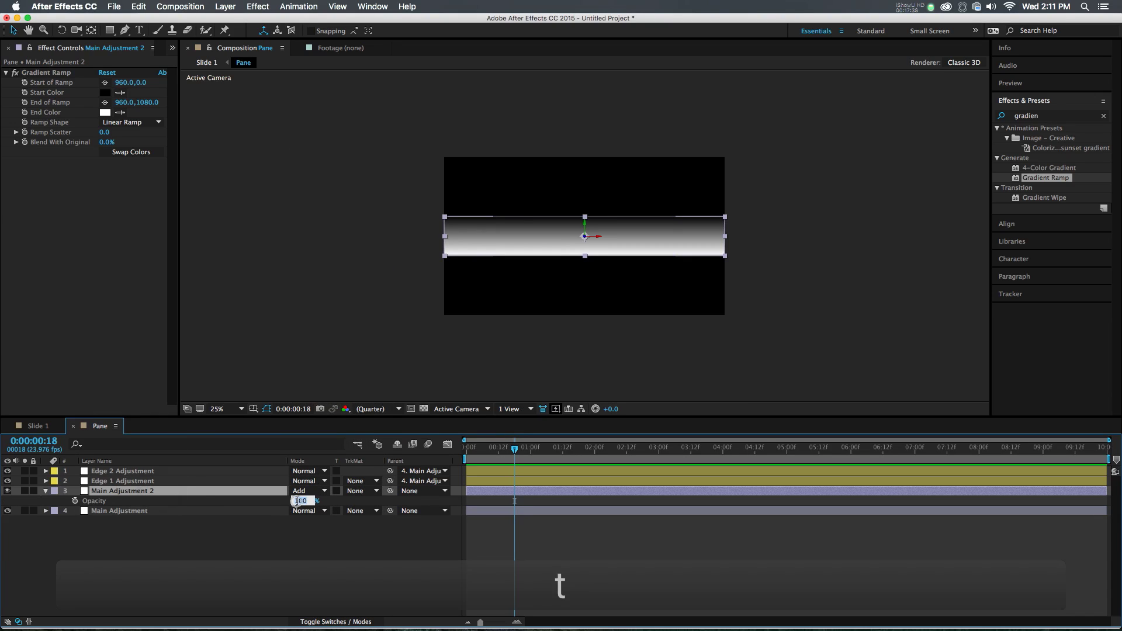
{"action": "type", "text": "10"}
{"action": "key", "text": "Return"}
{"action": "left_click", "coordinate": [586, 547]}
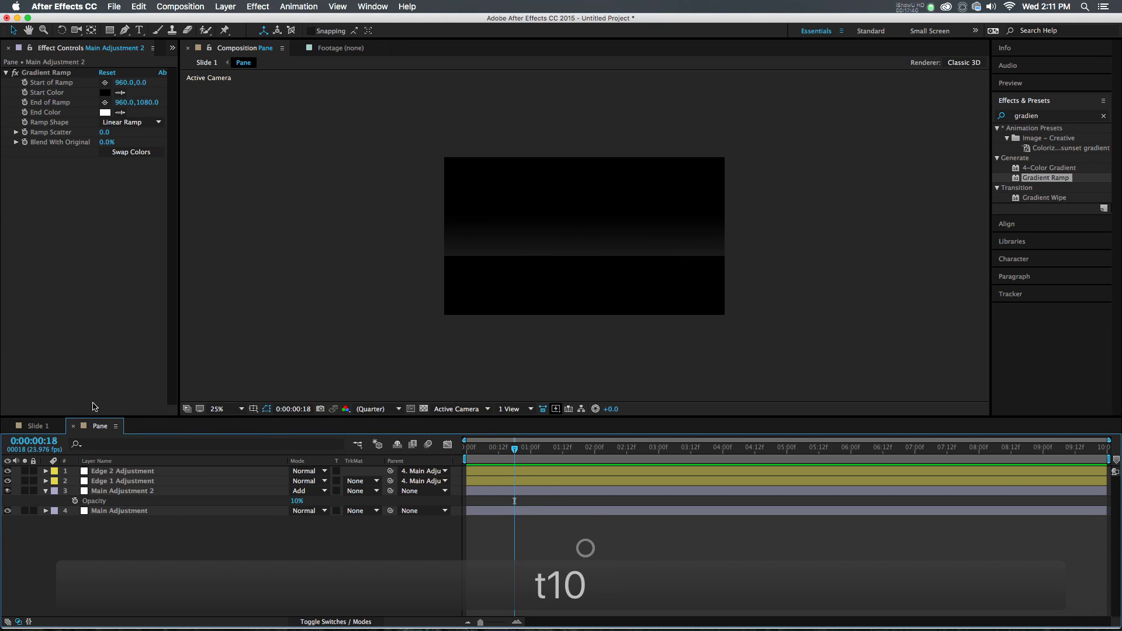
{"action": "left_click", "coordinate": [50, 428]}
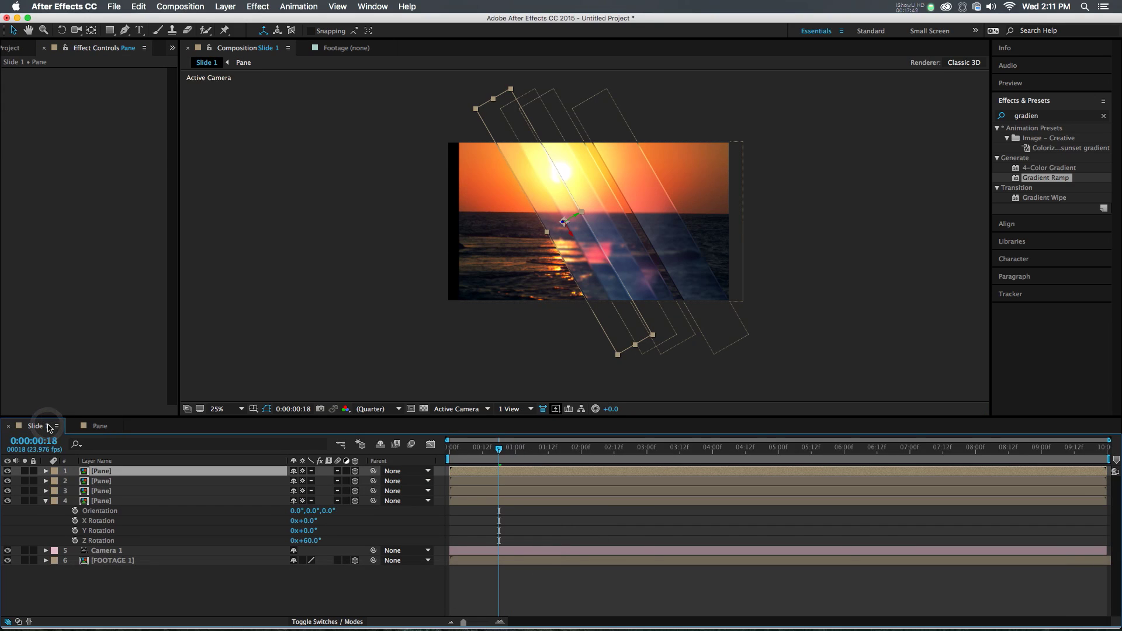
{"action": "key", "text": "period"}
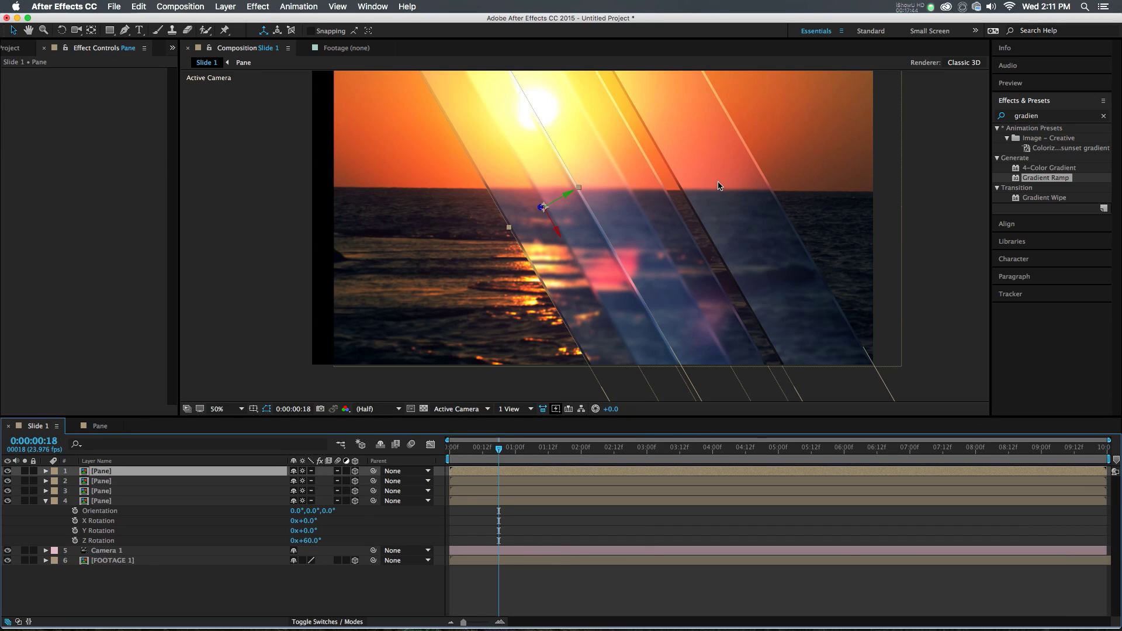
{"action": "left_click_drag", "start_coordinate": [730, 189], "coordinate": [687, 219]}
{"action": "key", "text": "comma"}
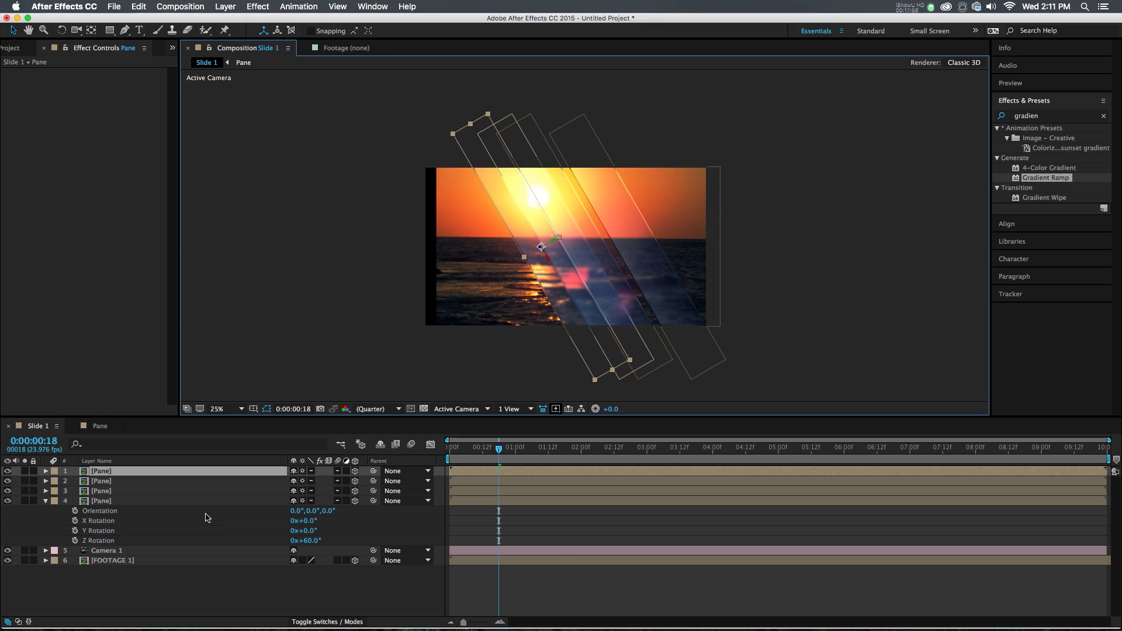
Go to the start of the Slide 1 timeline and duplicate the two uppermost Pane layers.
{"action": "left_click", "coordinate": [130, 503], "text": "shift"}
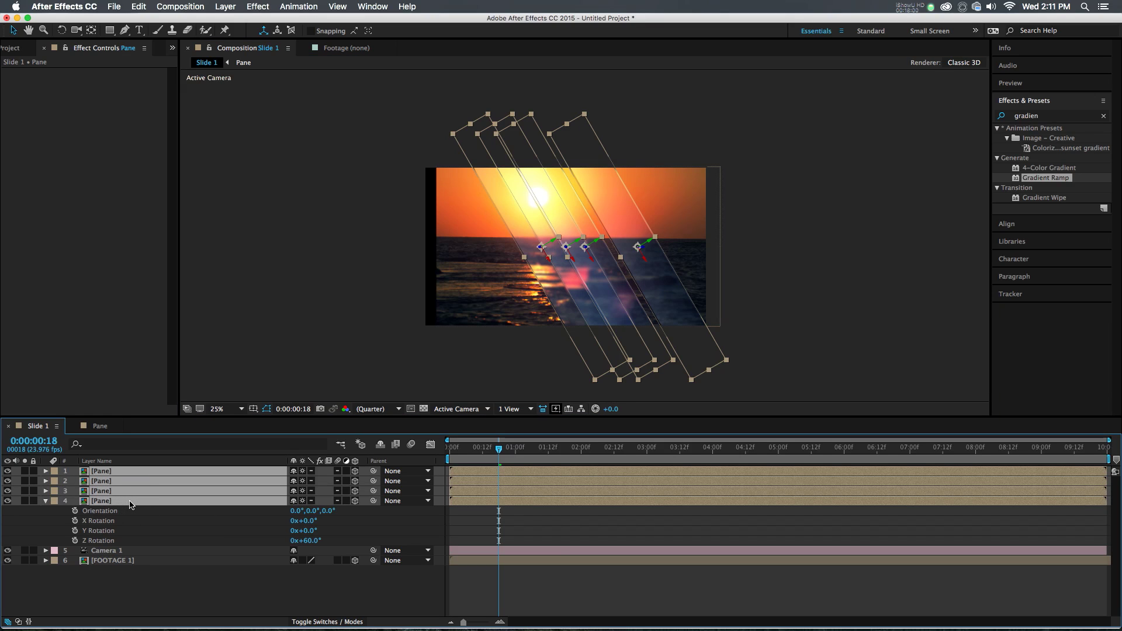
{"action": "key", "text": "Home"}
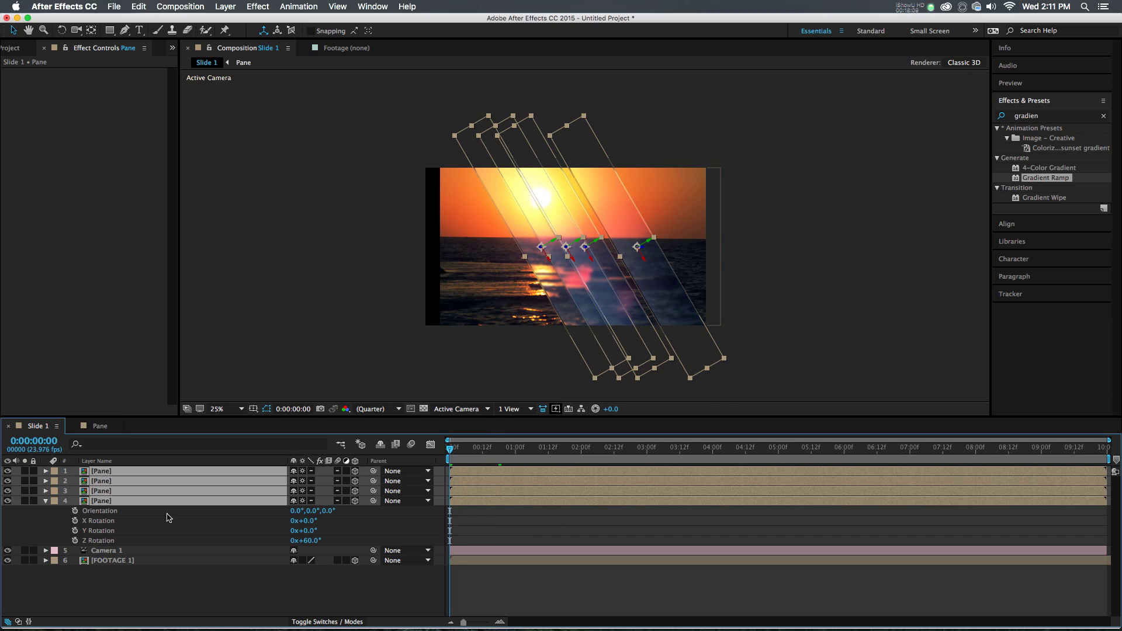
{"action": "left_click", "coordinate": [477, 521]}
{"action": "left_click", "coordinate": [456, 471]}
{"action": "left_click", "coordinate": [455, 479], "text": "shift"}
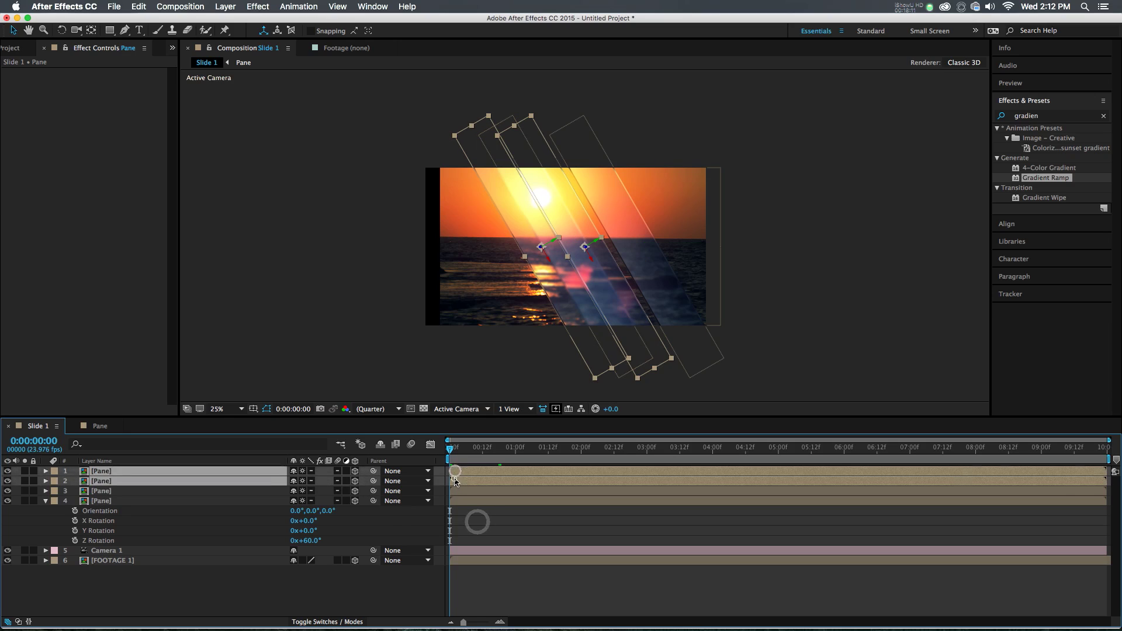
{"action": "key", "text": "super+d"}
{"action": "left_click", "coordinate": [477, 532]}
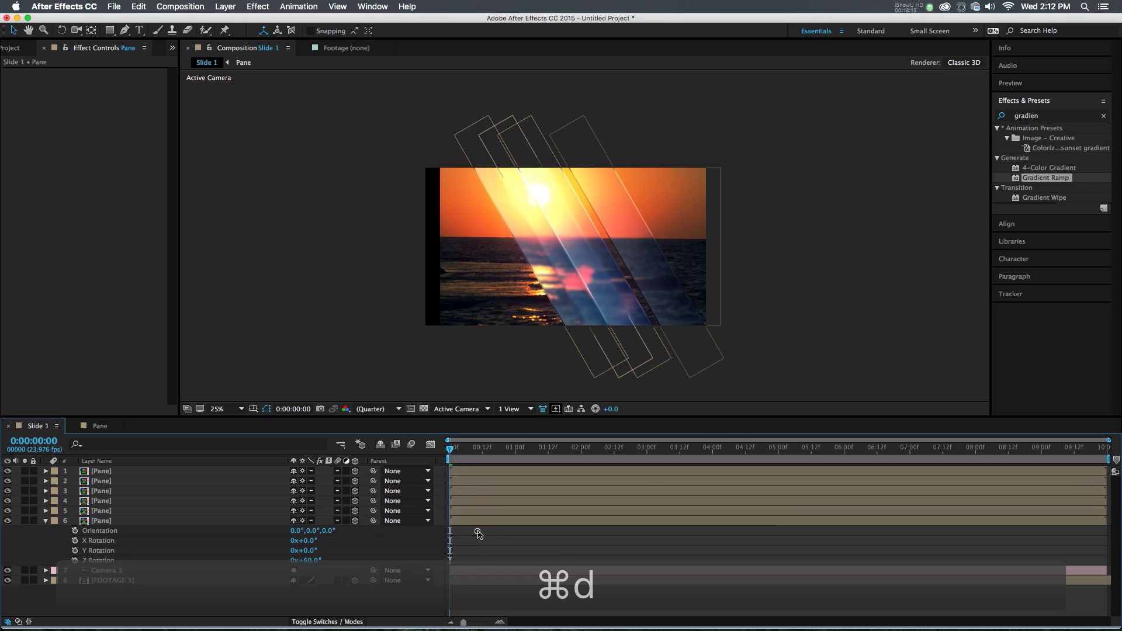
Unlink the scale of the two uppermost Pane layers and set their Y scale to 200%.
{"action": "left_click", "coordinate": [469, 518]}
{"action": "left_click", "coordinate": [454, 472]}
{"action": "left_click", "coordinate": [458, 482], "text": "shift"}
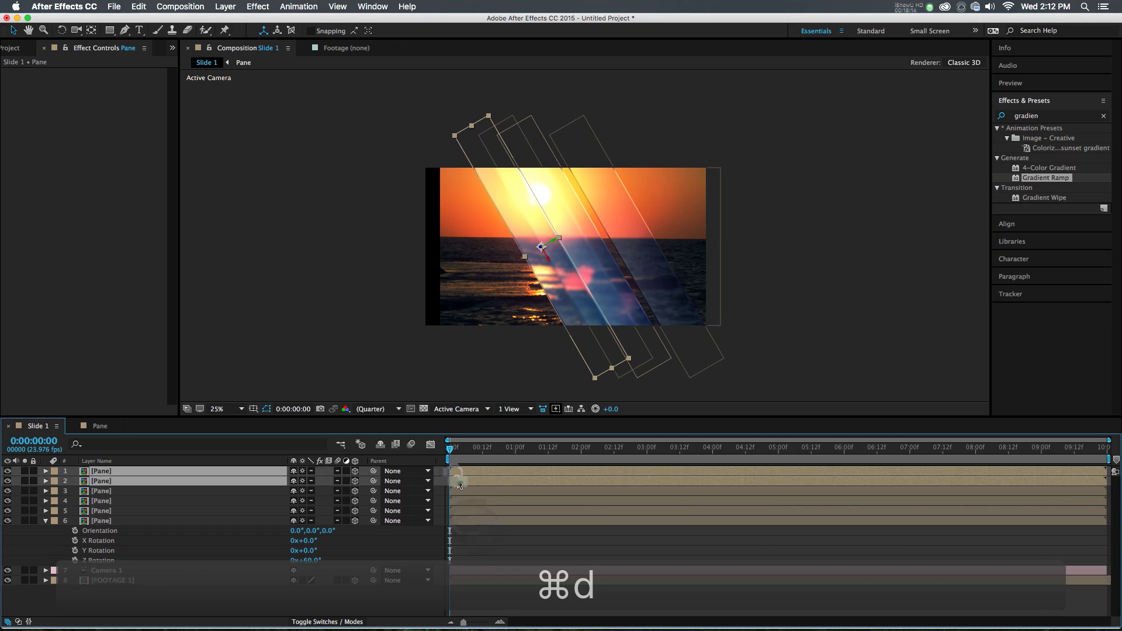
{"action": "key", "text": "s"}
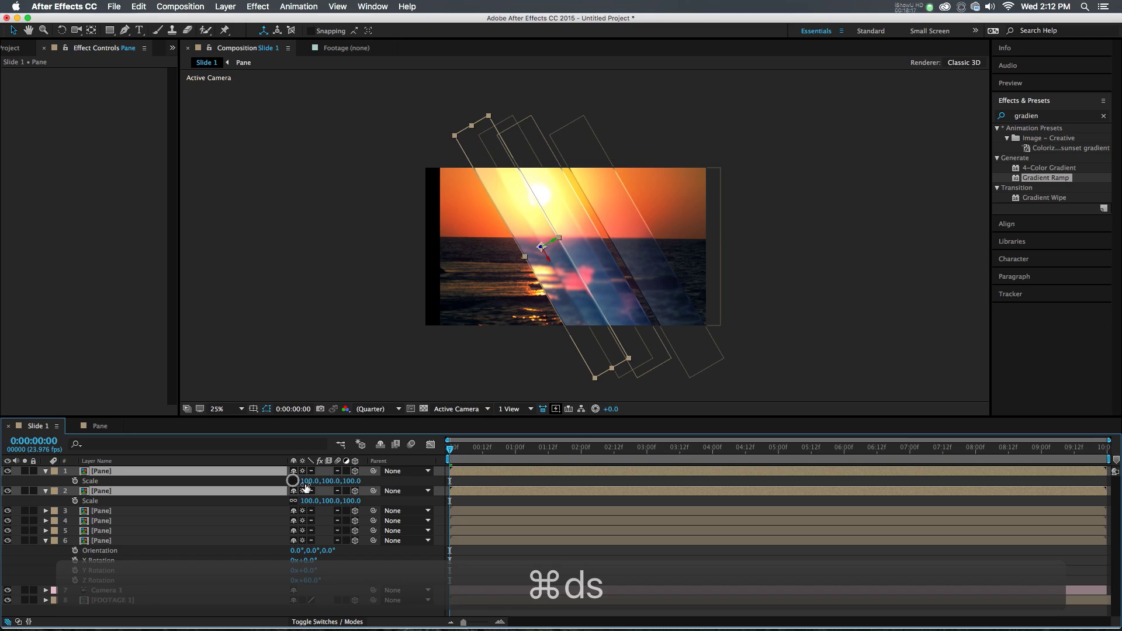
{"action": "left_click", "coordinate": [293, 501]}
{"action": "left_click_drag", "start_coordinate": [310, 481], "coordinate": [341, 490]}
{"action": "key", "text": "super+z"}
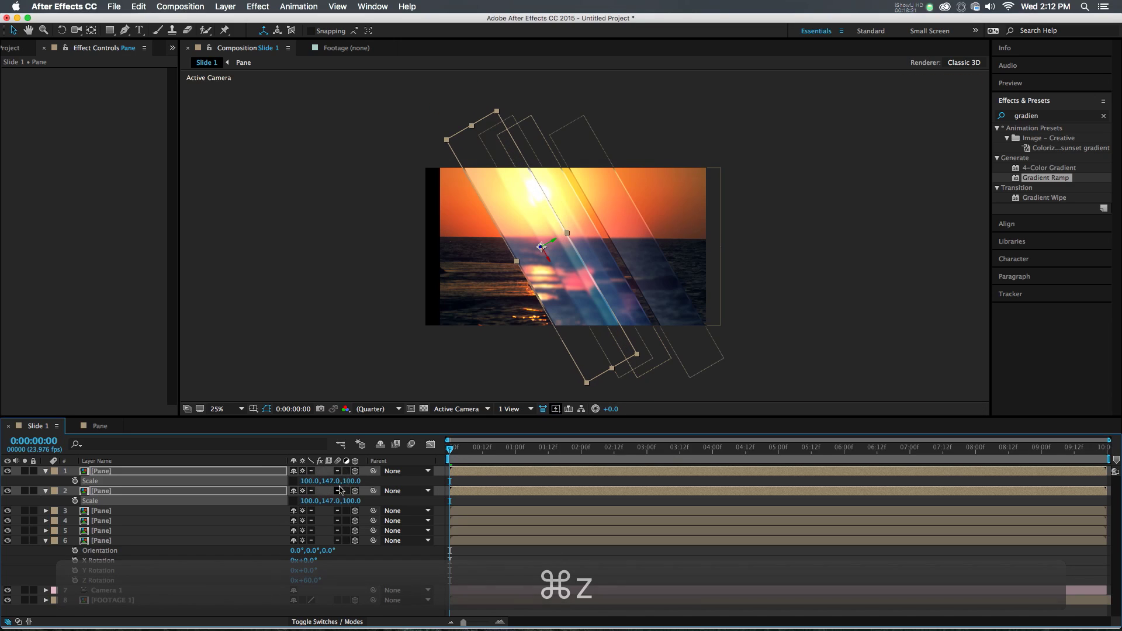
{"action": "left_click", "coordinate": [331, 481]}
{"action": "type", "text": "200"}
{"action": "key", "text": "Tab"}
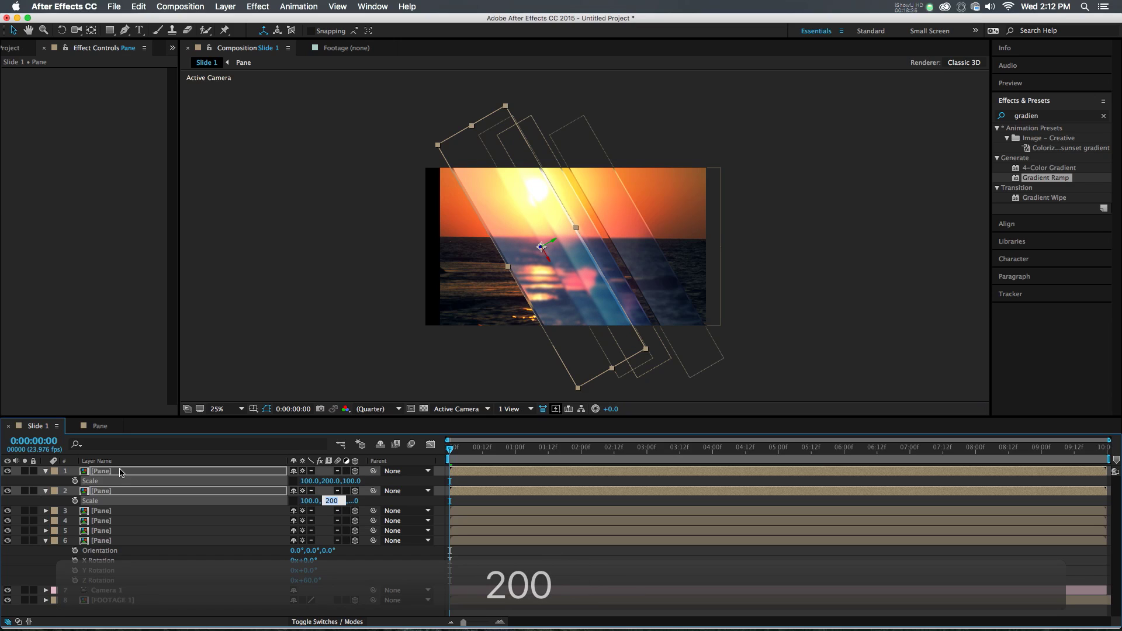
Give the two widened Pane layers a Brown label and collapse their properties.
{"action": "left_click", "coordinate": [53, 473]}
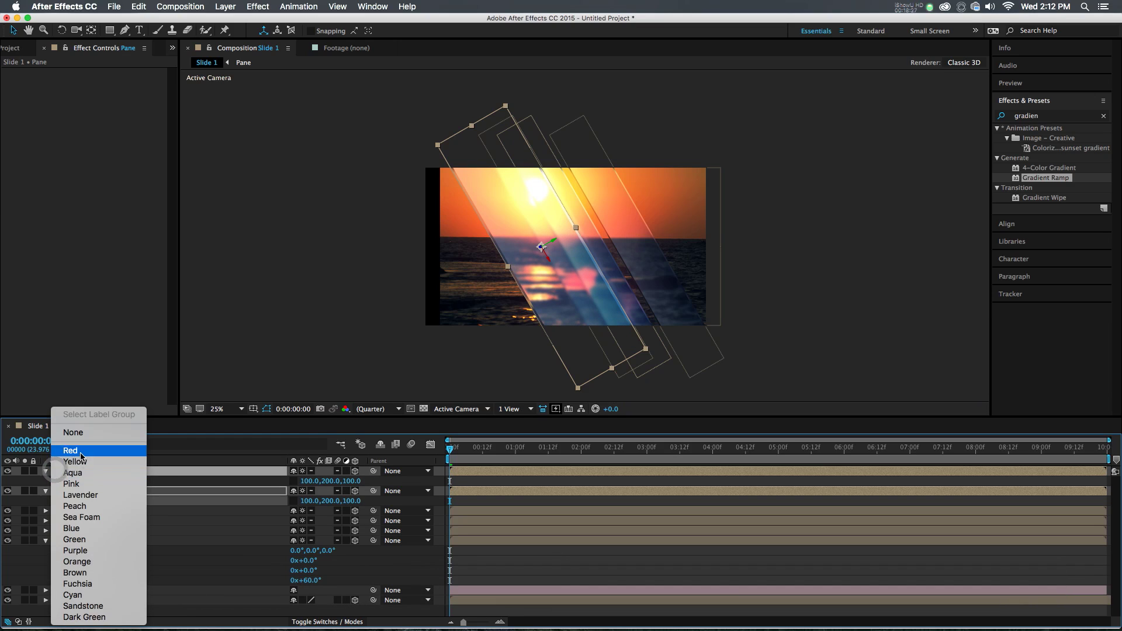
{"action": "left_click", "coordinate": [89, 573]}
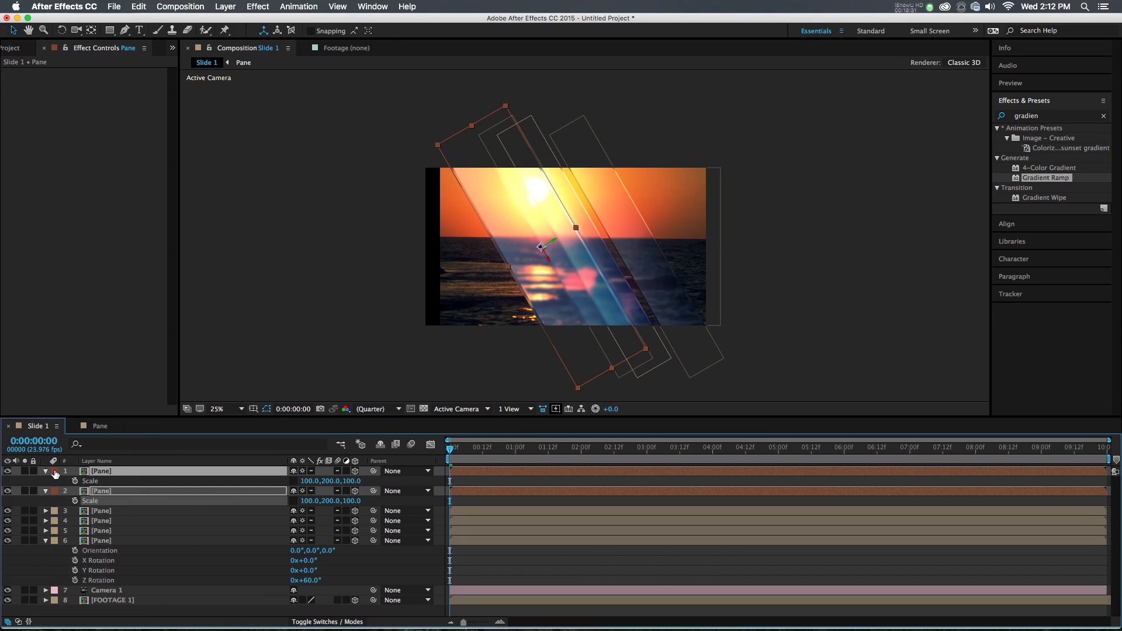
{"action": "left_click", "coordinate": [45, 471]}
Unlink the scale of Pane layers 3 and 4 and set their Y scale to 50%.
{"action": "left_click", "coordinate": [96, 491]}
{"action": "left_click", "coordinate": [96, 501], "text": "shift"}
{"action": "key", "text": "s"}
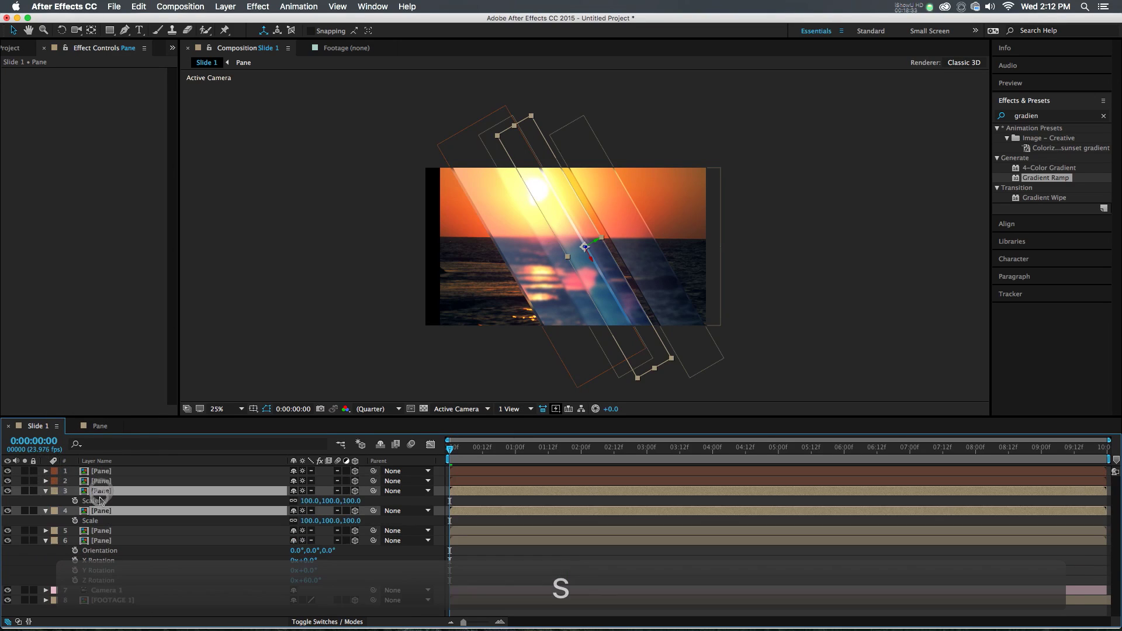
{"action": "left_click", "coordinate": [295, 522]}
{"action": "left_click_drag", "start_coordinate": [333, 501], "coordinate": [317, 501]}
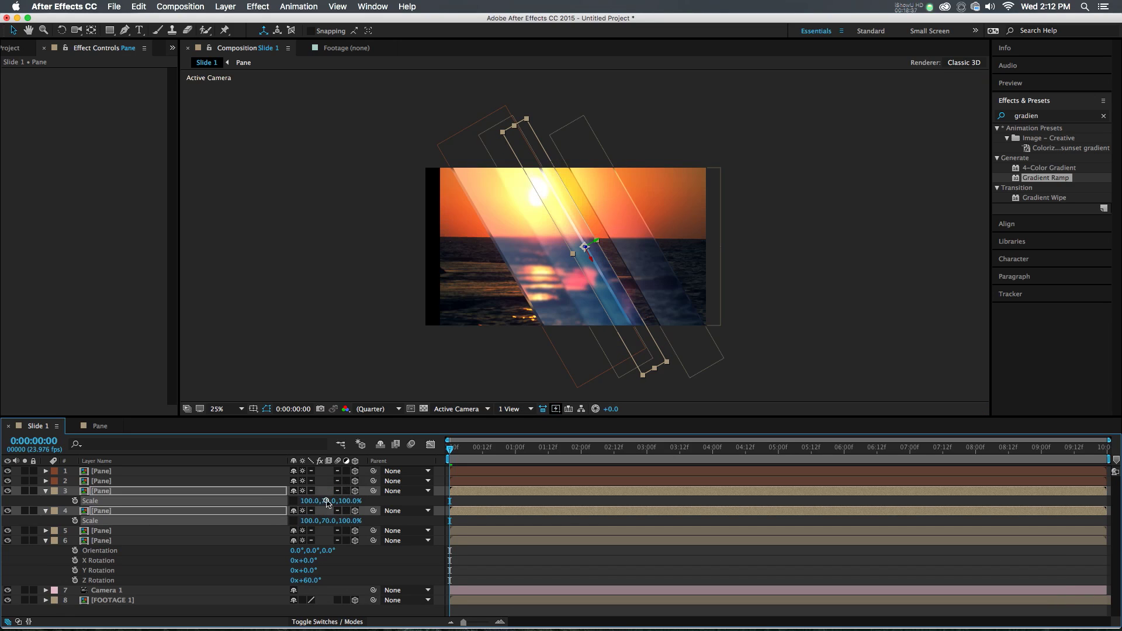
{"action": "type", "text": "50"}
{"action": "key", "text": "Return"}
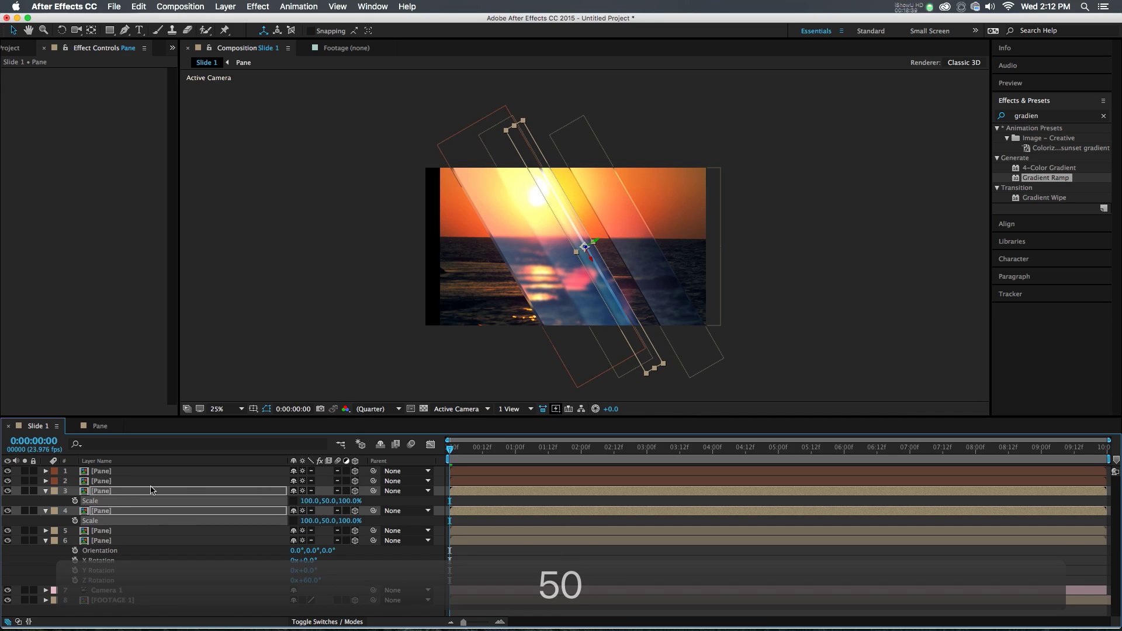
Try the Lavender and Pink label colors on the two narrowed Pane layers.
{"action": "left_click", "coordinate": [53, 491]}
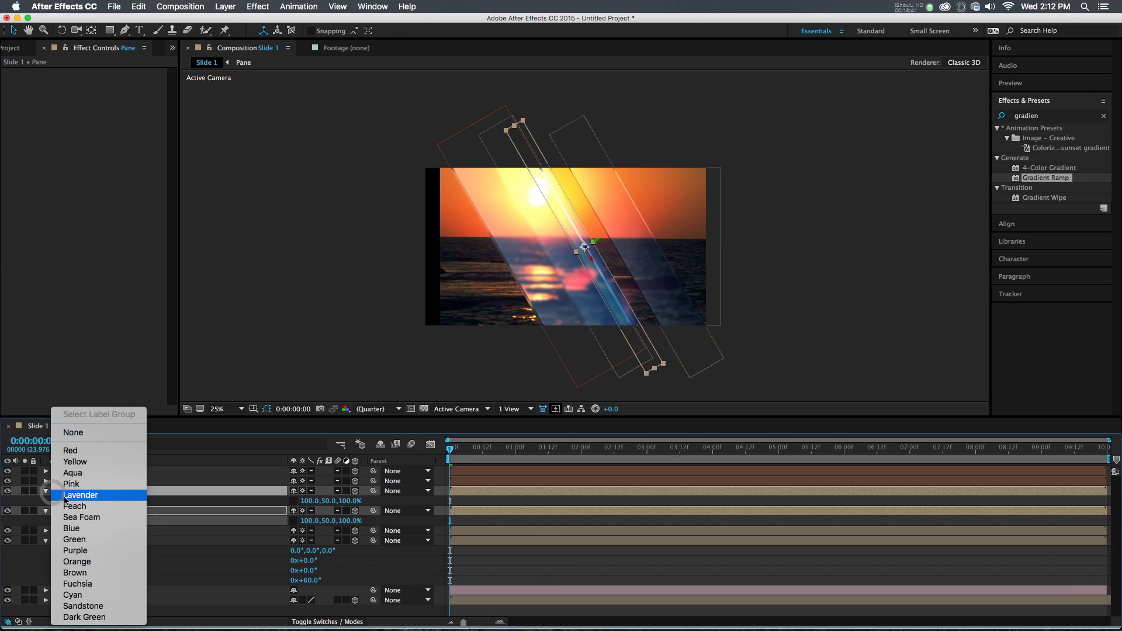
{"action": "left_click", "coordinate": [67, 495]}
{"action": "left_click", "coordinate": [55, 491]}
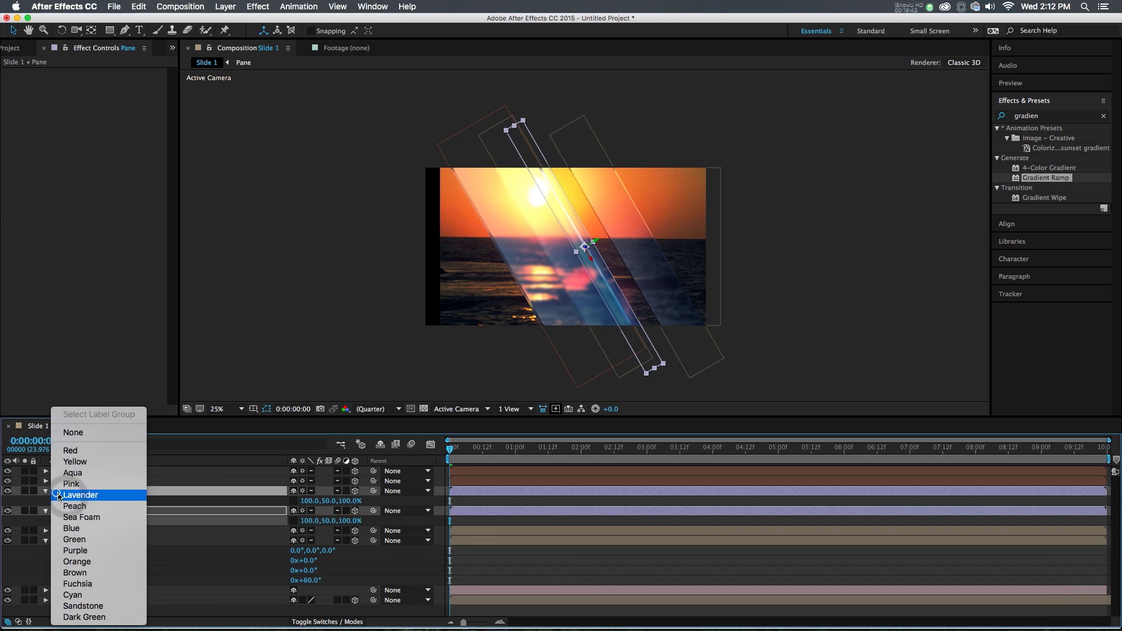
{"action": "left_click", "coordinate": [69, 487]}
Label the two narrowed Pane layers Sea Foam, collapse their properties, and clear the selection.
{"action": "left_click", "coordinate": [55, 493]}
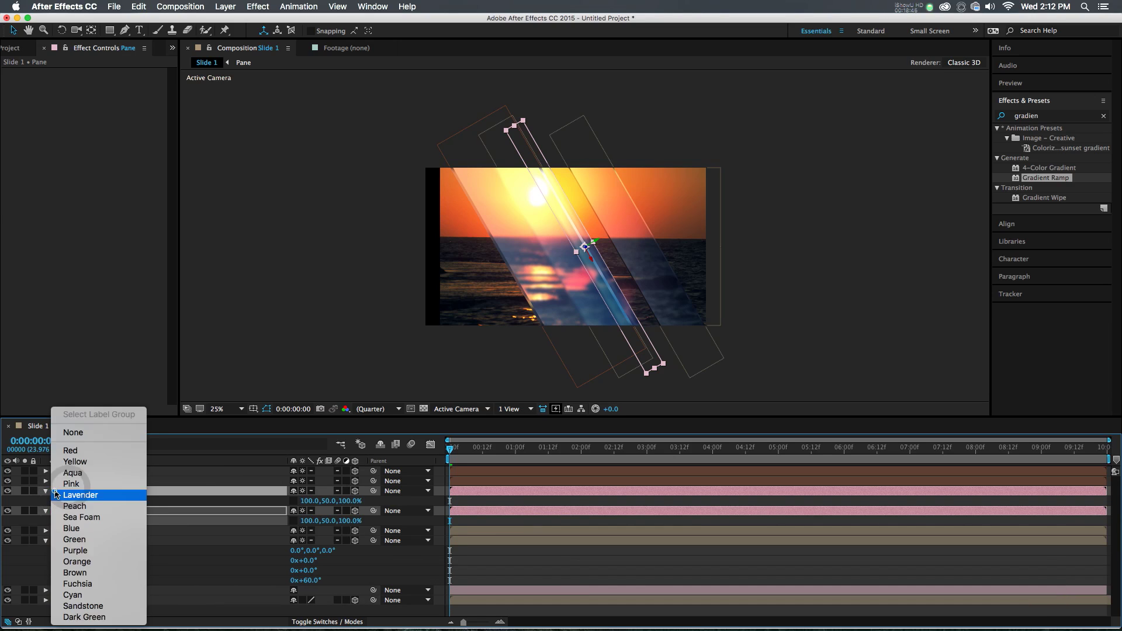
{"action": "left_click", "coordinate": [84, 518]}
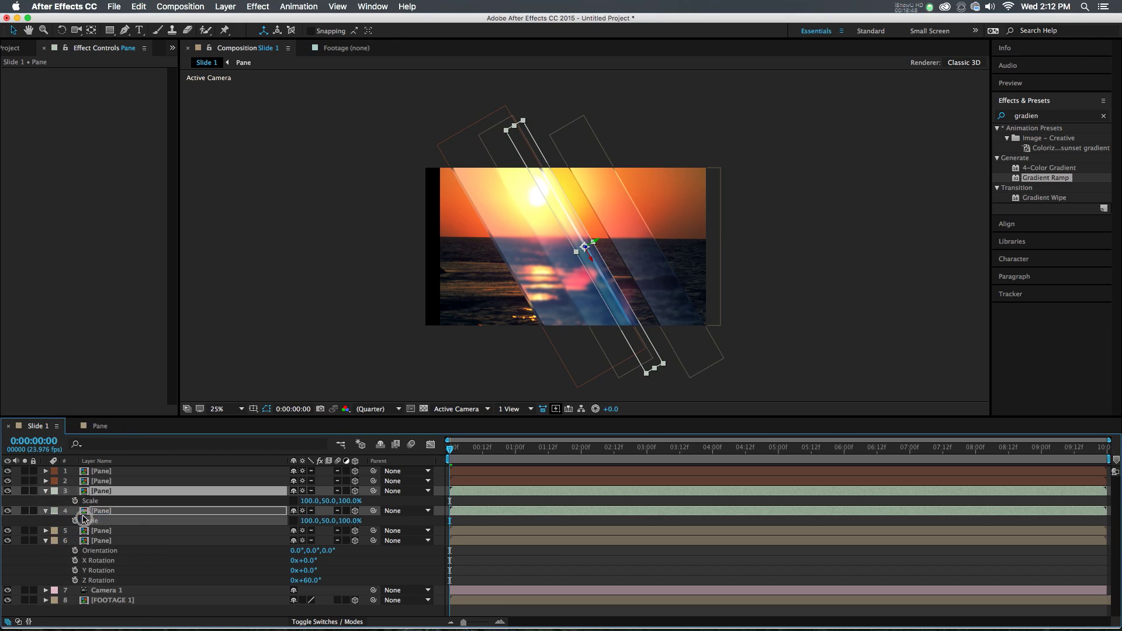
{"action": "left_click", "coordinate": [46, 491]}
{"action": "left_click", "coordinate": [540, 549]}
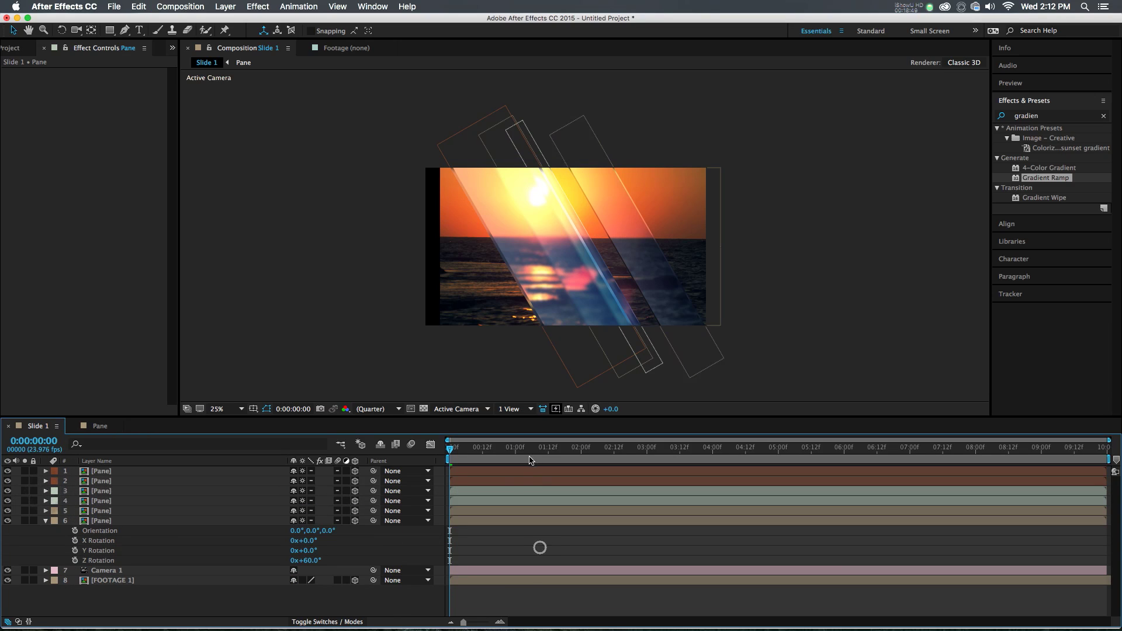
Select the narrow, wide, and normal-width Pane pairs in turn to compare them in the composition.
{"action": "left_click", "coordinate": [510, 491]}
{"action": "left_click", "coordinate": [509, 500], "text": "shift"}
{"action": "left_click", "coordinate": [508, 481]}
{"action": "left_click", "coordinate": [507, 472], "text": "shift"}
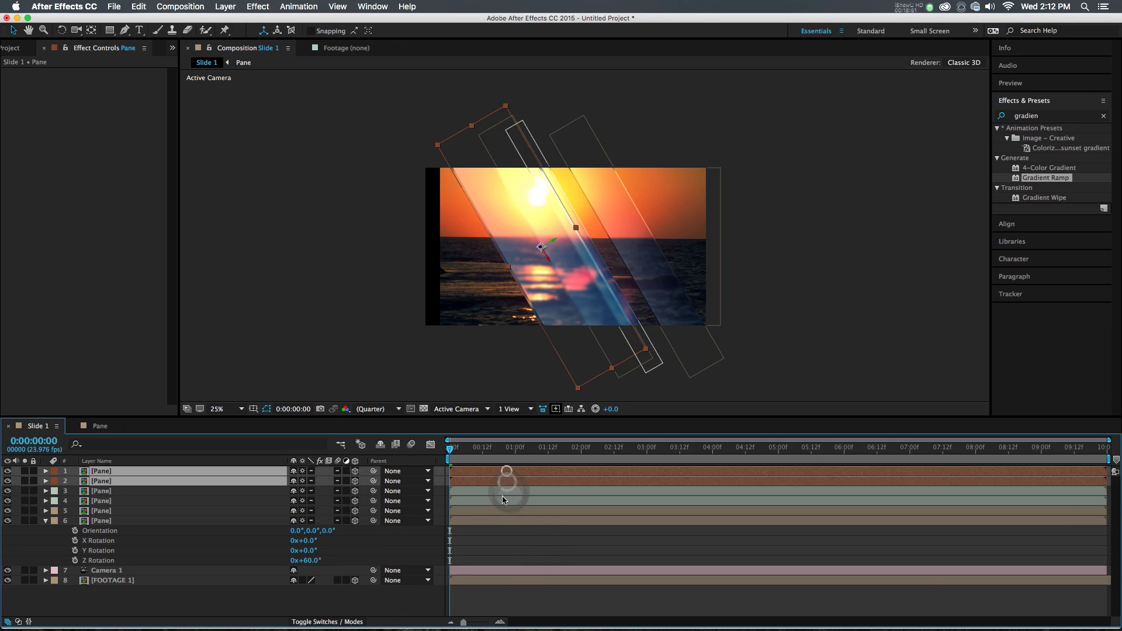
{"action": "left_click", "coordinate": [501, 511]}
{"action": "left_click", "coordinate": [504, 521], "text": "shift"}
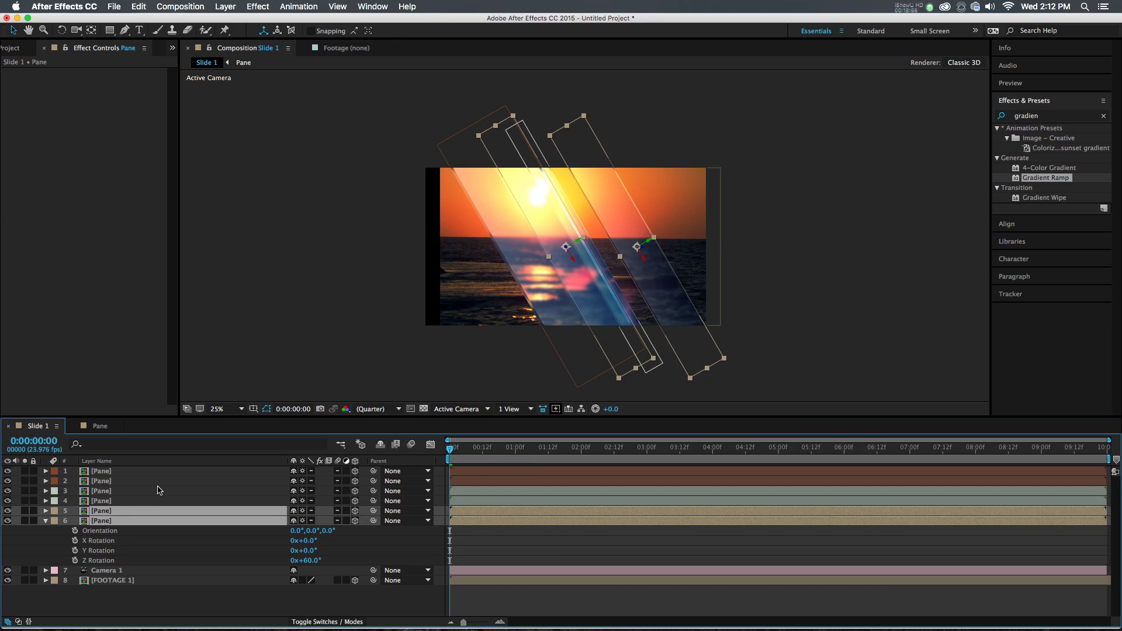
Show only the Position property for all six Pane layers at the timeline start, then select the uppermost Pane.
{"action": "left_click", "coordinate": [146, 471], "text": "shift"}
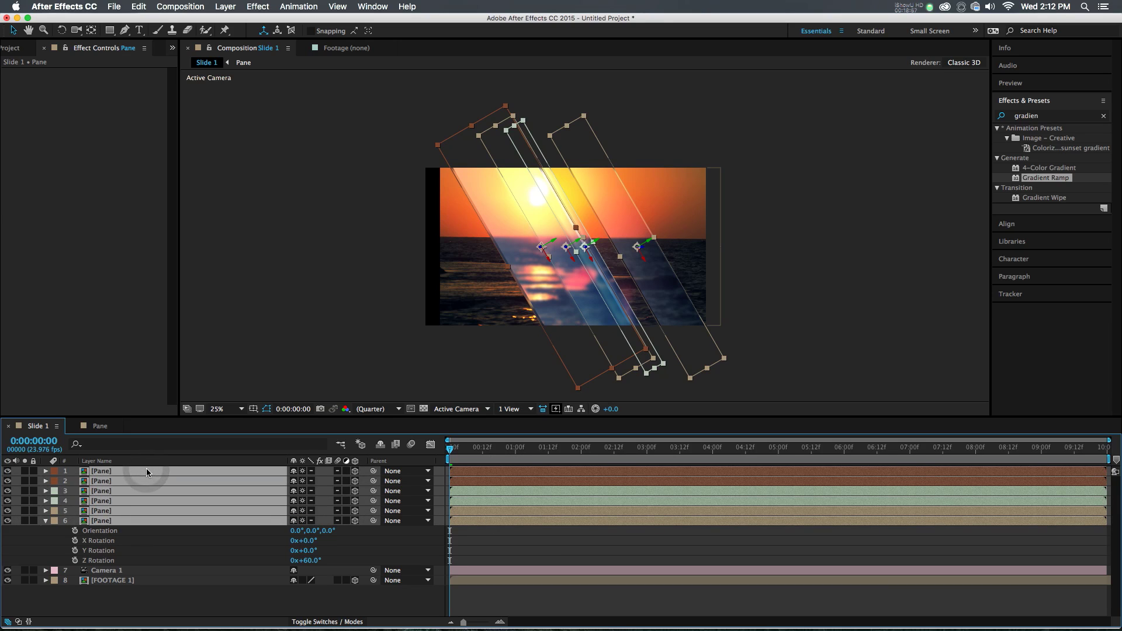
{"action": "left_click_drag", "start_coordinate": [494, 450], "coordinate": [395, 476]}
{"action": "key", "text": "p"}
{"action": "left_click", "coordinate": [494, 484]}
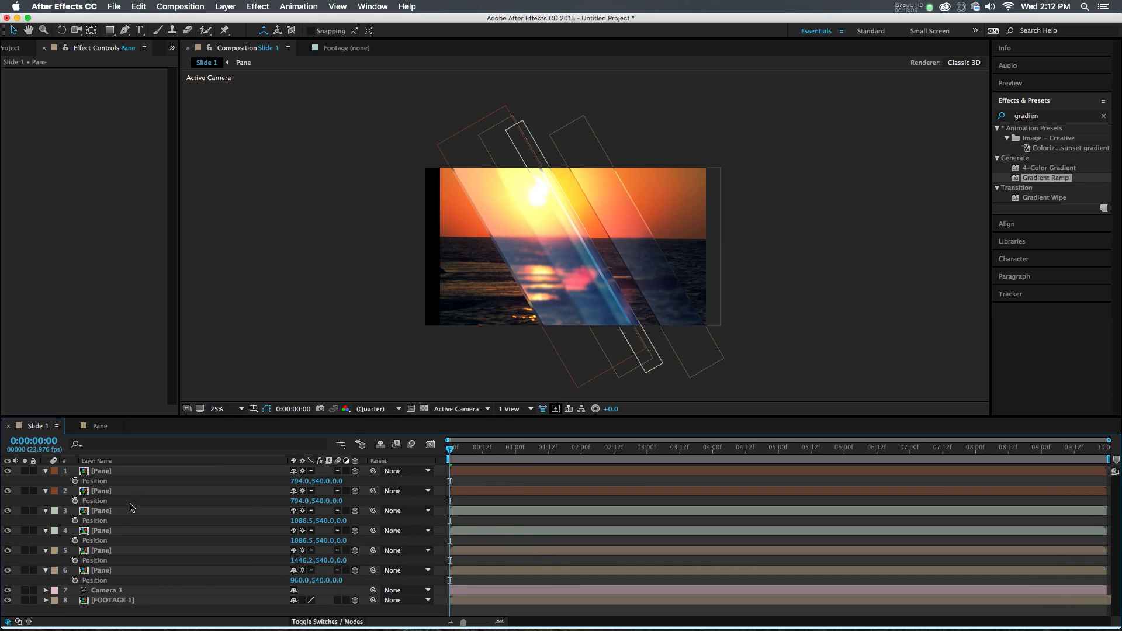
{"action": "left_click", "coordinate": [128, 472]}
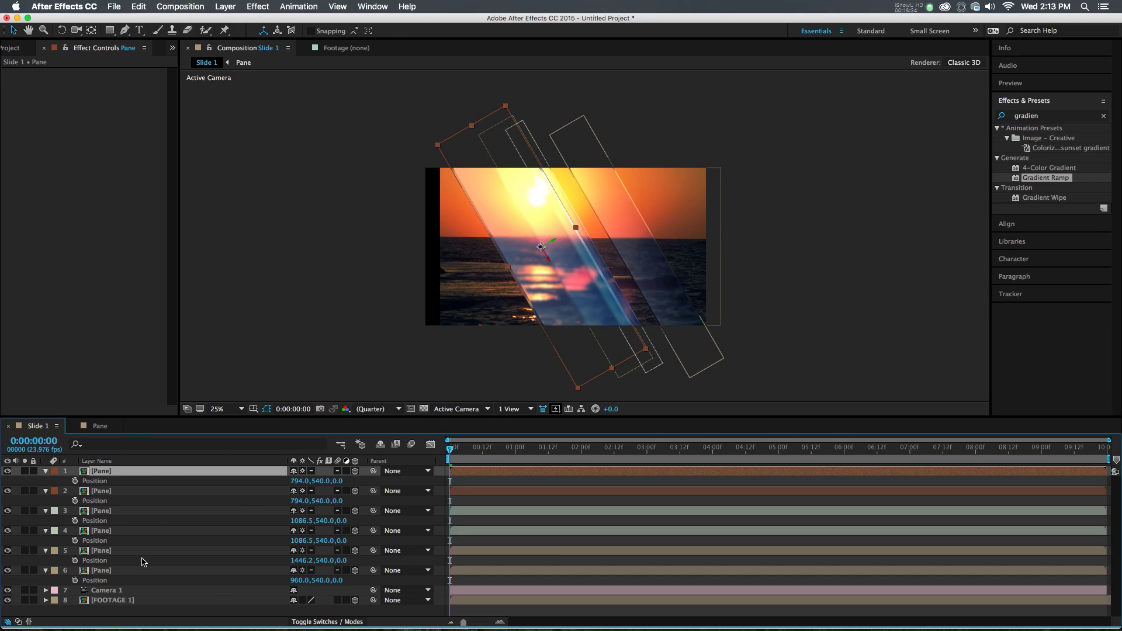
Move the sixth Pane layer to the top of the stack and reorder the others so green- and red-labelled Panes alternate.
{"action": "left_click_drag", "start_coordinate": [111, 571], "coordinate": [105, 472]}
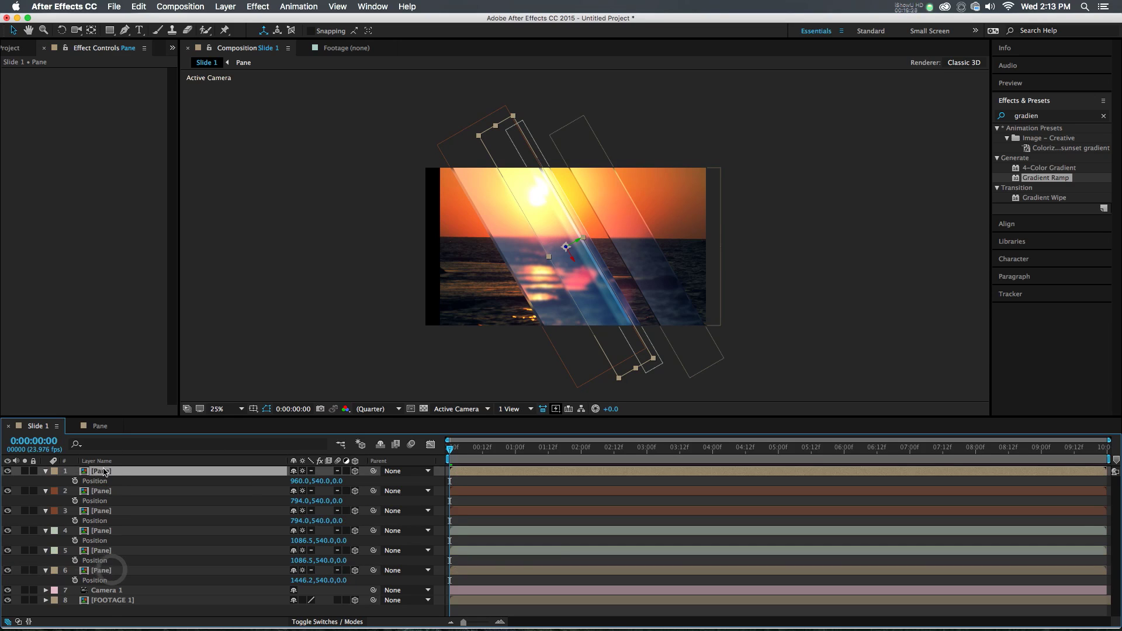
{"action": "mouse_move", "coordinate": [100, 550]}
{"action": "left_mouse_down"}
{"action": "mouse_move", "coordinate": [103, 494]}
{"action": "mouse_move", "coordinate": [112, 497]}
{"action": "mouse_move", "coordinate": [100, 562]}
{"action": "left_mouse_up"}
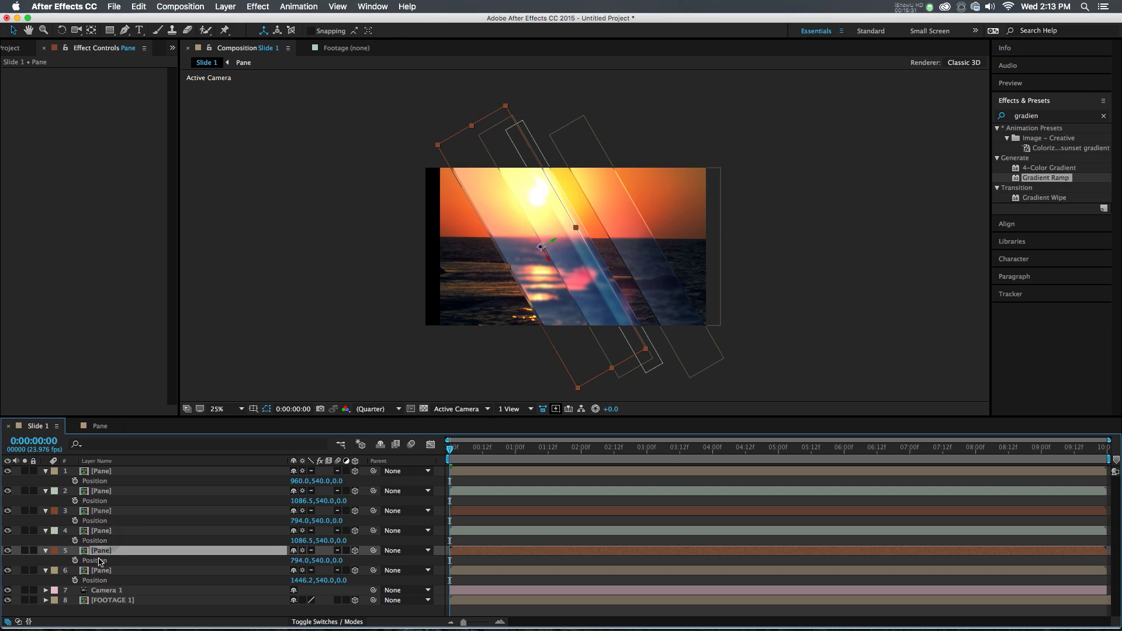
Set the Z positions of the first five Pane layers, from the top down, to -500, -400, -300, -200 and -100.
{"action": "left_click", "coordinate": [105, 471]}
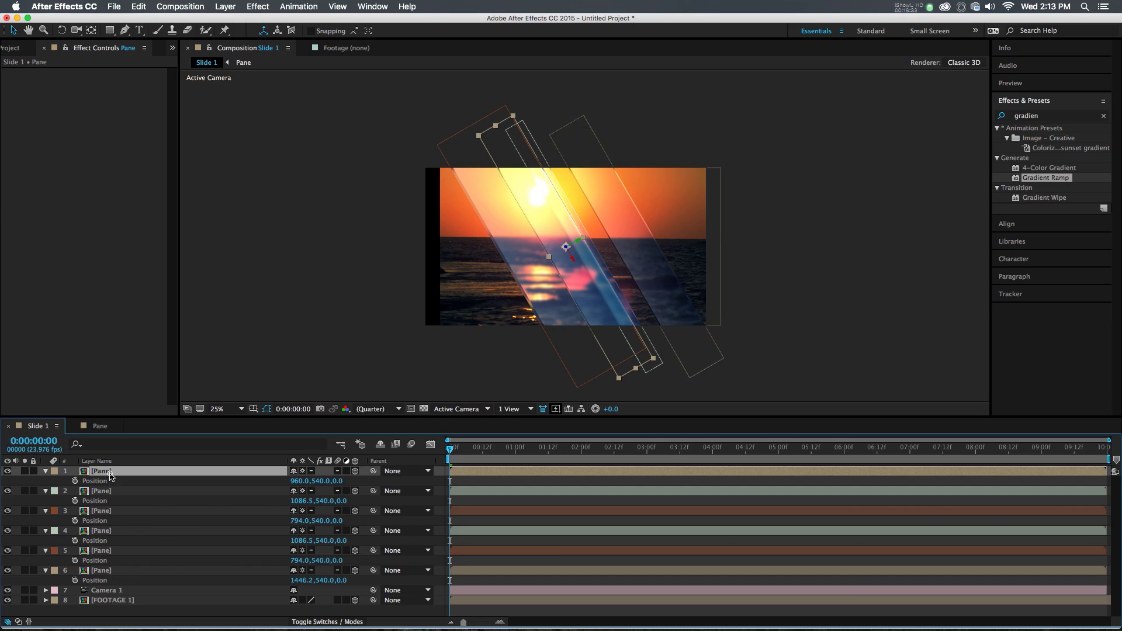
{"action": "left_click", "coordinate": [340, 482]}
{"action": "type", "text": "-500"}
{"action": "key", "text": "Return"}
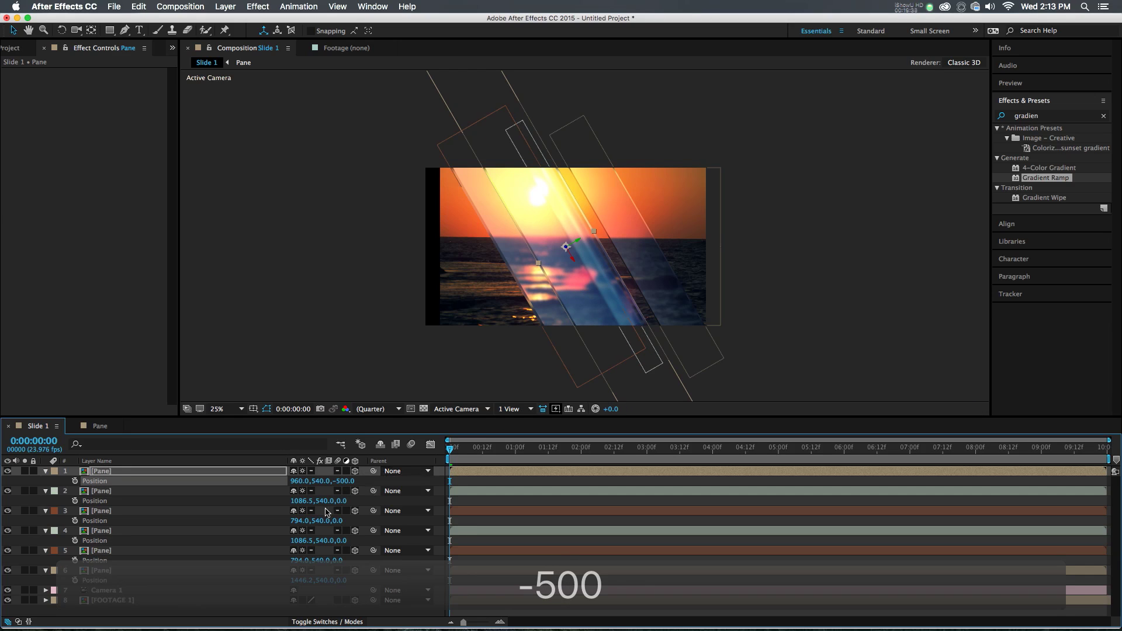
{"action": "type", "text": "-400"}
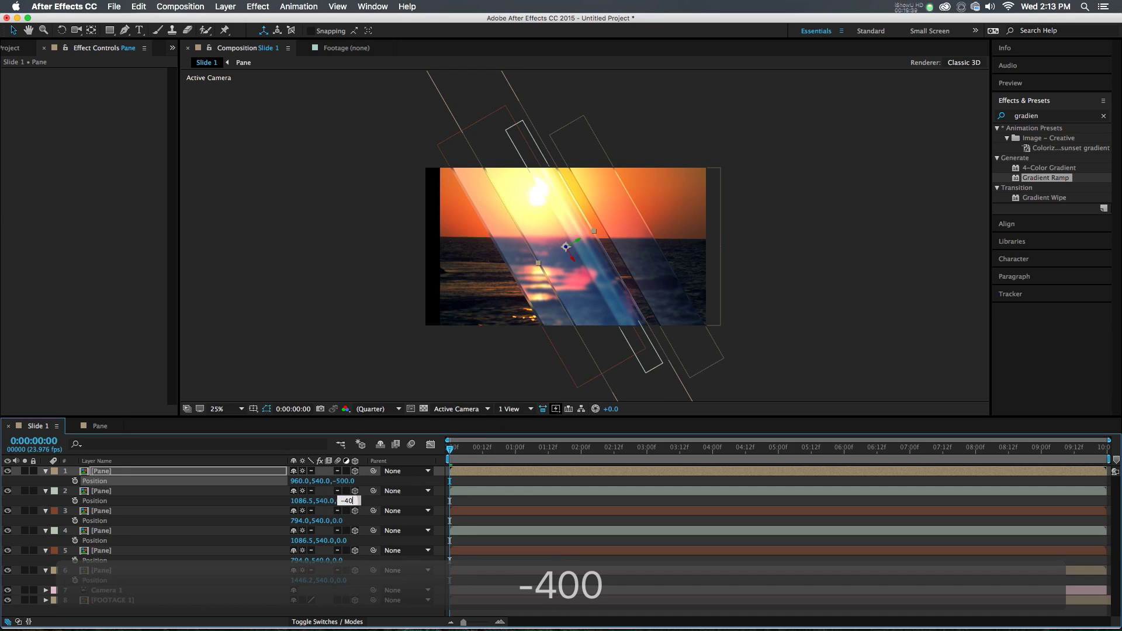
{"action": "key", "text": "Return"}
{"action": "type", "text": "-300"}
{"action": "key", "text": "Return"}
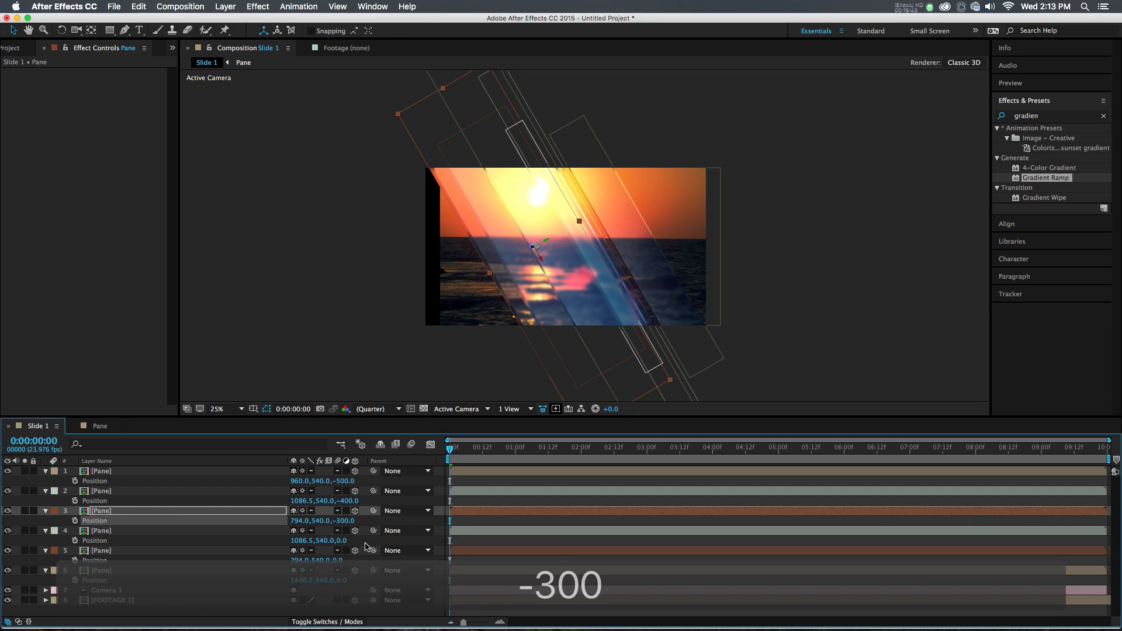
{"action": "type", "text": "-200"}
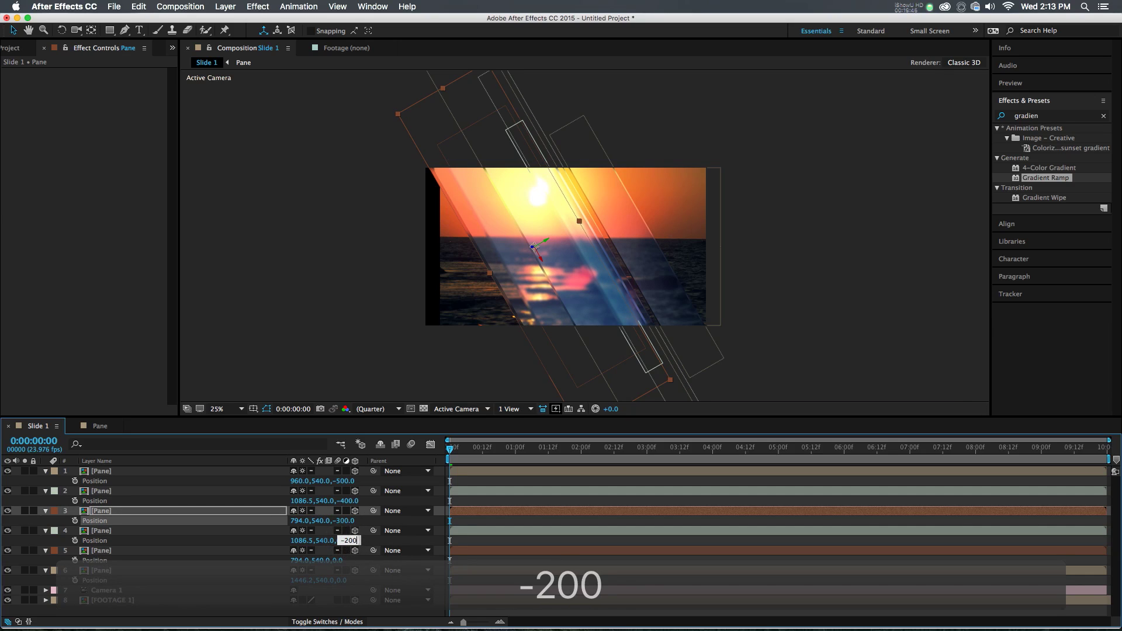
{"action": "key", "text": "Return"}
{"action": "type", "text": "-100"}
{"action": "key", "text": "Return"}
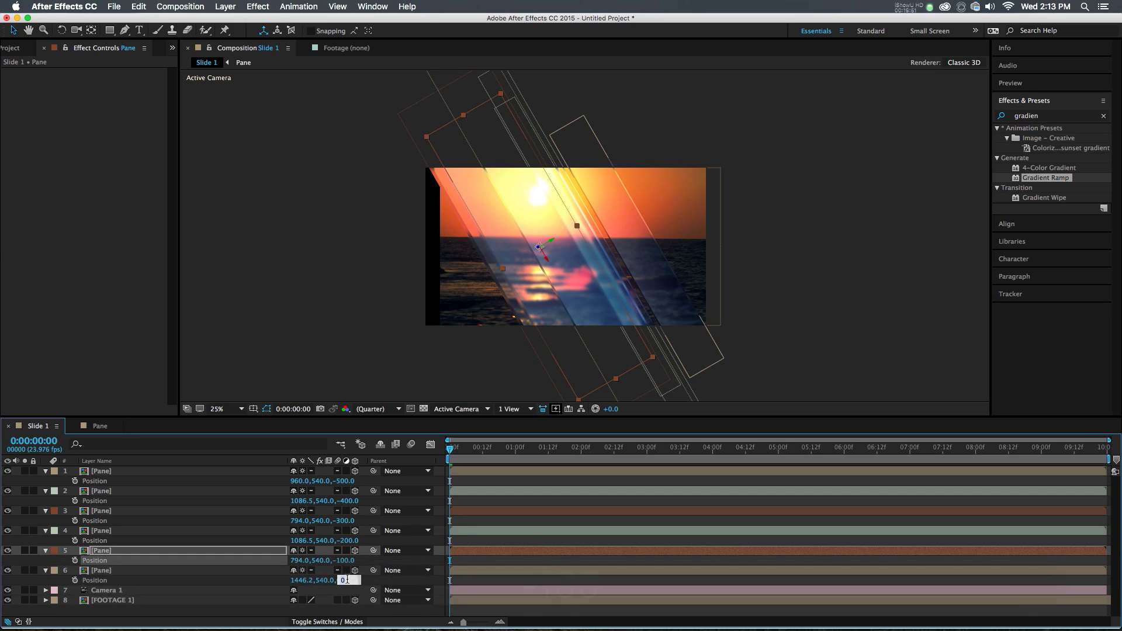
Set the sixth Pane layer's Z position to -600 and move that layer to the top of the stack.
{"action": "type", "text": "-600"}
{"action": "key", "text": "Return"}
{"action": "left_click_drag", "start_coordinate": [103, 573], "coordinate": [113, 471]}
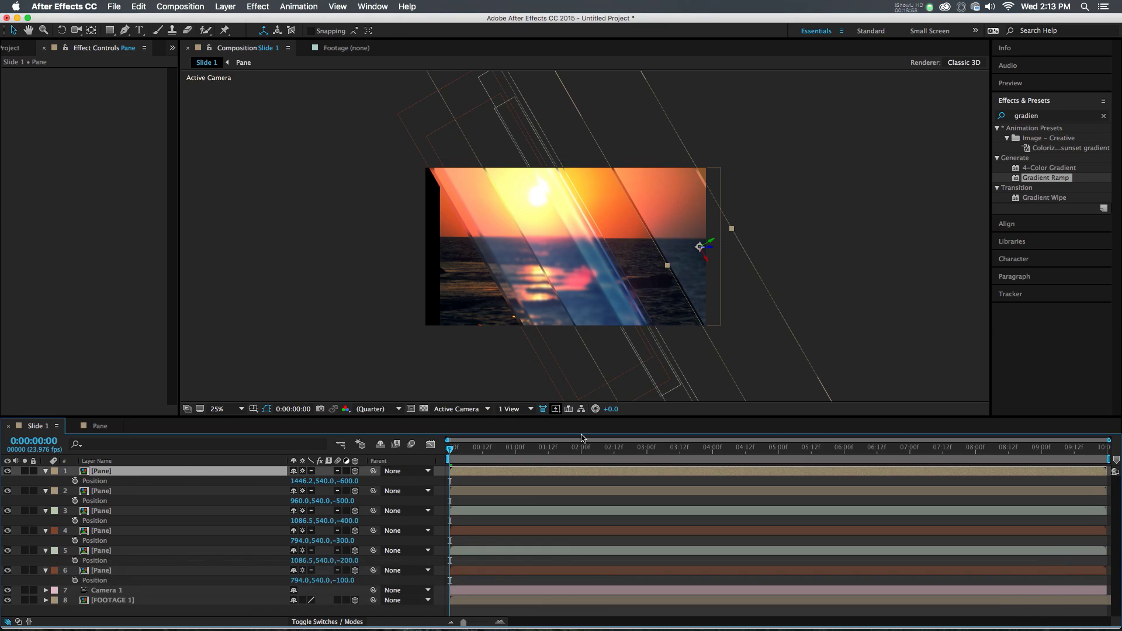
Preview the Slide 1 composition from 0:00:02:12 to check the layered glass panes.
{"action": "left_click_drag", "start_coordinate": [464, 450], "coordinate": [614, 450]}
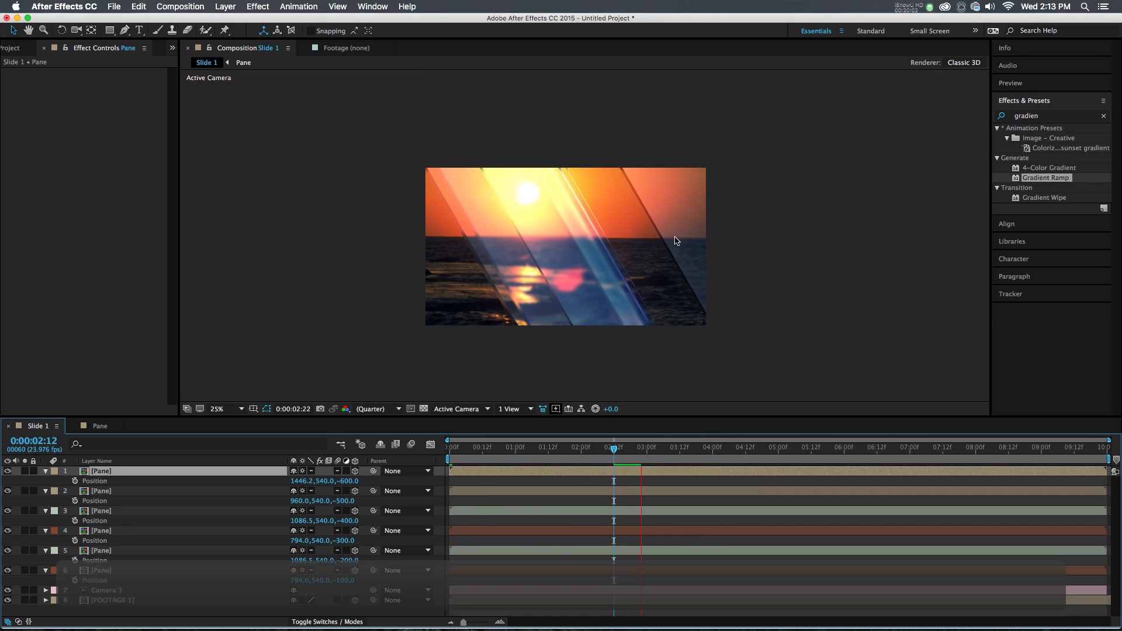
{"action": "key", "text": "space"}
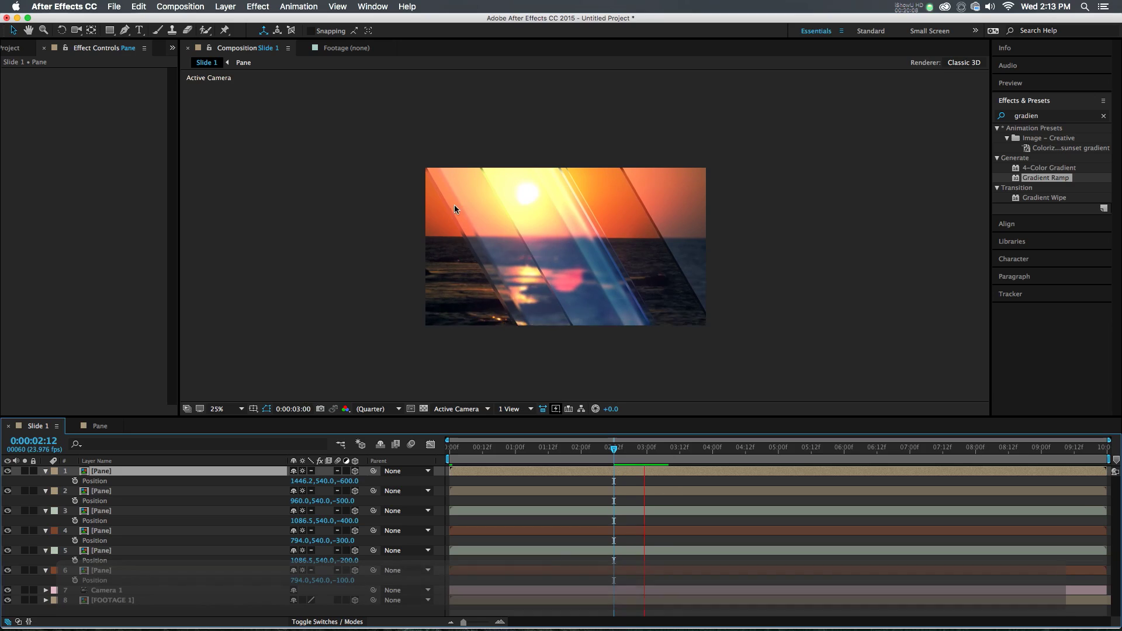
{"action": "key", "text": "space"}
Set Position keyframes for all six Pane layers at 0:00:00:00.
{"action": "key", "text": "Home"}
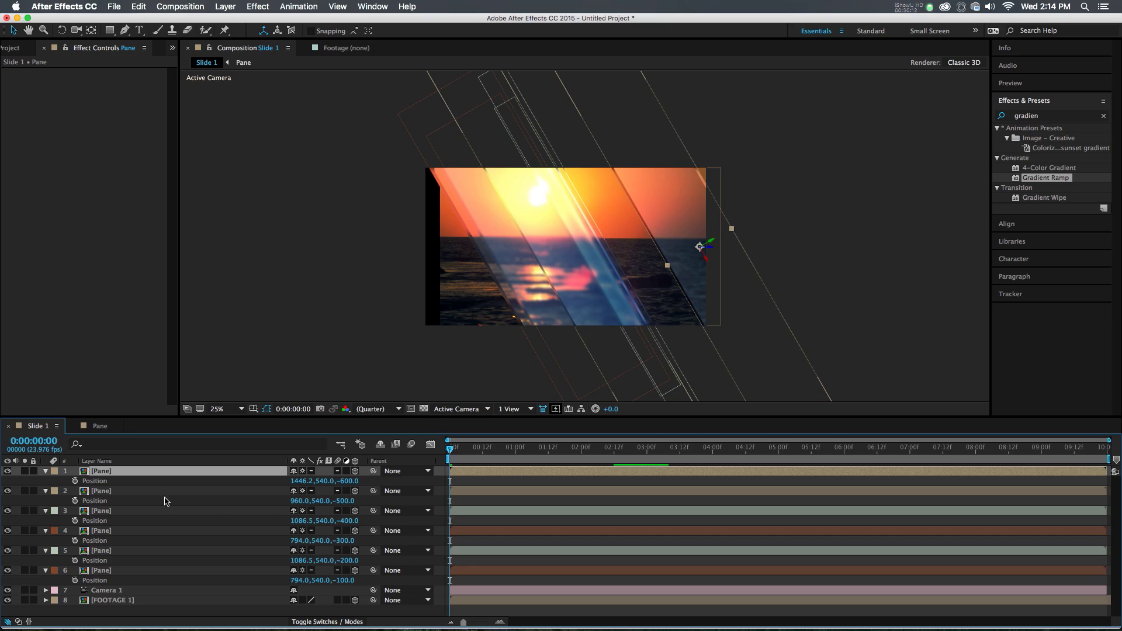
{"action": "key", "text": "ctrl+a"}
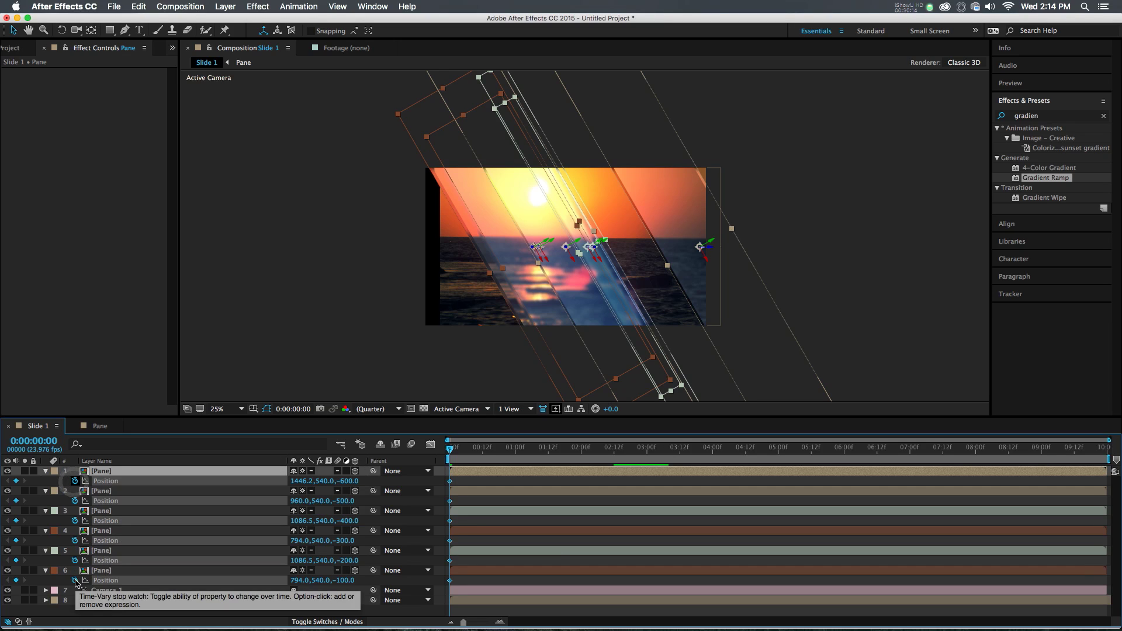
{"action": "left_click", "coordinate": [75, 481]}
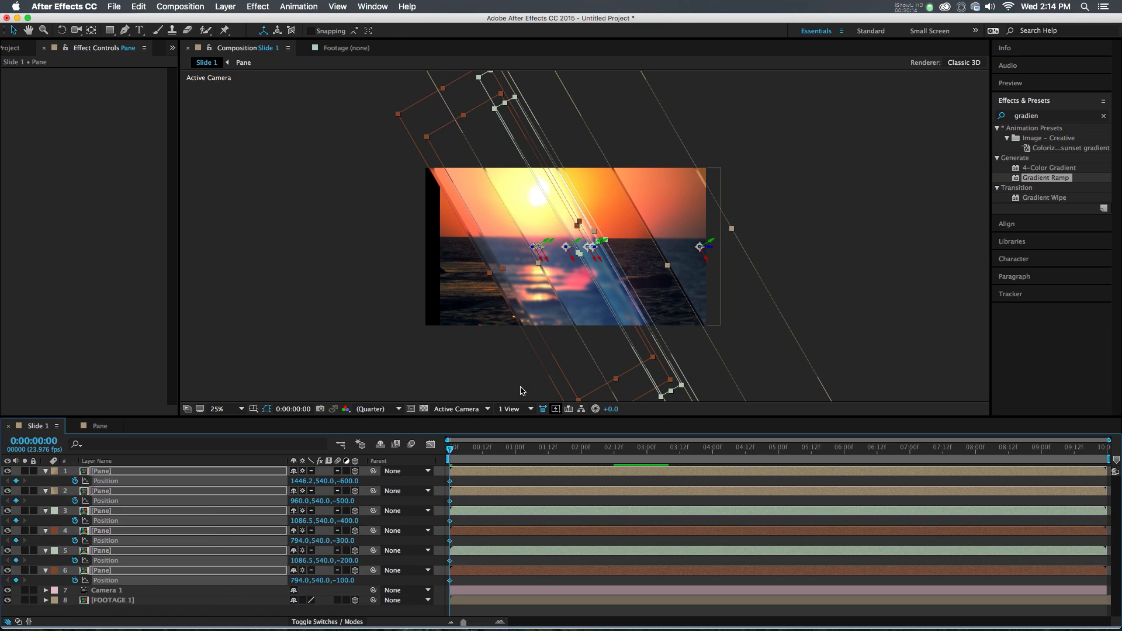
At the first frame, move the first Pane layer rightward to X about 1805 and the second leftward to X about 22, outside the footage.
{"action": "left_click", "coordinate": [492, 479]}
{"action": "left_click_drag", "start_coordinate": [734, 309], "coordinate": [834, 310]}
{"action": "left_click", "coordinate": [614, 367]}
{"action": "left_click_drag", "start_coordinate": [613, 366], "coordinate": [387, 394]}
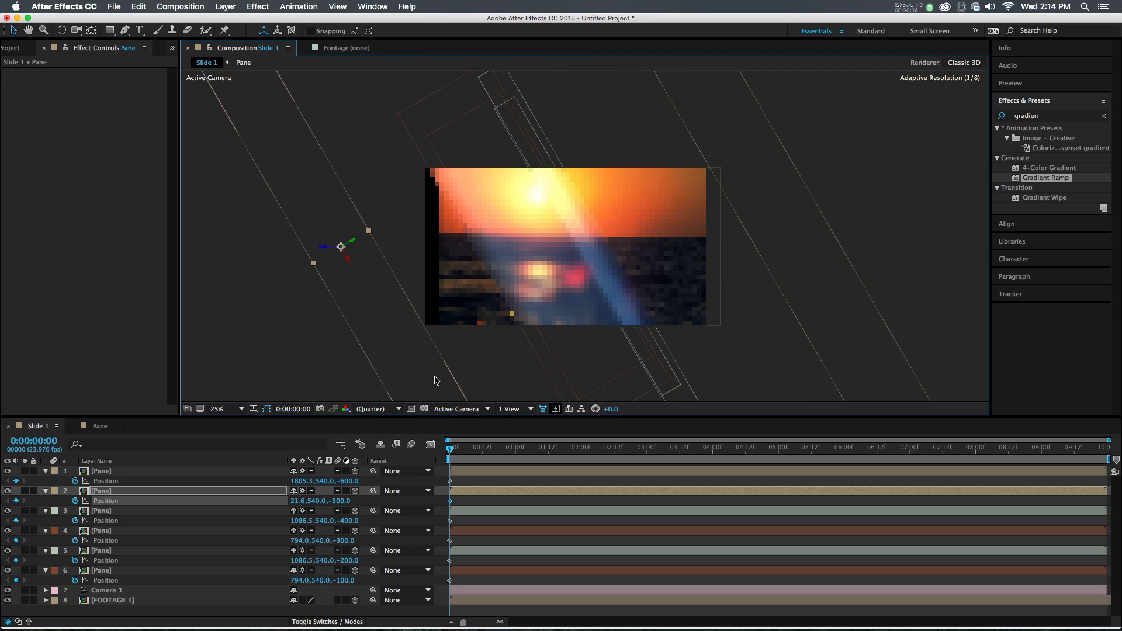
Move the remaining Panes out of frame: third to X about 1925, fourth about 2258, fifth about 2879 and sixth about -899.
{"action": "left_click_drag", "start_coordinate": [594, 337], "coordinate": [876, 331]}
{"action": "left_click_drag", "start_coordinate": [609, 358], "coordinate": [396, 394]}
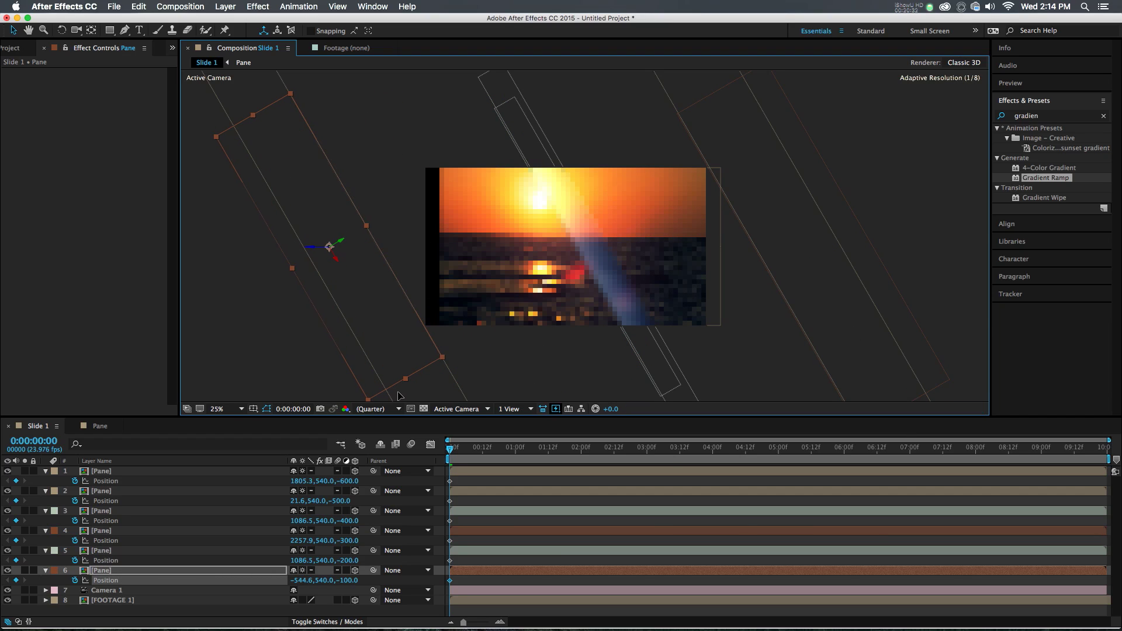
{"action": "left_click_drag", "start_coordinate": [657, 361], "coordinate": [836, 353]}
{"action": "left_click_drag", "start_coordinate": [653, 348], "coordinate": [977, 327]}
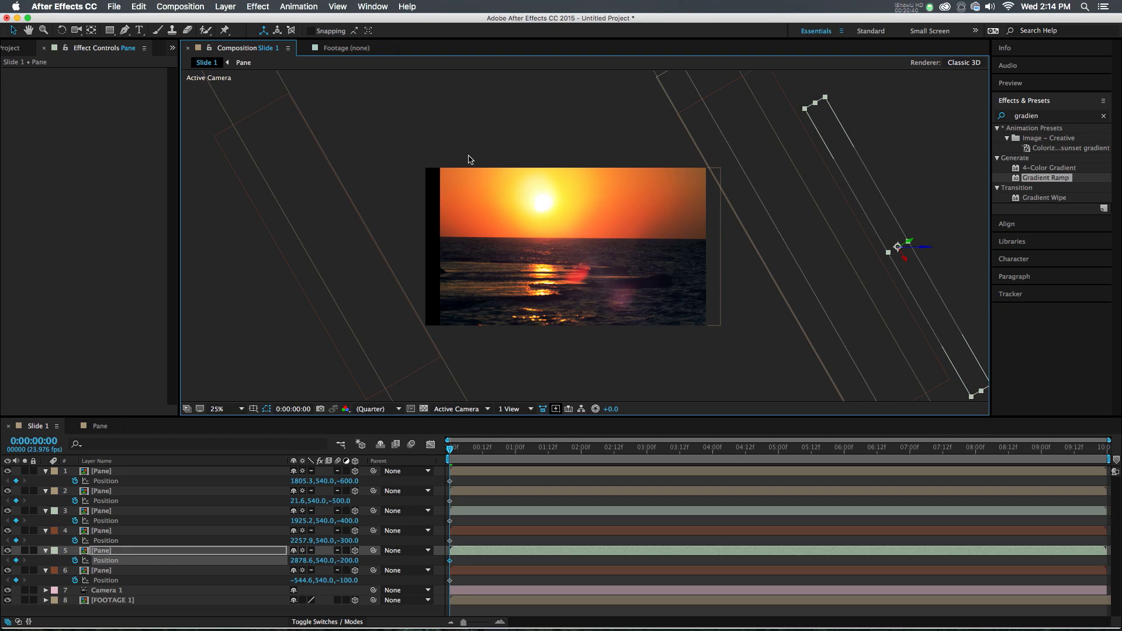
{"action": "left_click_drag", "start_coordinate": [353, 348], "coordinate": [299, 348]}
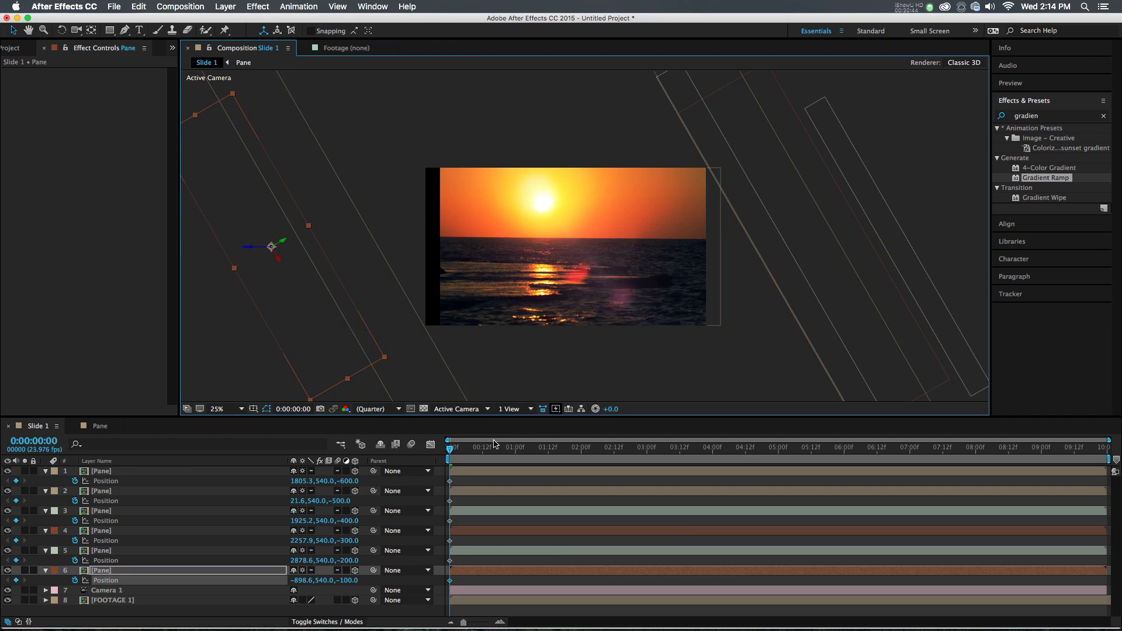
At 0:00:09:23, move the sixth Pane layer to X about 1656 and the second to X about 536.
{"action": "left_click_drag", "start_coordinate": [495, 454], "coordinate": [1103, 449]}
{"action": "key", "text": "comma"}
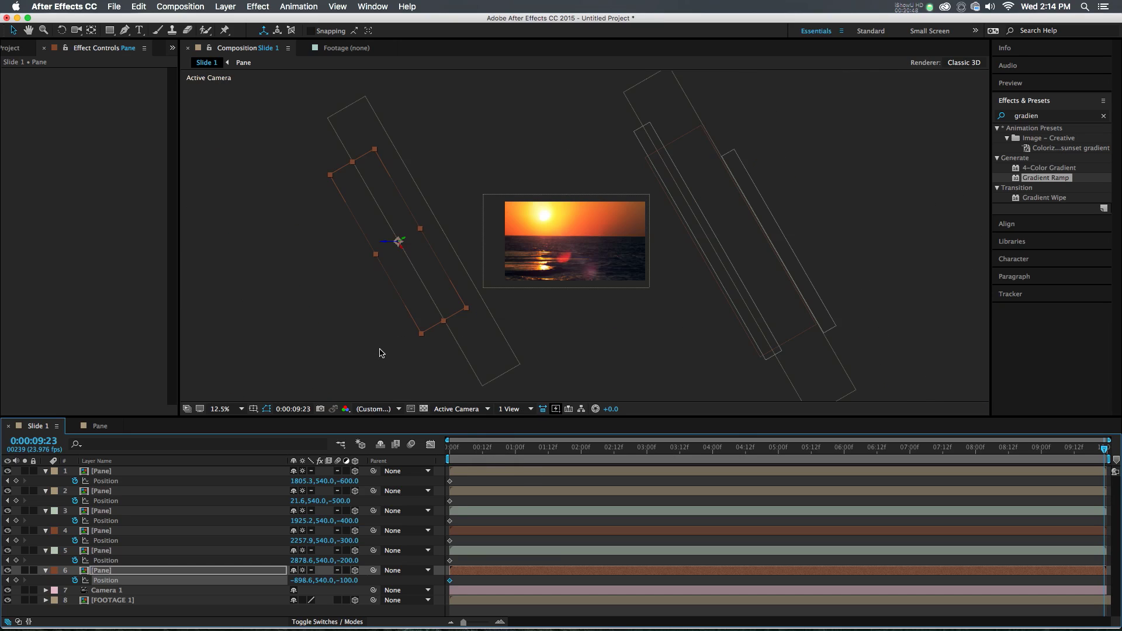
{"action": "left_click_drag", "start_coordinate": [411, 312], "coordinate": [657, 307]}
{"action": "left_click_drag", "start_coordinate": [481, 333], "coordinate": [562, 335]}
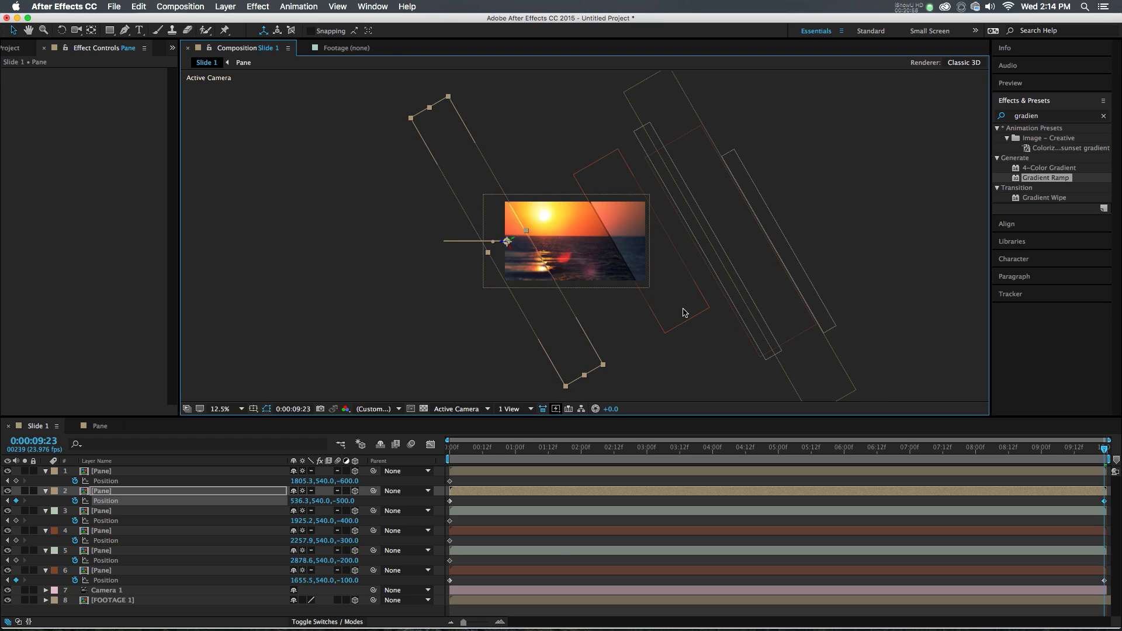
Set end positions for the fifth Pane at X about 316, first at 1418, fourth at 318 and third at 1126.
{"action": "left_click_drag", "start_coordinate": [816, 302], "coordinate": [545, 342]}
{"action": "left_click_drag", "start_coordinate": [818, 351], "coordinate": [742, 364]}
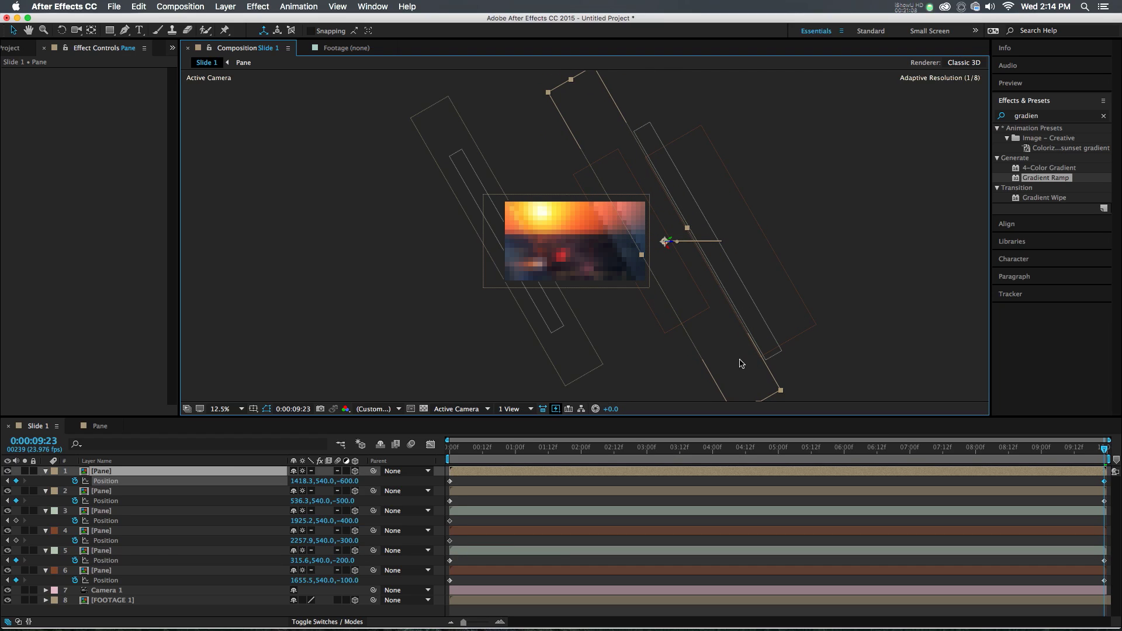
{"action": "left_click_drag", "start_coordinate": [797, 326], "coordinate": [566, 351]}
{"action": "left_click_drag", "start_coordinate": [743, 303], "coordinate": [636, 304]}
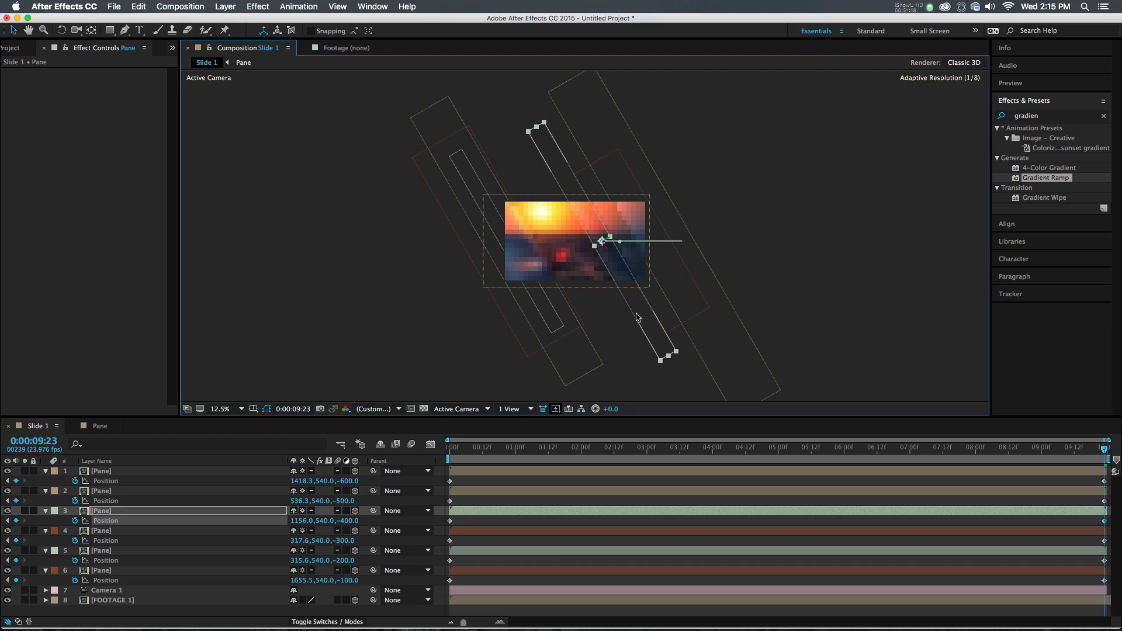
Refine the end positions by moving the third Pane layer to X about 1069 and the sixth to X about 1766.
{"action": "scroll", "coordinate": [630, 280], "scroll_direction": "up", "scroll_amount": 2}
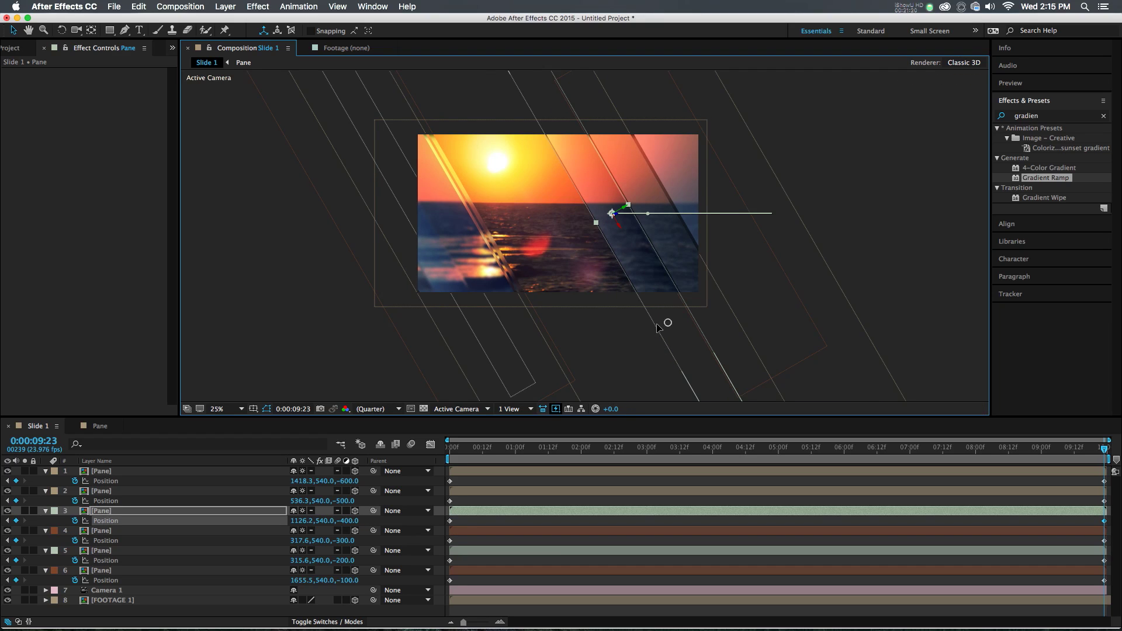
{"action": "left_click_drag", "start_coordinate": [657, 325], "coordinate": [644, 326]}
{"action": "left_click_drag", "start_coordinate": [730, 328], "coordinate": [752, 327]}
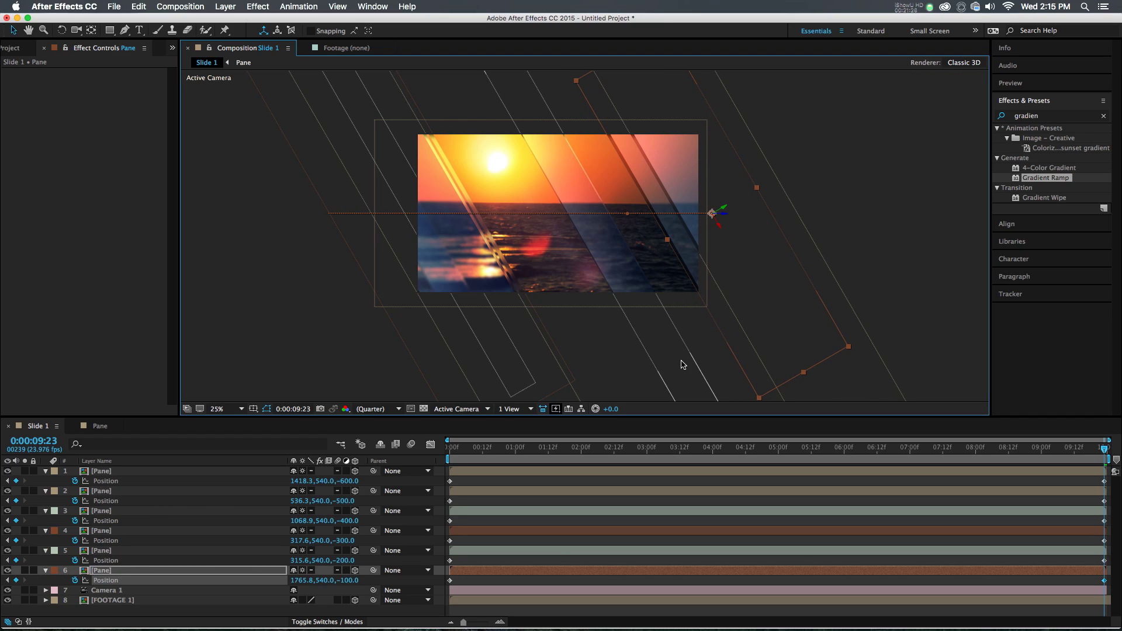
Set the sixth Pane layer's Y scale to 150%.
{"action": "key", "text": "s"}
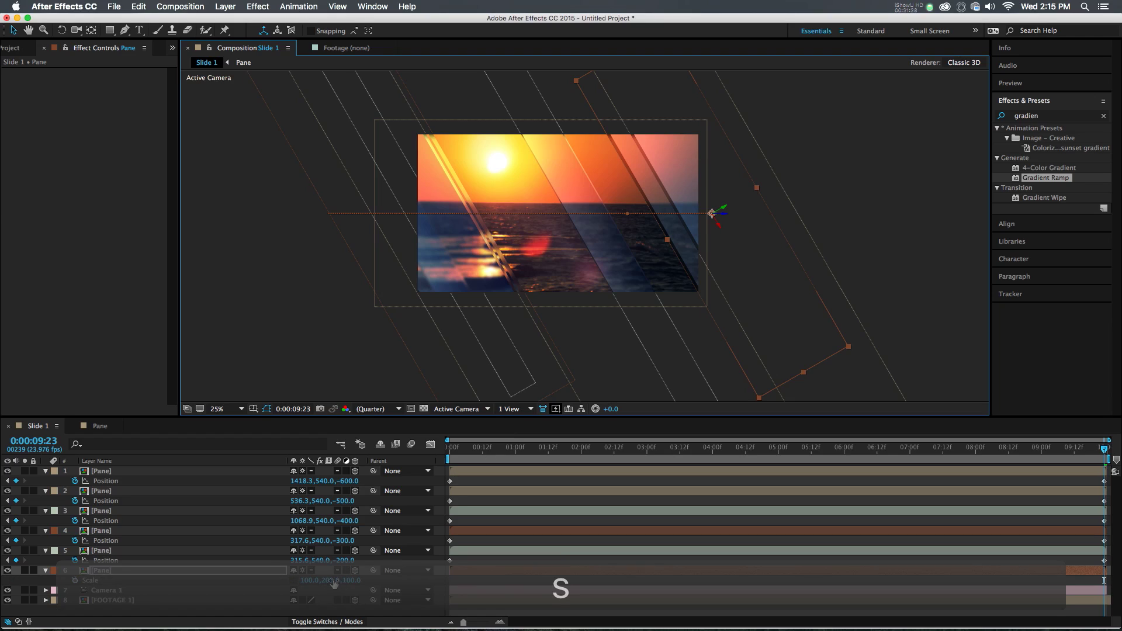
{"action": "left_click", "coordinate": [328, 580]}
{"action": "type", "text": "150"}
{"action": "key", "text": "Return"}
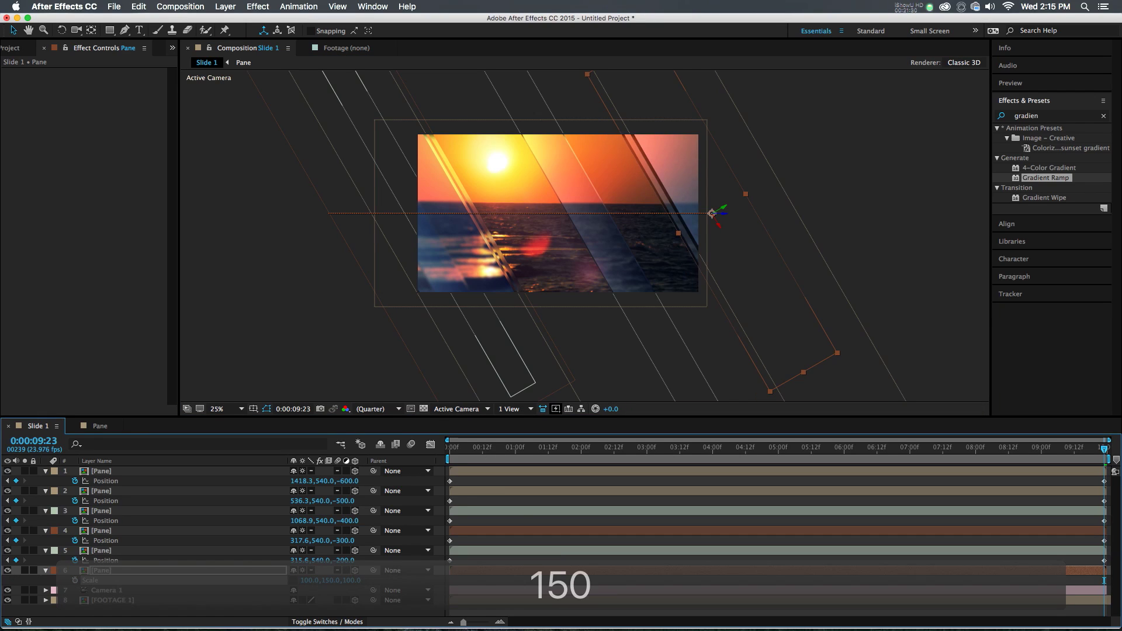
In the Pane composition, set the Edge 2 Adjustment layer's Y scale to 2% and return to Slide 1.
{"action": "double_click", "coordinate": [558, 571]}
{"action": "left_click", "coordinate": [485, 471]}
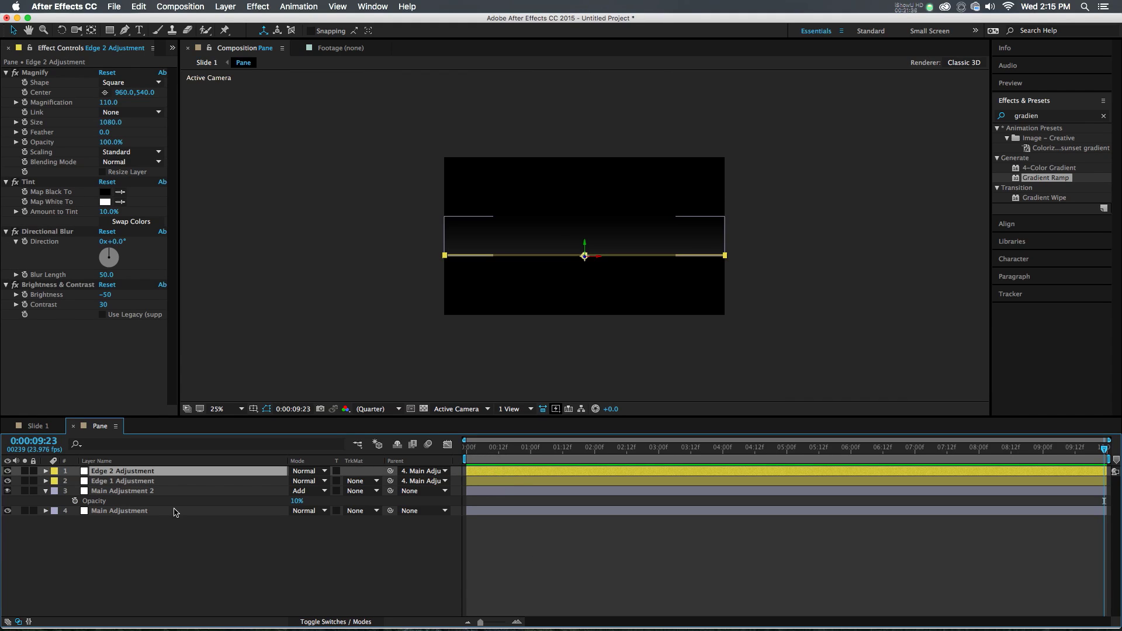
{"action": "key", "text": "s"}
{"action": "left_click", "coordinate": [326, 481]}
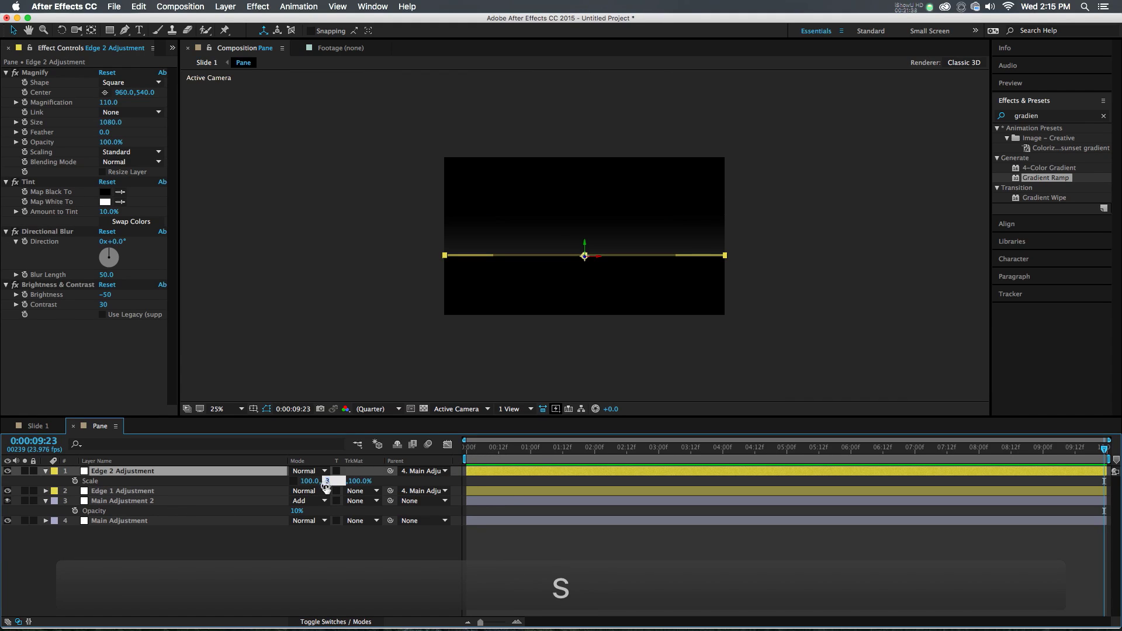
{"action": "key", "text": "Down"}
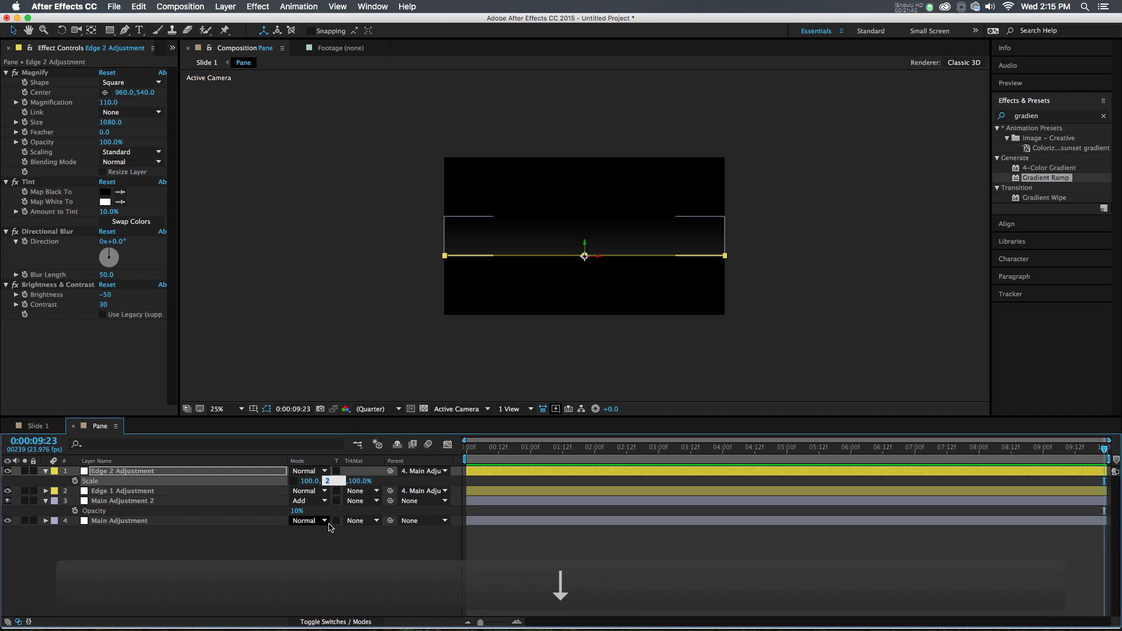
{"action": "left_click", "coordinate": [44, 430]}
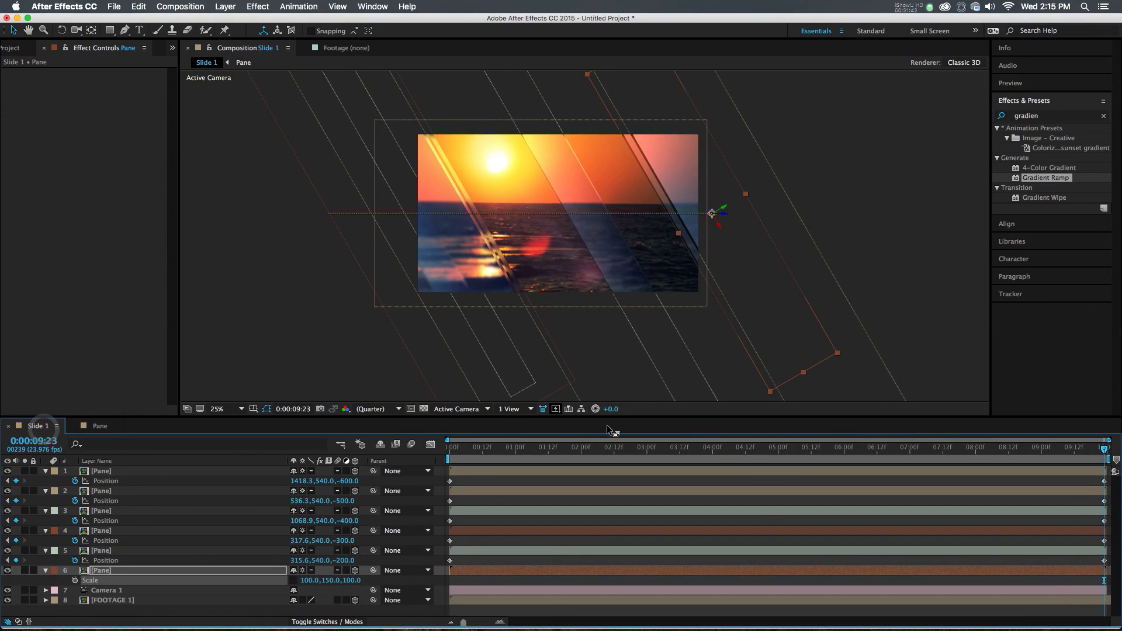
Reduce the Edge 2 Adjustment layer's Y scale further in Pane, and scrub through Slide 1 back to its first frame.
{"action": "left_click", "coordinate": [100, 427]}
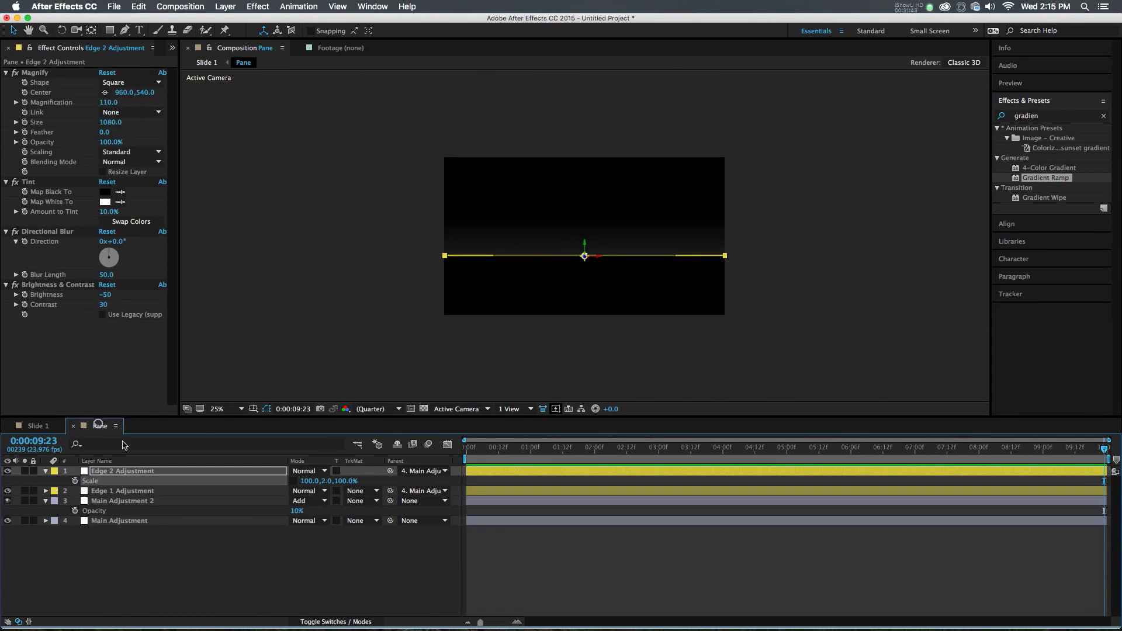
{"action": "left_click", "coordinate": [328, 481]}
{"action": "left_click", "coordinate": [33, 426]}
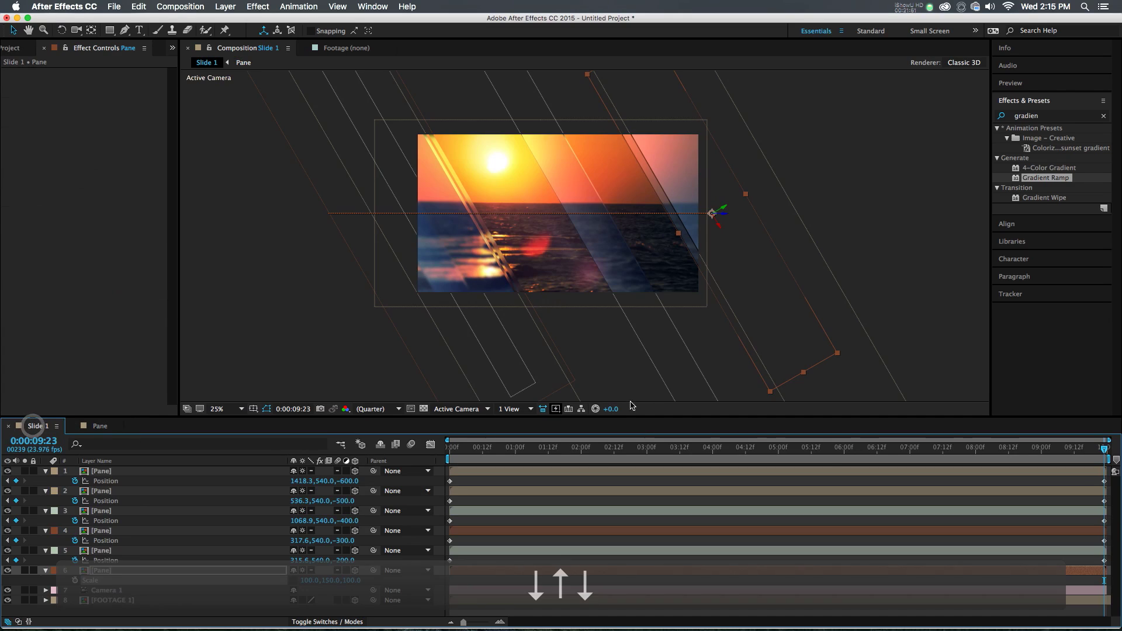
{"action": "left_click", "coordinate": [566, 451]}
{"action": "left_click_drag", "start_coordinate": [682, 456], "coordinate": [451, 456]}
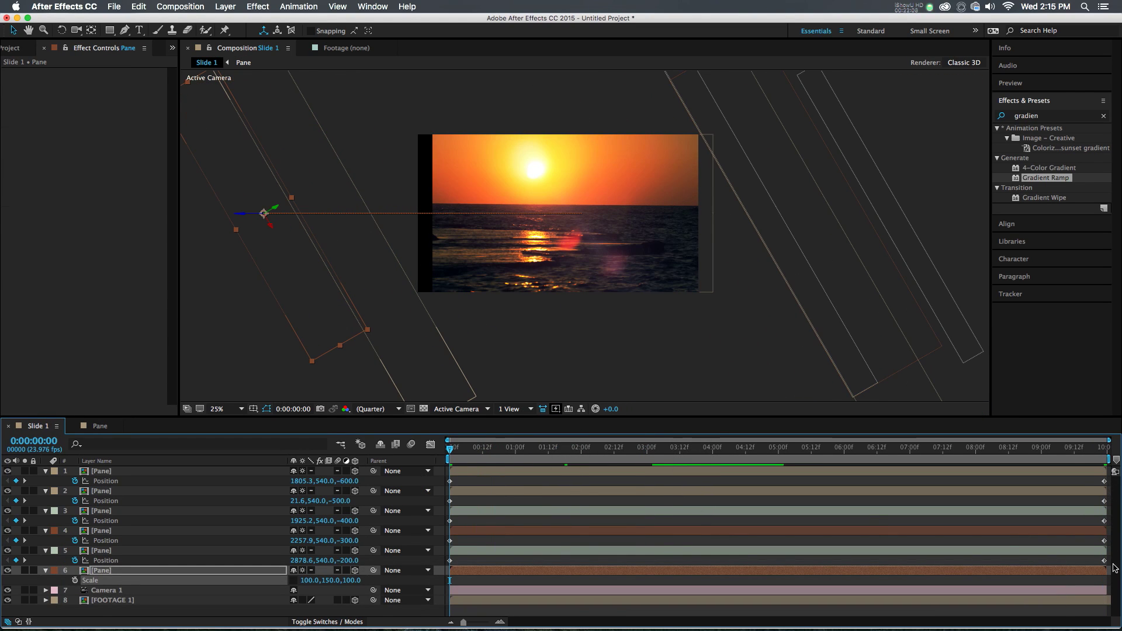
Show the sixth Pane layer's Position and select the Position properties of all six Pane layers in the Graph Editor.
{"action": "left_click", "coordinate": [1001, 570]}
{"action": "key", "text": "p"}
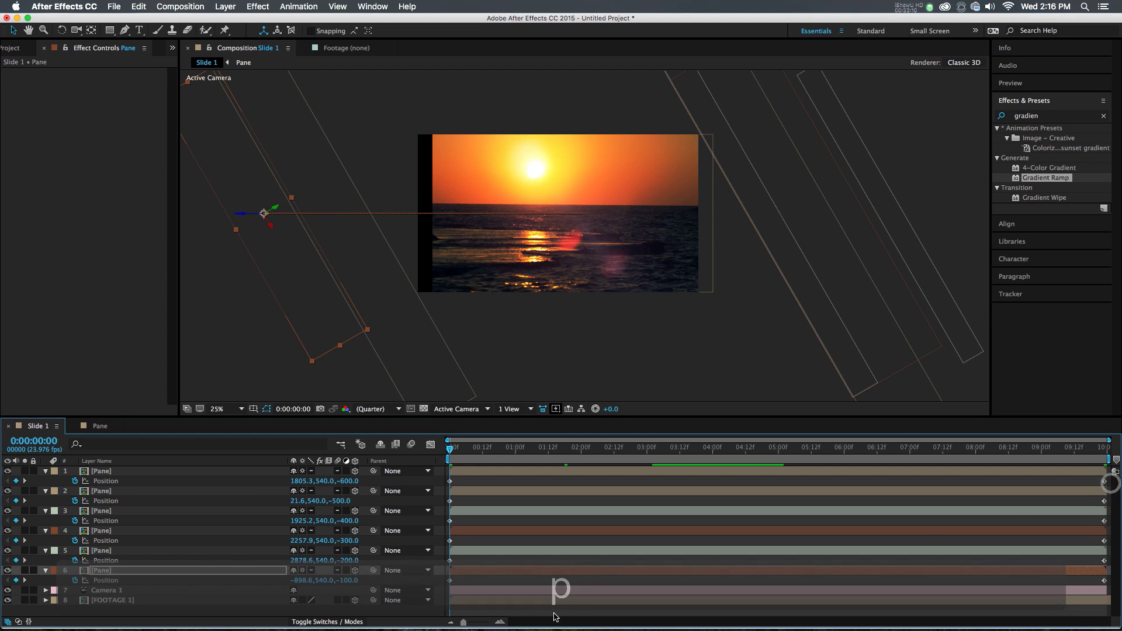
{"action": "left_click", "coordinate": [431, 446]}
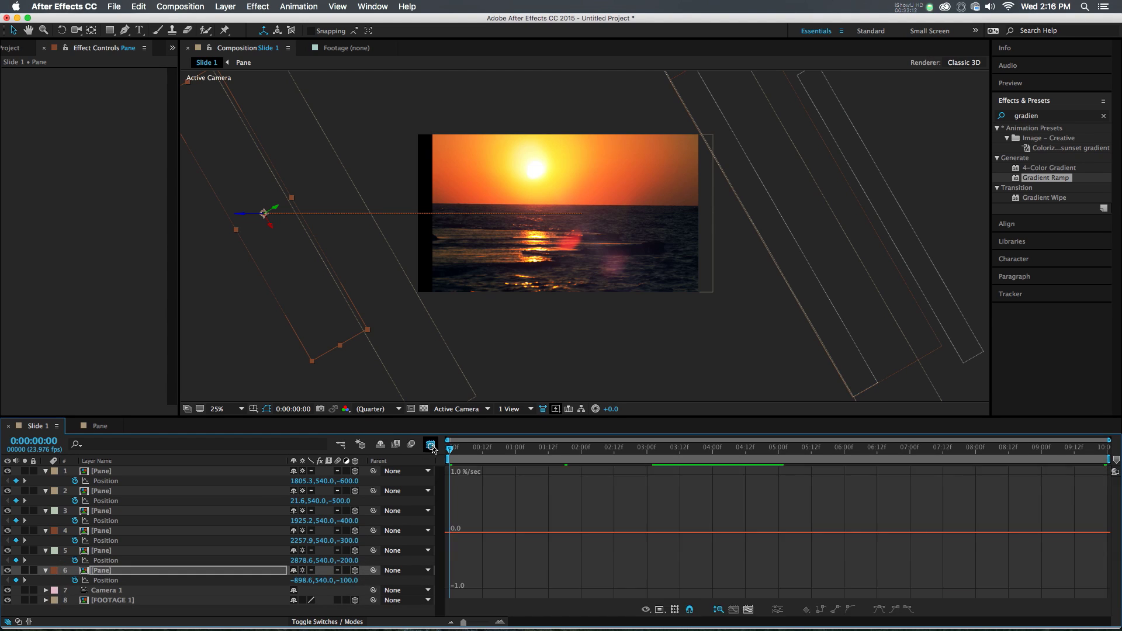
{"action": "left_click", "coordinate": [106, 580]}
{"action": "left_click", "coordinate": [108, 560], "text": "shift"}
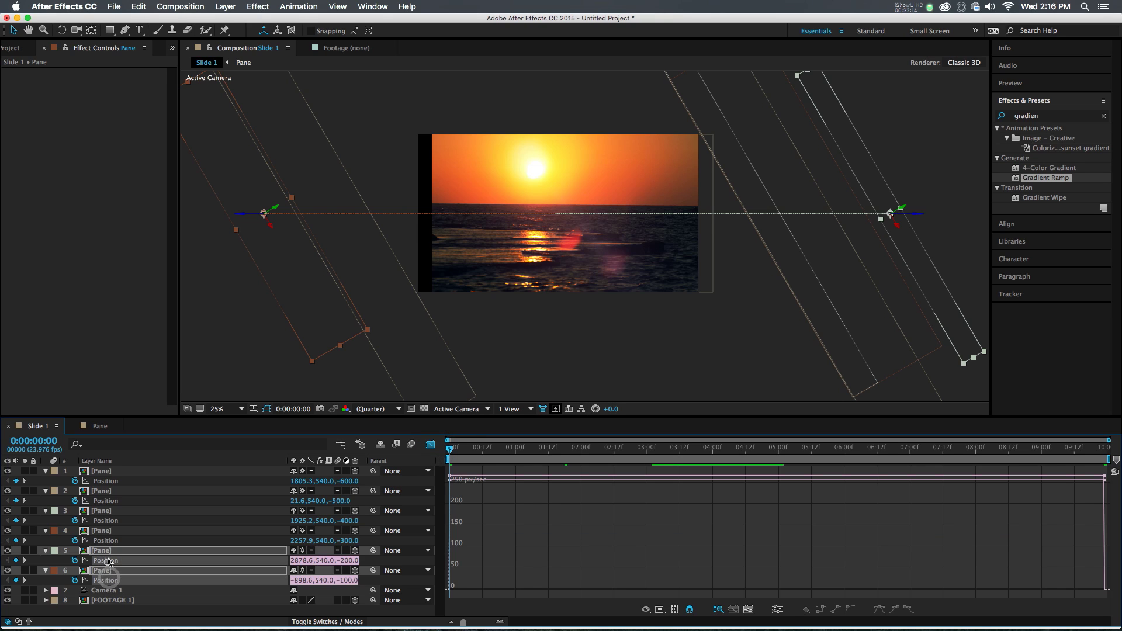
{"action": "left_click", "coordinate": [105, 541], "text": "shift"}
{"action": "left_click", "coordinate": [106, 521], "text": "shift"}
{"action": "left_click", "coordinate": [106, 501], "text": "shift"}
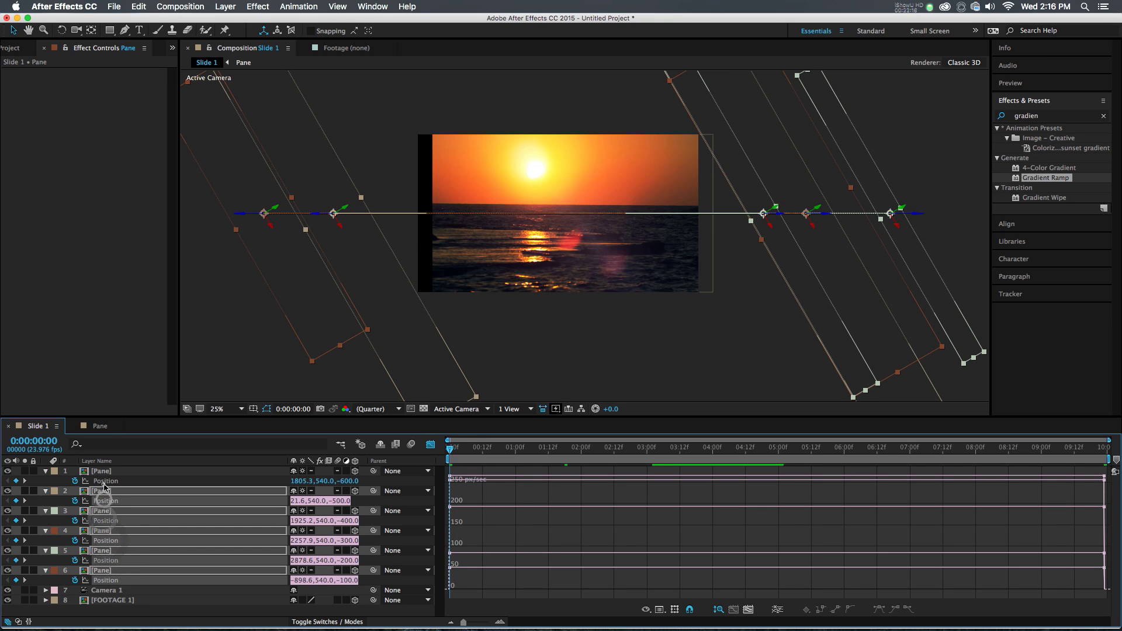
{"action": "left_click", "coordinate": [106, 481], "text": "shift"}
{"action": "mouse_move", "coordinate": [1109, 478]}
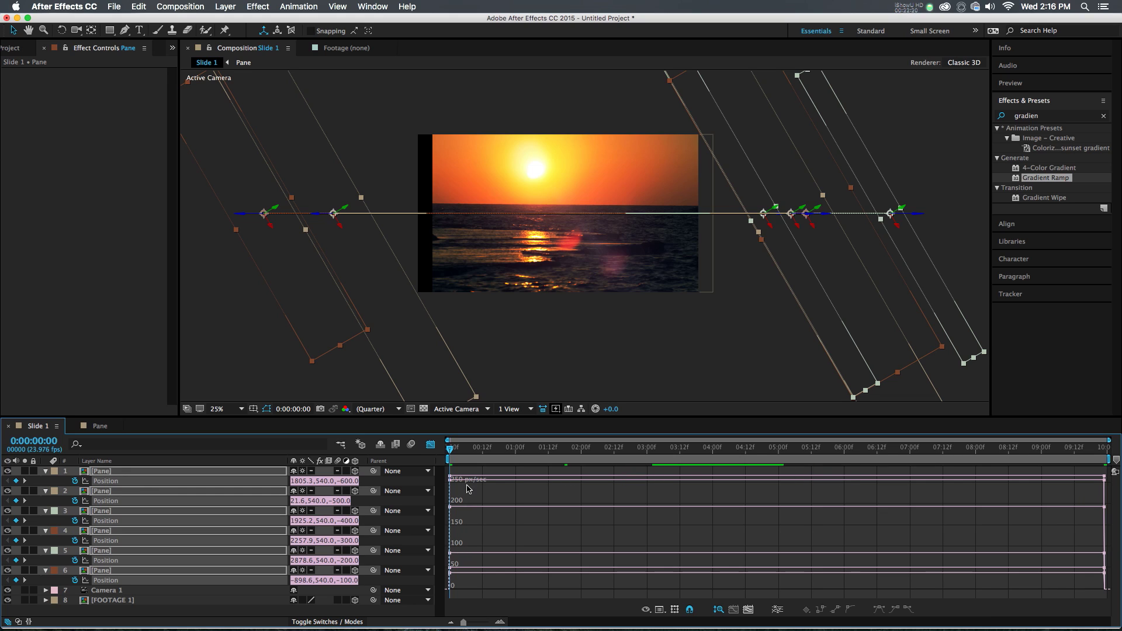
Switch the Position curves to the value graph and back to the speed graph.
{"action": "left_click", "coordinate": [664, 612]}
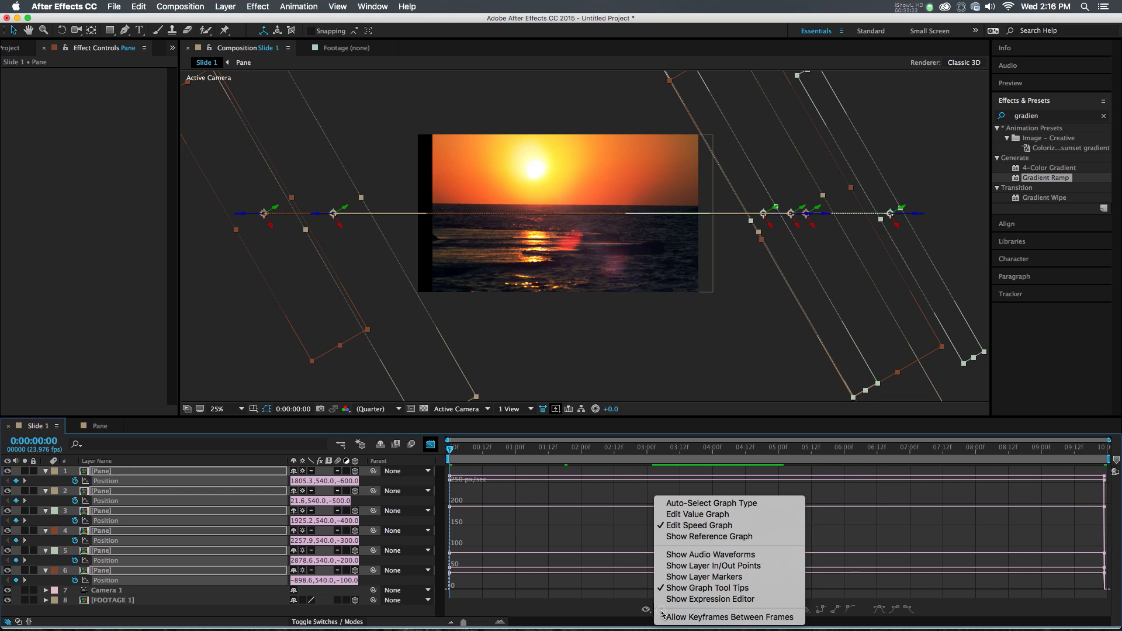
{"action": "left_click", "coordinate": [695, 515]}
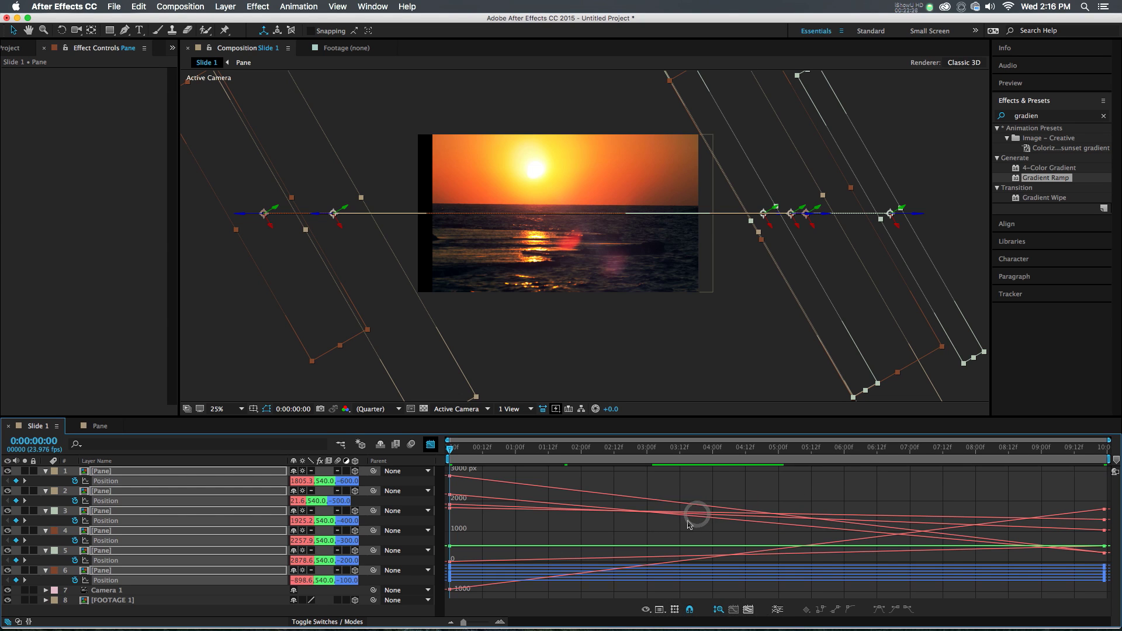
{"action": "left_click", "coordinate": [666, 611]}
{"action": "left_click", "coordinate": [686, 527]}
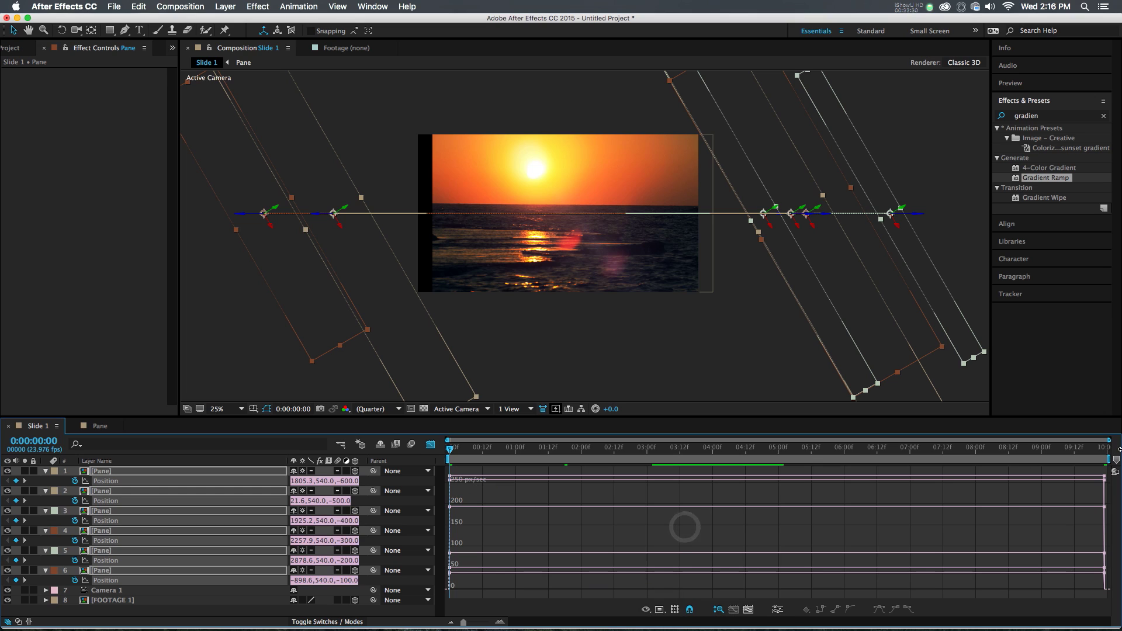
Easy Ease all selected Position keyframes, extending the end influence to mid-timeline and shortening the start influence to almost nothing for a fast start.
{"action": "left_click_drag", "start_coordinate": [1112, 478], "coordinate": [439, 589]}
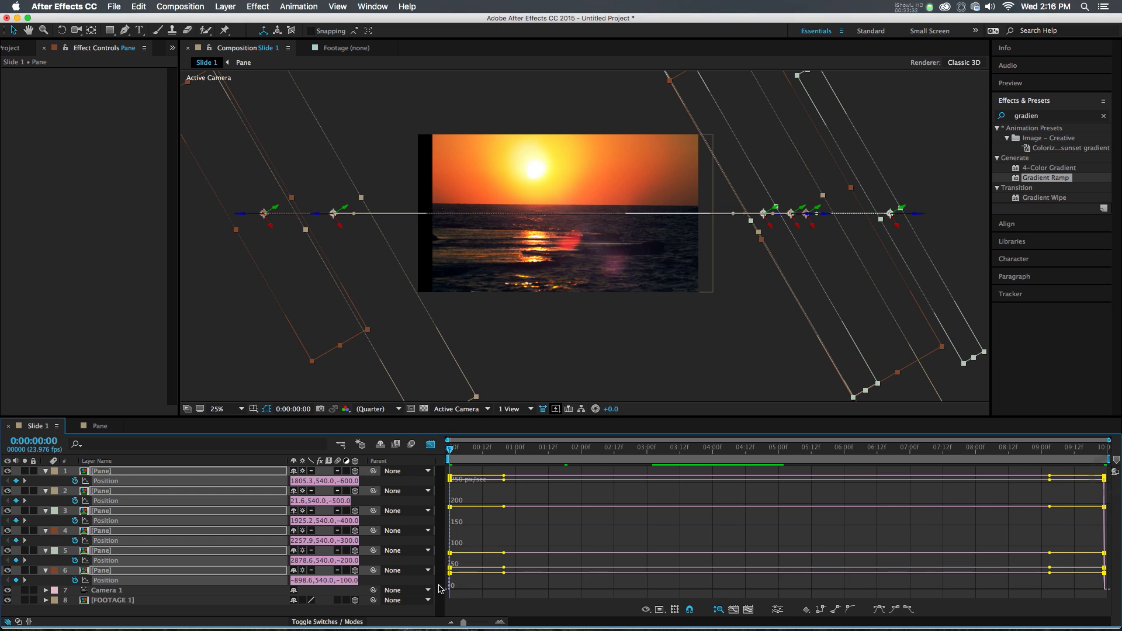
{"action": "left_click", "coordinate": [879, 610]}
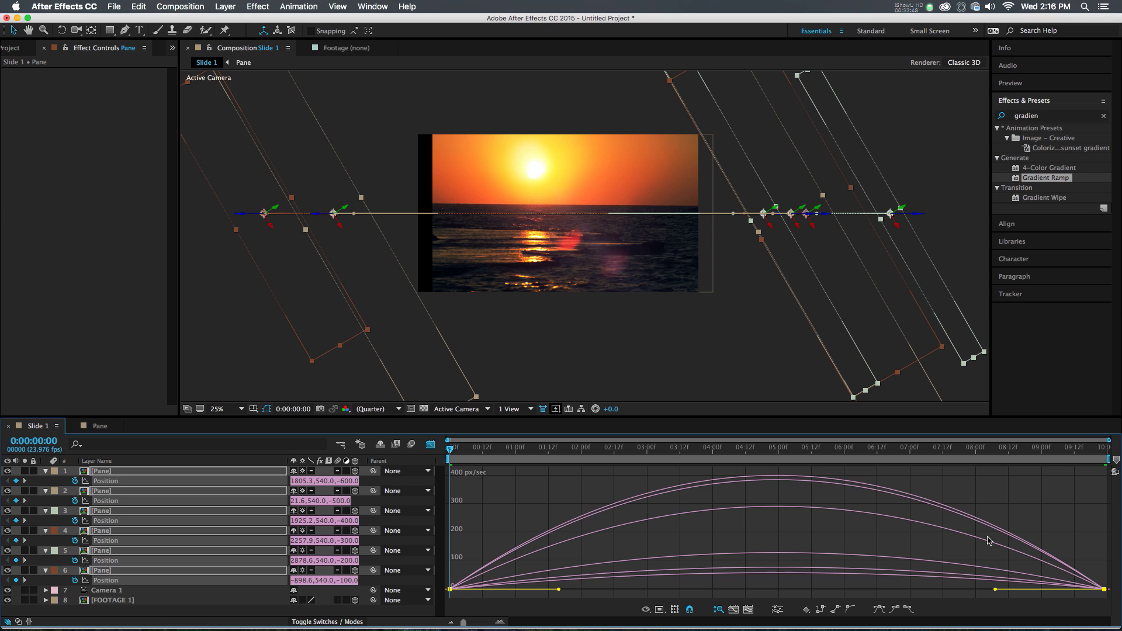
{"action": "left_click_drag", "start_coordinate": [998, 593], "coordinate": [682, 596]}
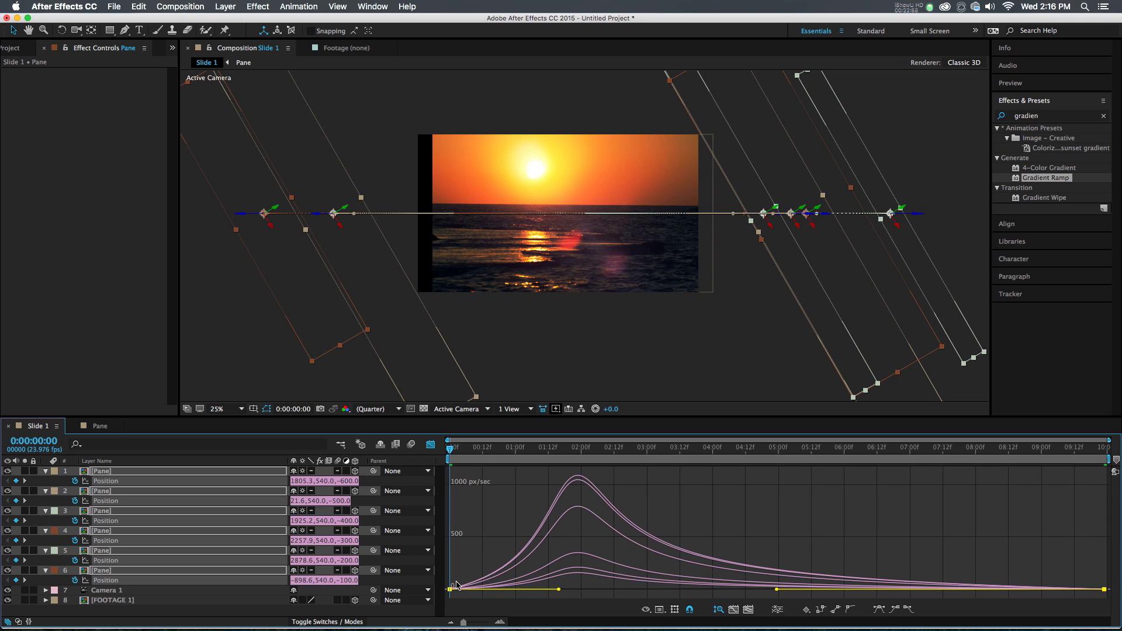
{"action": "left_click_drag", "start_coordinate": [559, 590], "coordinate": [451, 587]}
Preview the eased pane animation from the first frame and scrub through the rest of Slide 1.
{"action": "left_click_drag", "start_coordinate": [459, 451], "coordinate": [369, 466]}
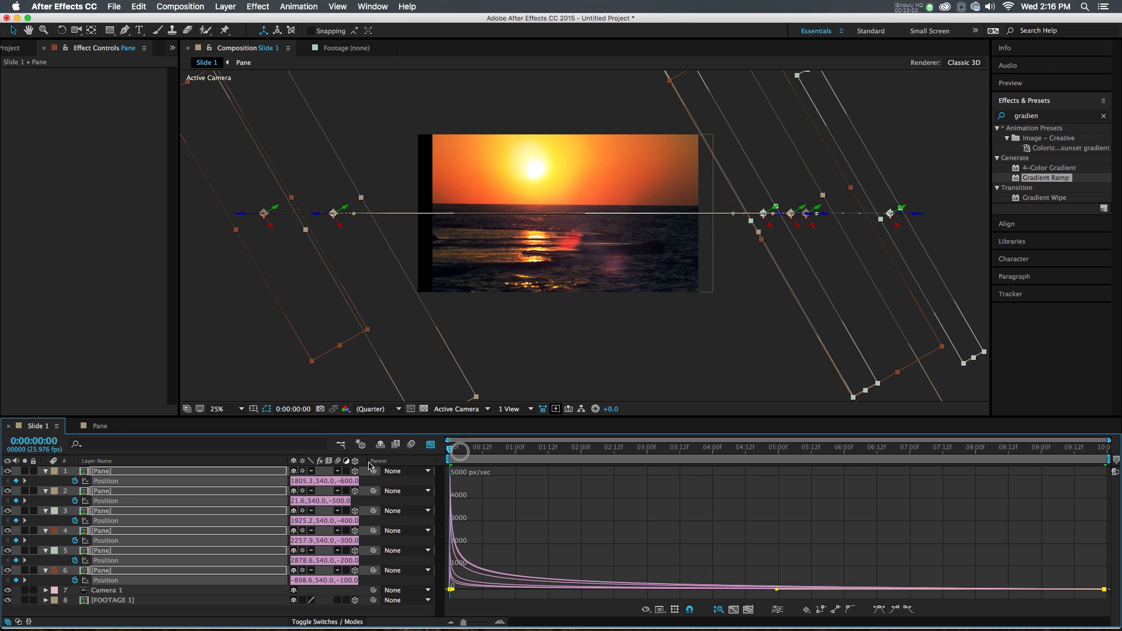
{"action": "key", "text": "space"}
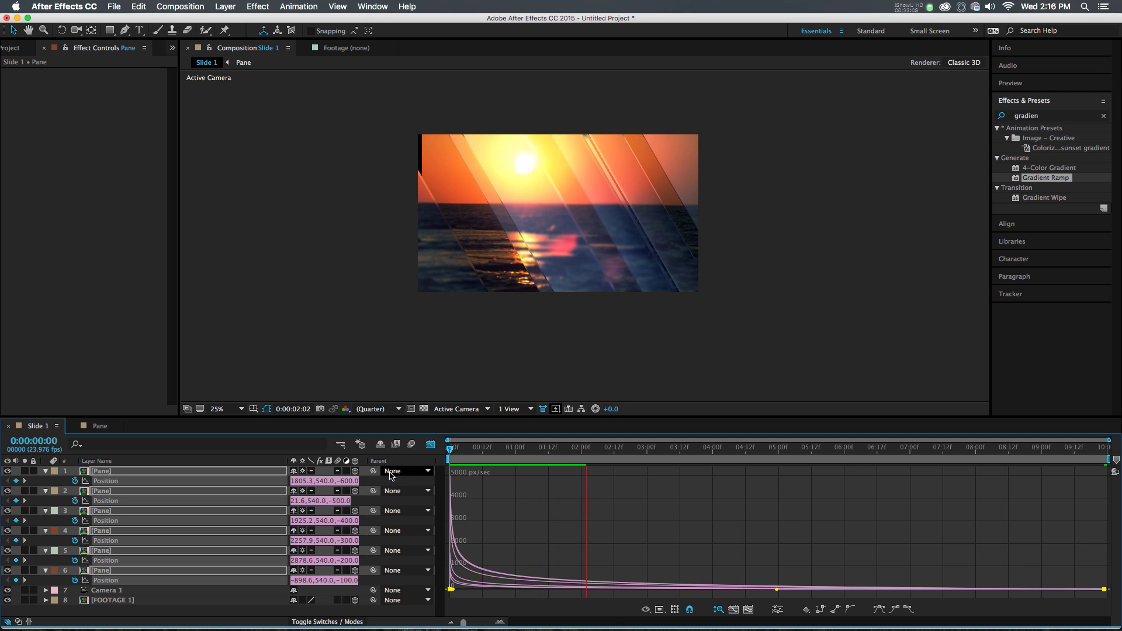
{"action": "left_click_drag", "start_coordinate": [629, 450], "coordinate": [899, 449]}
{"action": "left_click_drag", "start_coordinate": [945, 487], "coordinate": [1020, 507]}
Close the Graph Editor and move the start positions of Pane layers 6, 5 and 1 to X about -482, 2143 and 1861.
{"action": "left_click", "coordinate": [431, 444]}
{"action": "left_click_drag", "start_coordinate": [315, 308], "coordinate": [378, 322]}
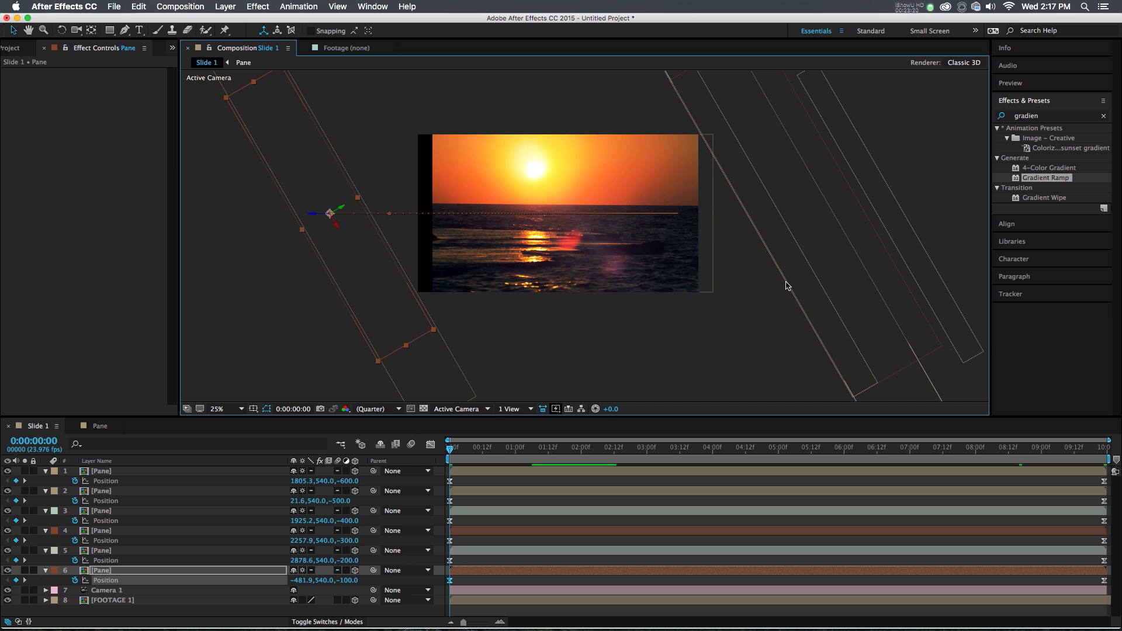
{"action": "key", "text": "comma"}
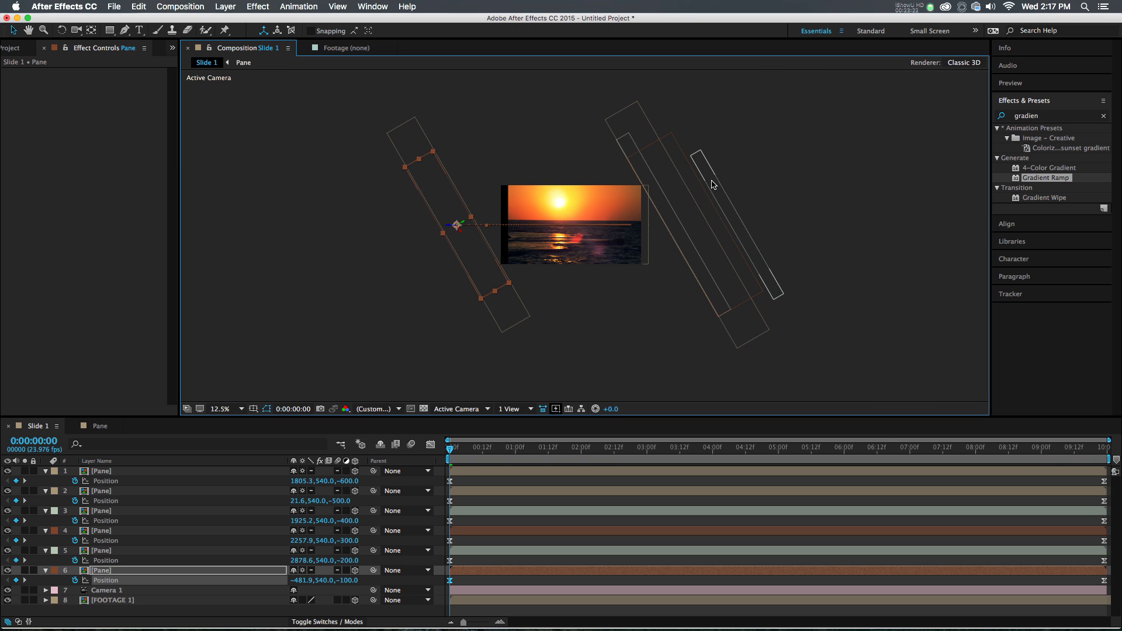
{"action": "left_click_drag", "start_coordinate": [727, 203], "coordinate": [667, 209]}
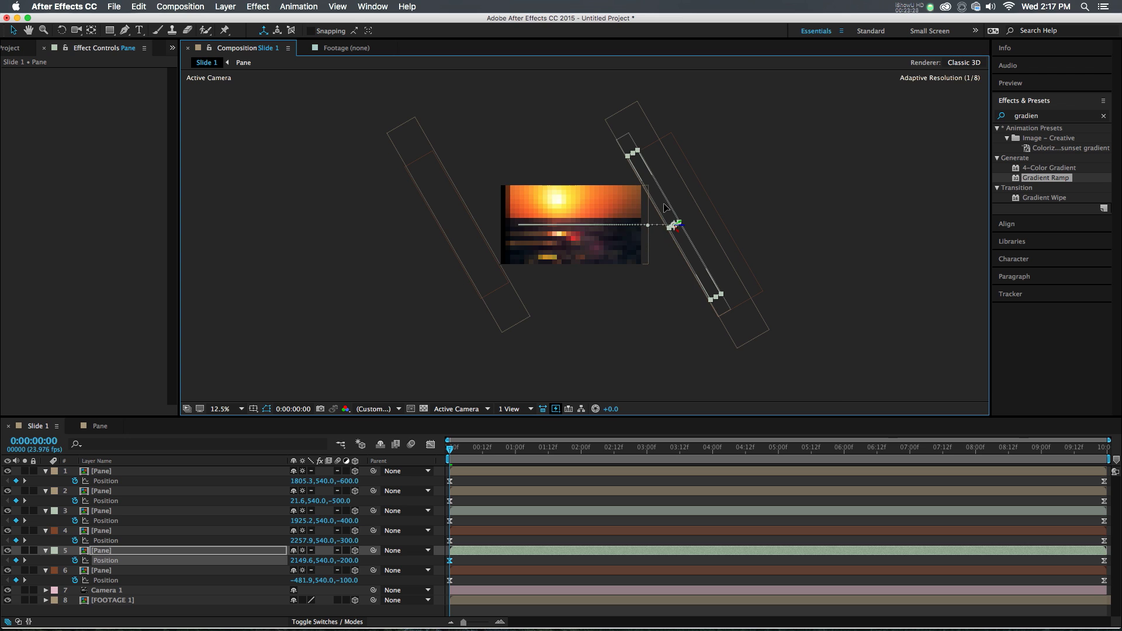
{"action": "key", "text": "period"}
{"action": "left_click_drag", "start_coordinate": [881, 378], "coordinate": [883, 379]}
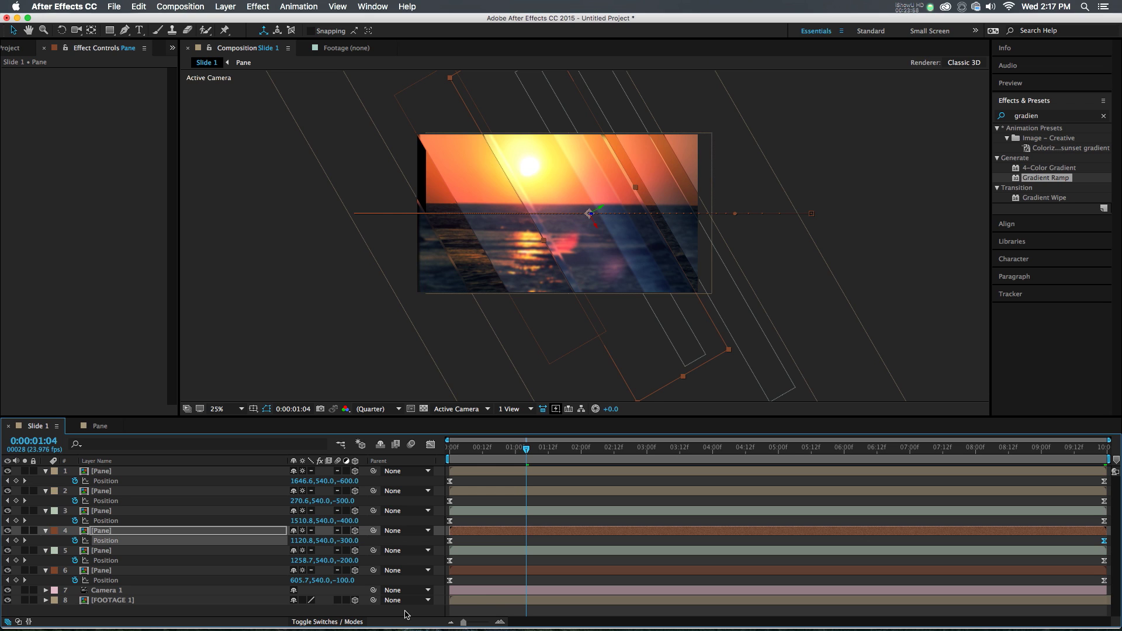
Scrub the opening of Slide 1 from its first frame to 0:00:00:17 and check the individual pane layers.
{"action": "left_click", "coordinate": [474, 599]}
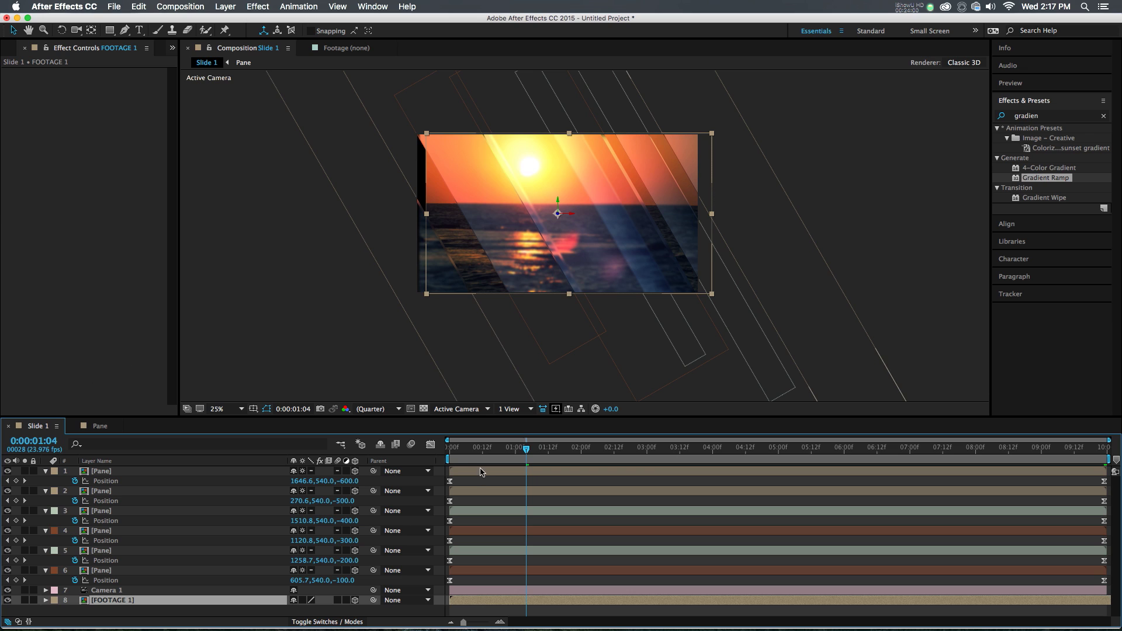
{"action": "left_click_drag", "start_coordinate": [470, 455], "coordinate": [404, 464]}
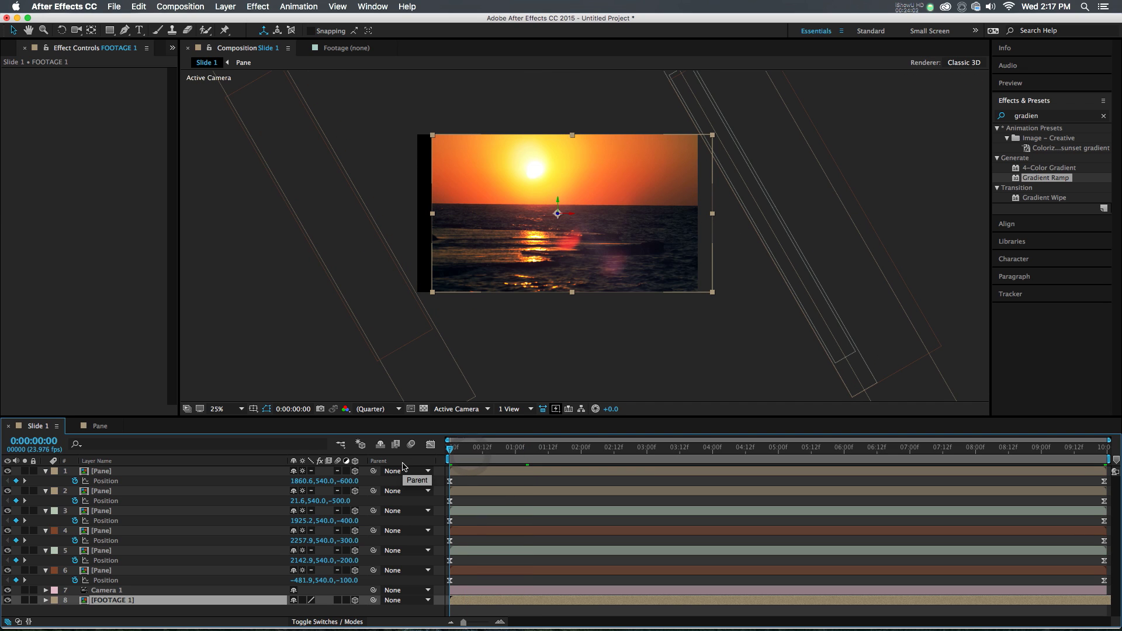
{"action": "left_click", "coordinate": [497, 448]}
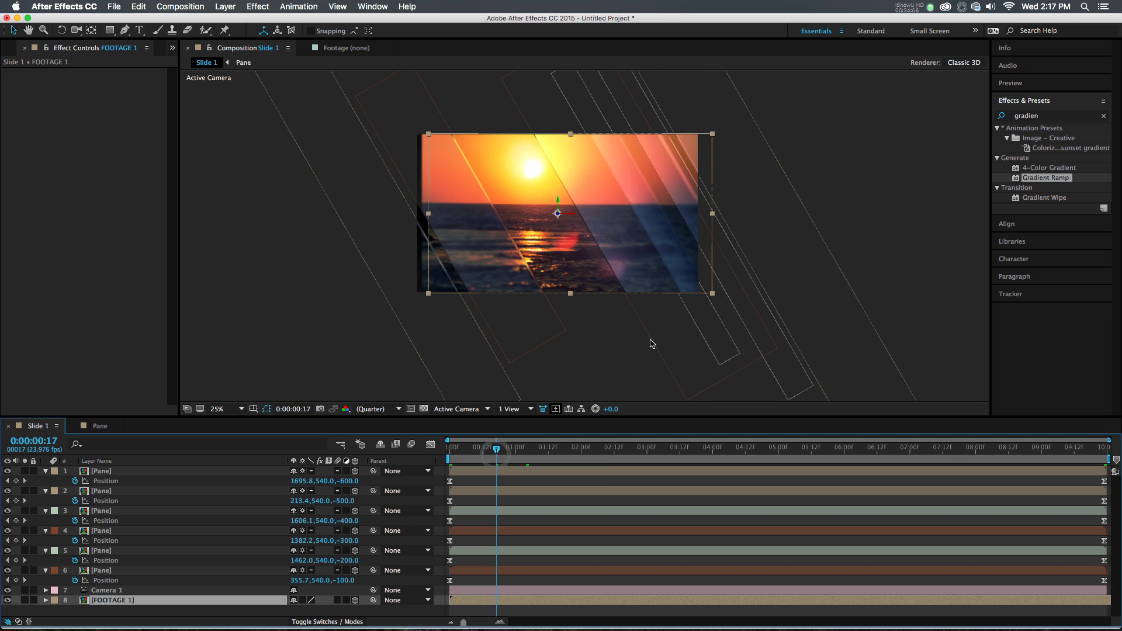
{"action": "left_click", "coordinate": [117, 572]}
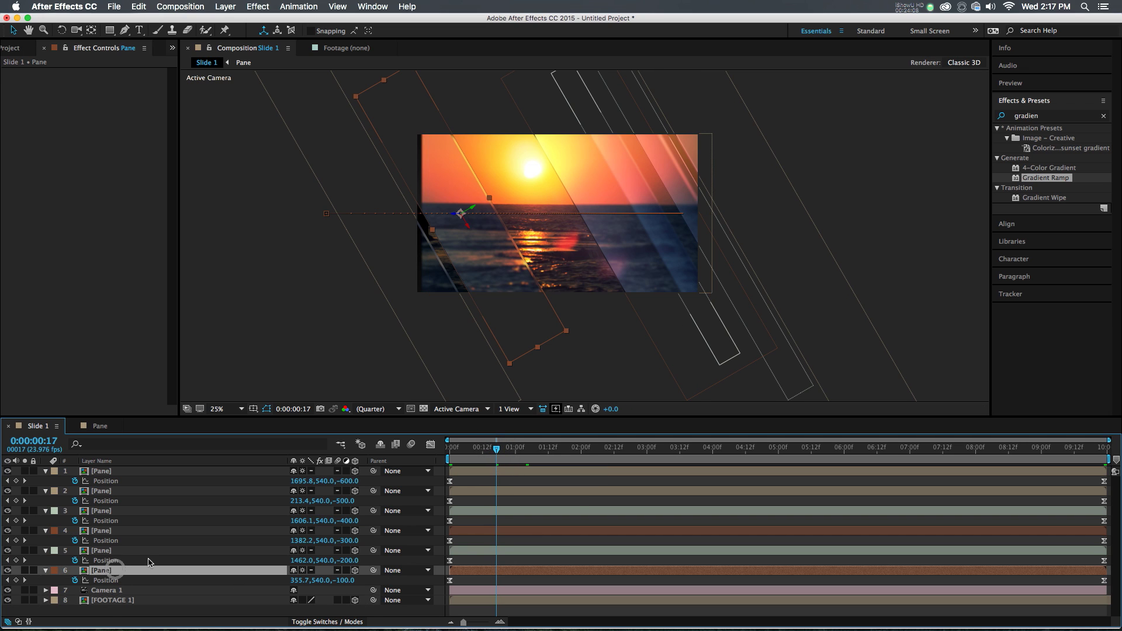
{"action": "left_click", "coordinate": [463, 530]}
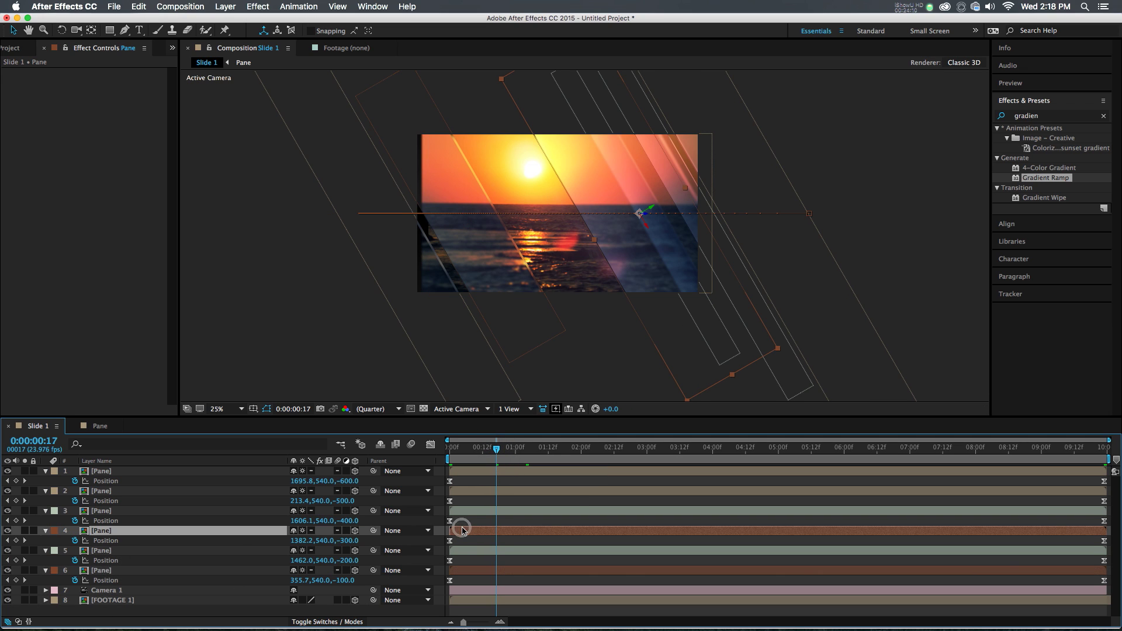
Duplicate the first Pane layer and rename the copy Transition Pane.
{"action": "left_click", "coordinate": [461, 472]}
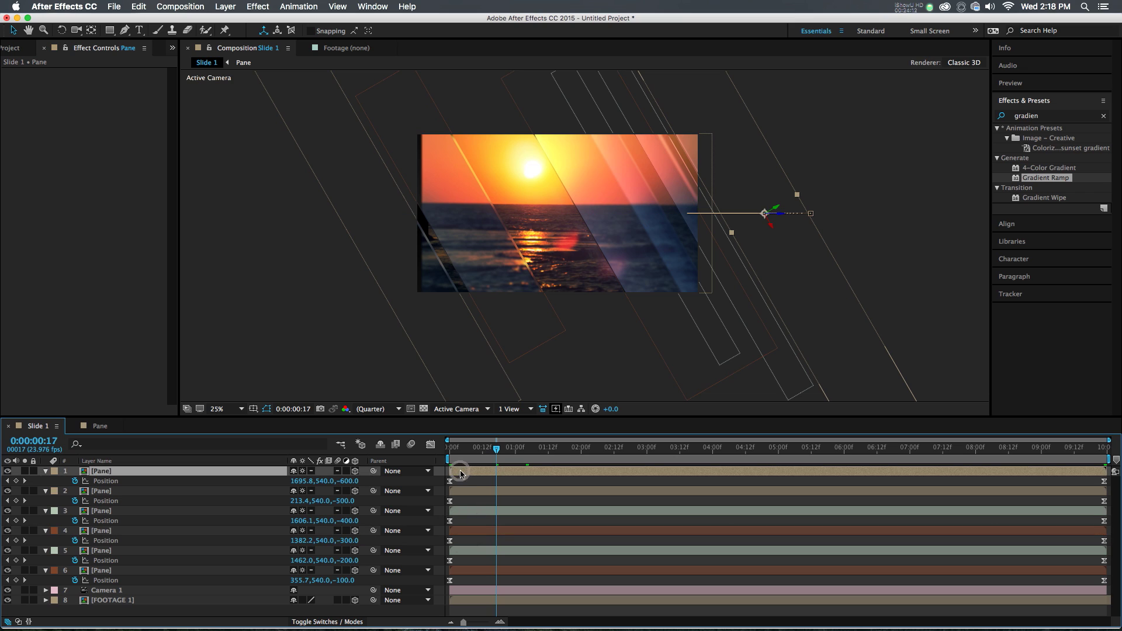
{"action": "key", "text": "super+d"}
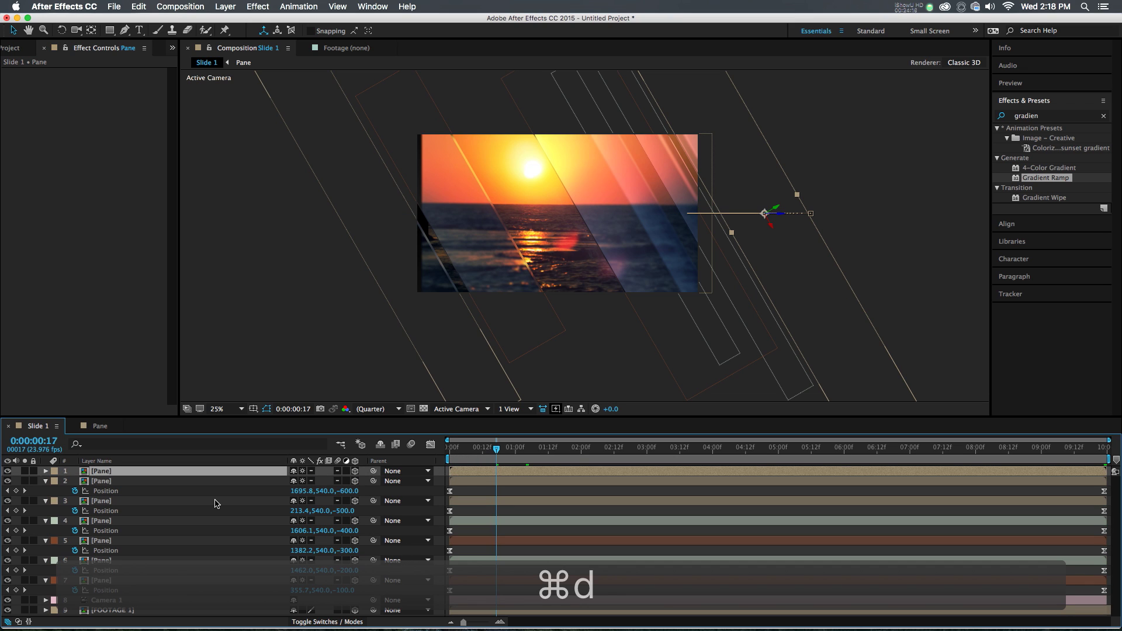
{"action": "key", "text": "Return"}
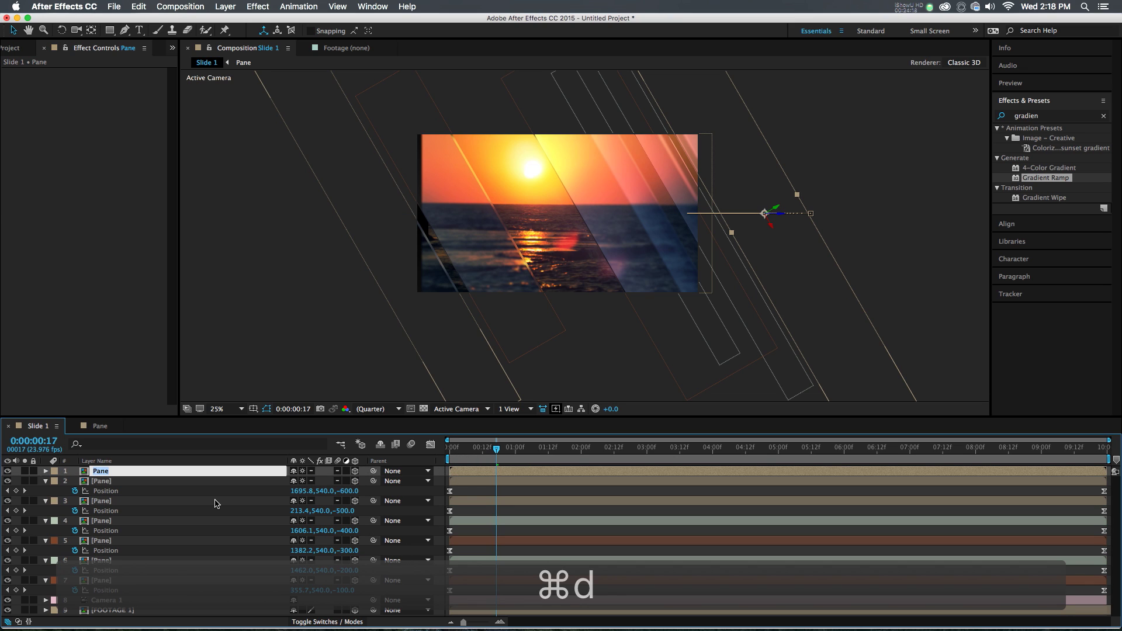
{"action": "type", "text": "Transition"}
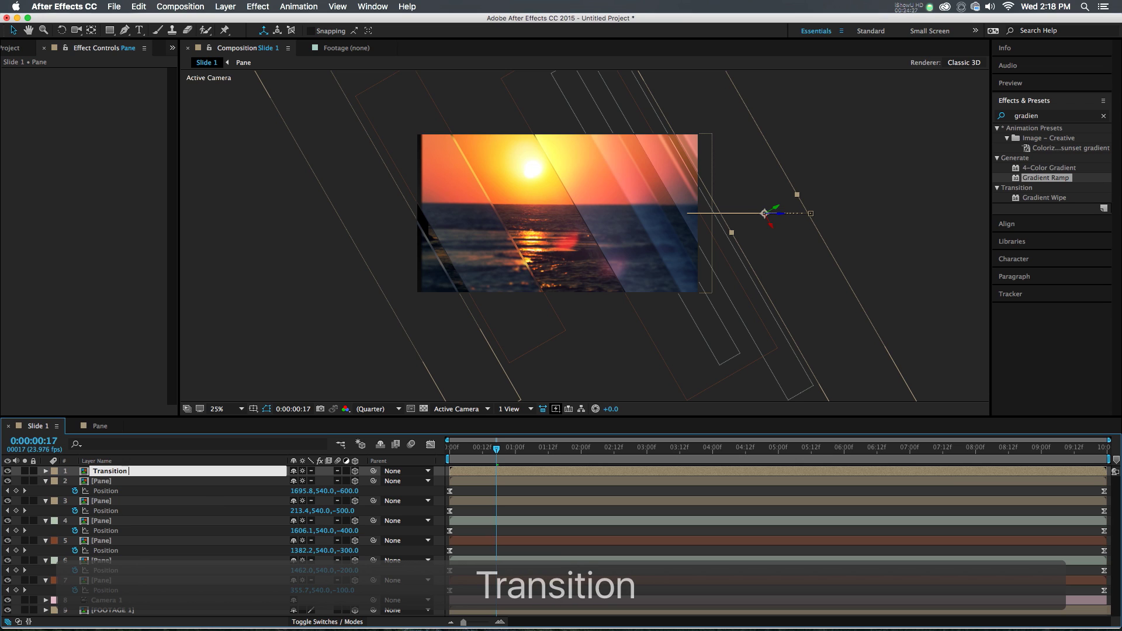
{"action": "type", "text": " Pane"}
{"action": "key", "text": "Return"}
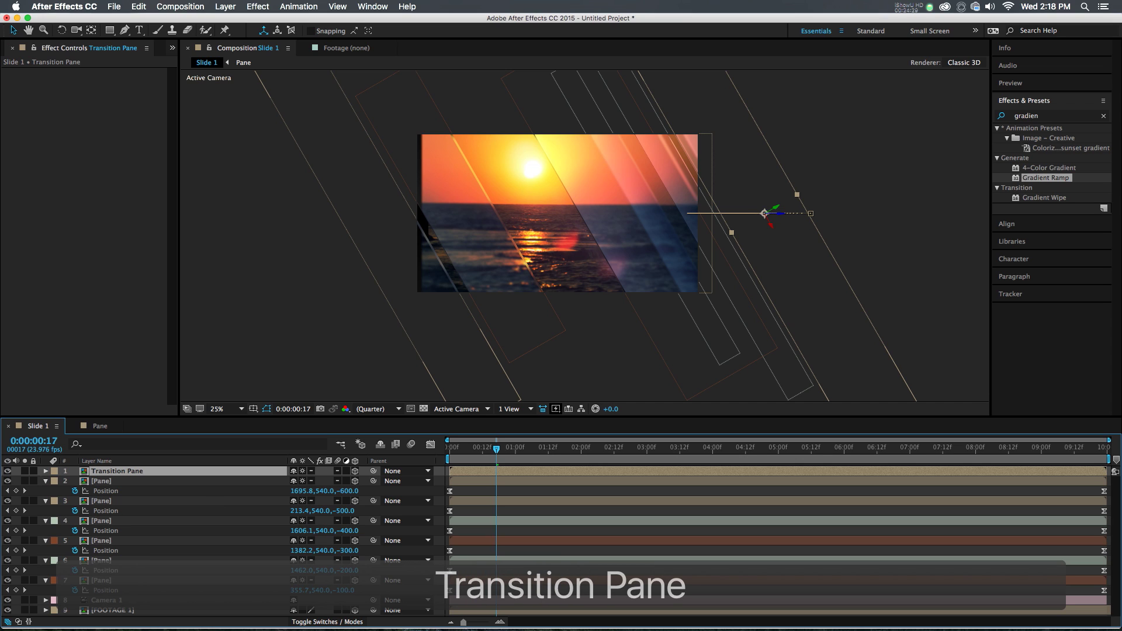
Remove the Transition Pane layer's Position keyframes and set its Z position to 0.
{"action": "key", "text": "p"}
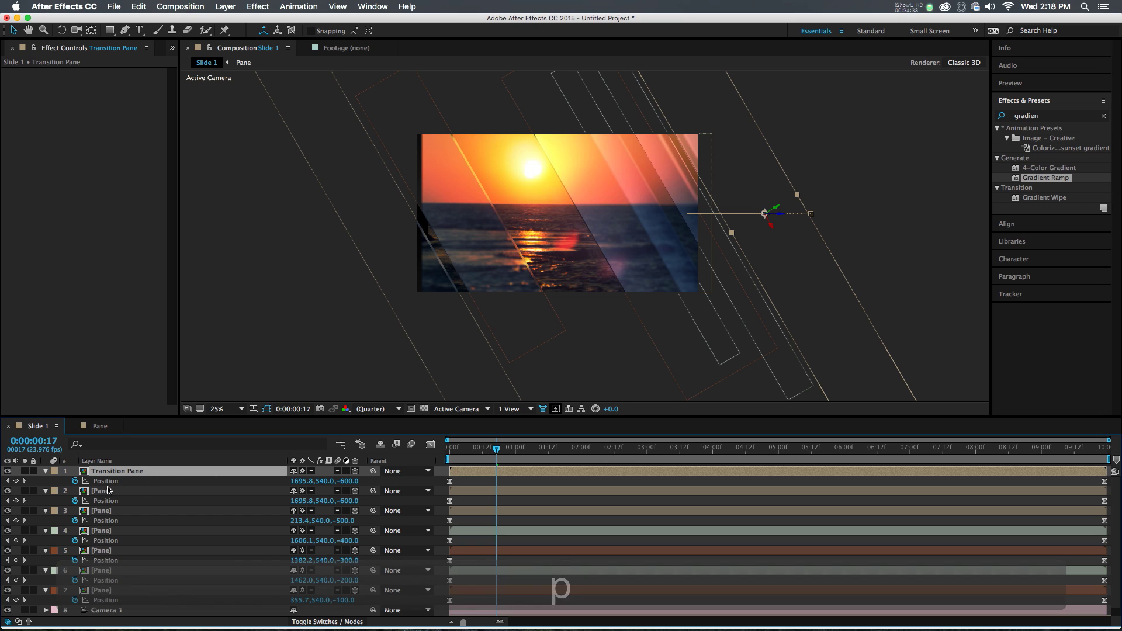
{"action": "left_click", "coordinate": [74, 481]}
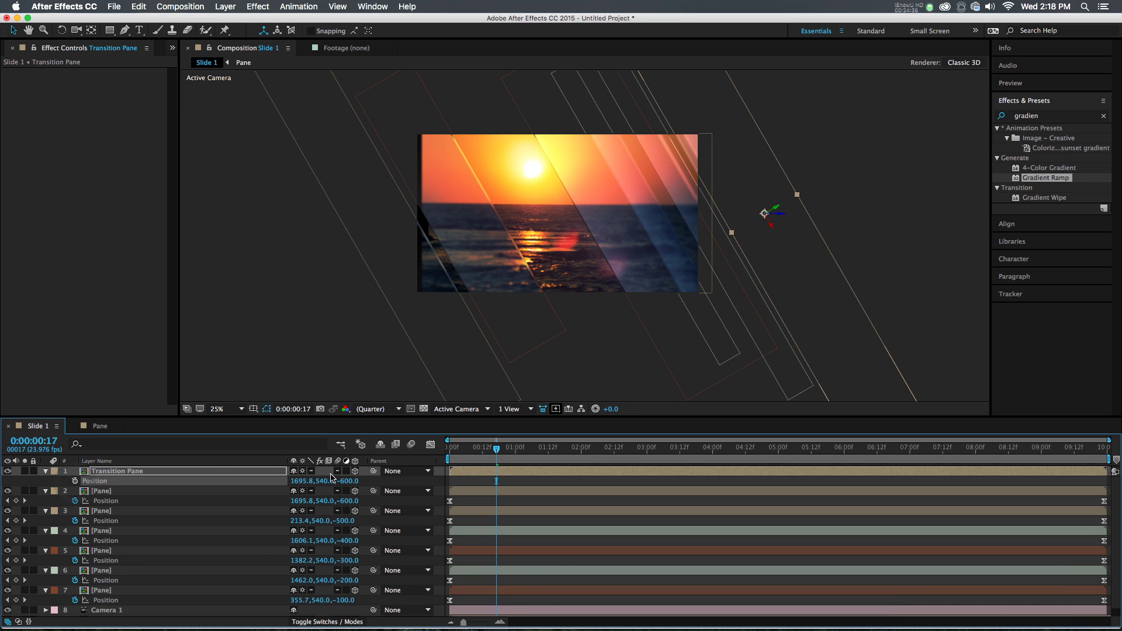
{"action": "type", "text": "0"}
{"action": "key", "text": "Return"}
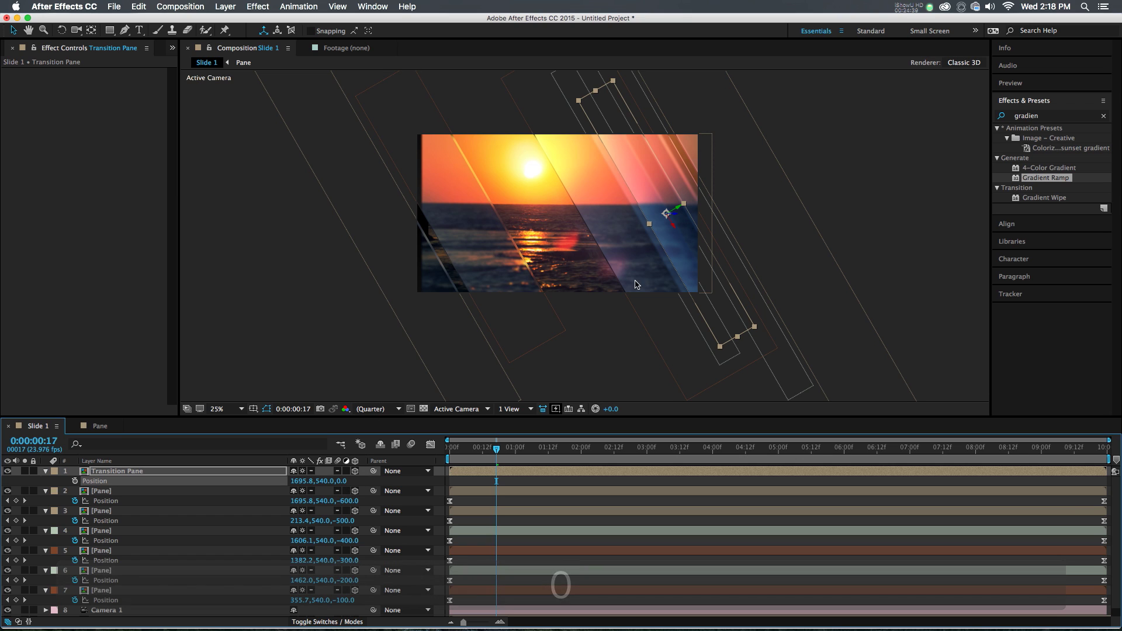
Move the Transition Pane layer directly above FOOTAGE 1 in the layer stack and solo both layers.
{"action": "left_click", "coordinate": [123, 472]}
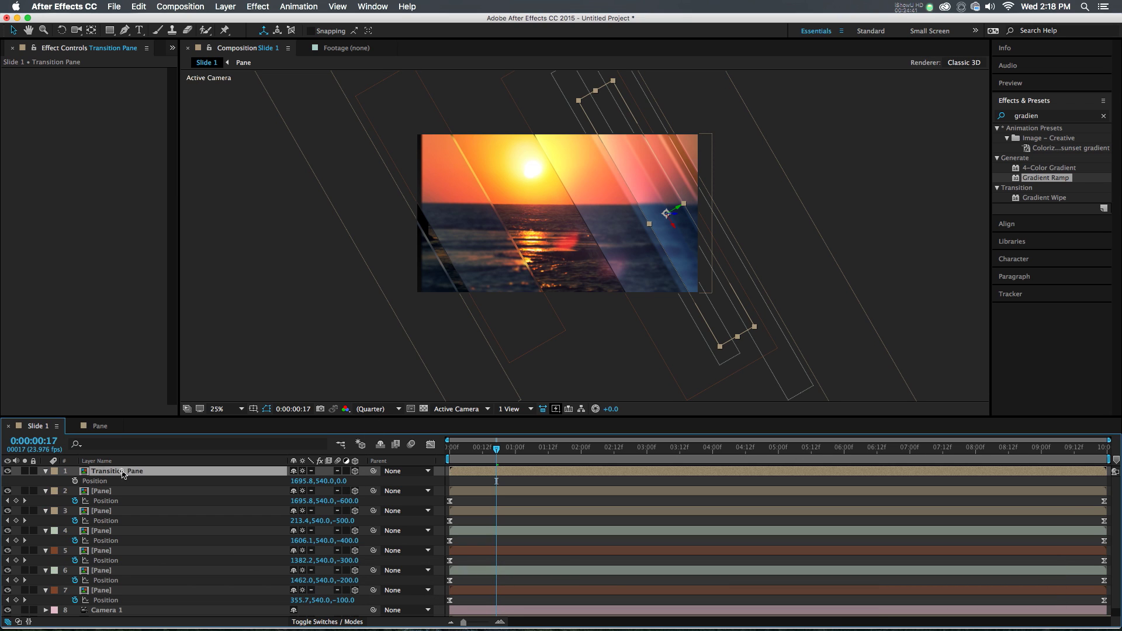
{"action": "left_click_drag", "start_coordinate": [127, 473], "coordinate": [123, 610]}
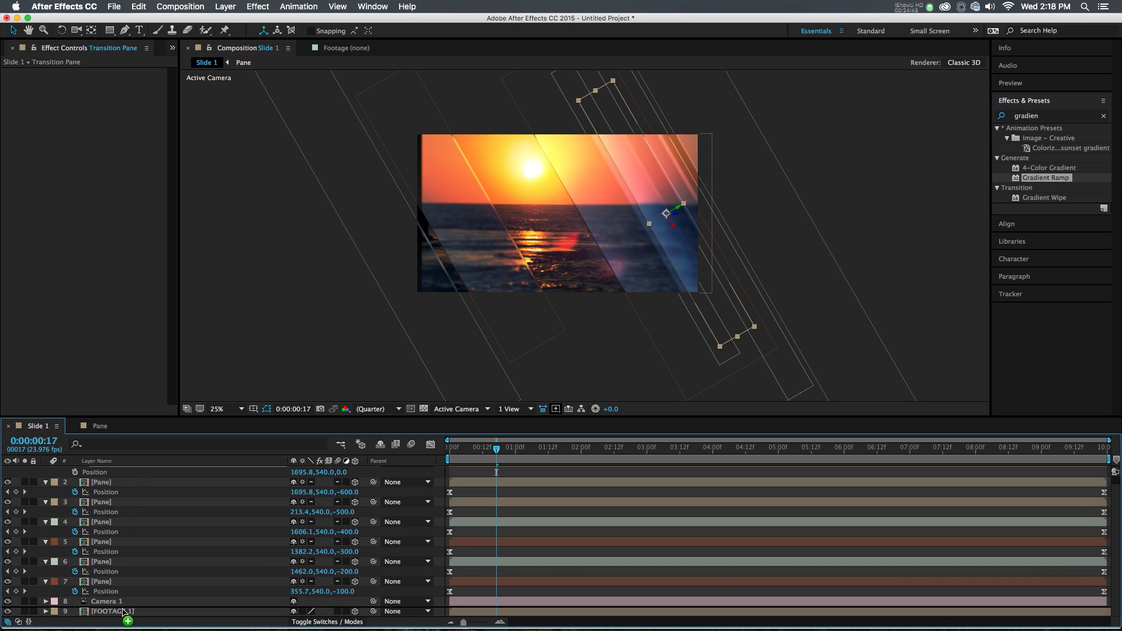
{"action": "left_click", "coordinate": [46, 592]}
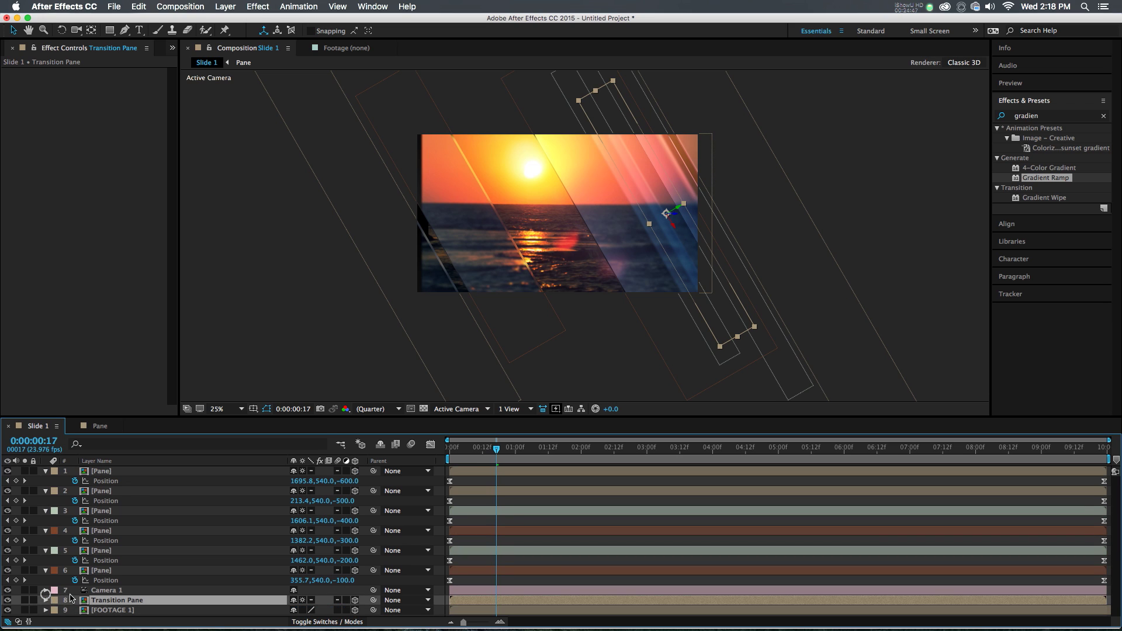
{"action": "left_click", "coordinate": [109, 600]}
{"action": "left_click", "coordinate": [24, 600]}
{"action": "left_click", "coordinate": [25, 611]}
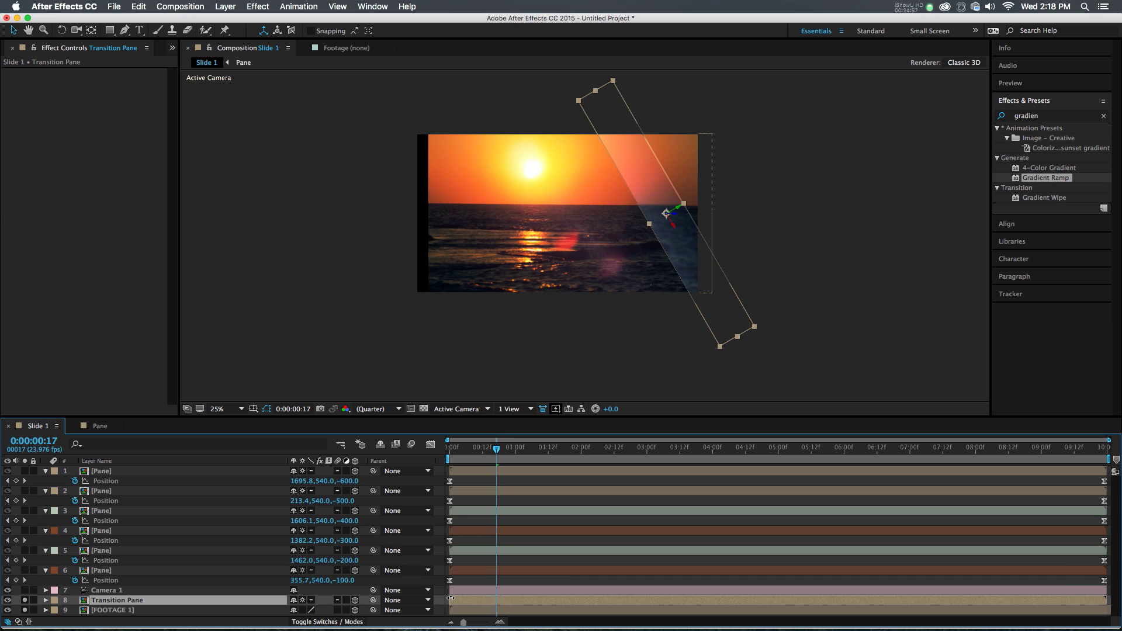
Keyframe the Transition Pane's Position at the first frame with the pane moved off the frame's right side, at about 2368, 500, 0.
{"action": "key", "text": "p"}
{"action": "scroll", "coordinate": [467, 570], "scroll_direction": "down", "scroll_amount": 1}
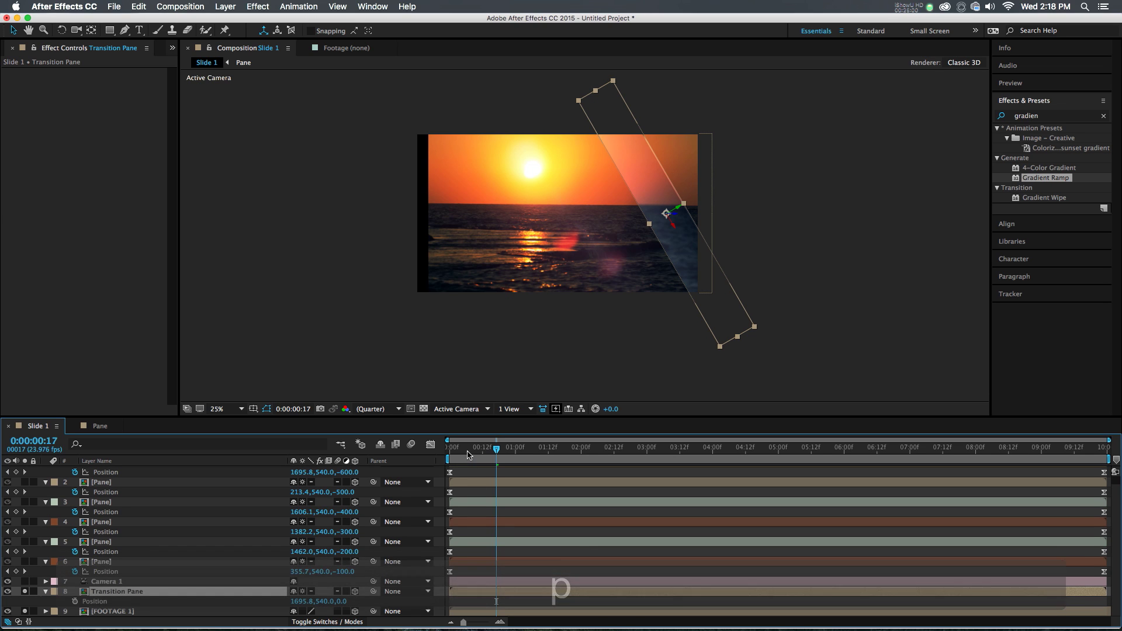
{"action": "left_click", "coordinate": [451, 448]}
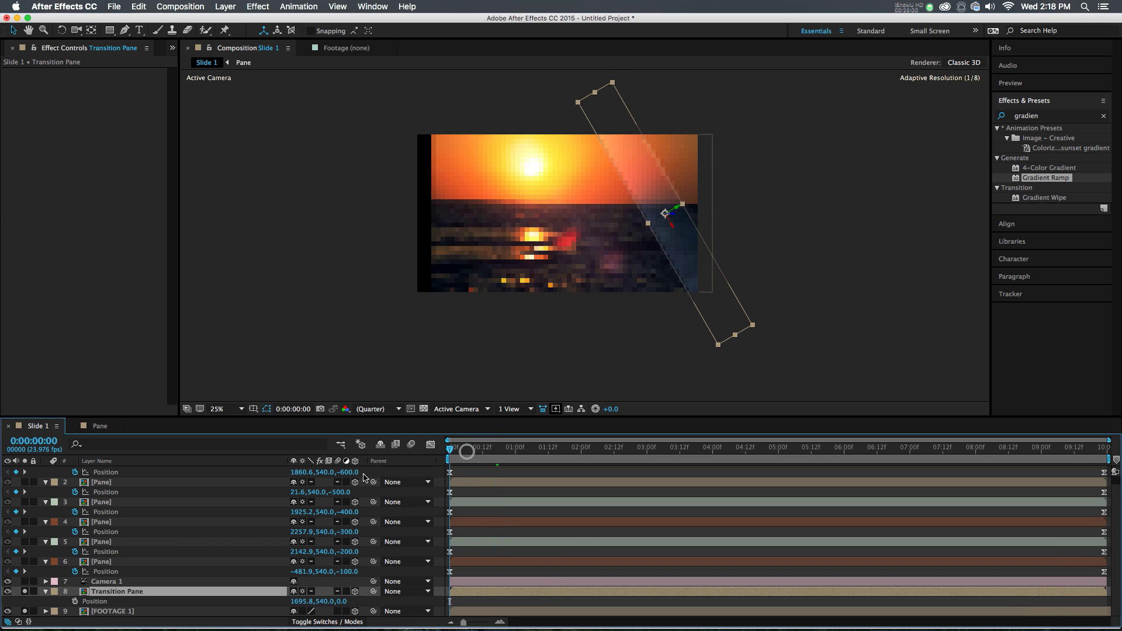
{"action": "left_click", "coordinate": [75, 602]}
{"action": "left_click_drag", "start_coordinate": [678, 246], "coordinate": [780, 246]}
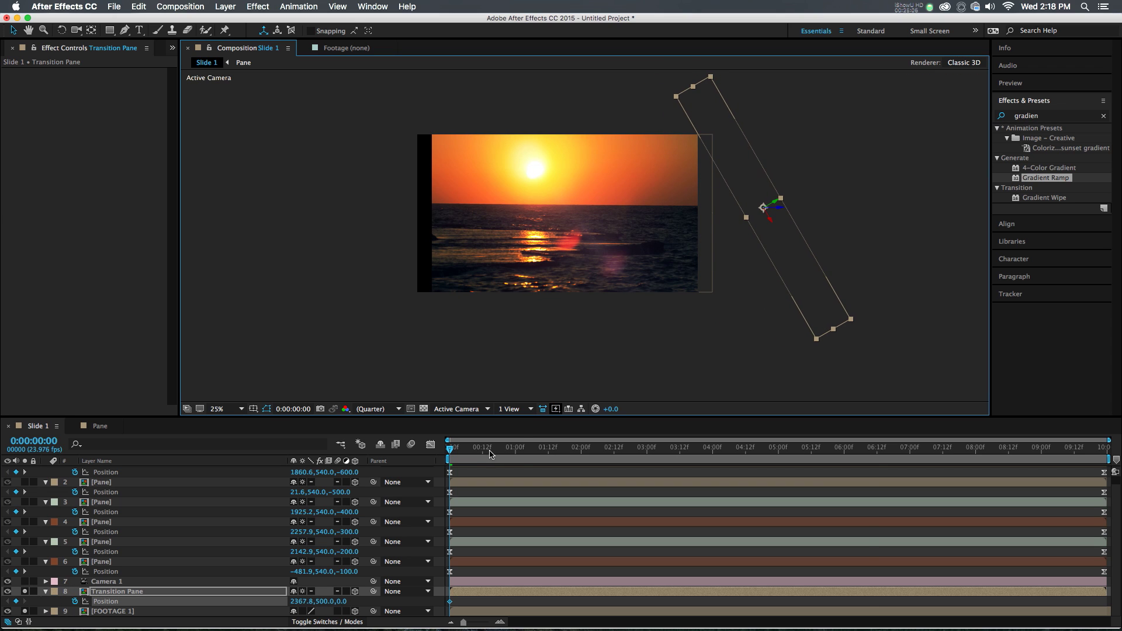
{"action": "key", "text": "space"}
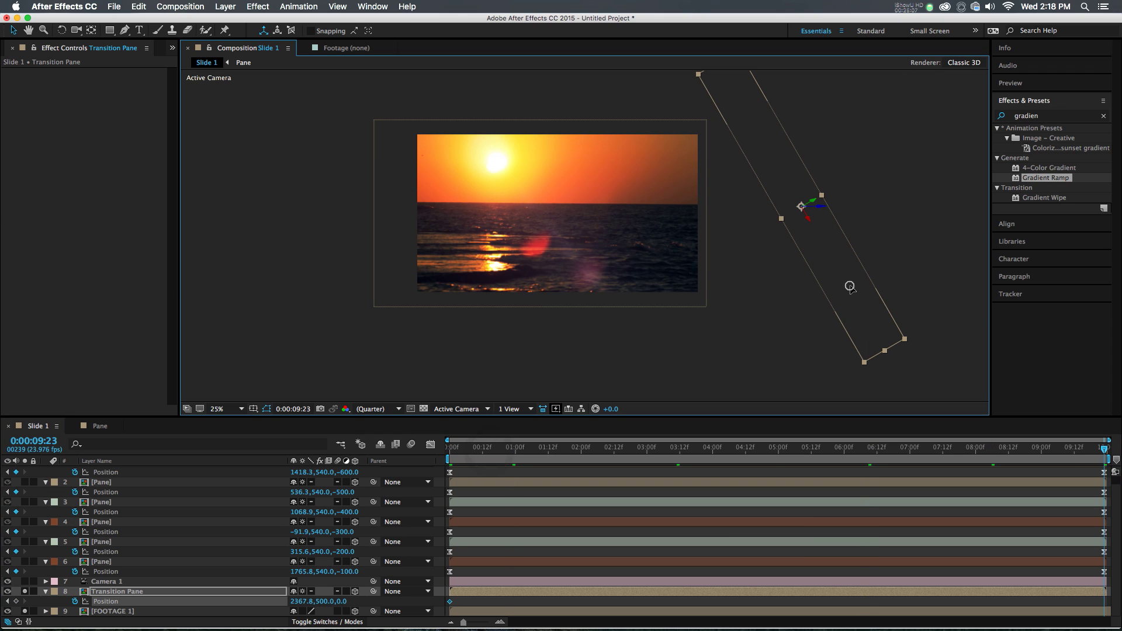
{"action": "left_click_drag", "start_coordinate": [484, 448], "coordinate": [380, 466]}
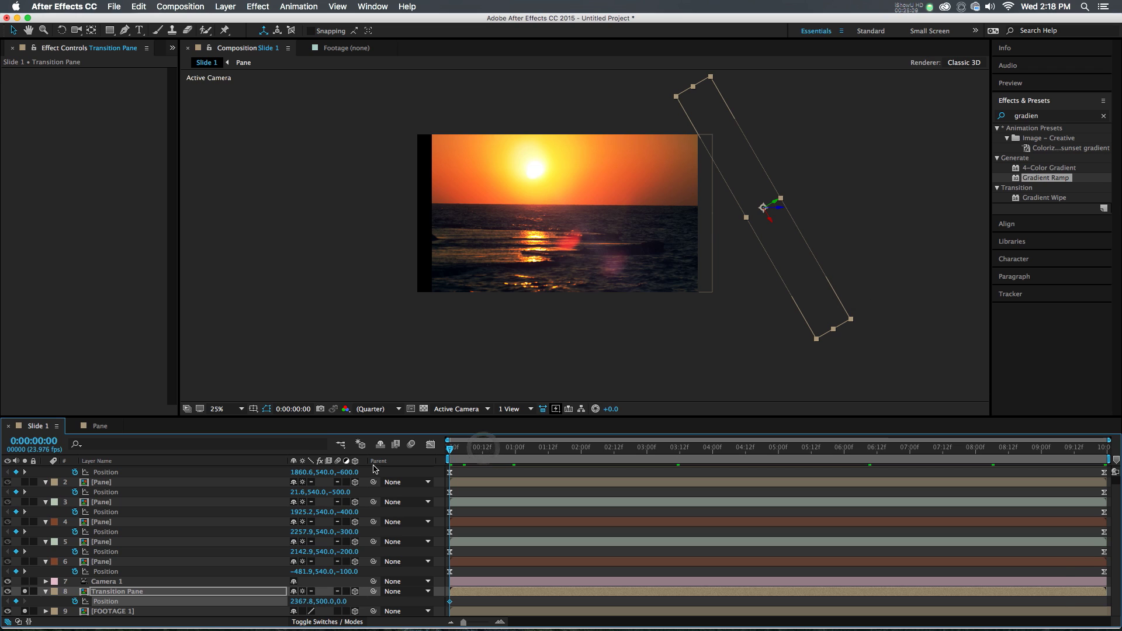
At 0:00:00:20, move the Transition Pane off the frame's left side to about -490, 500, 0.
{"action": "key", "text": "ctrl+Page_Down"}
{"action": "key", "text": "ctrl+Page_Down"}
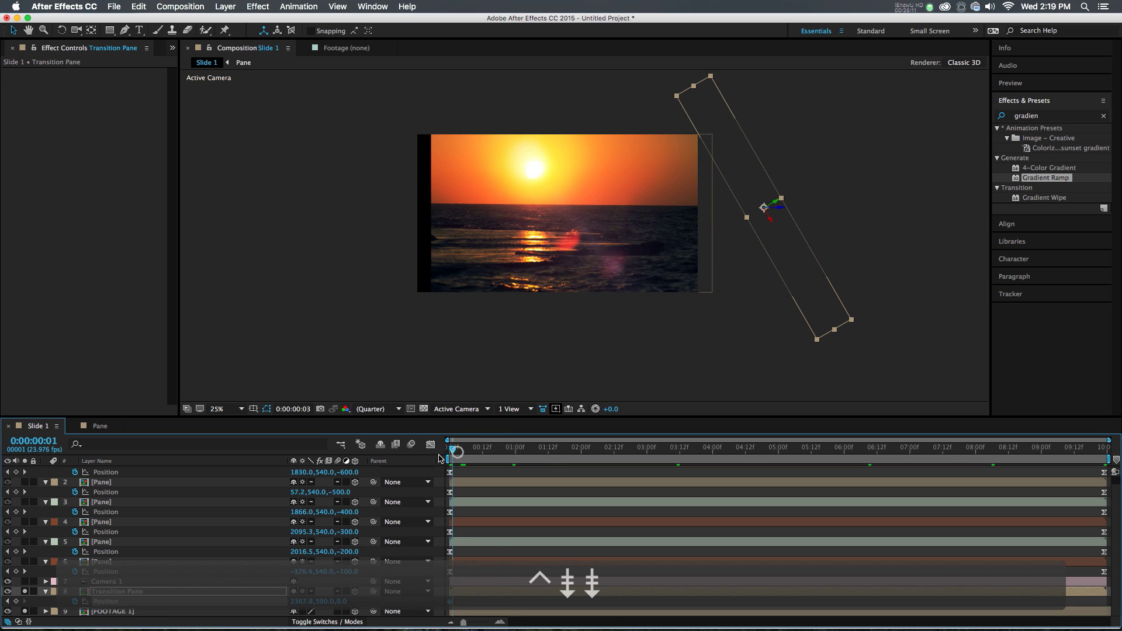
{"action": "key", "text": "ctrl+Page_Down"}
{"action": "key", "text": "ctrl+Page_Down"}
{"action": "key", "text": "ctrl+Page_Down"}
{"action": "key", "text": "ctrl+Page_Down"}
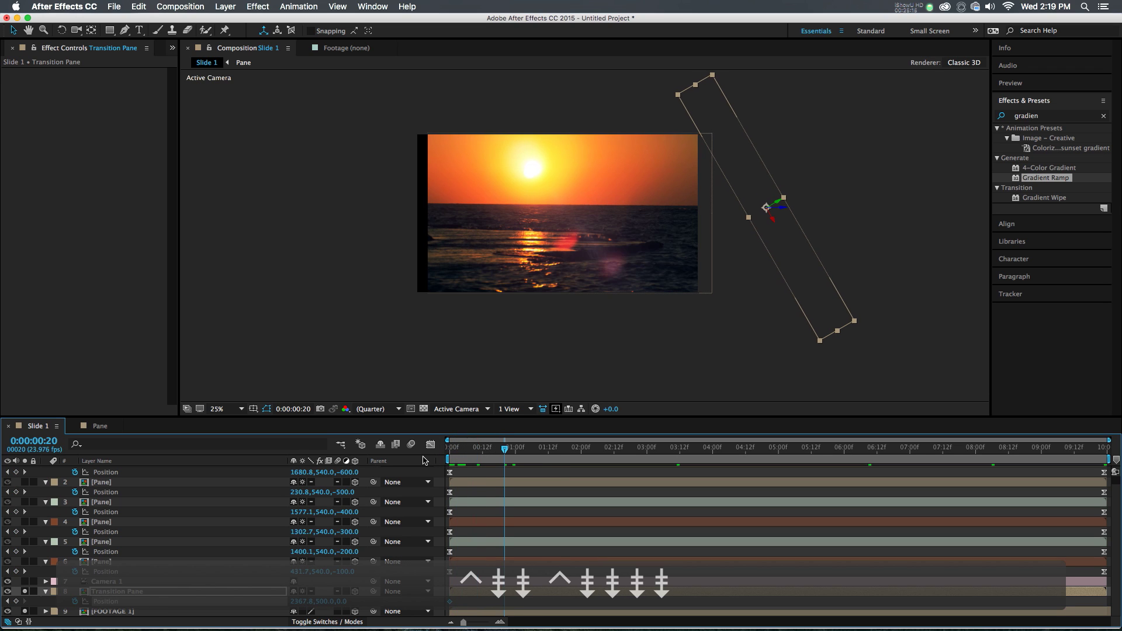
{"action": "left_click_drag", "start_coordinate": [783, 262], "coordinate": [368, 296]}
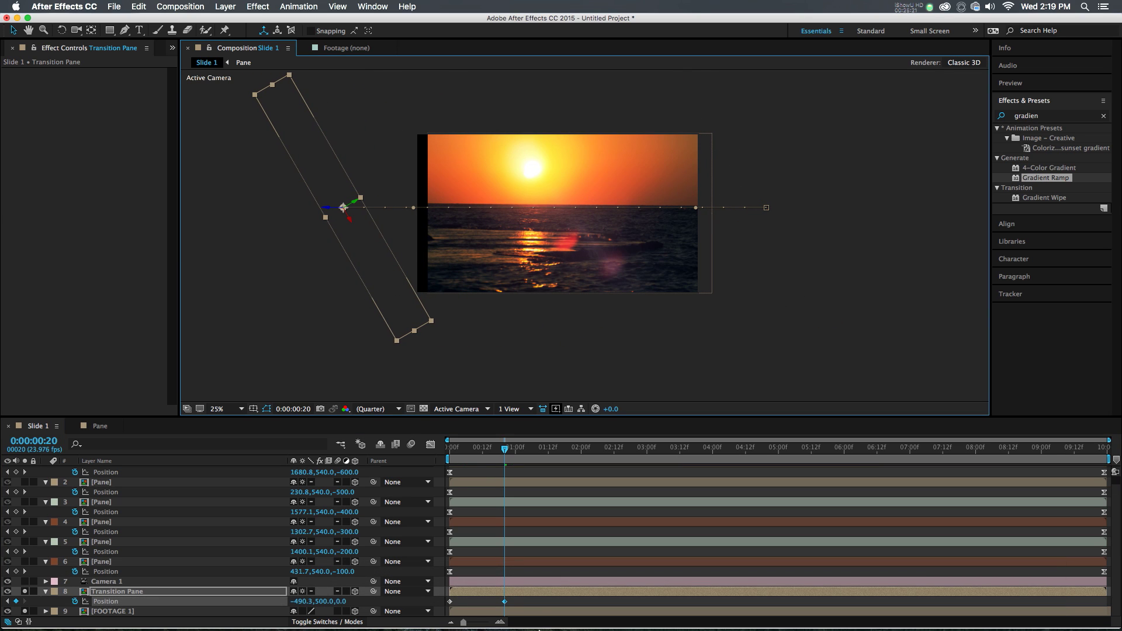
Easy-ease both Transition Pane Position keyframes and set their incoming velocity influence to 66%.
{"action": "left_click", "coordinate": [517, 602]}
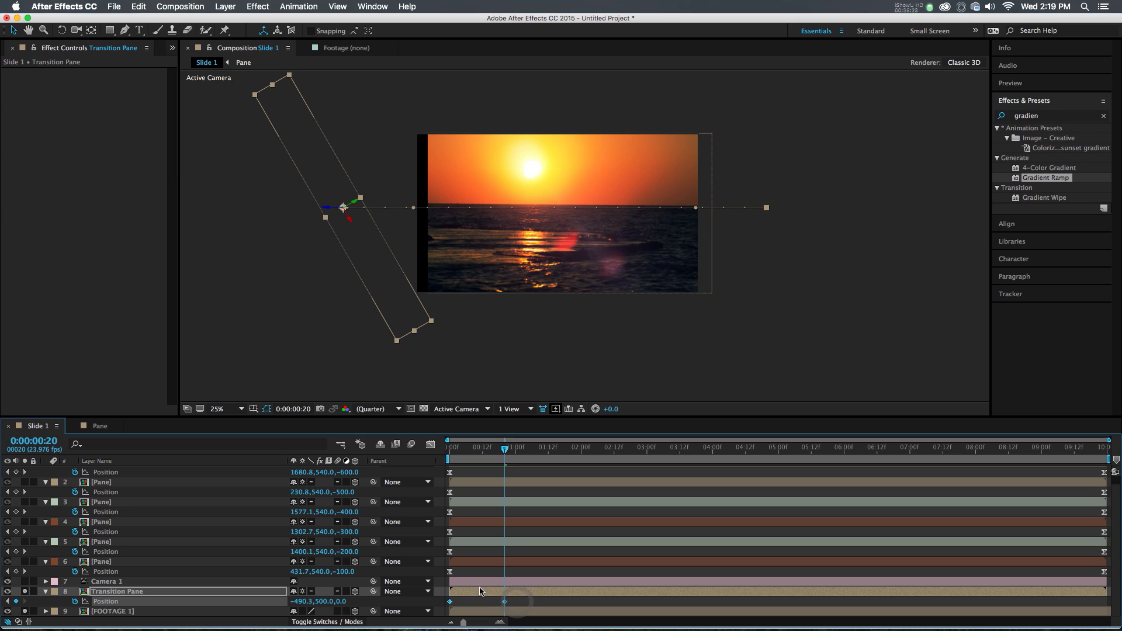
{"action": "key", "text": "F9"}
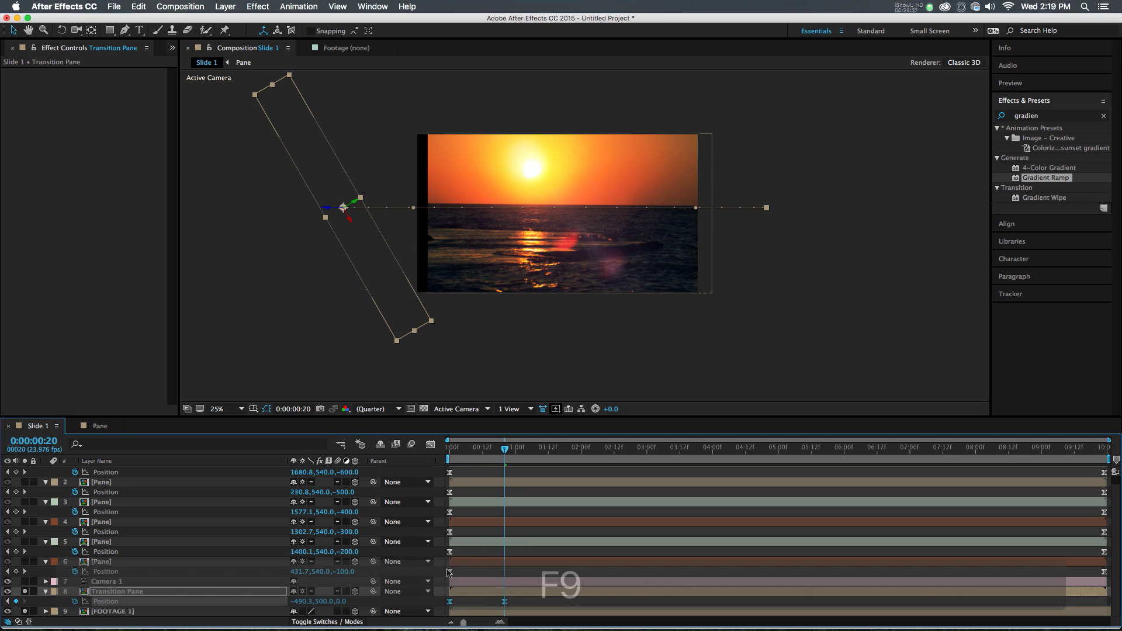
{"action": "left_click", "coordinate": [433, 447]}
{"action": "left_click", "coordinate": [503, 589]}
{"action": "left_click_drag", "start_coordinate": [459, 591], "coordinate": [451, 590]}
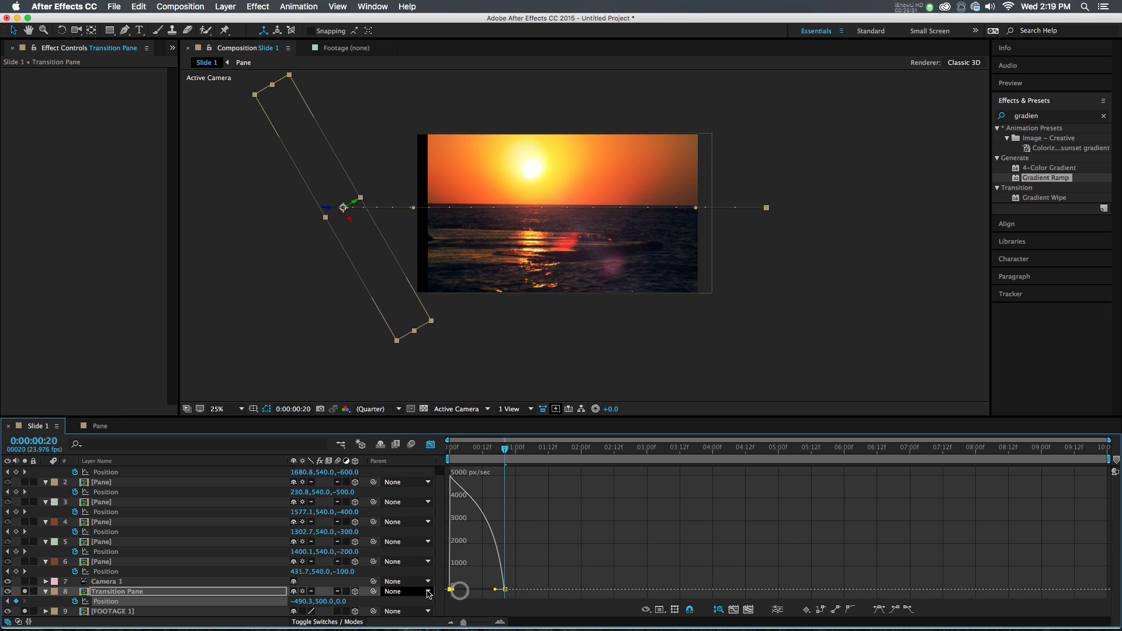
{"action": "left_click", "coordinate": [505, 589]}
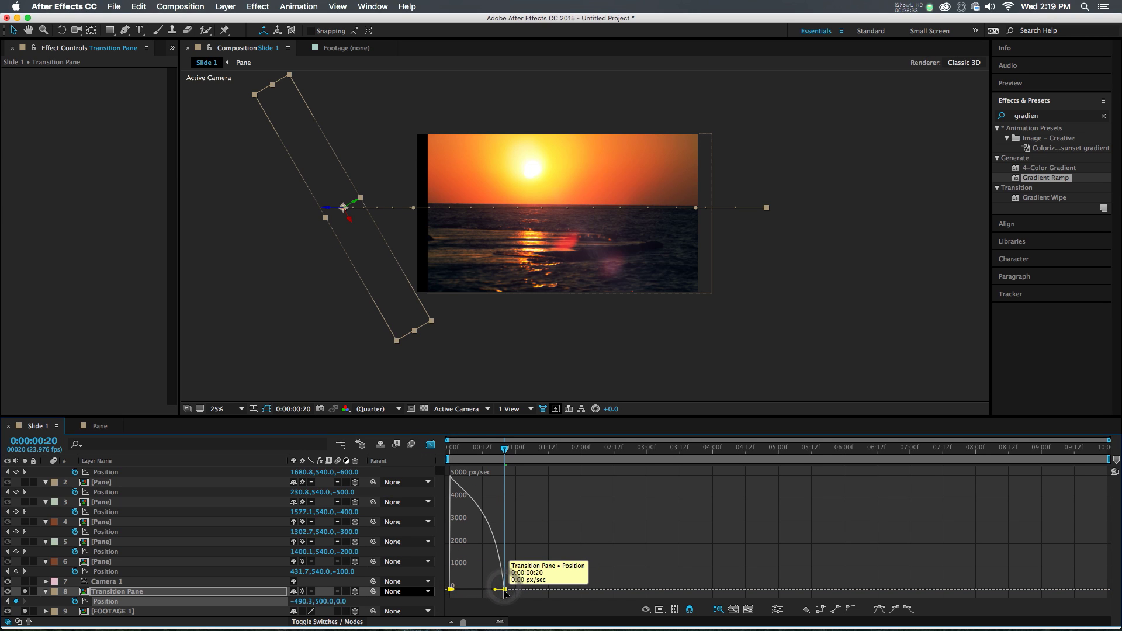
{"action": "key", "text": "super+shift+k"}
{"action": "left_click", "coordinate": [451, 320]}
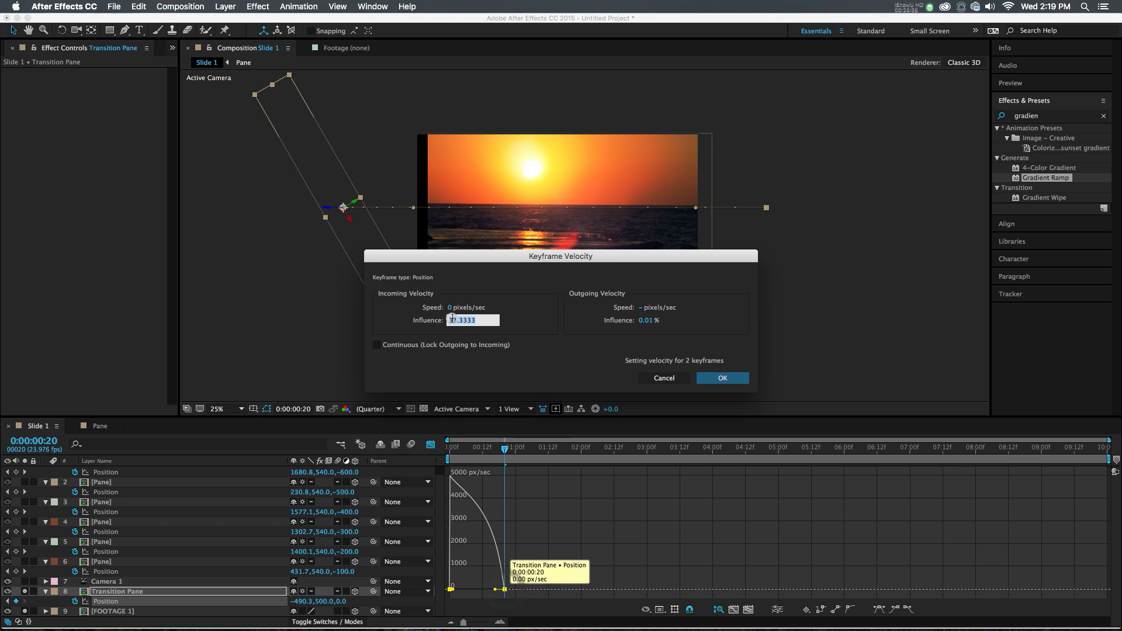
{"action": "type", "text": "66"}
{"action": "key", "text": "Return"}
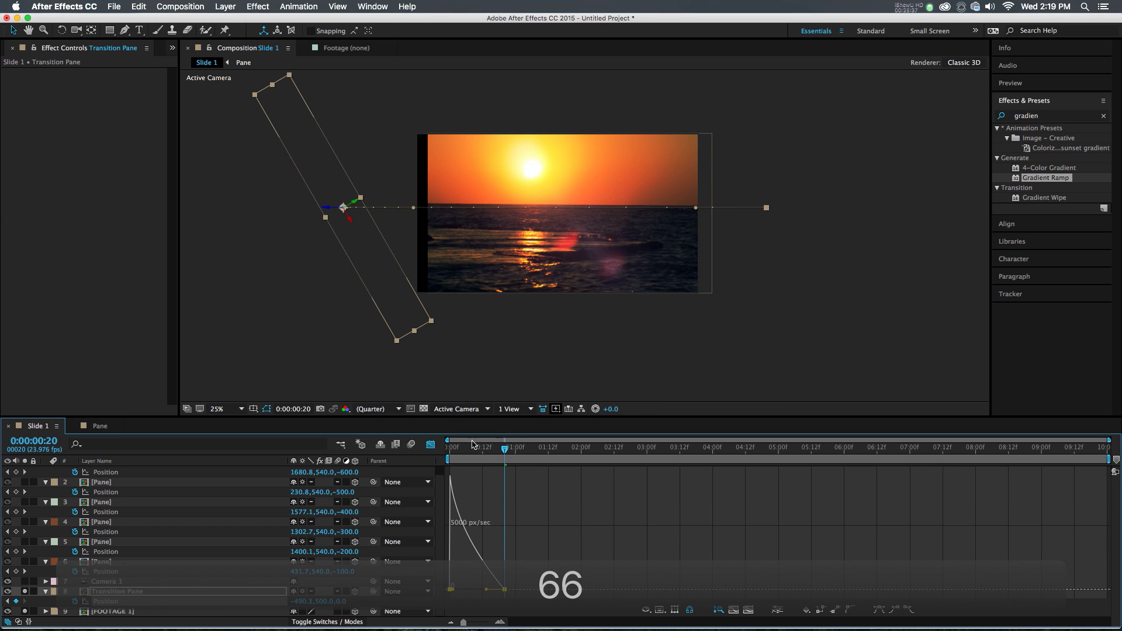
{"action": "left_click", "coordinate": [432, 443]}
Play back the opening of Slide 1 to check the Transition Pane's eased sweep across the footage.
{"action": "left_click_drag", "start_coordinate": [491, 453], "coordinate": [338, 458]}
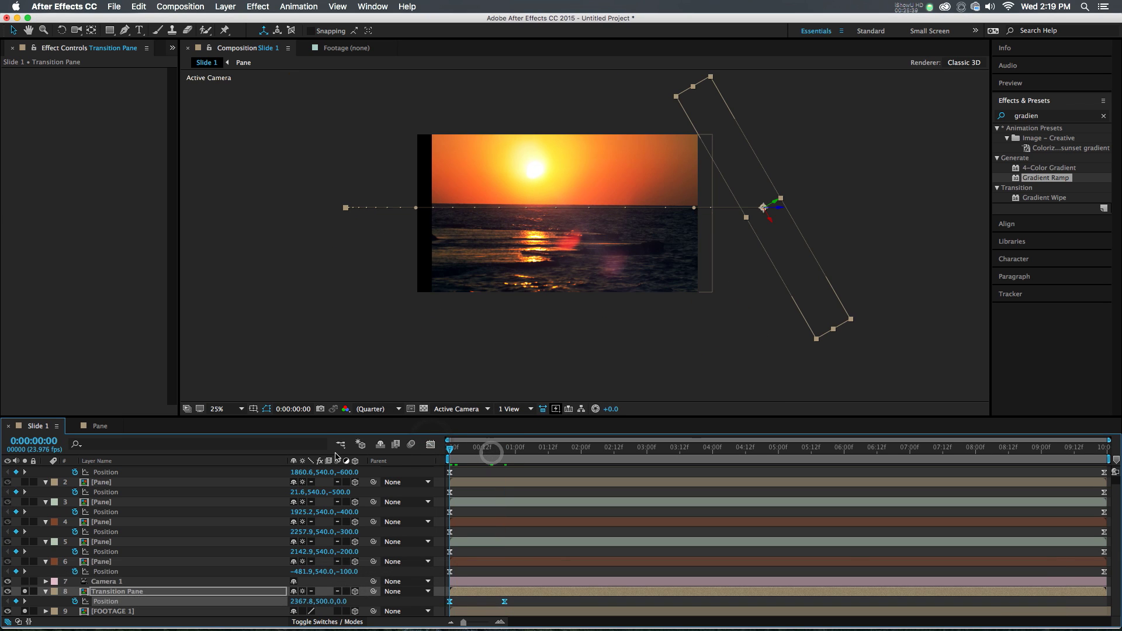
{"action": "key", "text": "Page_Down"}
{"action": "key", "text": "Page_Down"}
{"action": "key", "text": "Page_Down"}
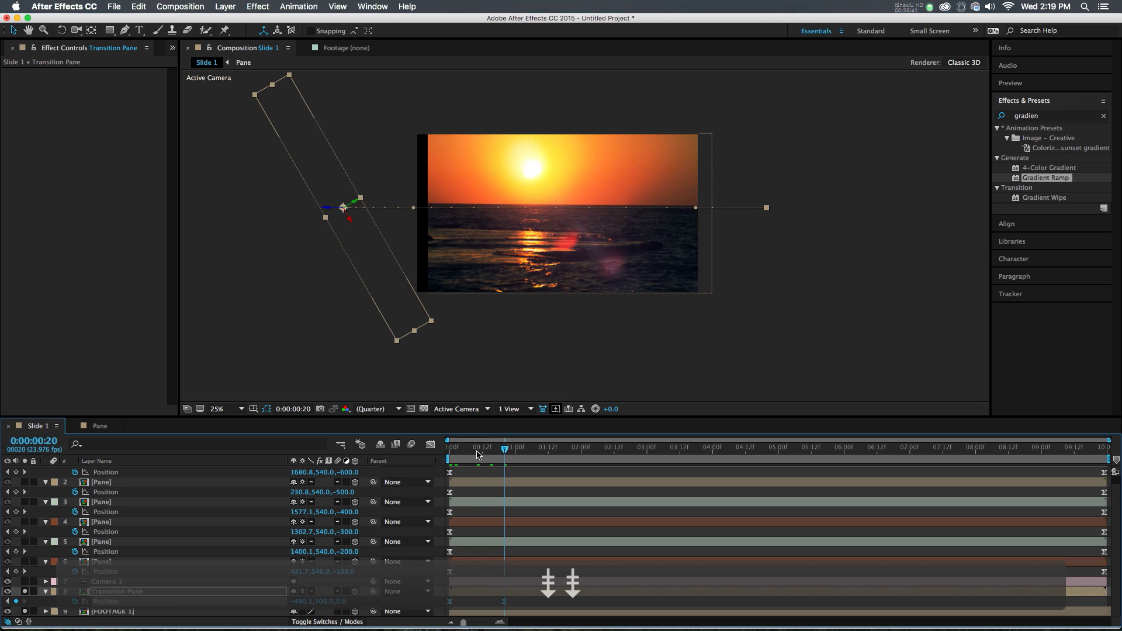
{"action": "key", "text": "space"}
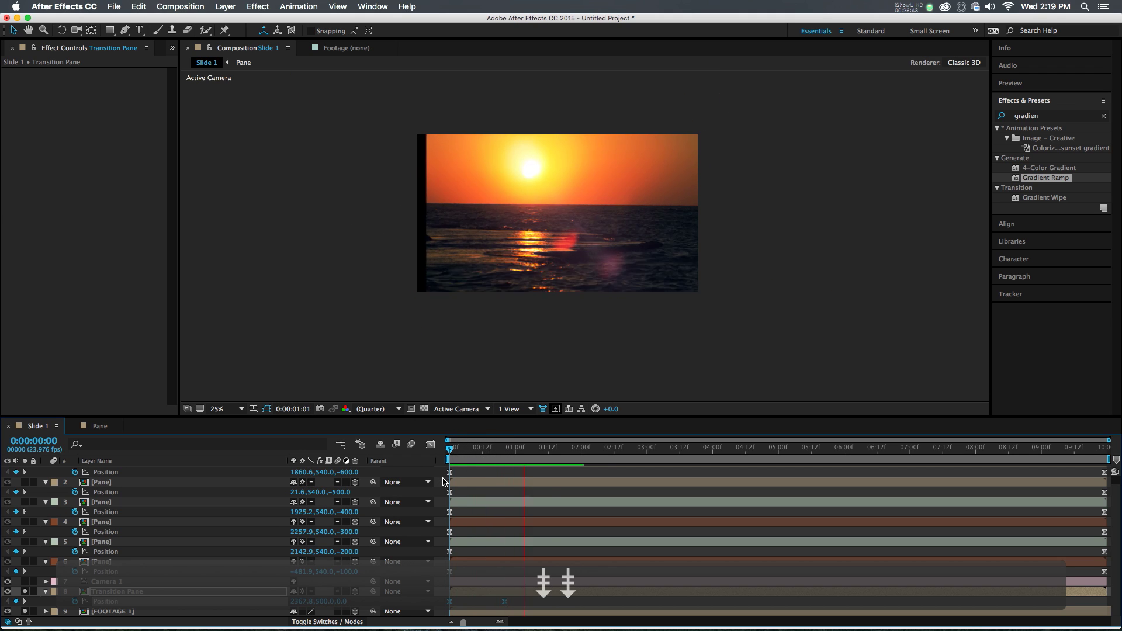
{"action": "key", "text": "space"}
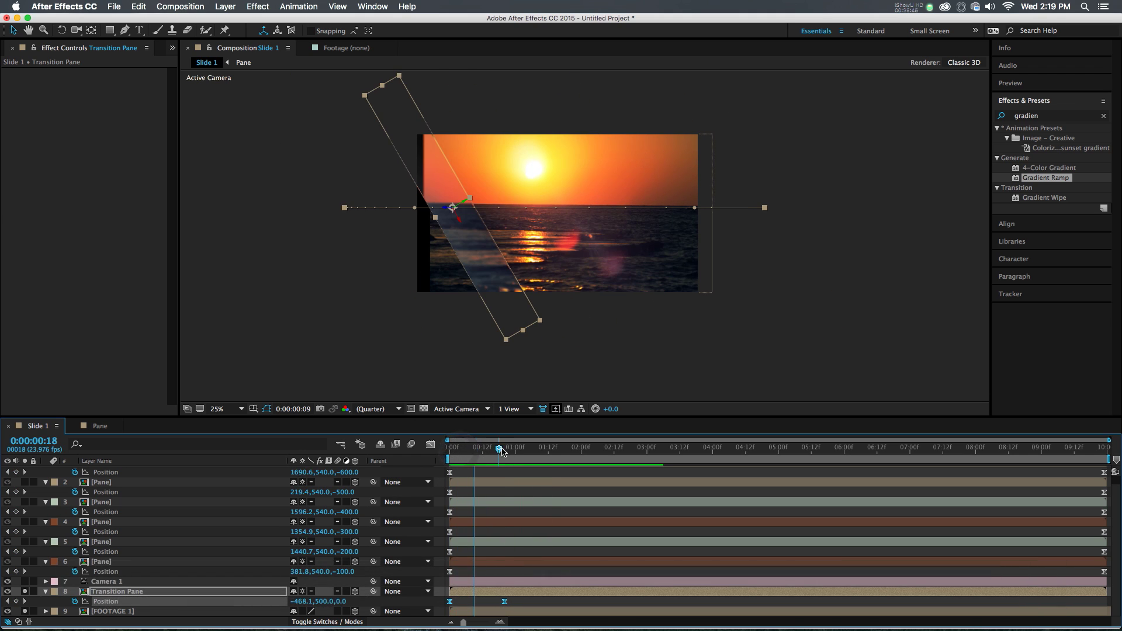
Move the Transition Pane's last Position keyframe to 0:00:01:06 and preview the slower sweep, ending at 0:00:00:08.
{"action": "left_click", "coordinate": [503, 449]}
{"action": "key", "text": "shift+Page_Down"}
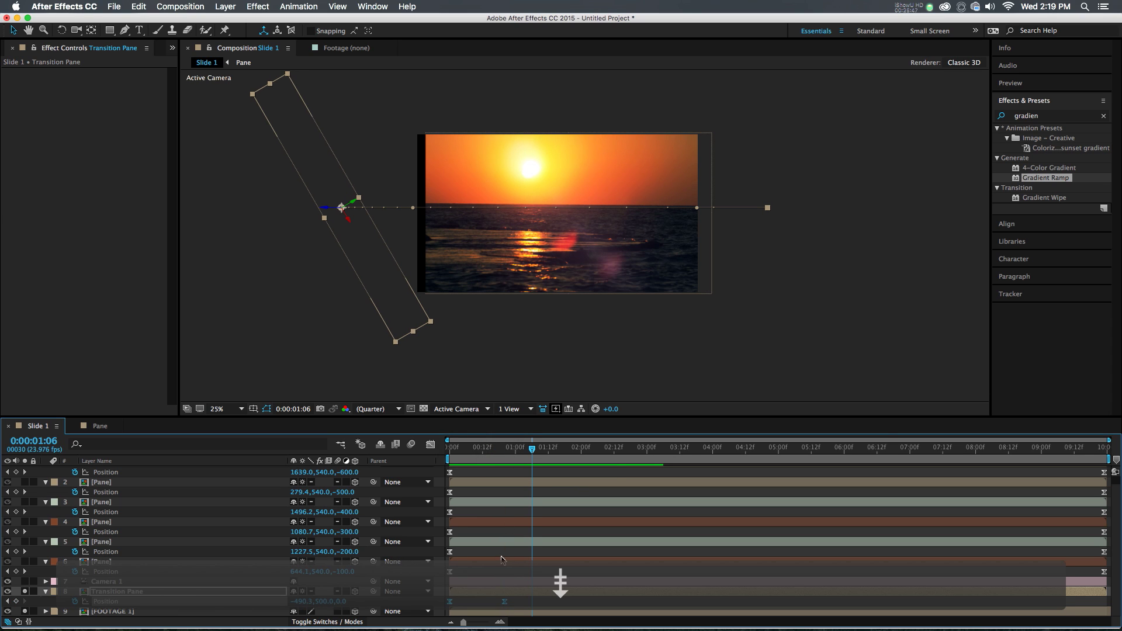
{"action": "key", "text": "super+z"}
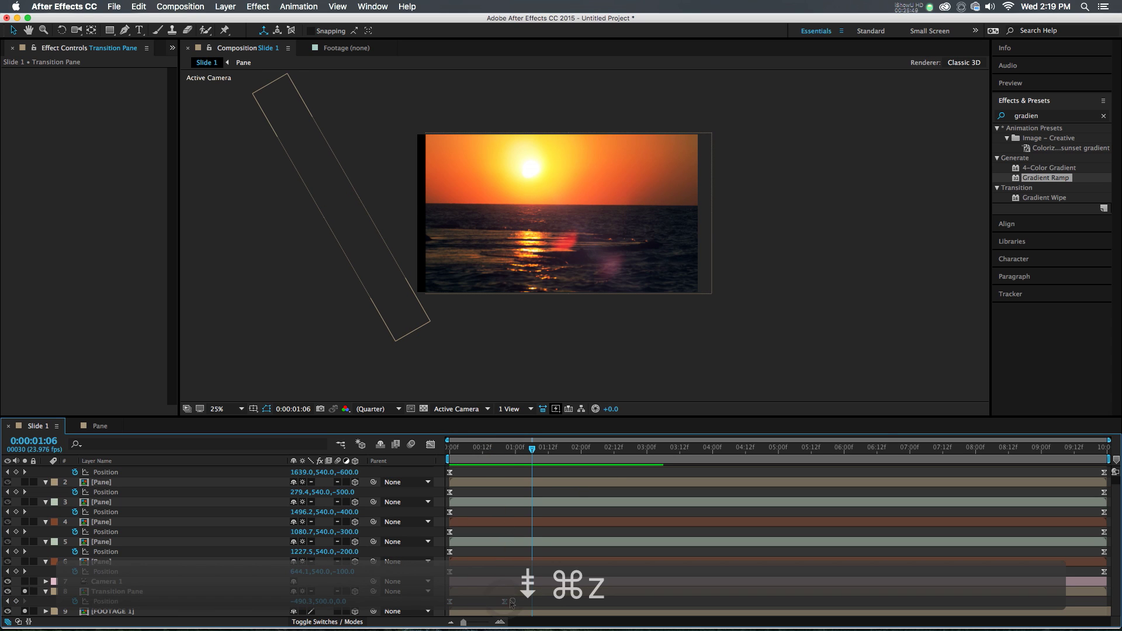
{"action": "mouse_move", "coordinate": [493, 449]}
{"action": "left_mouse_down"}
{"action": "mouse_move", "coordinate": [474, 453]}
{"action": "mouse_move", "coordinate": [483, 452]}
{"action": "left_mouse_up"}
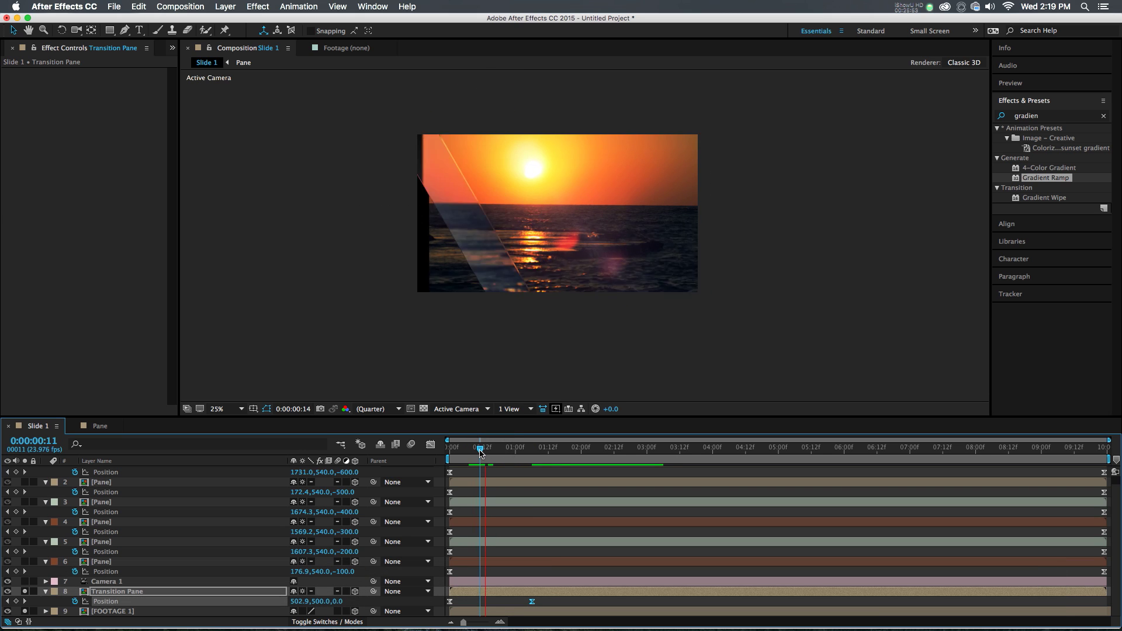
{"action": "key", "text": "space"}
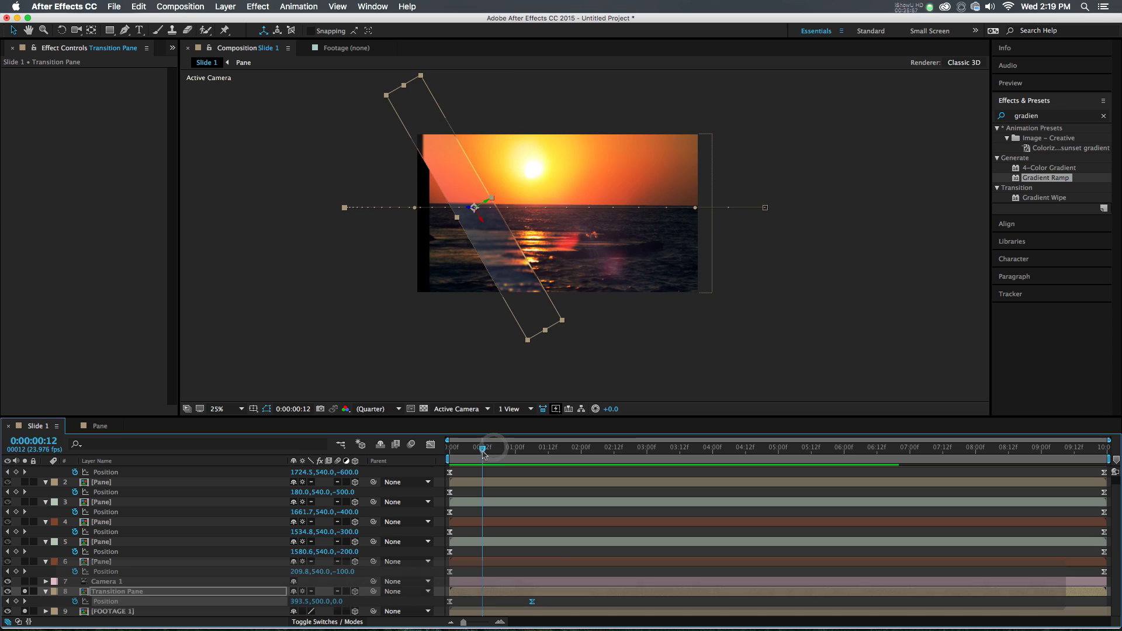
{"action": "key", "text": "space"}
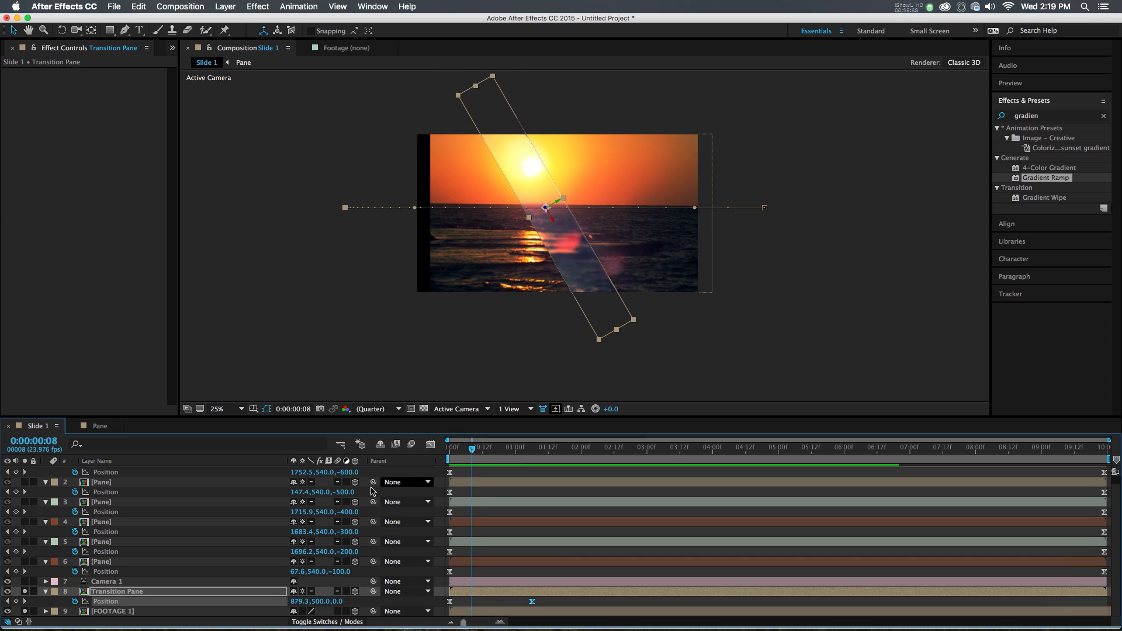
Create a composition-size black solid directly above the FOOTAGE 1 layer.
{"action": "left_click", "coordinate": [46, 592]}
{"action": "left_click", "coordinate": [93, 611]}
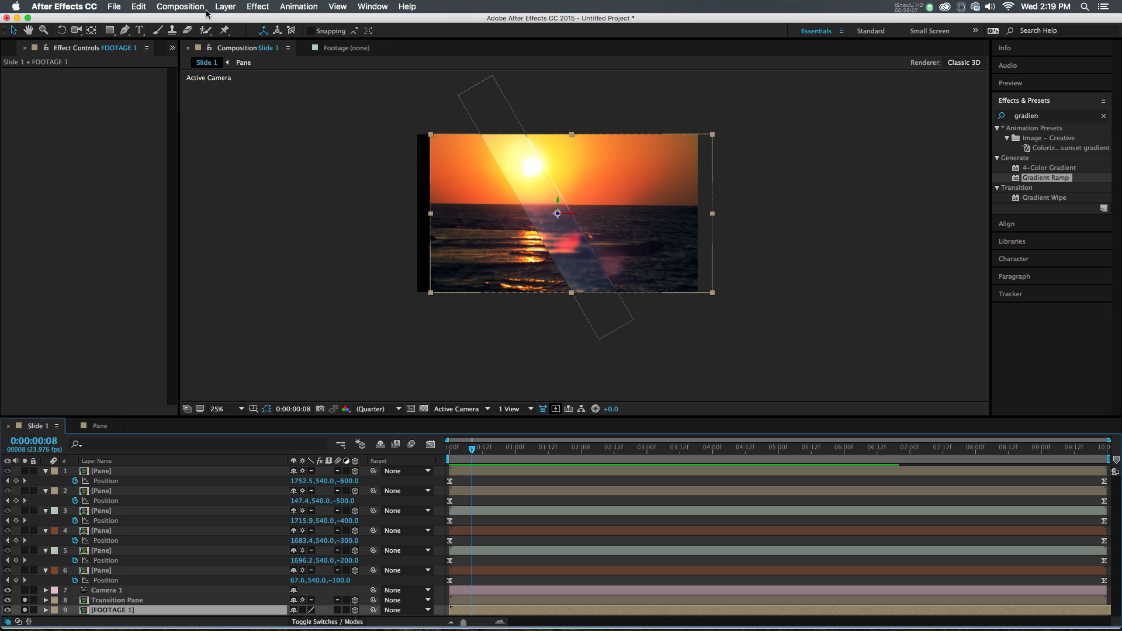
{"action": "left_click", "coordinate": [225, 7]}
{"action": "mouse_move", "coordinate": [292, 20]}
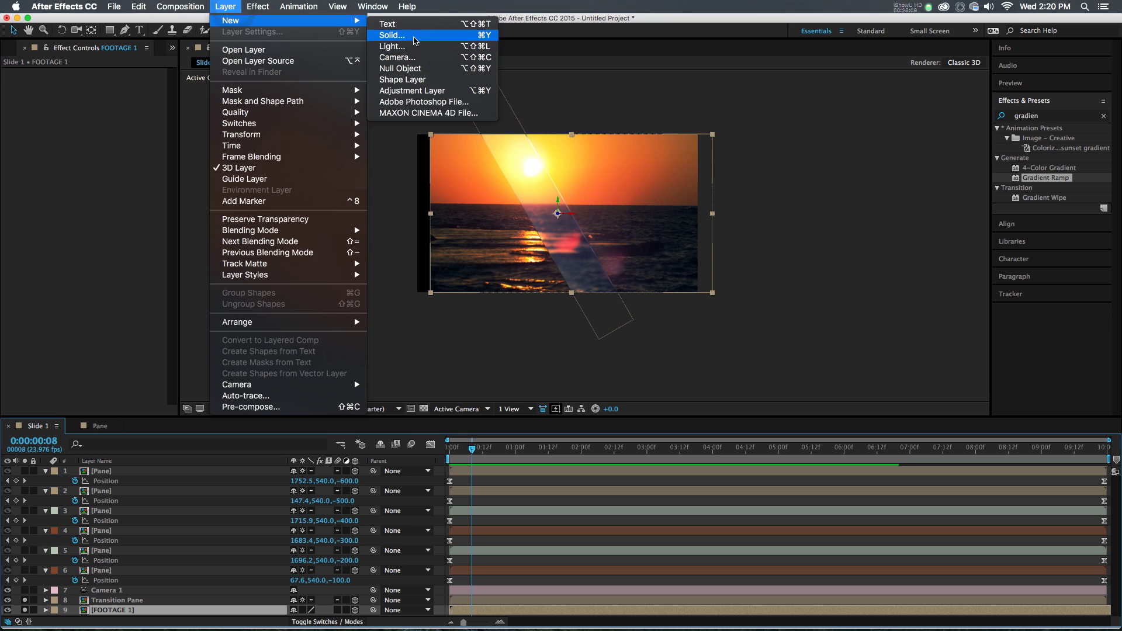
{"action": "left_click", "coordinate": [391, 35]}
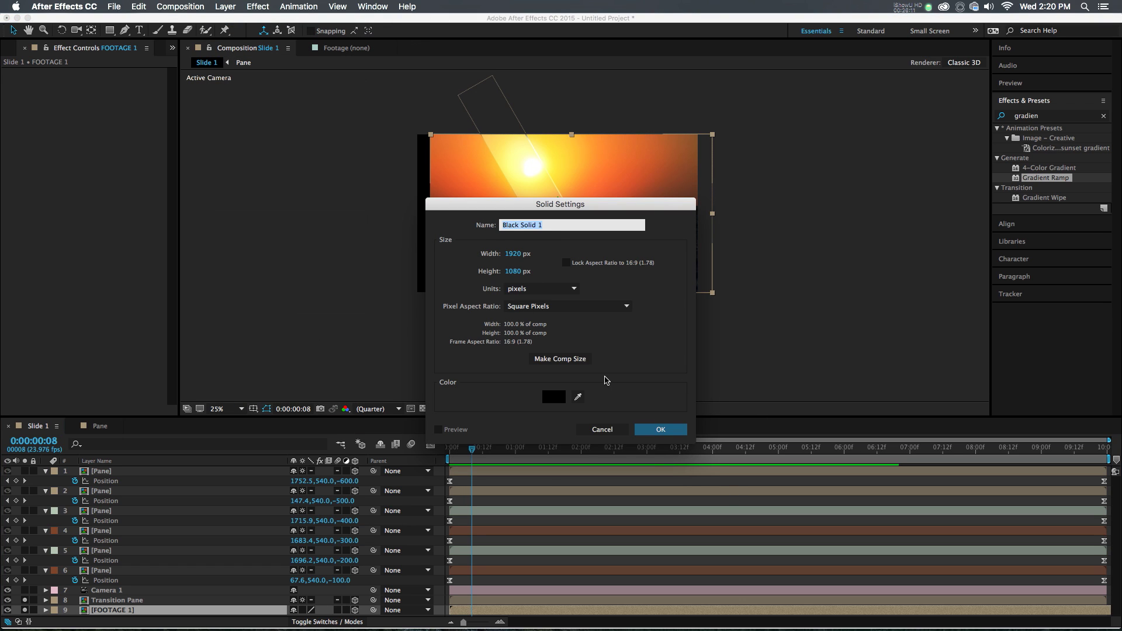
{"action": "left_click", "coordinate": [560, 359]}
{"action": "left_click", "coordinate": [664, 430]}
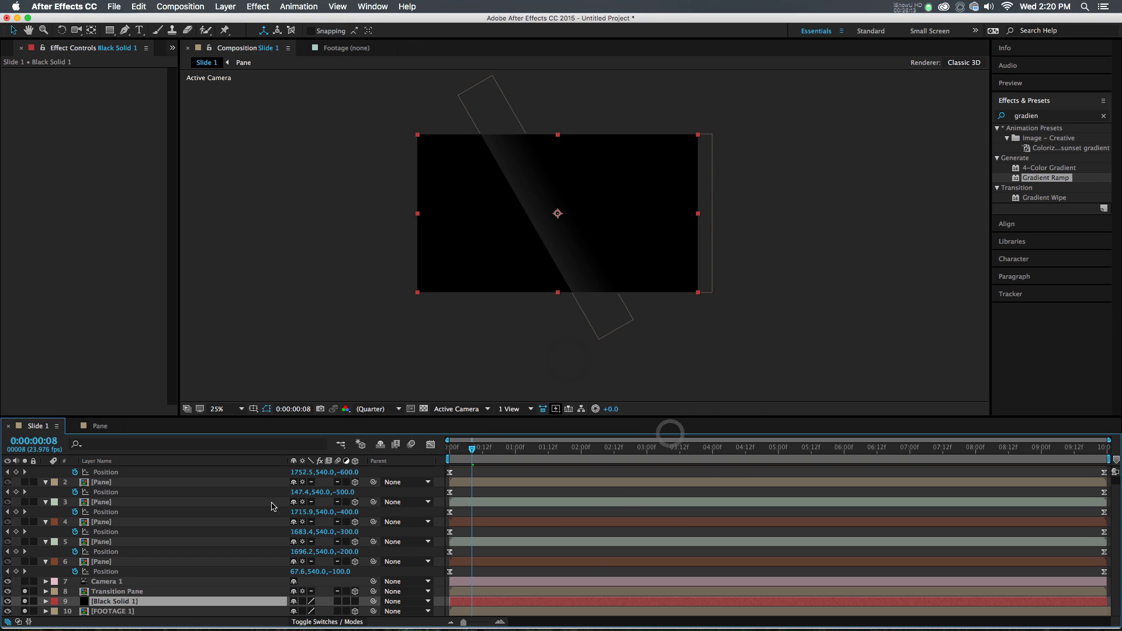
Make the black solid a 3D layer and parent it to the Transition Pane, snapping it to the parent's location and rotation.
{"action": "left_click", "coordinate": [355, 601]}
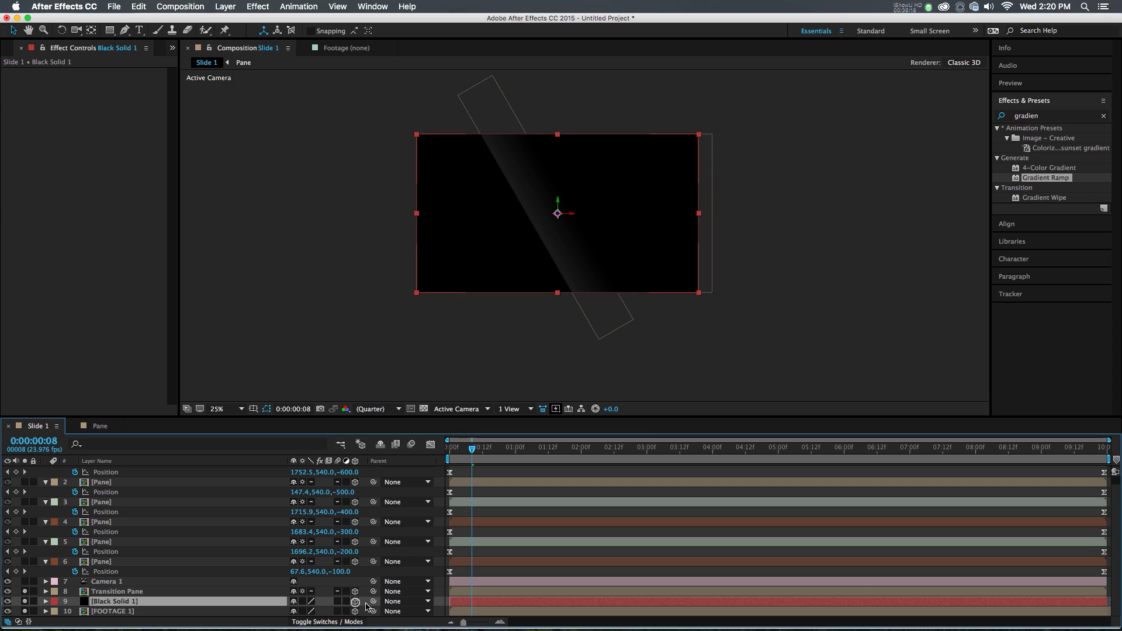
{"action": "left_click", "coordinate": [373, 602]}
{"action": "left_click_drag", "start_coordinate": [373, 604], "coordinate": [152, 594]}
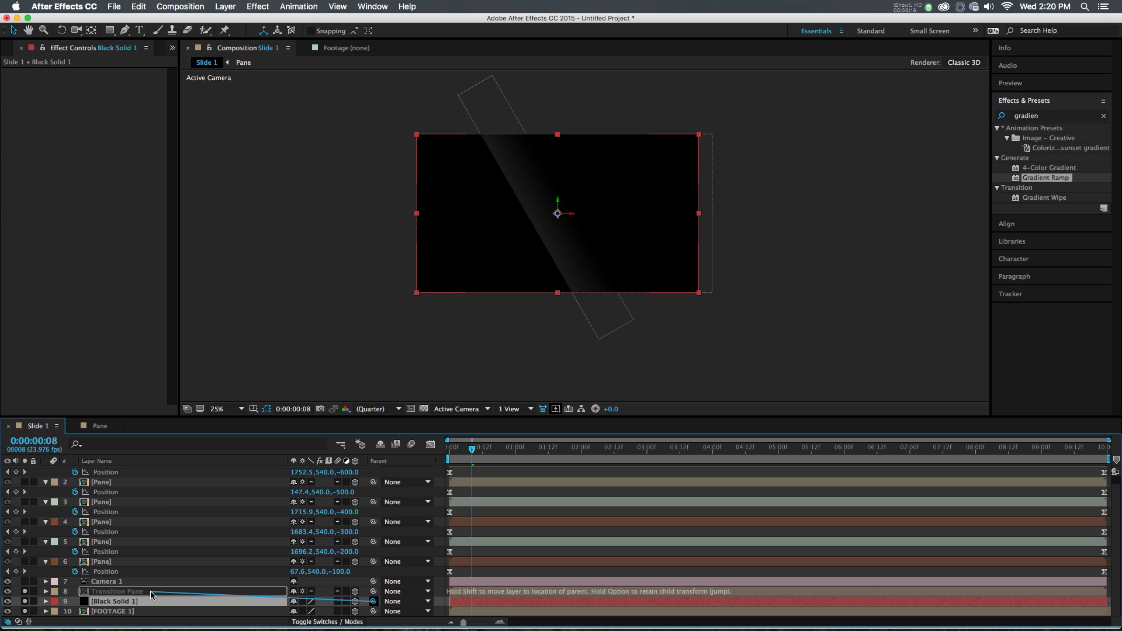
{"action": "left_click_drag", "start_coordinate": [151, 594], "coordinate": [153, 593]}
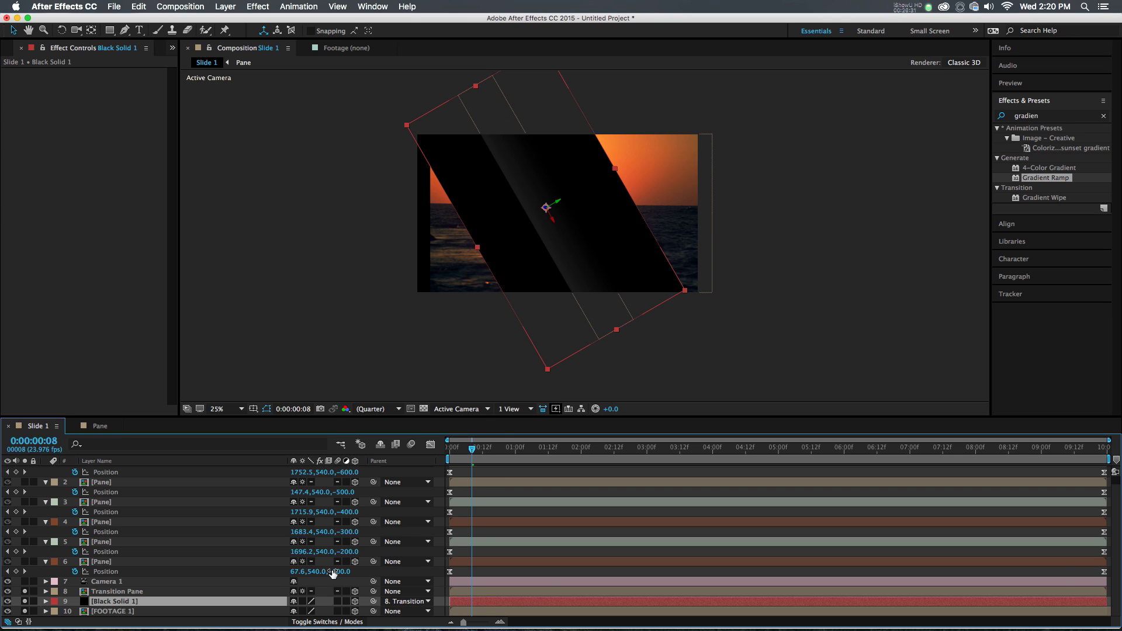
Set the black solid's anchor point Y value to 1080.
{"action": "key", "text": "a"}
{"action": "left_click_drag", "start_coordinate": [321, 603], "coordinate": [646, 583]}
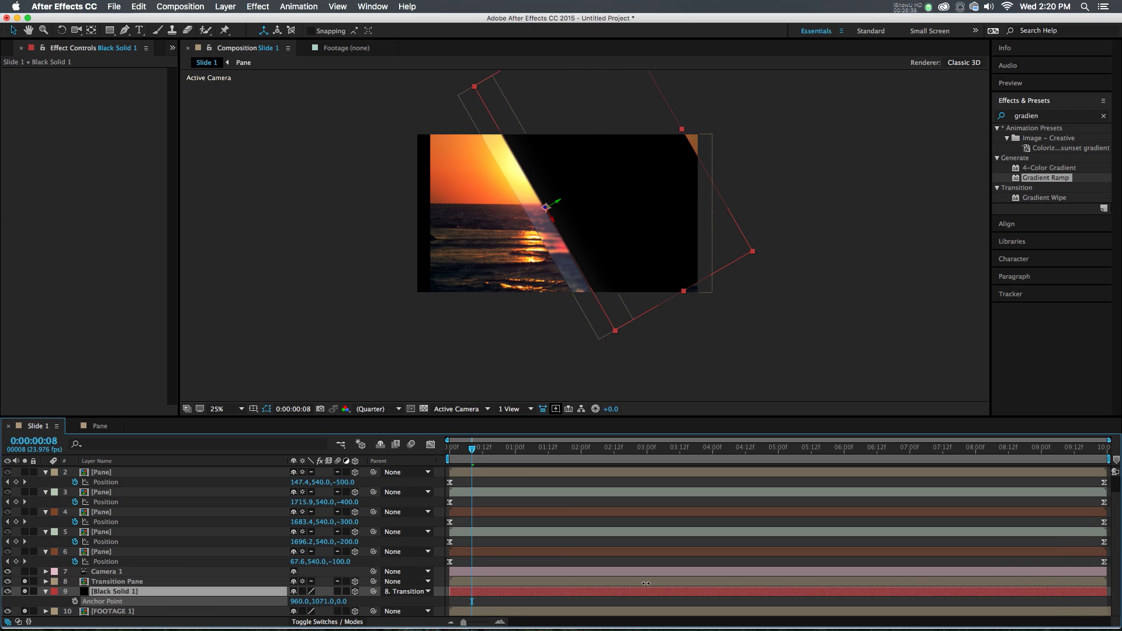
{"action": "left_click", "coordinate": [323, 602]}
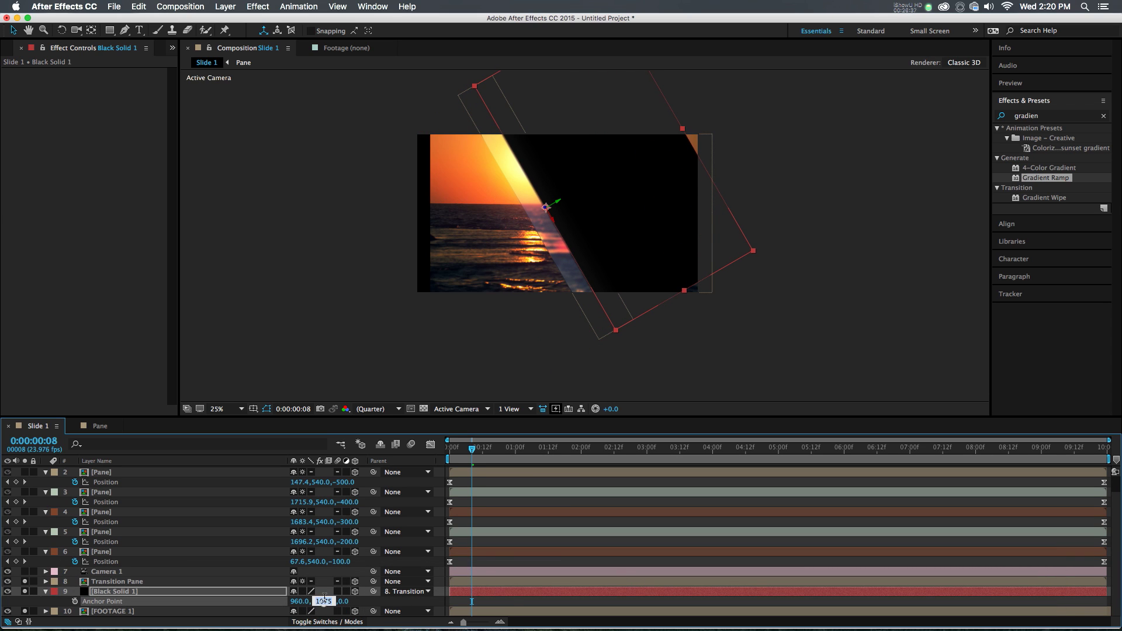
{"action": "type", "text": "1080"}
{"action": "key", "text": "Return"}
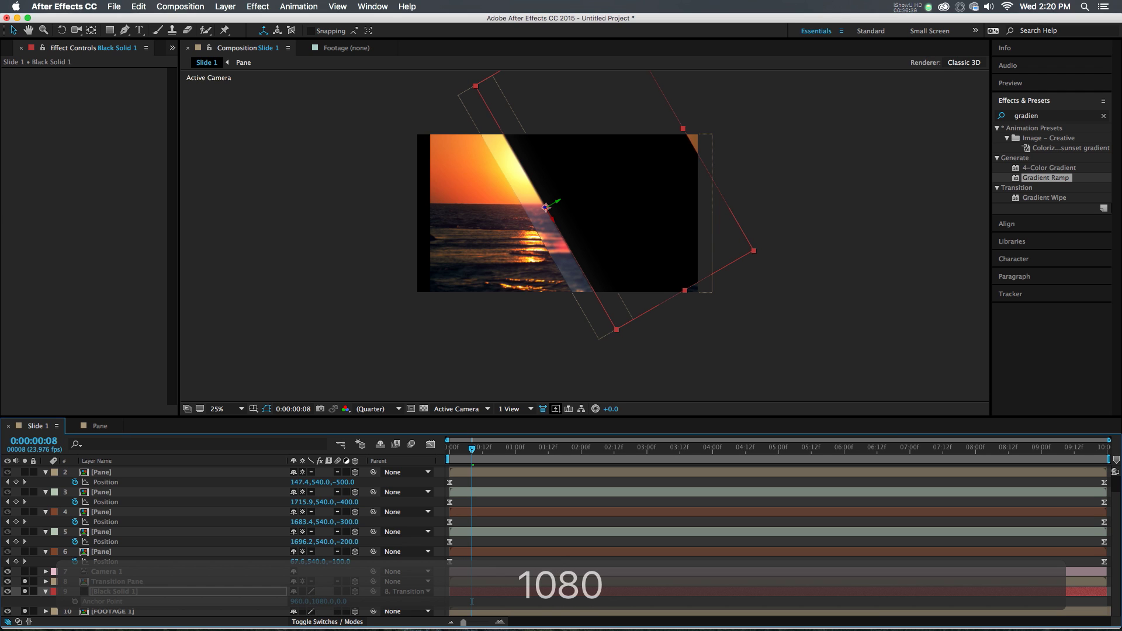
Move the black solid so its edge lines up with the Transition Pane's left edge, checking at 100% magnification.
{"action": "key", "text": "a"}
{"action": "scroll", "coordinate": [554, 193], "scroll_direction": "up", "scroll_amount": 4}
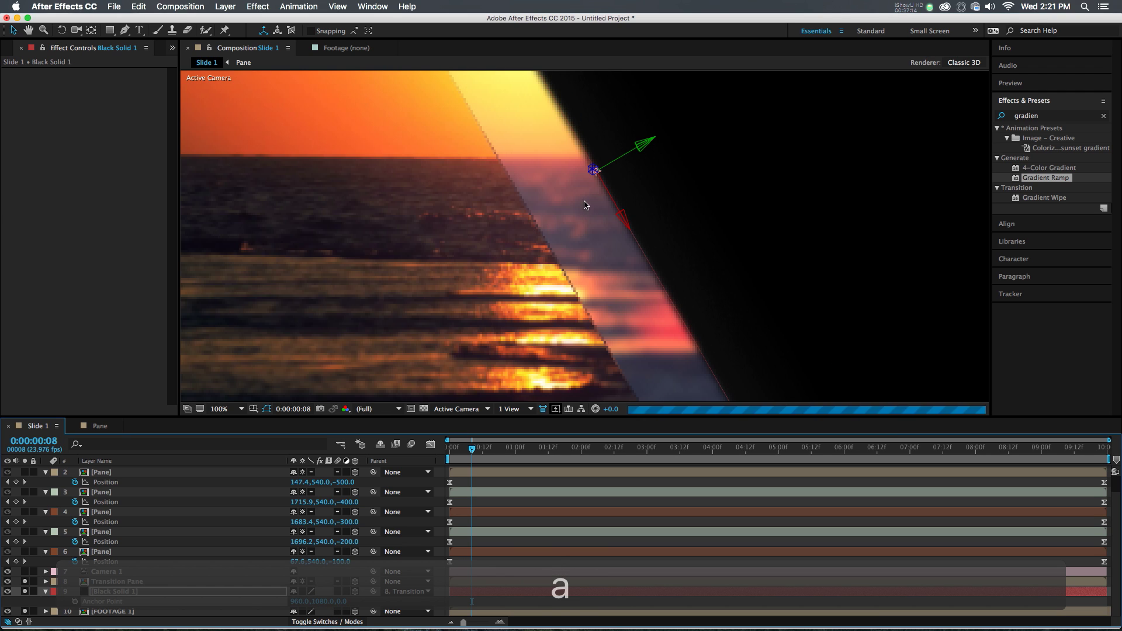
{"action": "left_click_drag", "start_coordinate": [624, 179], "coordinate": [564, 224]}
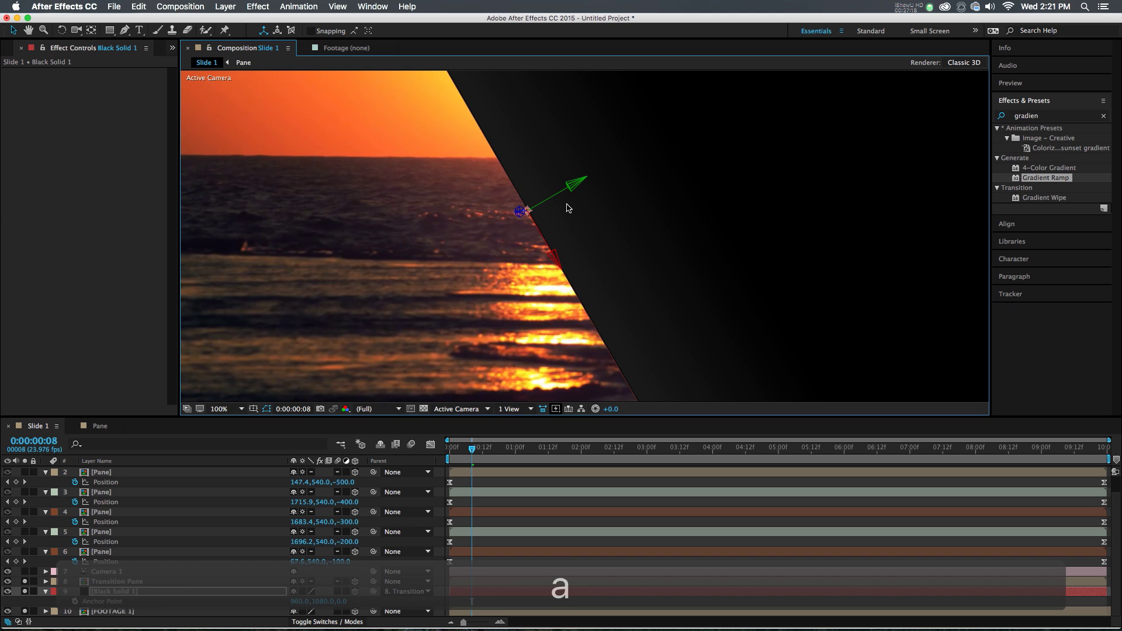
Scale up and shift the black solid along the pane until it covers the whole frame at 0:00:01:18.
{"action": "scroll", "coordinate": [567, 208], "scroll_direction": "down", "scroll_amount": 2}
{"action": "scroll", "coordinate": [631, 189], "scroll_direction": "down", "scroll_amount": 2}
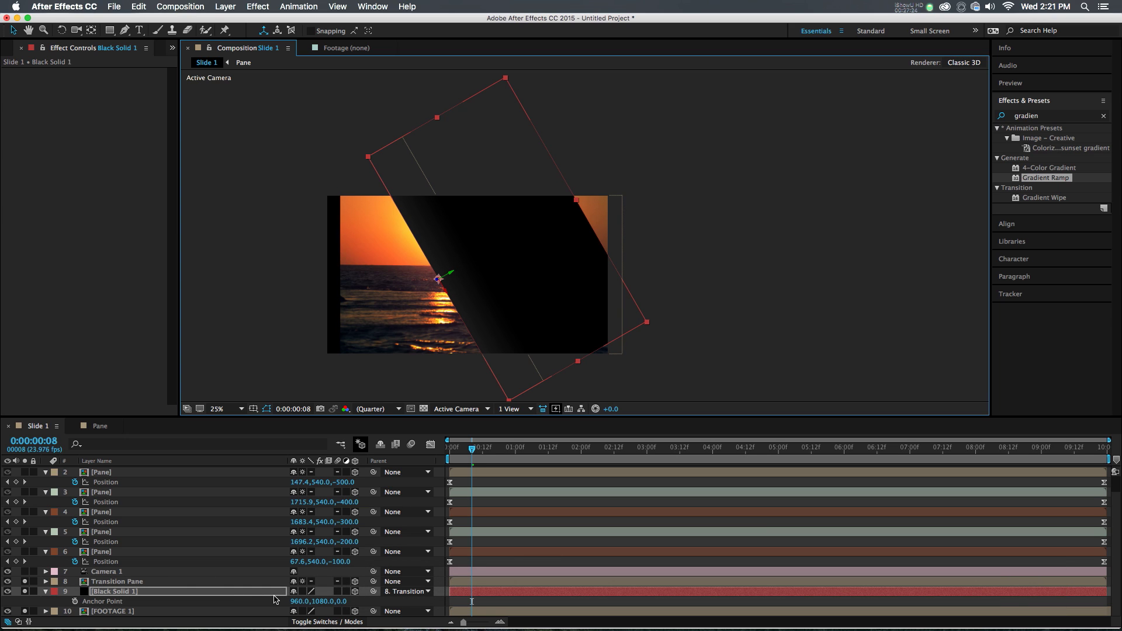
{"action": "key", "text": "shift+p"}
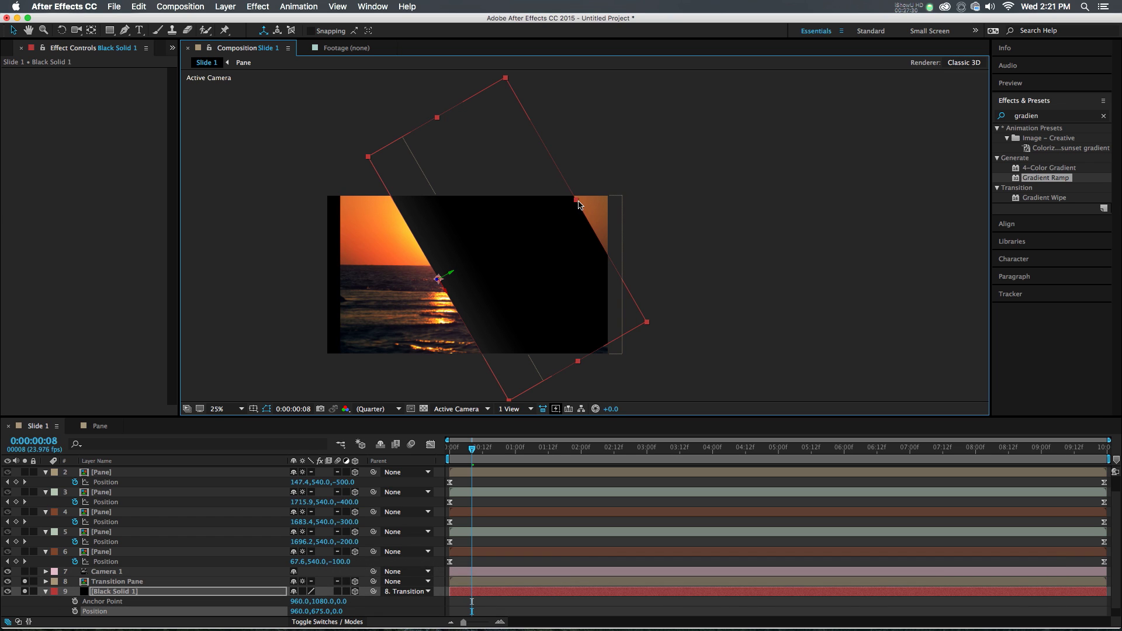
{"action": "key", "text": "space"}
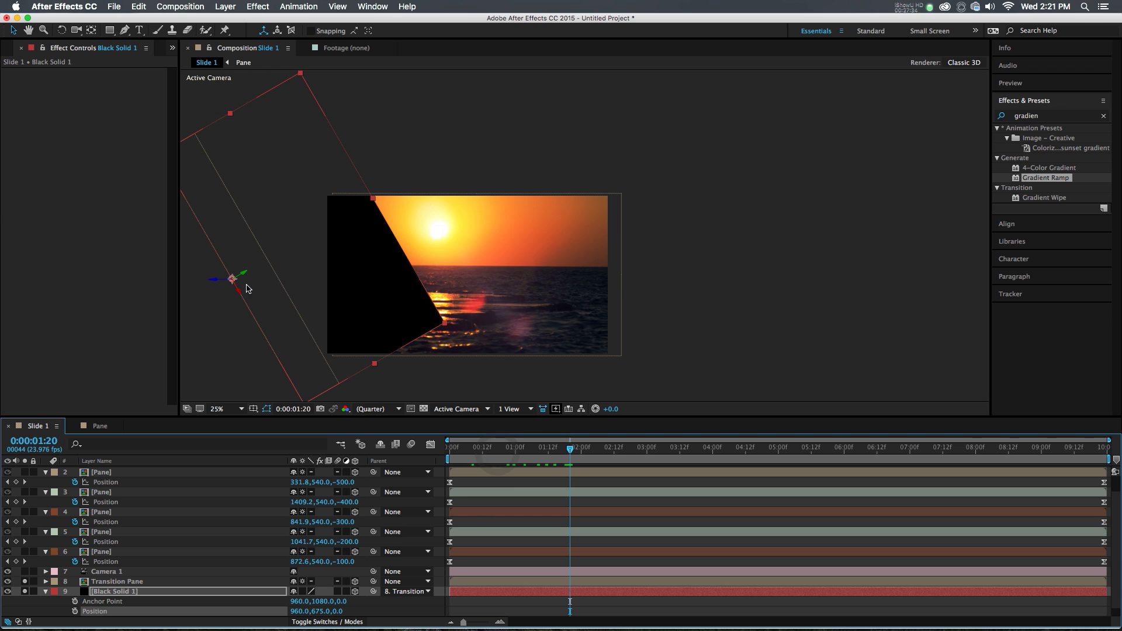
{"action": "left_click_drag", "start_coordinate": [494, 464], "coordinate": [565, 464]}
{"action": "left_click_drag", "start_coordinate": [465, 196], "coordinate": [513, 161]}
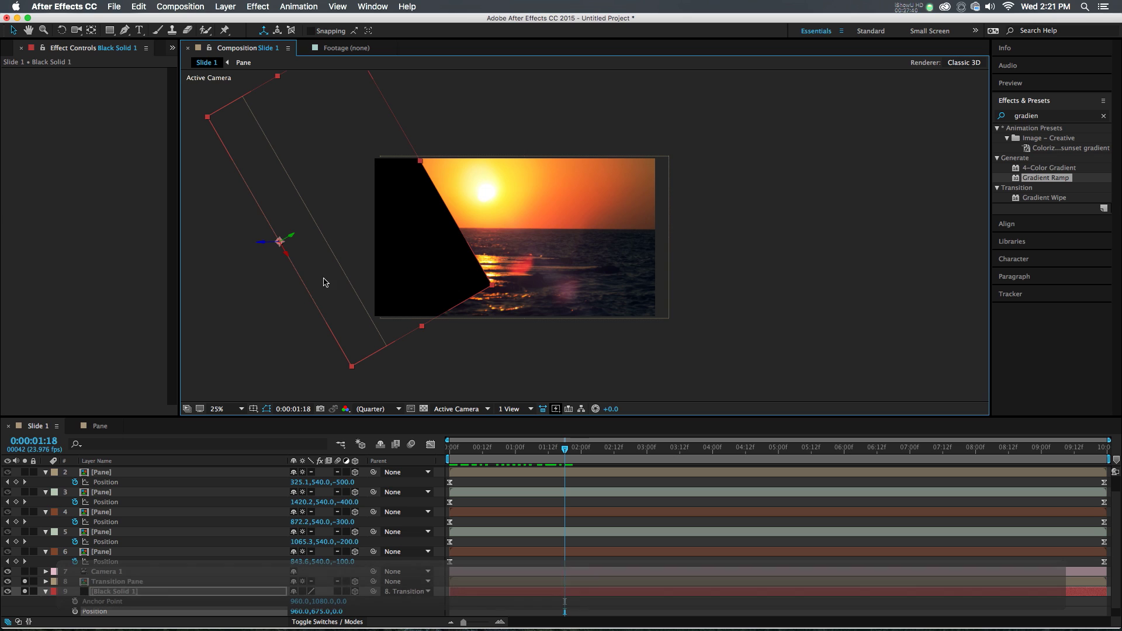
{"action": "left_click_drag", "start_coordinate": [422, 164], "coordinate": [635, 90]}
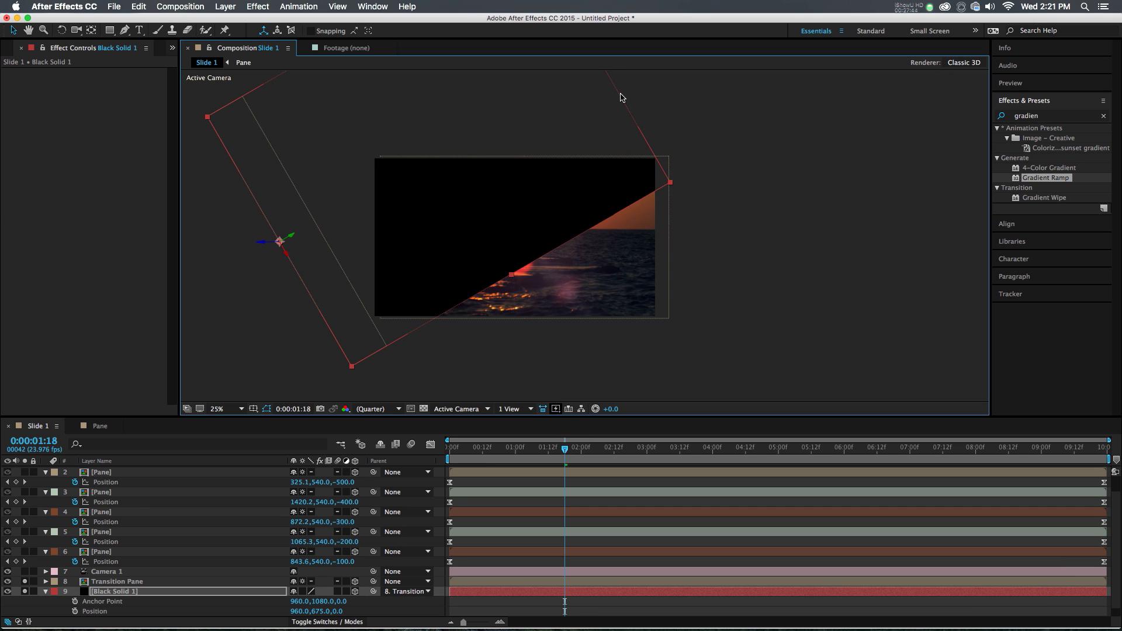
{"action": "left_click_drag", "start_coordinate": [288, 260], "coordinate": [347, 358]}
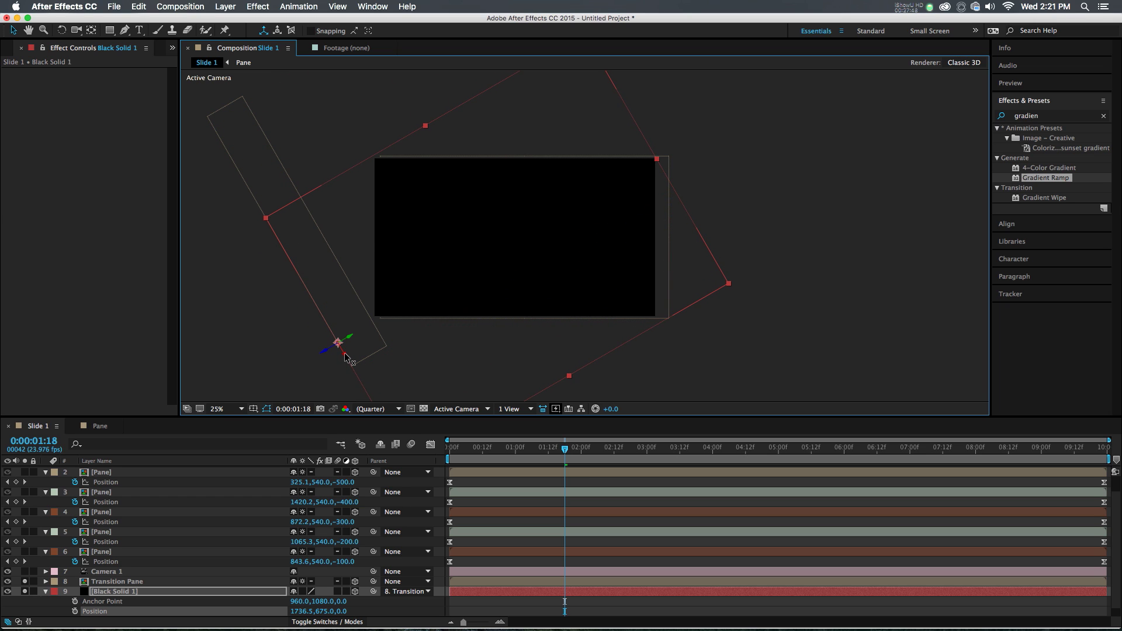
{"action": "left_click_drag", "start_coordinate": [658, 163], "coordinate": [665, 161]}
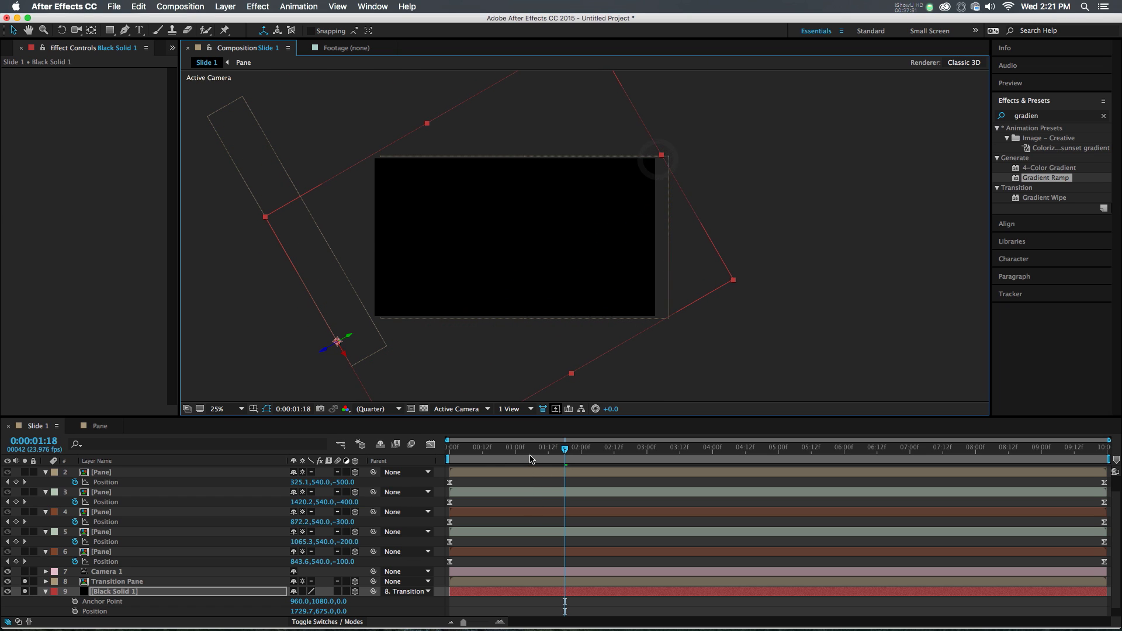
Scale the black solid further and slide it along the pane to X position 1471.3, covering the uncovered corner early in the wipe.
{"action": "left_click_drag", "start_coordinate": [529, 456], "coordinate": [402, 478]}
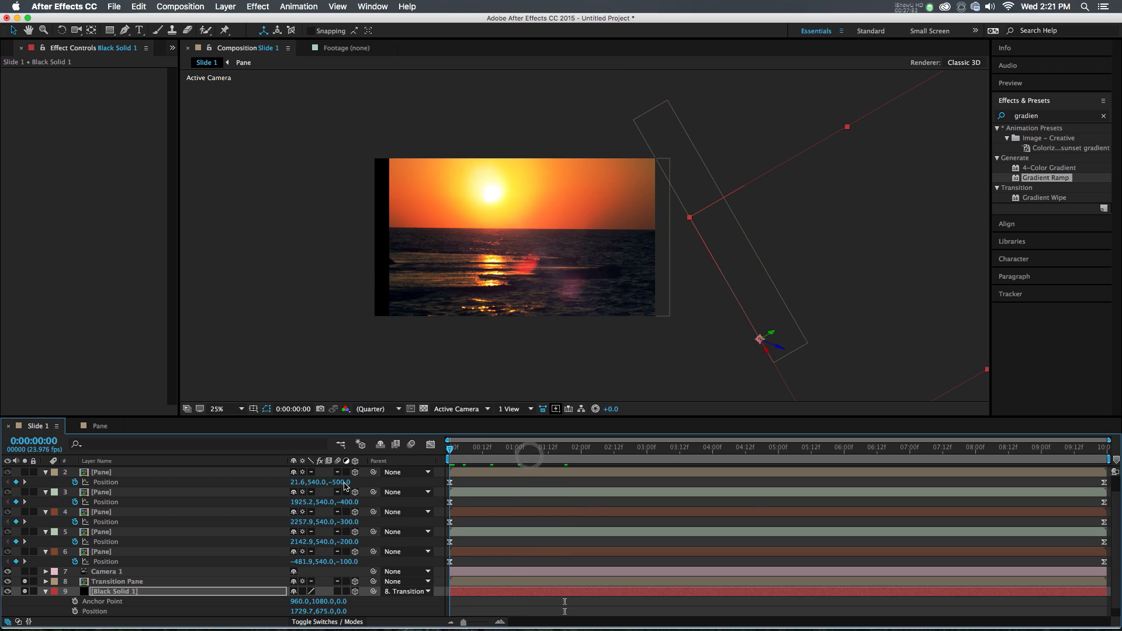
{"action": "key", "text": "space"}
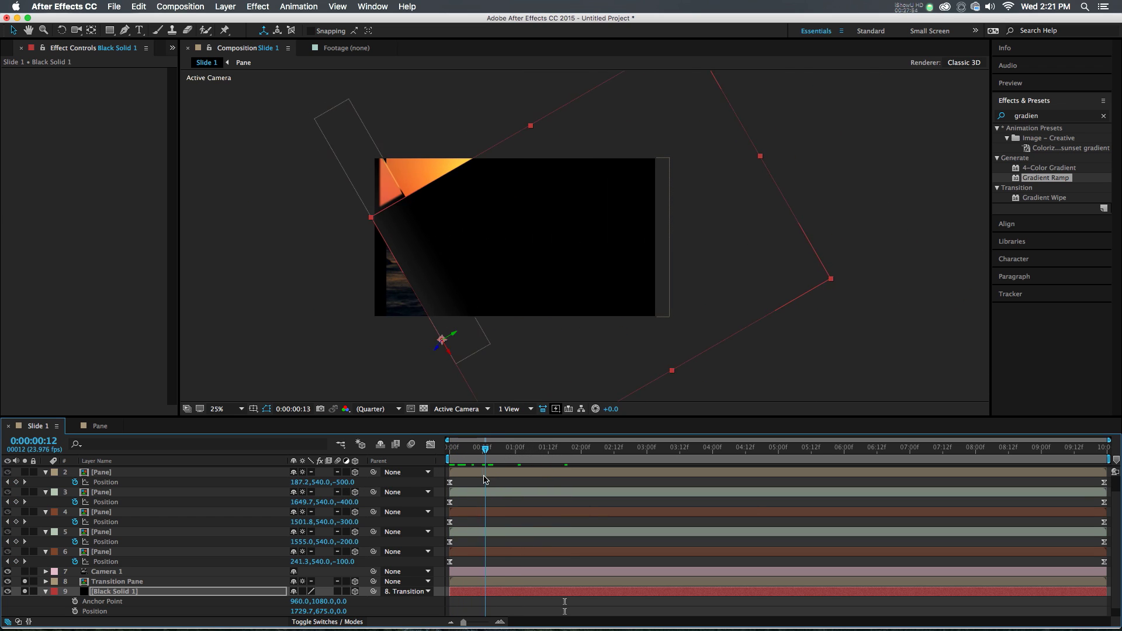
{"action": "left_click_drag", "start_coordinate": [561, 129], "coordinate": [522, 139]}
{"action": "left_click_drag", "start_coordinate": [479, 358], "coordinate": [461, 326]}
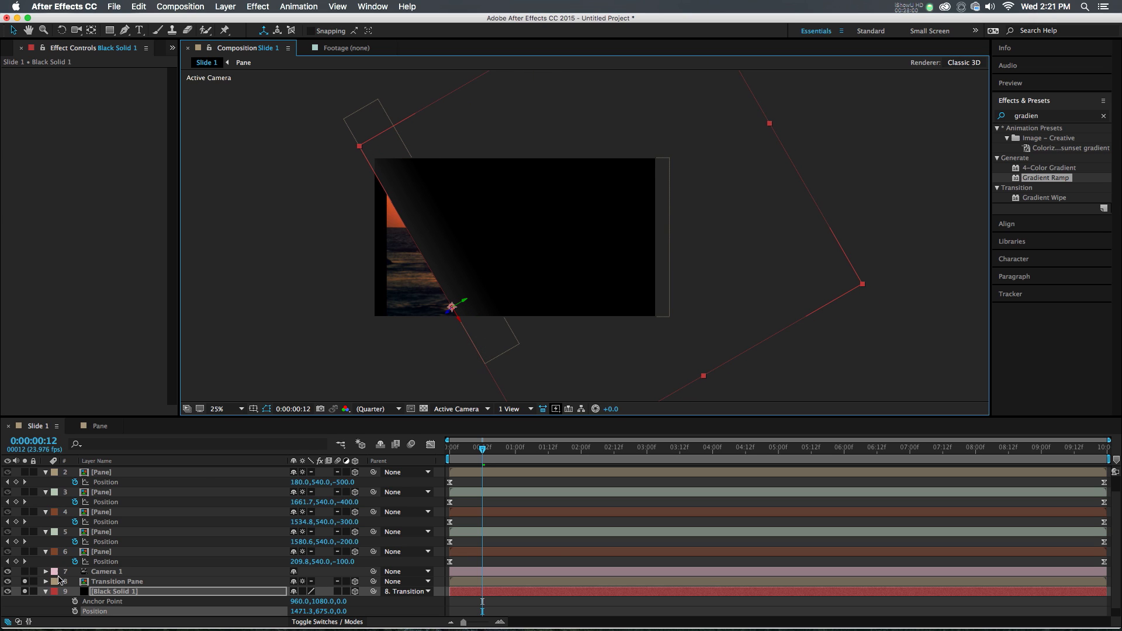
{"action": "left_click", "coordinate": [47, 593]}
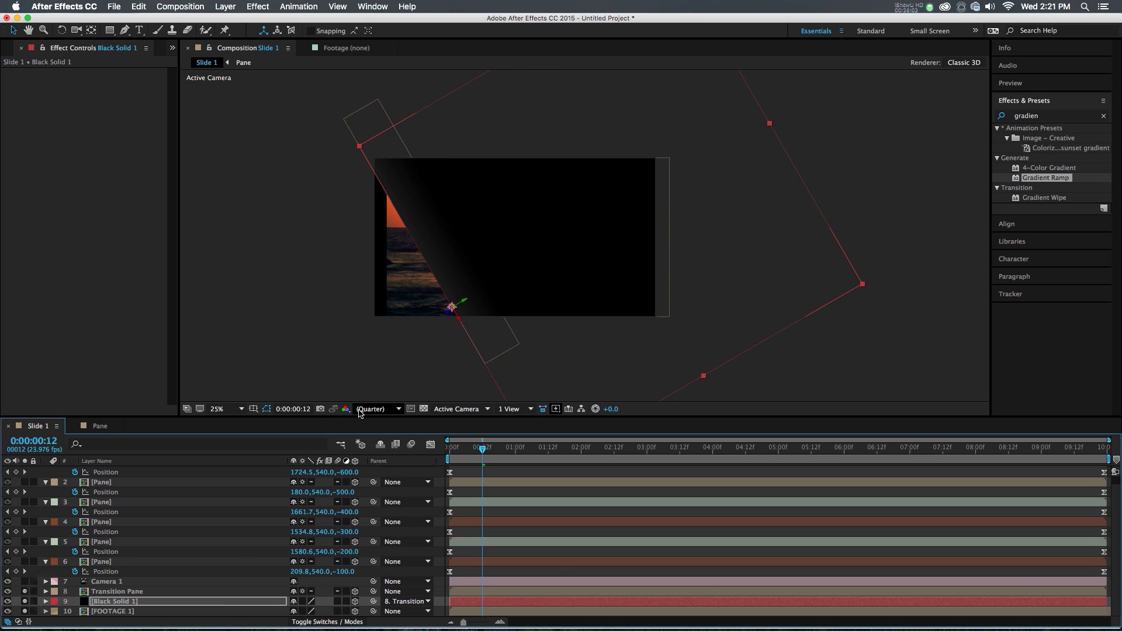
{"action": "left_click_drag", "start_coordinate": [485, 457], "coordinate": [499, 456]}
Set the FOOTAGE 1 layer's track matte to Alpha Matte using the black solid.
{"action": "left_click", "coordinate": [331, 622]}
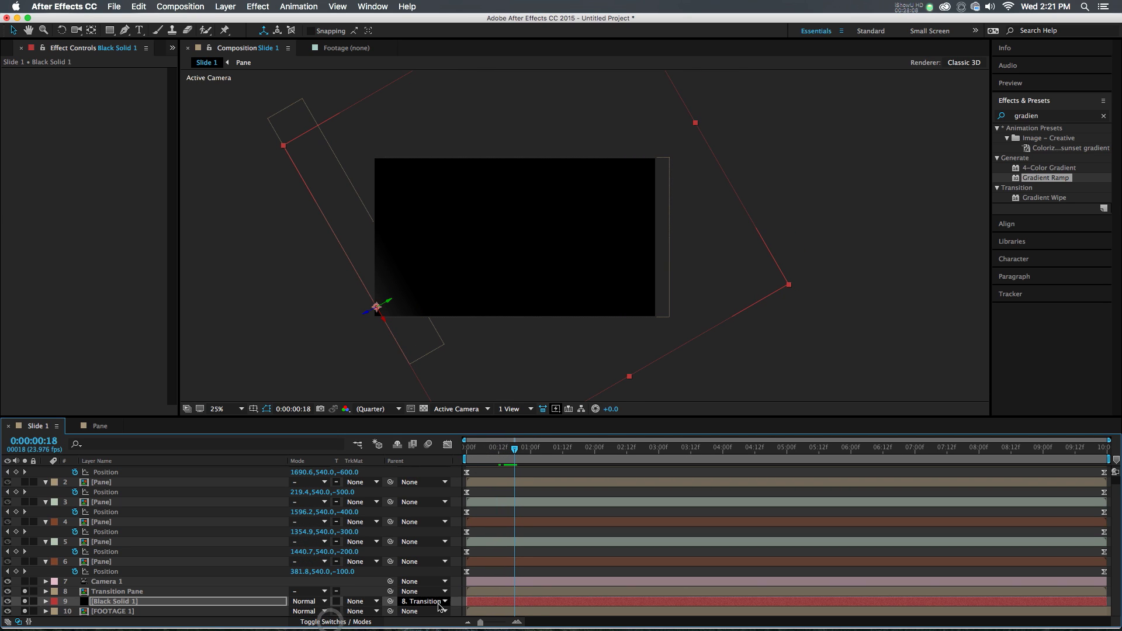
{"action": "left_click", "coordinate": [362, 624]}
{"action": "left_click", "coordinate": [362, 625]}
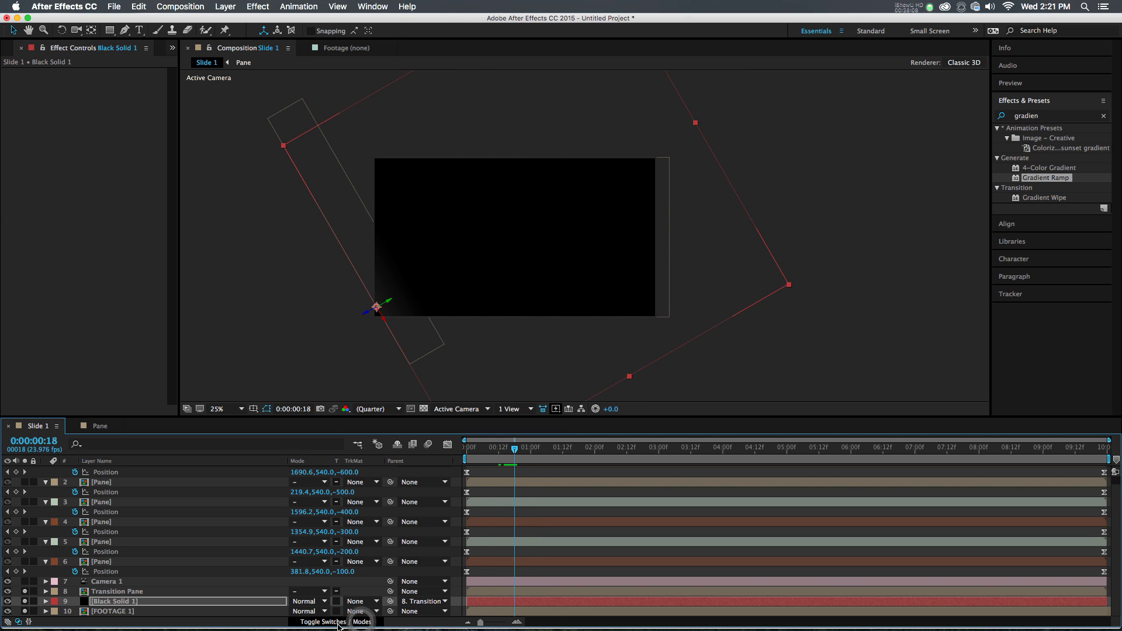
{"action": "left_click", "coordinate": [223, 611]}
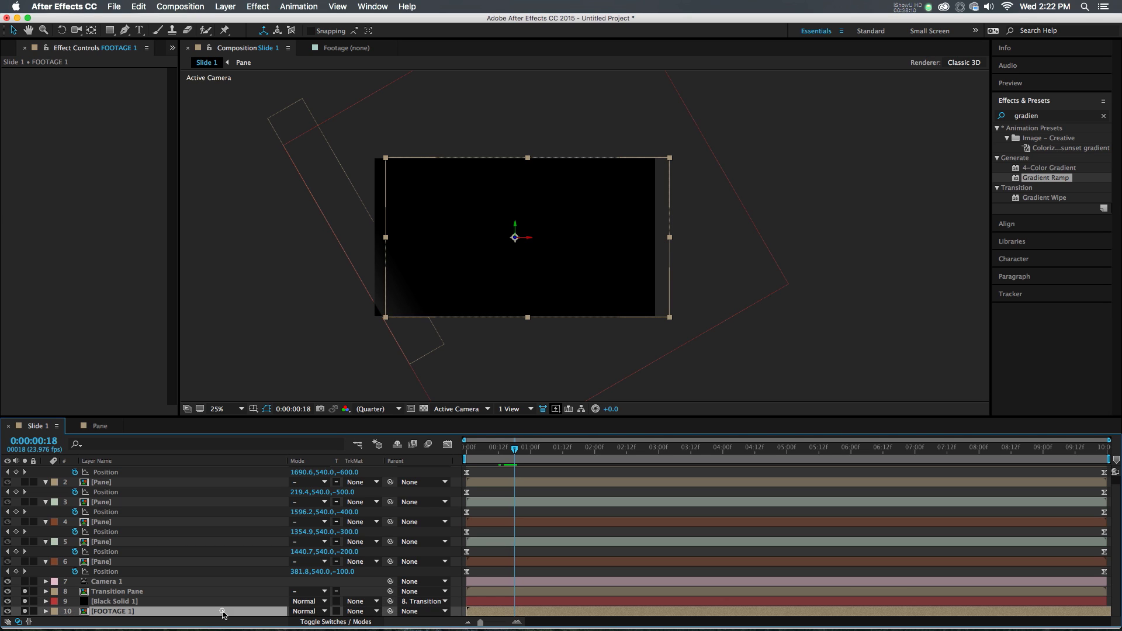
{"action": "left_click", "coordinate": [376, 612]}
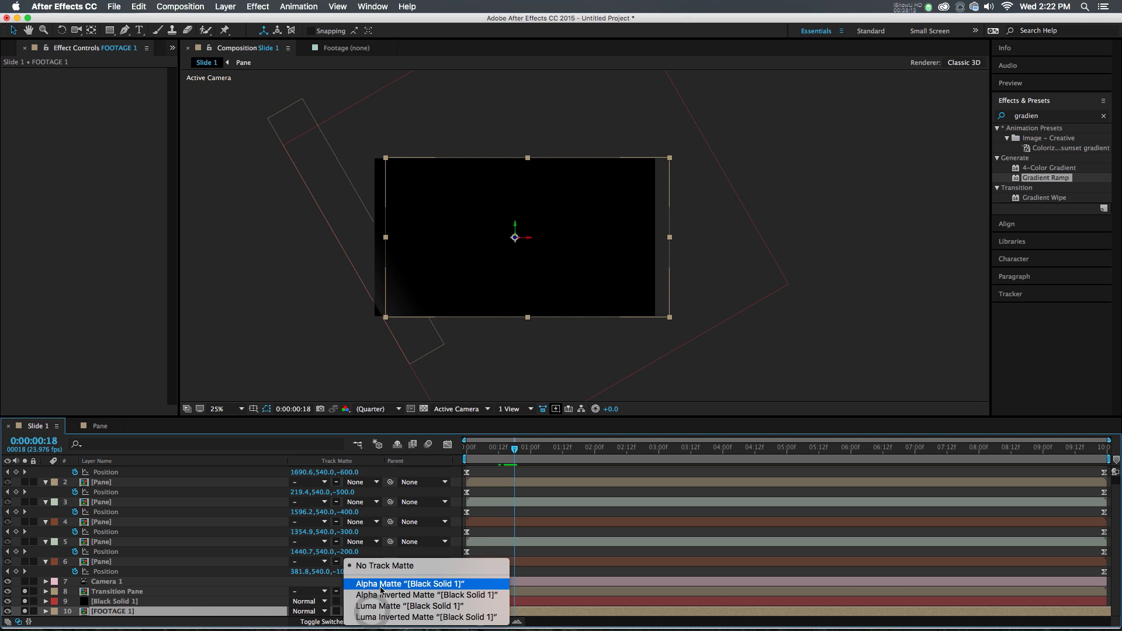
{"action": "left_click", "coordinate": [381, 586]}
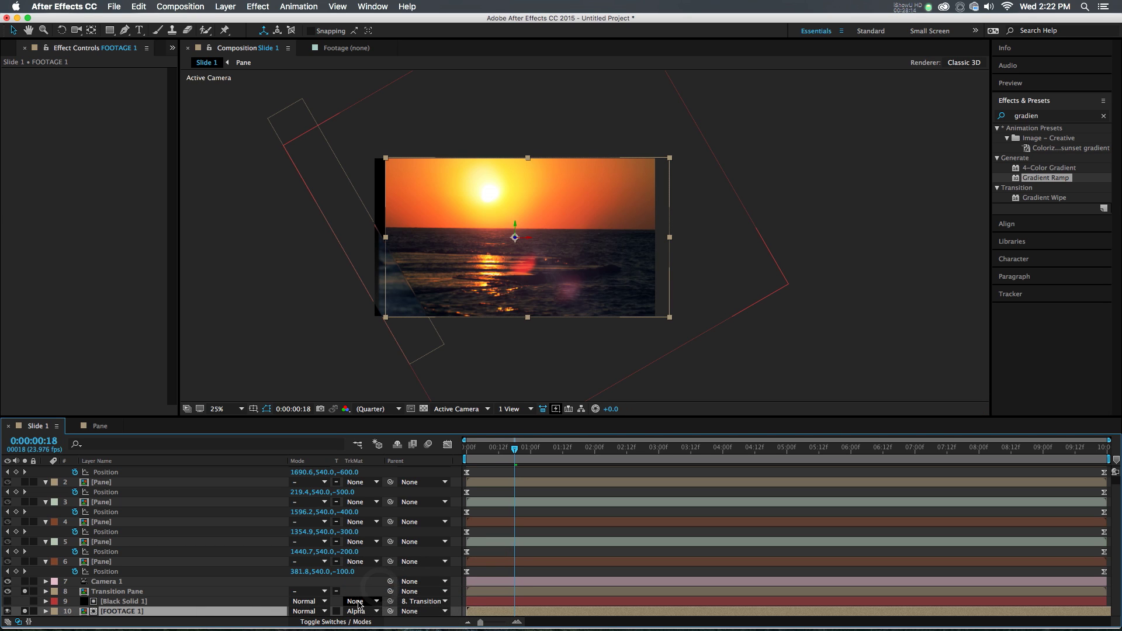
Examine how the black solid mattes FOOTAGE 1 during the wipe and preview the transition from the start.
{"action": "left_click_drag", "start_coordinate": [511, 446], "coordinate": [479, 449]}
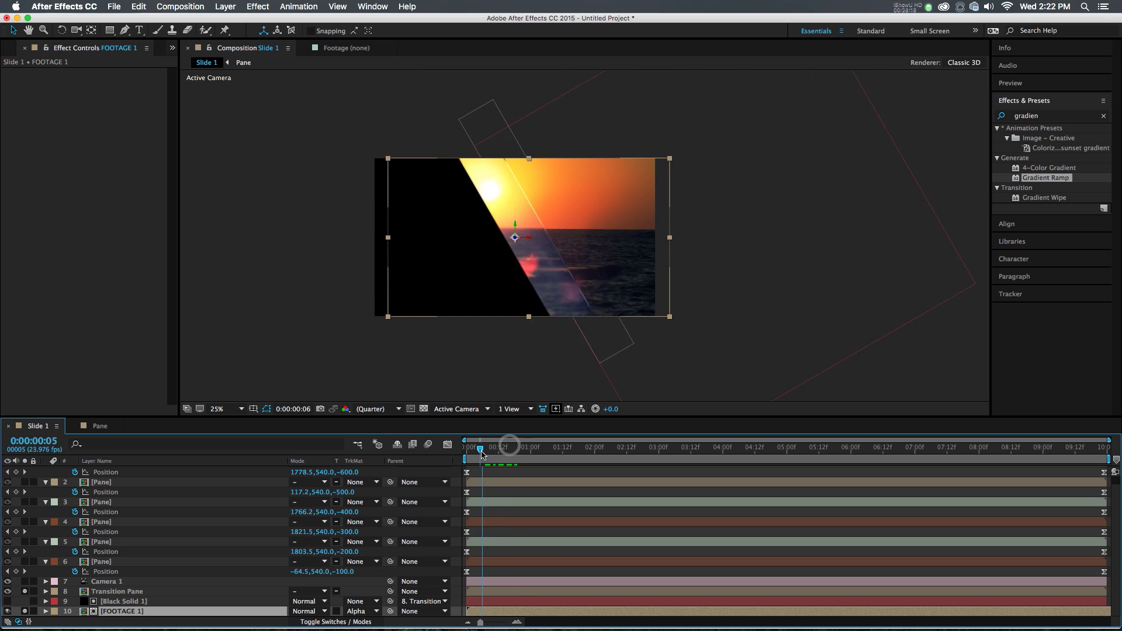
{"action": "left_click", "coordinate": [496, 603]}
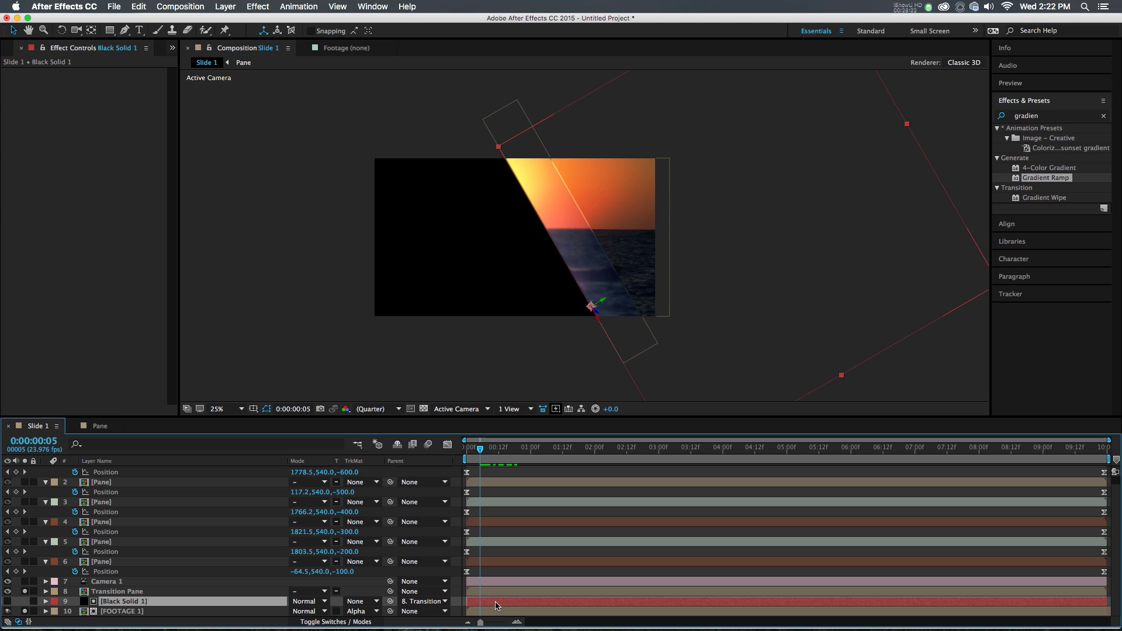
{"action": "left_click", "coordinate": [182, 611]}
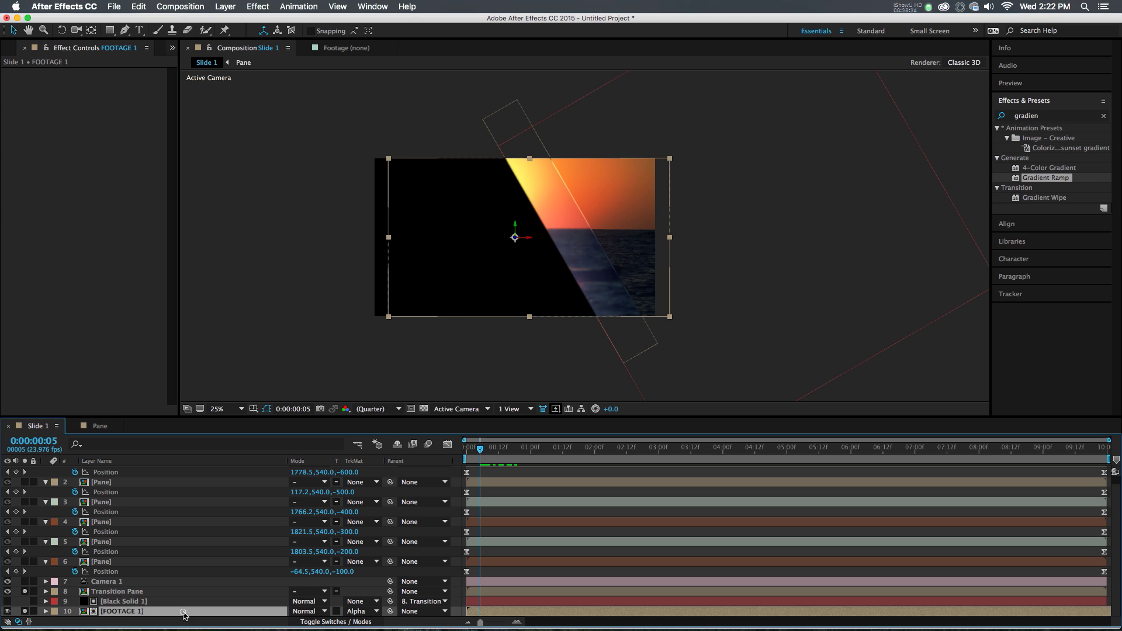
{"action": "left_click", "coordinate": [240, 602]}
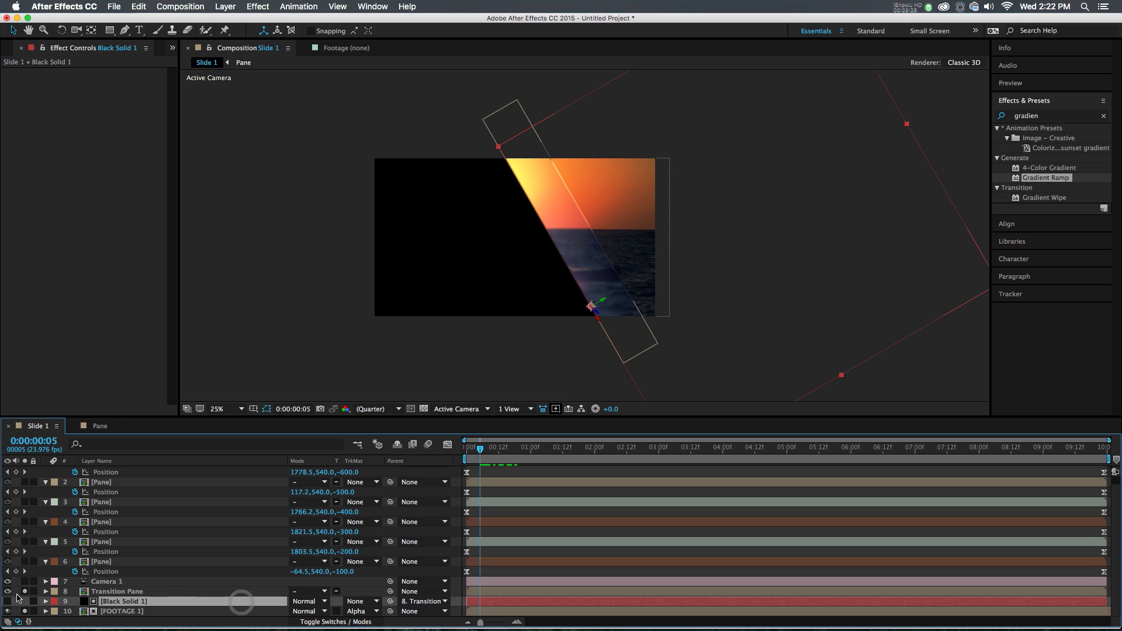
{"action": "left_click_drag", "start_coordinate": [480, 448], "coordinate": [478, 452]}
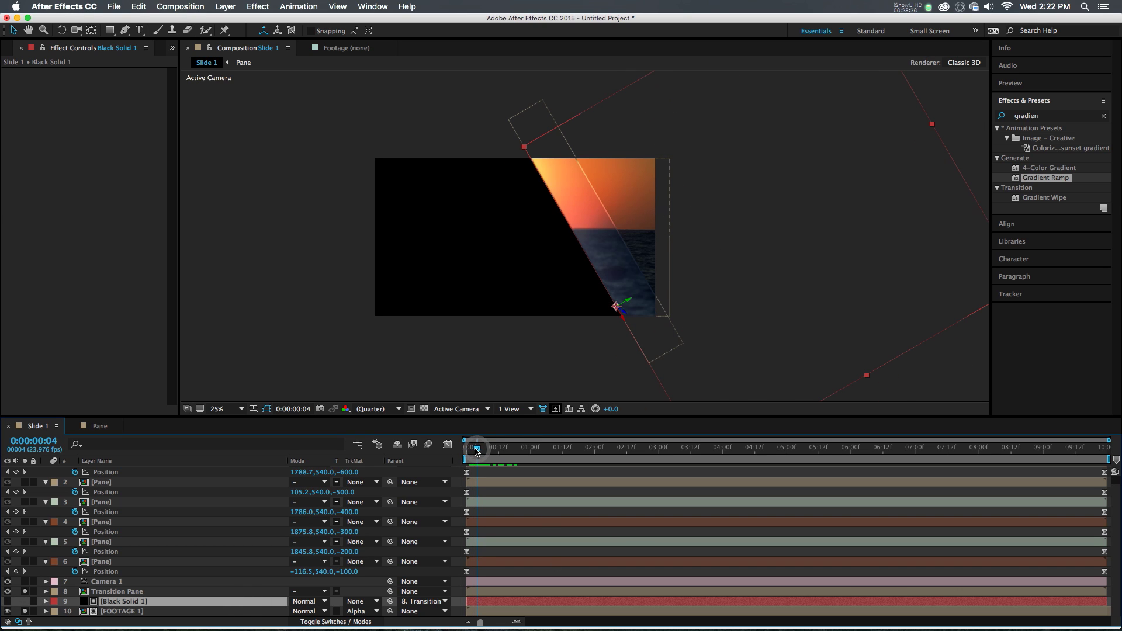
{"action": "left_click", "coordinate": [575, 610]}
{"action": "key", "text": "space"}
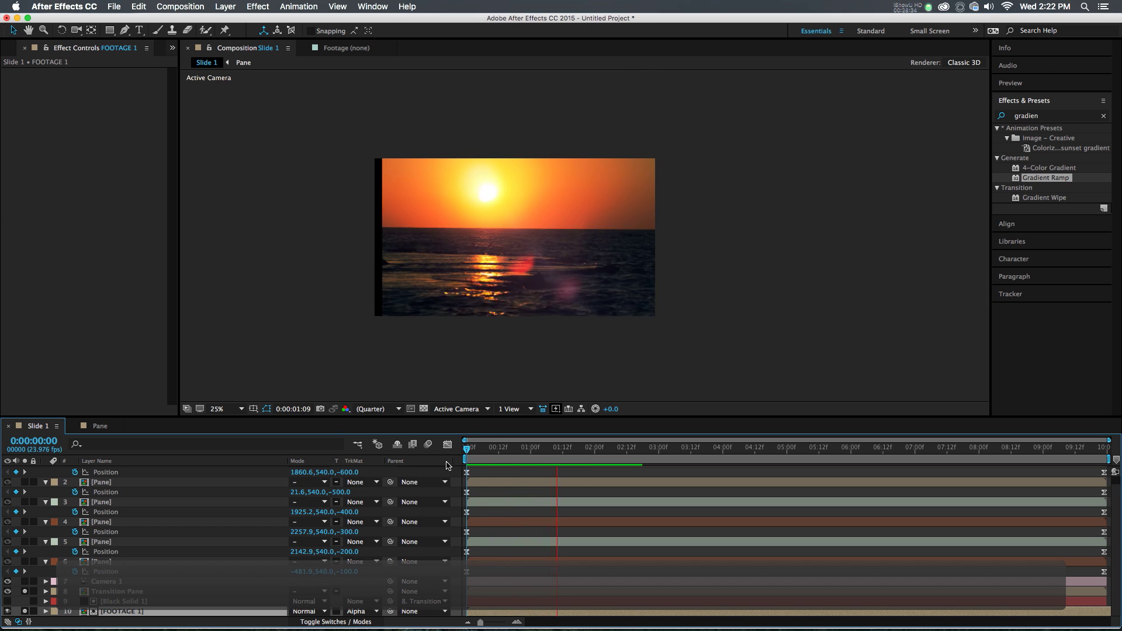
{"action": "left_click", "coordinate": [428, 444]}
{"action": "key", "text": "space"}
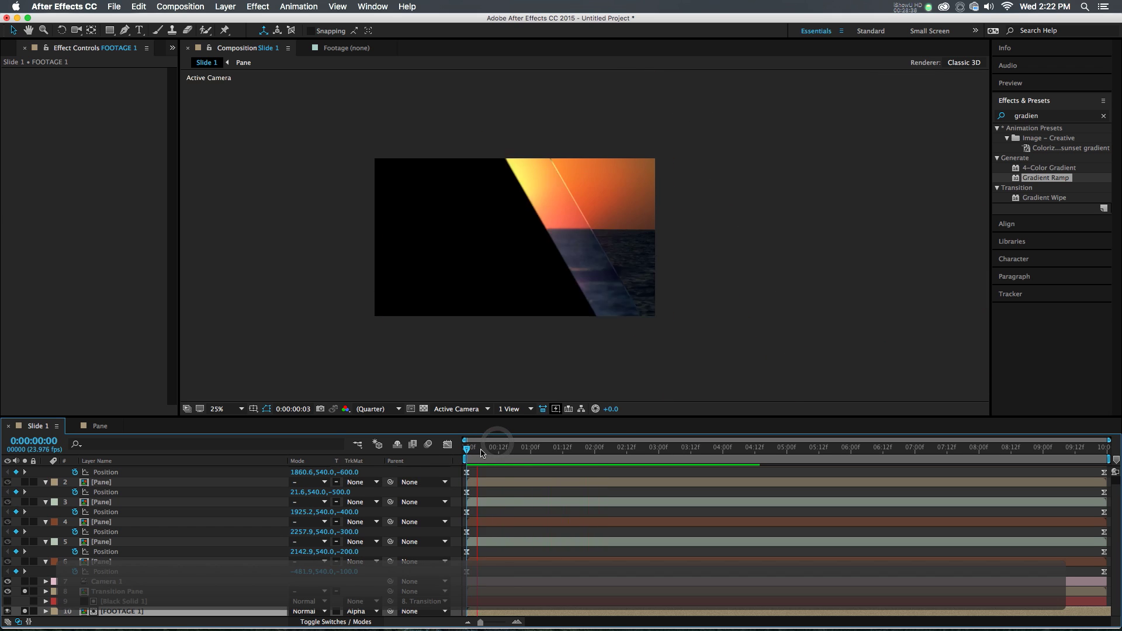
Scale the FOOTAGE 1 layer to 110% and preview the wipe from the first frame.
{"action": "mouse_move", "coordinate": [493, 451]}
{"action": "left_mouse_down"}
{"action": "mouse_move", "coordinate": [513, 454]}
{"action": "mouse_move", "coordinate": [502, 454]}
{"action": "left_mouse_up"}
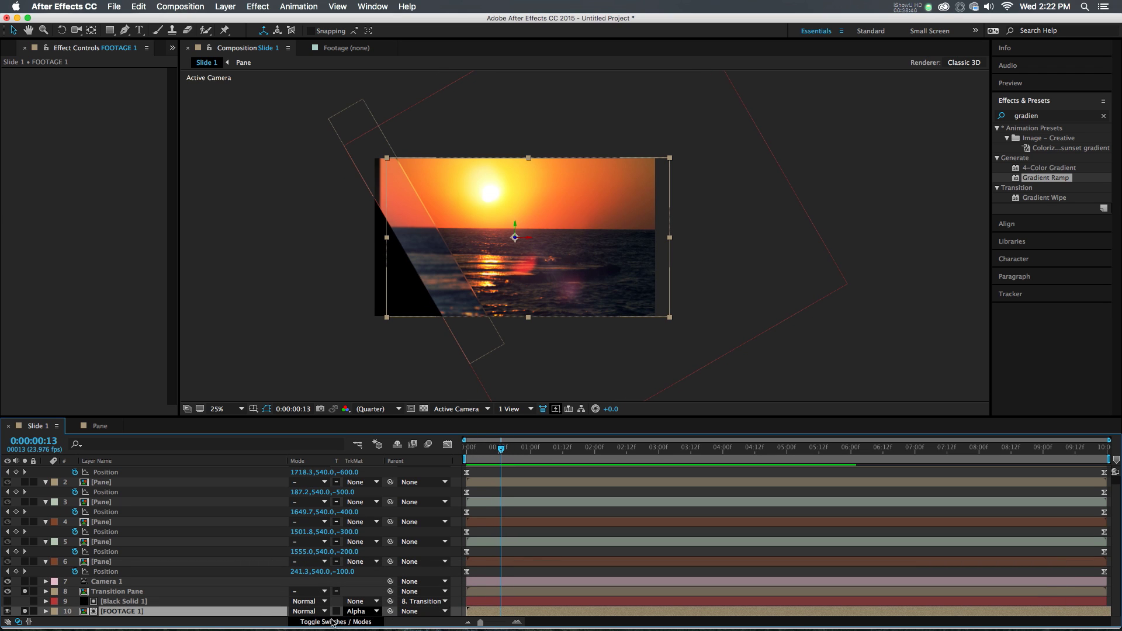
{"action": "key", "text": "s"}
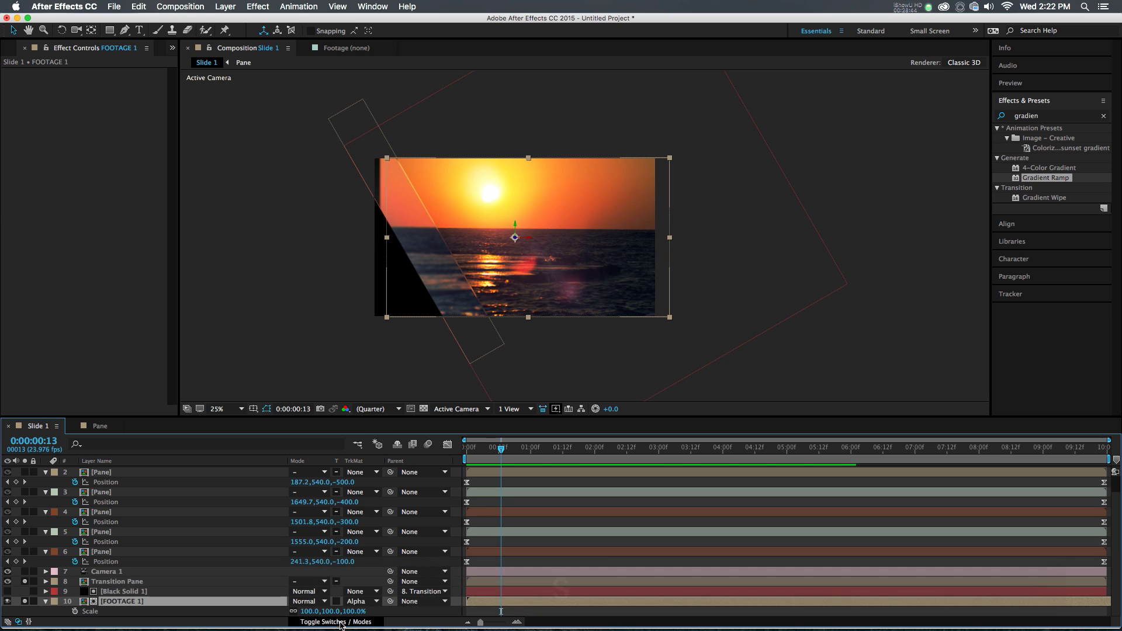
{"action": "key", "text": "Up"}
{"action": "key", "text": "Up"}
{"action": "key", "text": "Up"}
{"action": "key", "text": "Up"}
{"action": "key", "text": "Up"}
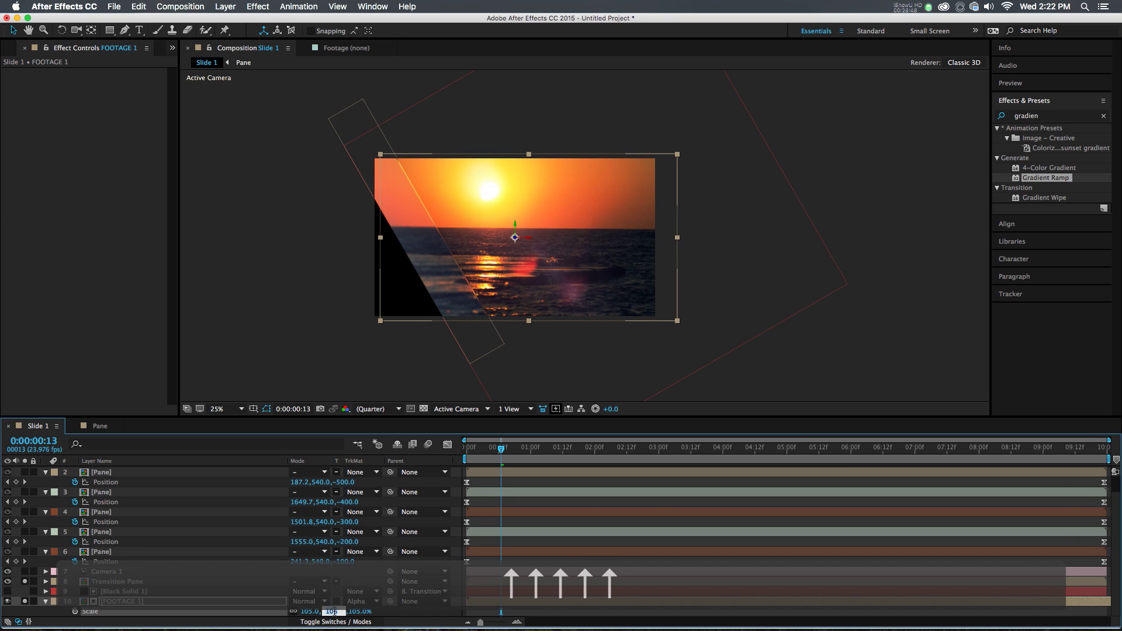
{"action": "key", "text": "Up"}
{"action": "key", "text": "Up"}
{"action": "key", "text": "Up"}
{"action": "key", "text": "Up"}
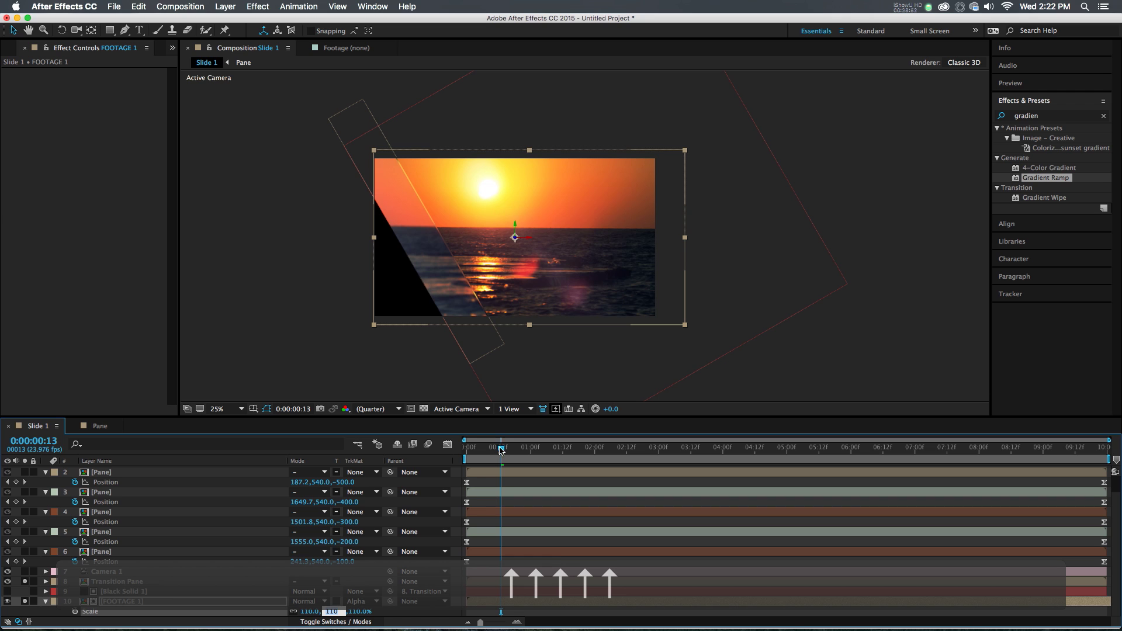
{"action": "left_click_drag", "start_coordinate": [501, 450], "coordinate": [387, 466]}
{"action": "key", "text": "space"}
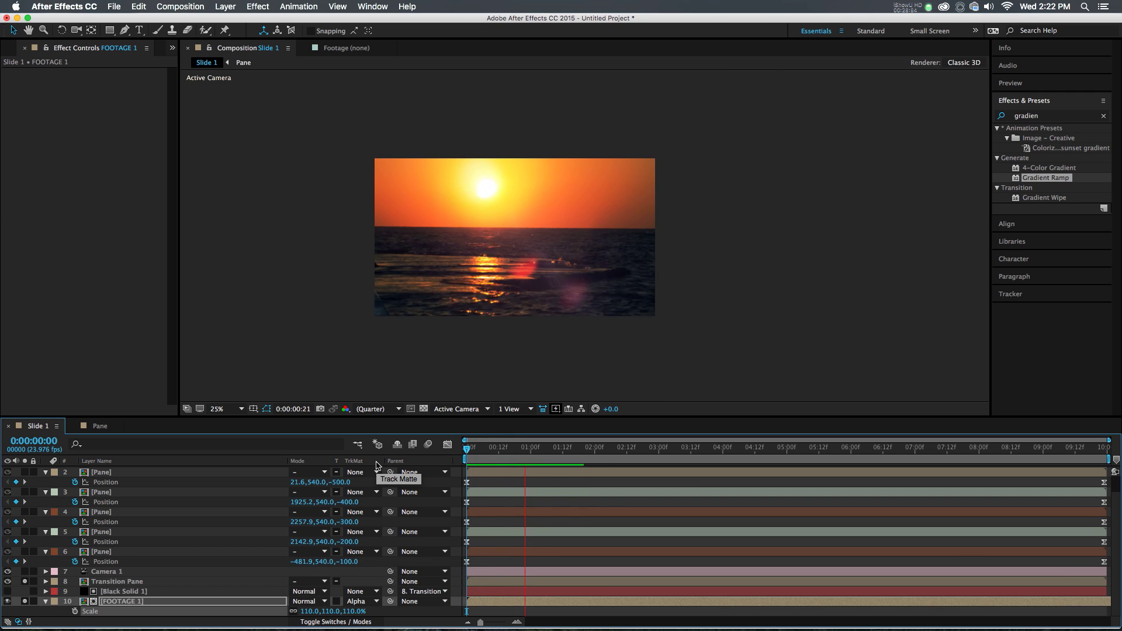
Turn off solo on the transition and footage layers and preview the full slide with all panes.
{"action": "left_click", "coordinate": [27, 585]}
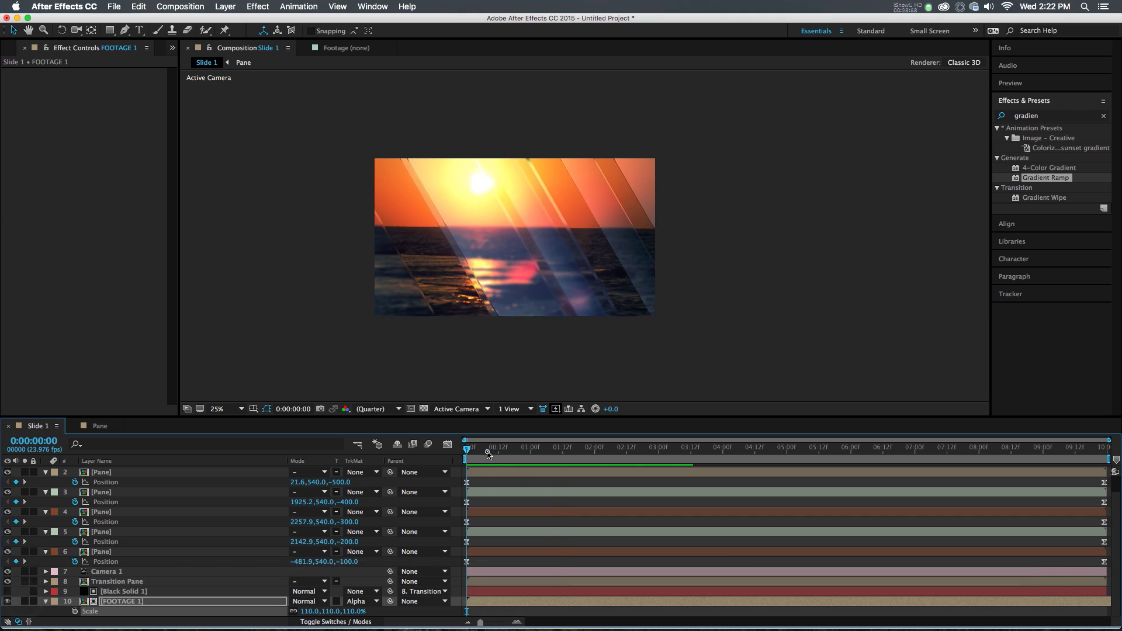
{"action": "key", "text": "space"}
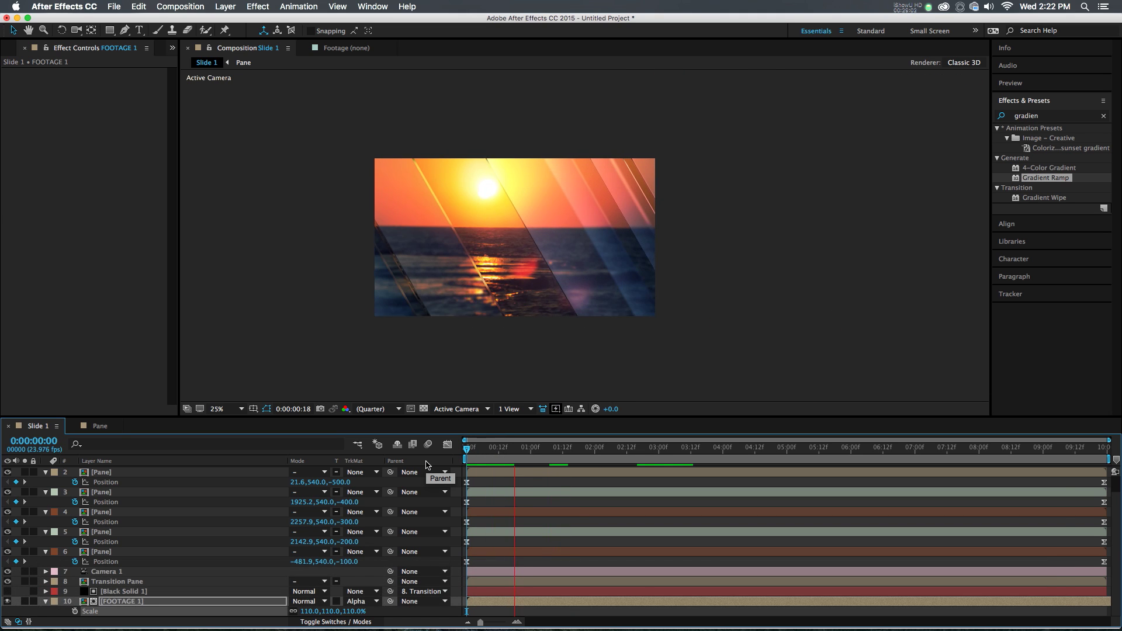
{"action": "left_click", "coordinate": [474, 454]}
{"action": "mouse_move", "coordinate": [475, 455]}
{"action": "left_mouse_down"}
{"action": "mouse_move", "coordinate": [500, 462]}
{"action": "mouse_move", "coordinate": [490, 461]}
{"action": "left_mouse_up"}
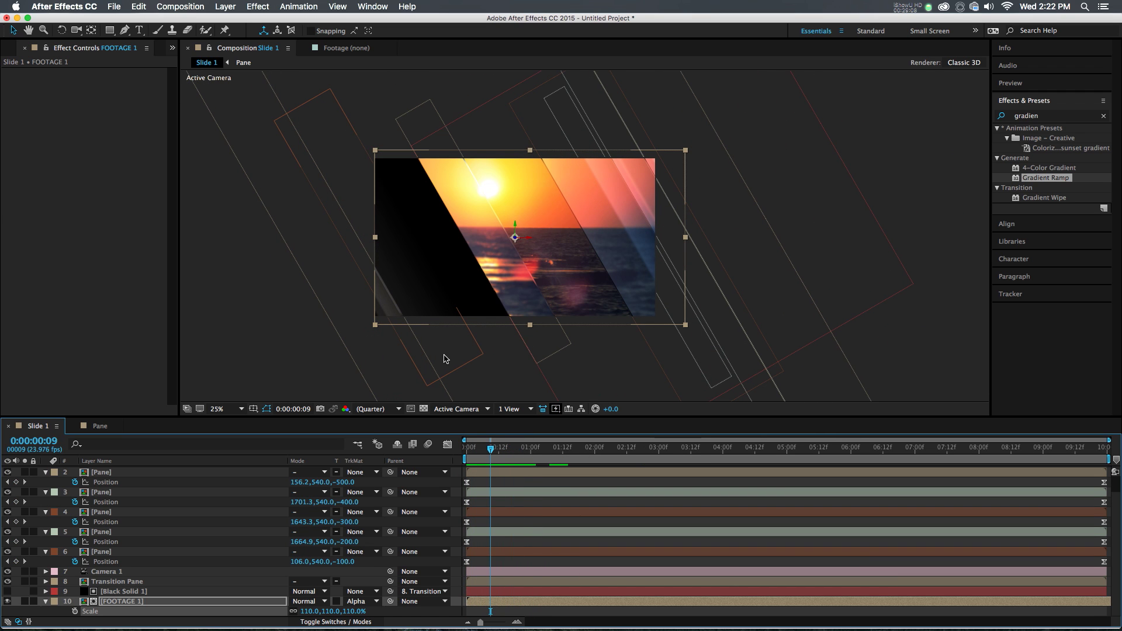
{"action": "left_click_drag", "start_coordinate": [500, 455], "coordinate": [573, 458]}
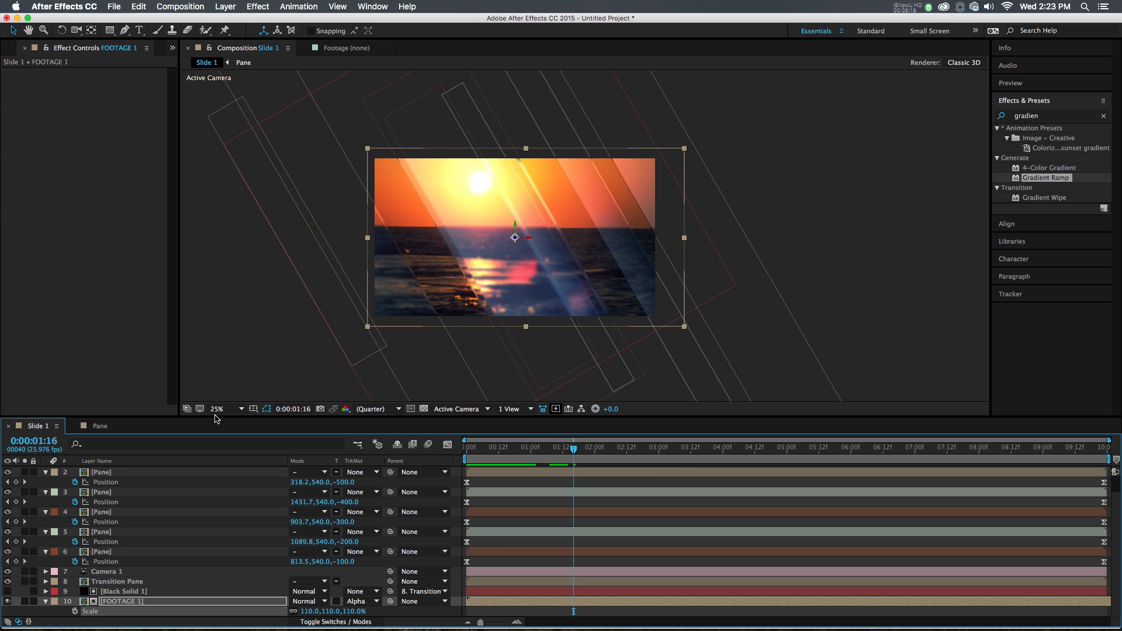
{"action": "left_click", "coordinate": [513, 455]}
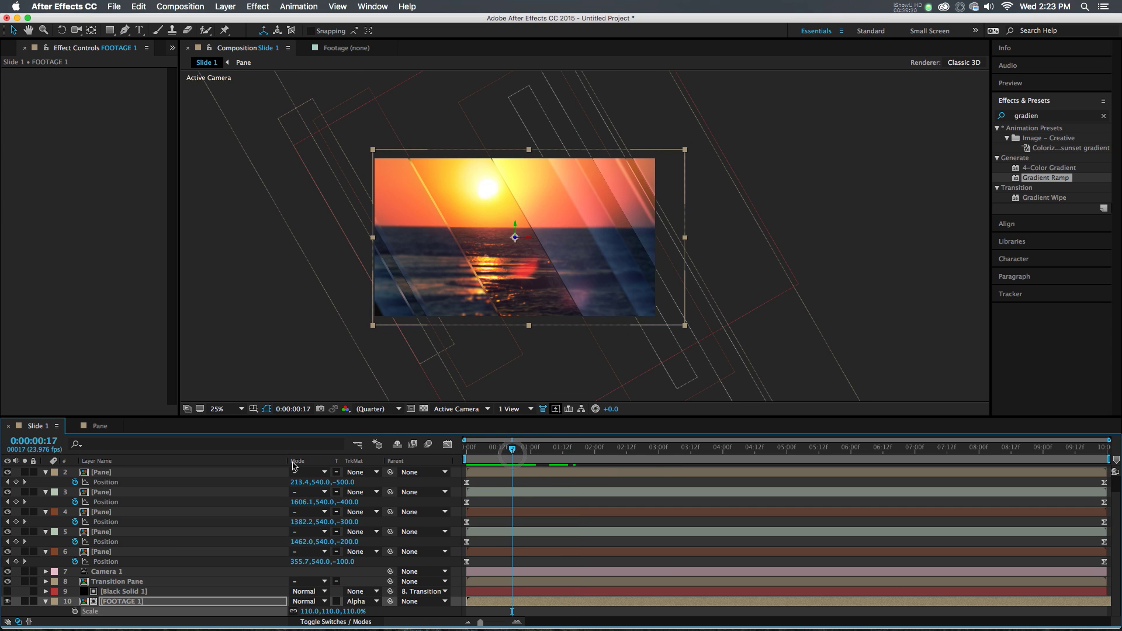
Duplicate the Slide 1 composition twice in the project and open the first copy, Slide 2.
{"action": "left_click", "coordinate": [11, 52]}
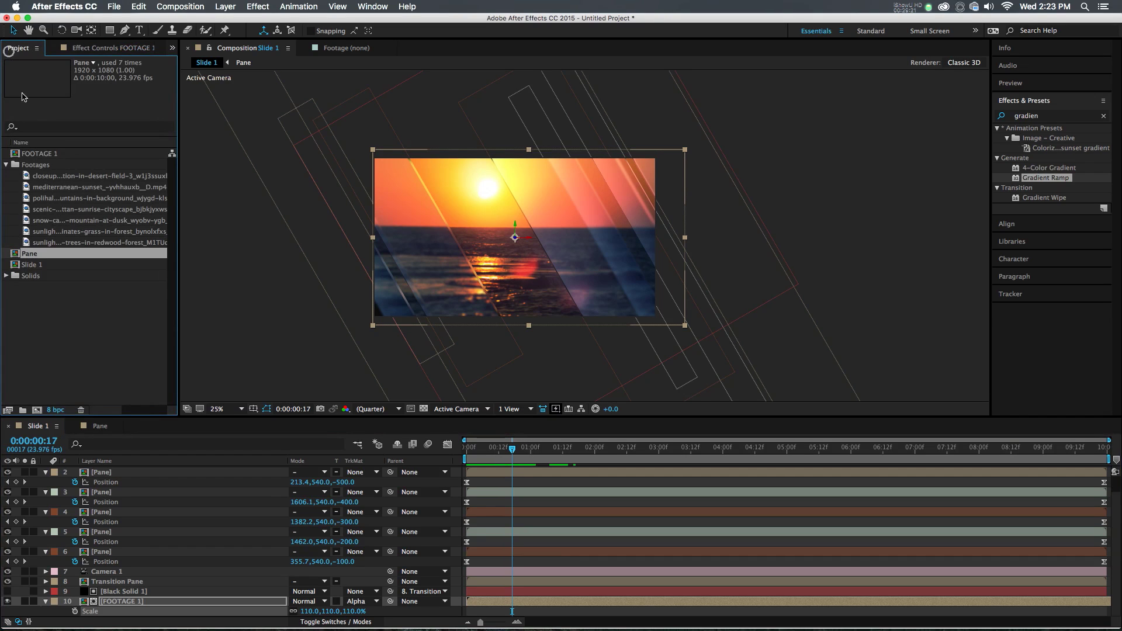
{"action": "left_click", "coordinate": [24, 264]}
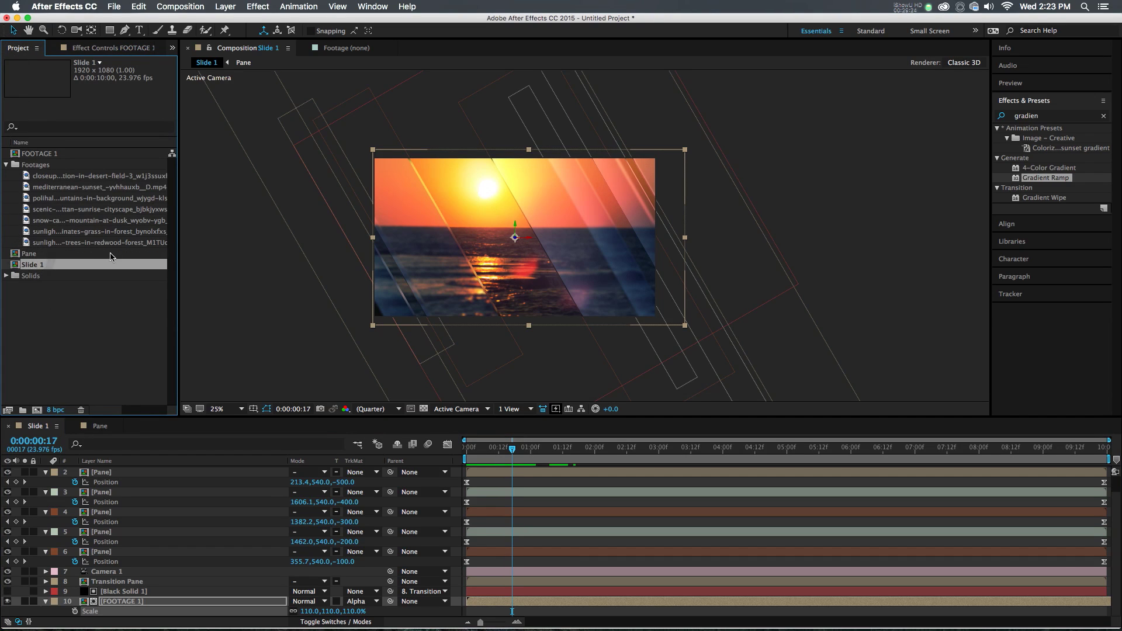
{"action": "key", "text": "super+d"}
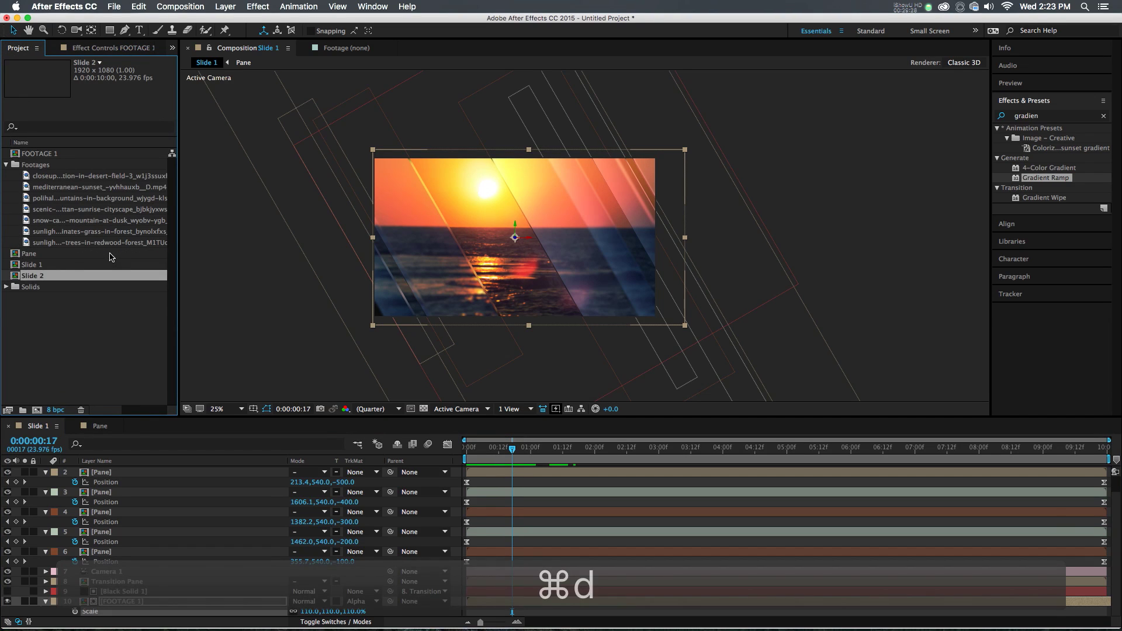
{"action": "key", "text": "super+d"}
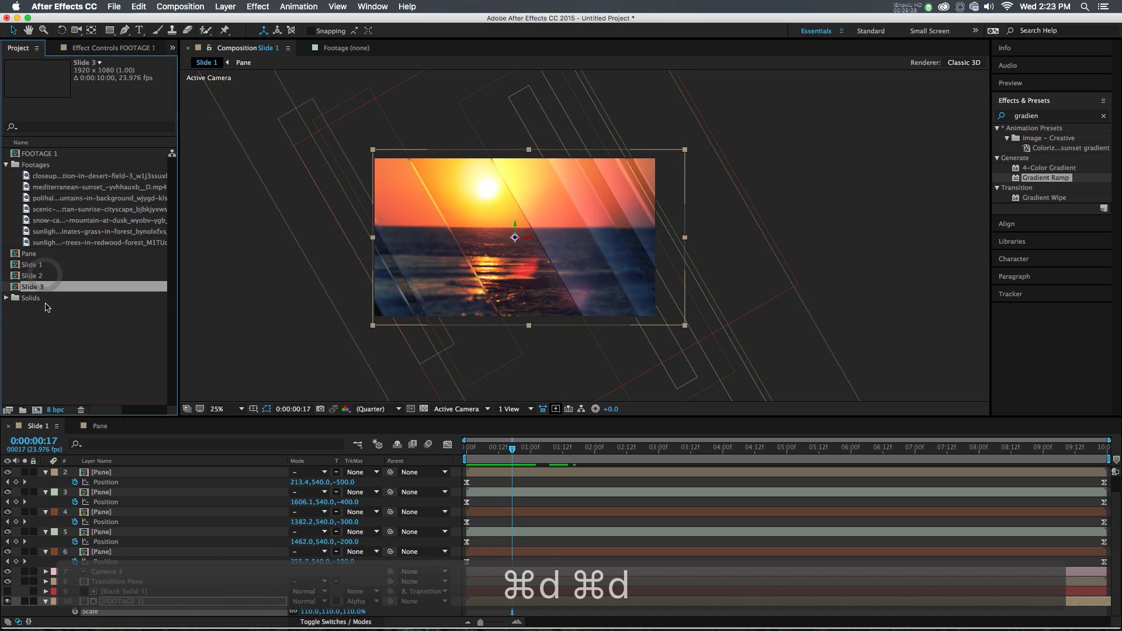
{"action": "double_click", "coordinate": [32, 276]}
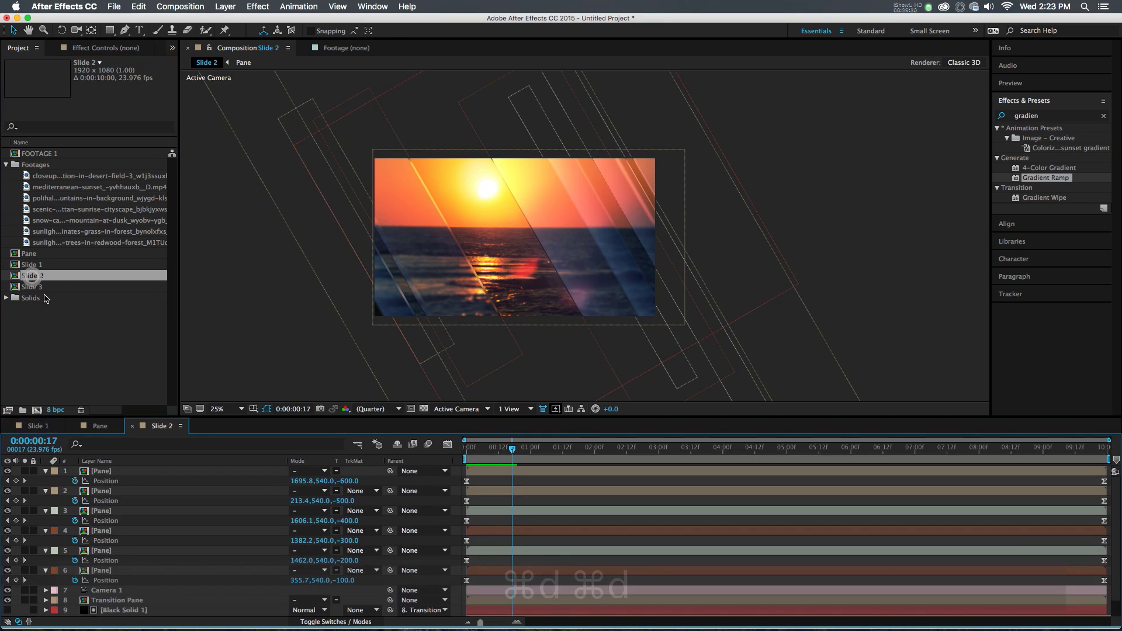
In Slide 2, move the top pane to about X 130.8 on the first frame and the second pane to about X 1293.9 on the last.
{"action": "left_click_drag", "start_coordinate": [757, 265], "coordinate": [284, 292]}
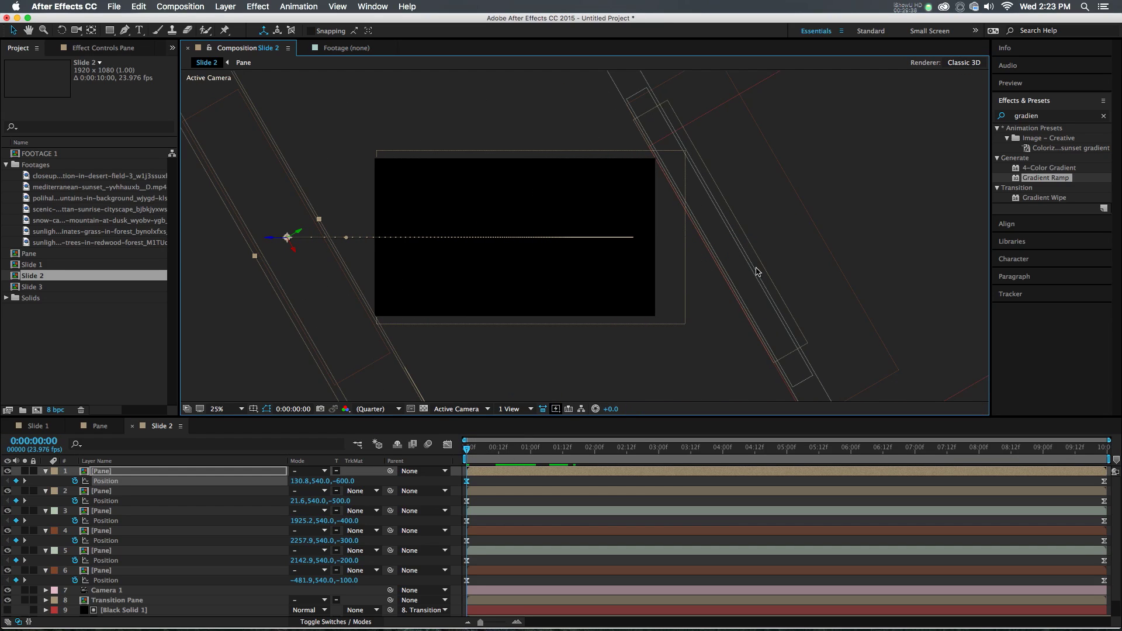
{"action": "left_click_drag", "start_coordinate": [839, 451], "coordinate": [1120, 465]}
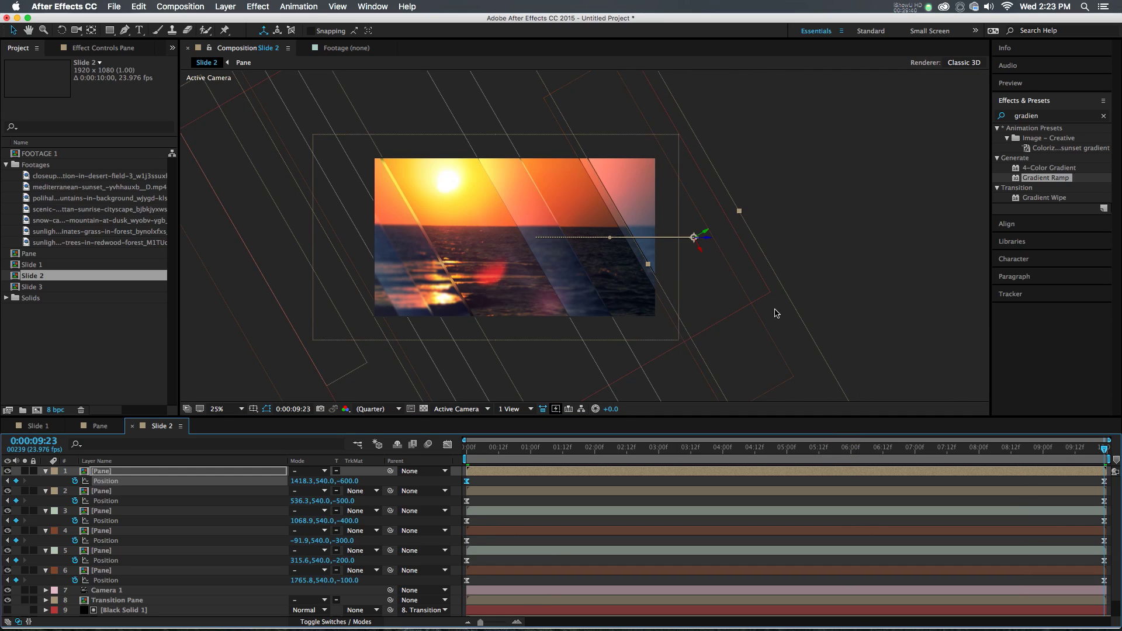
{"action": "left_click", "coordinate": [466, 373]}
{"action": "left_click_drag", "start_coordinate": [454, 372], "coordinate": [697, 352]}
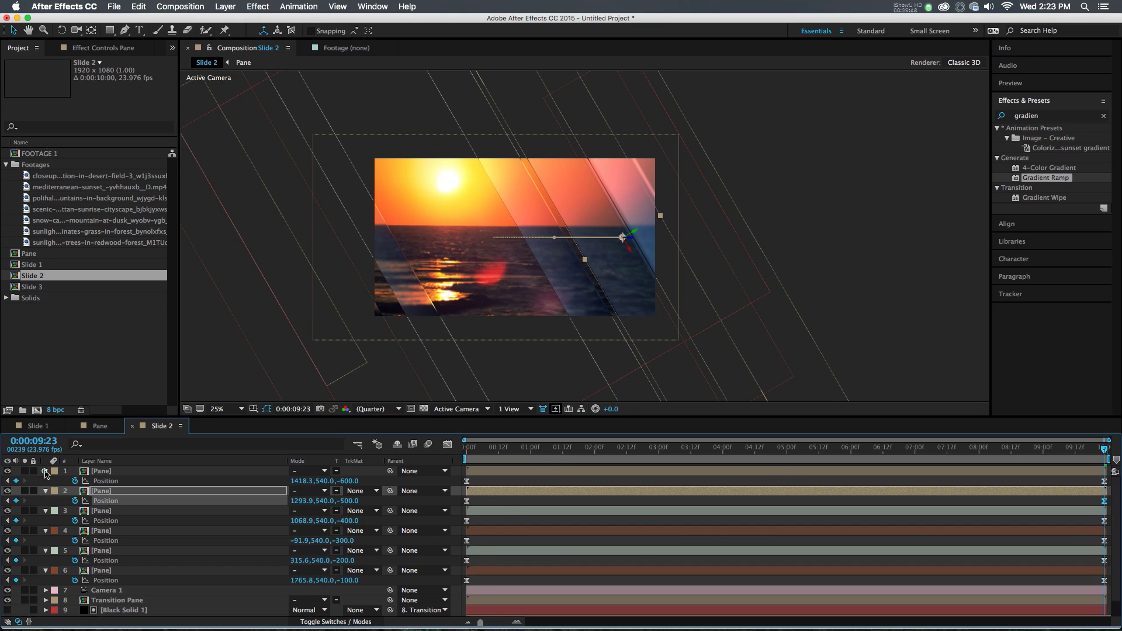
{"action": "key", "text": "ctrl+a"}
{"action": "left_click", "coordinate": [46, 491]}
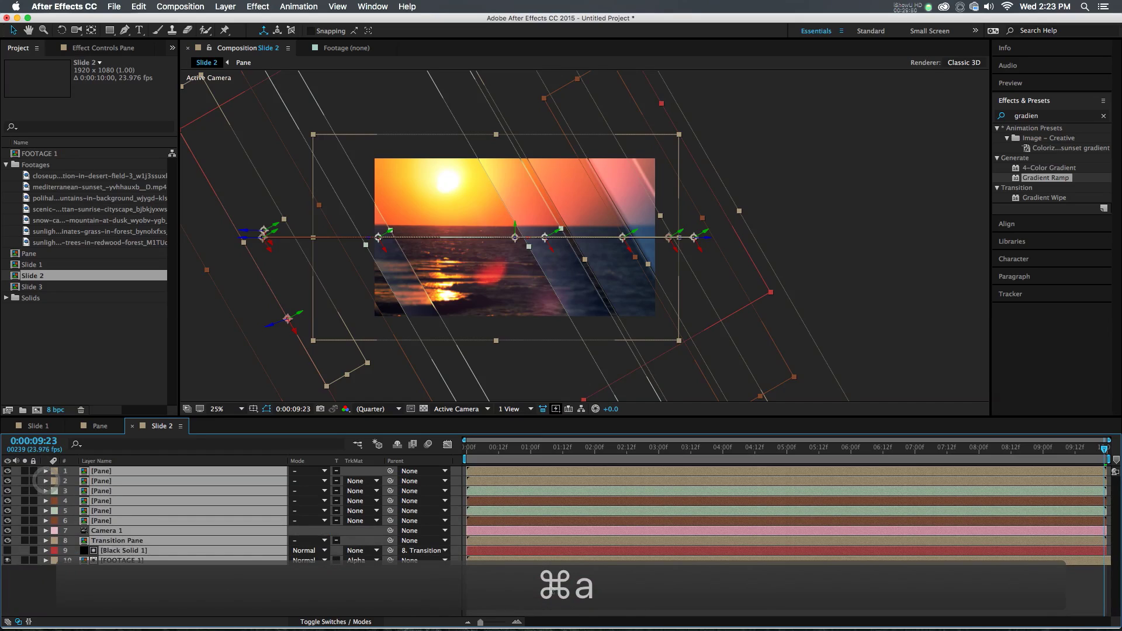
Duplicate the FOOTAGE 1 composition and replace the copy's sunset clip with the sunlight-illuminates-grass-in-forest clip.
{"action": "left_click", "coordinate": [142, 560]}
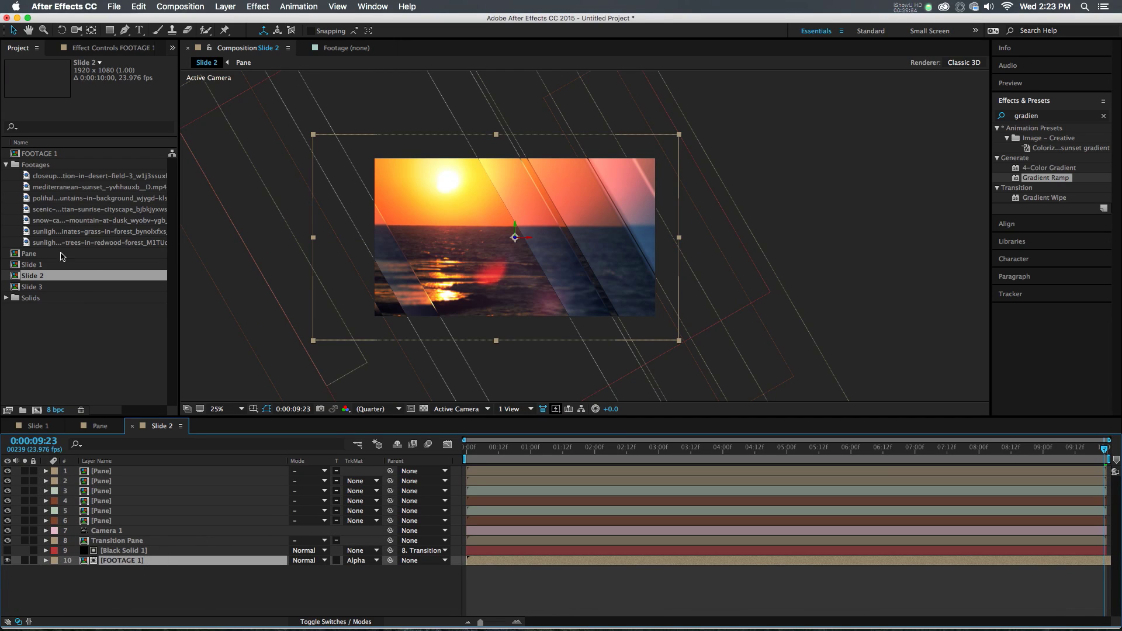
{"action": "left_click", "coordinate": [45, 154]}
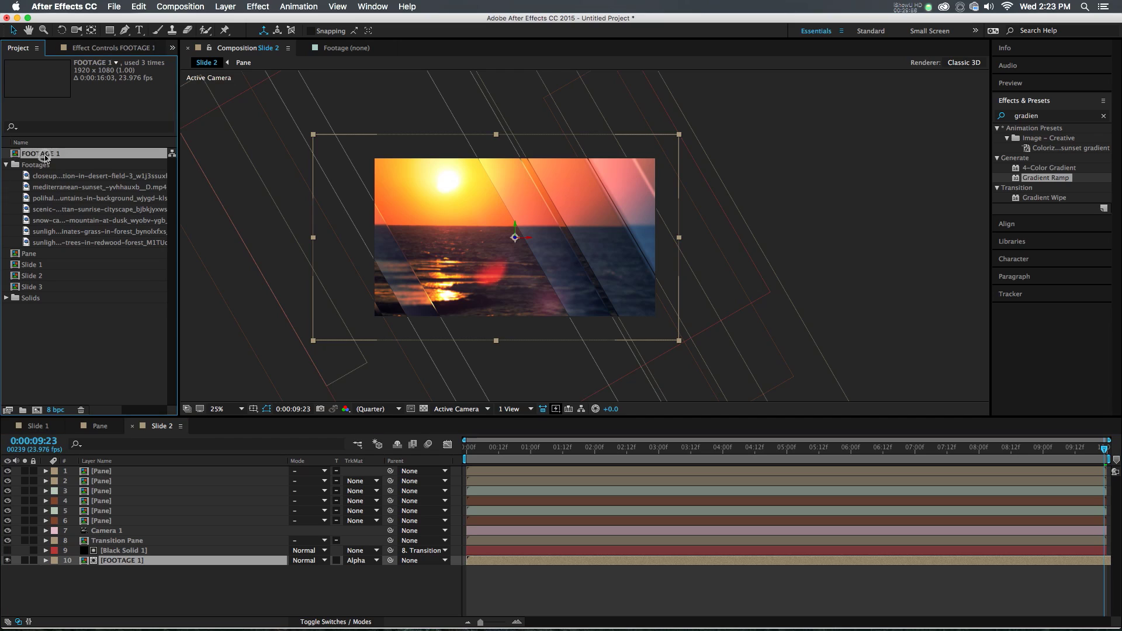
{"action": "key", "text": "ctrl+d"}
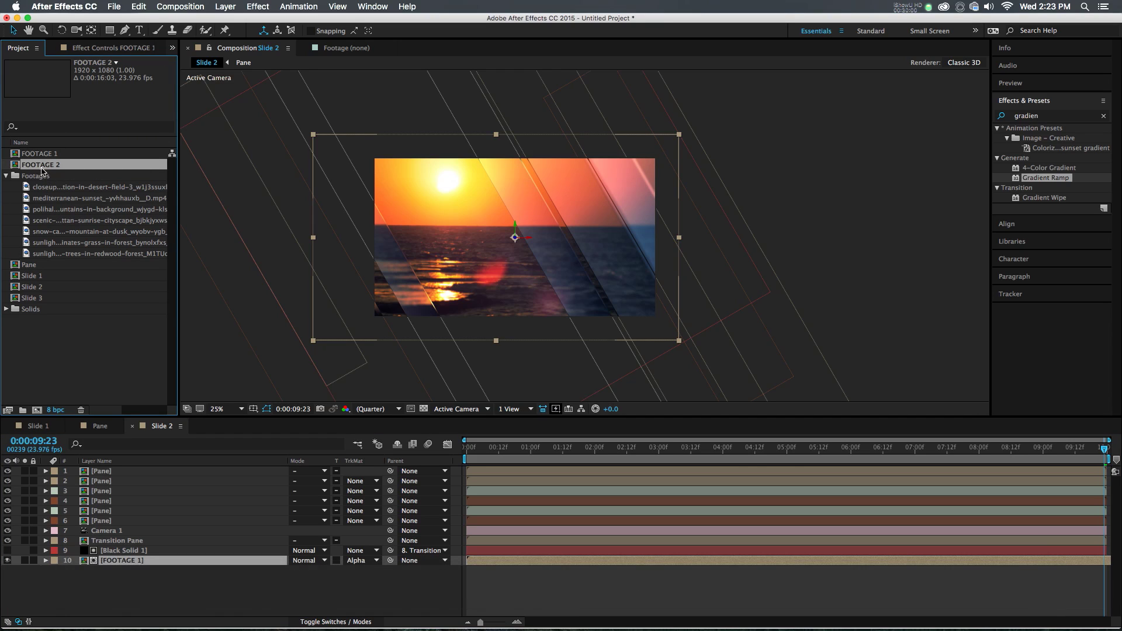
{"action": "double_click", "coordinate": [41, 169]}
{"action": "left_click", "coordinate": [107, 472]}
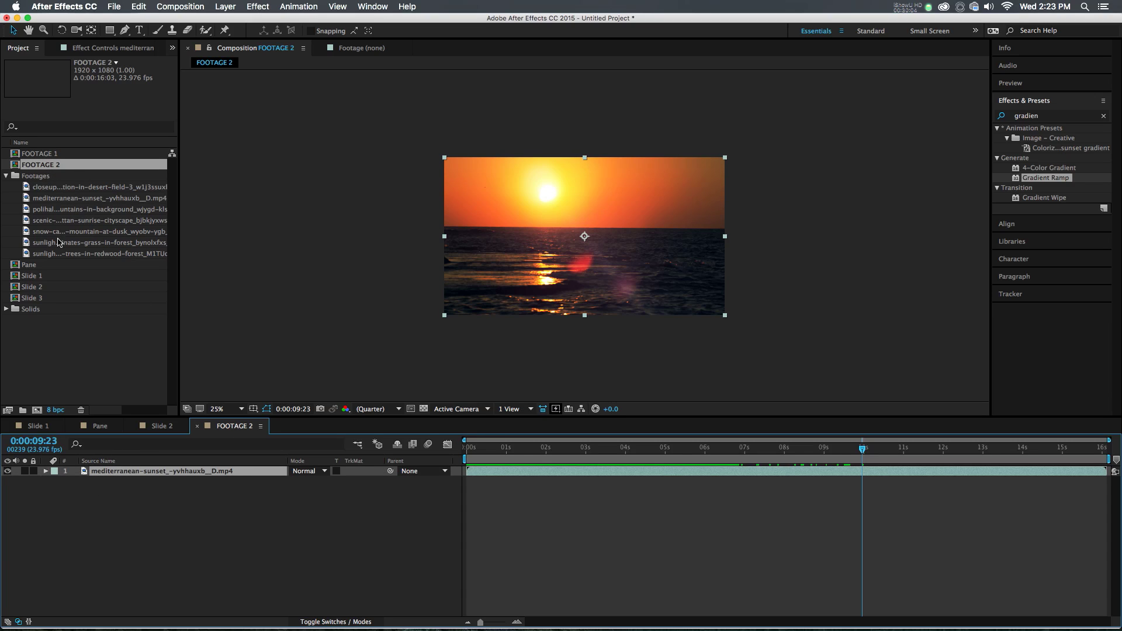
{"action": "left_click_drag", "start_coordinate": [58, 242], "coordinate": [111, 475]}
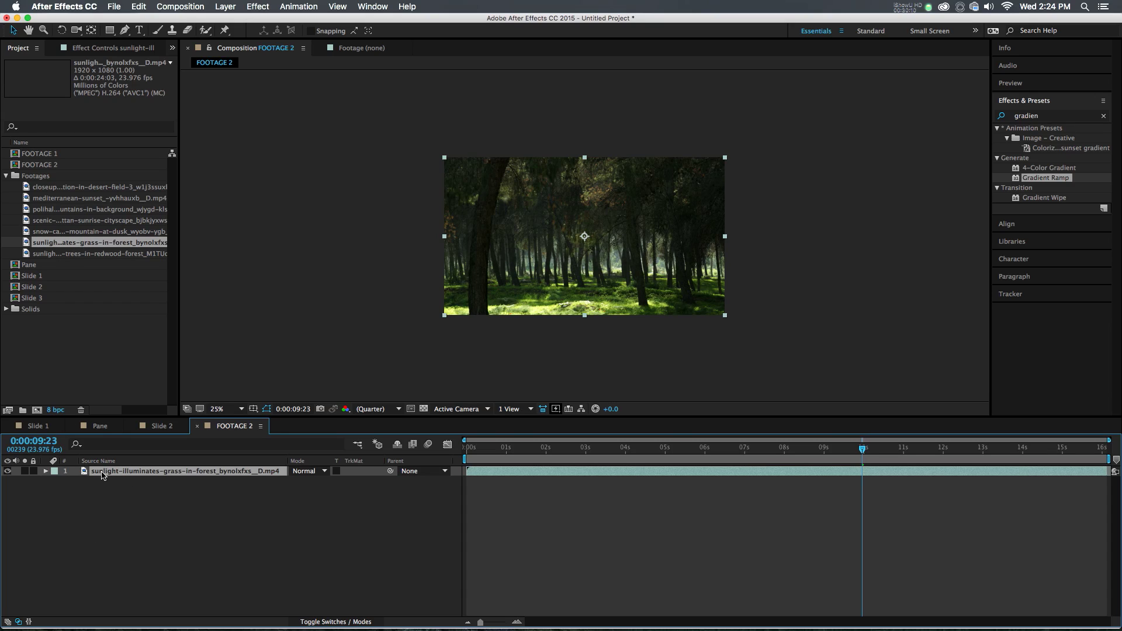
Duplicate the FOOTAGE 2 composition and replace the copy's forest clip with the scenic-manhattan-sunrise-cityscape clip.
{"action": "left_click", "coordinate": [38, 169]}
{"action": "key", "text": "super+d"}
{"action": "double_click", "coordinate": [38, 175]}
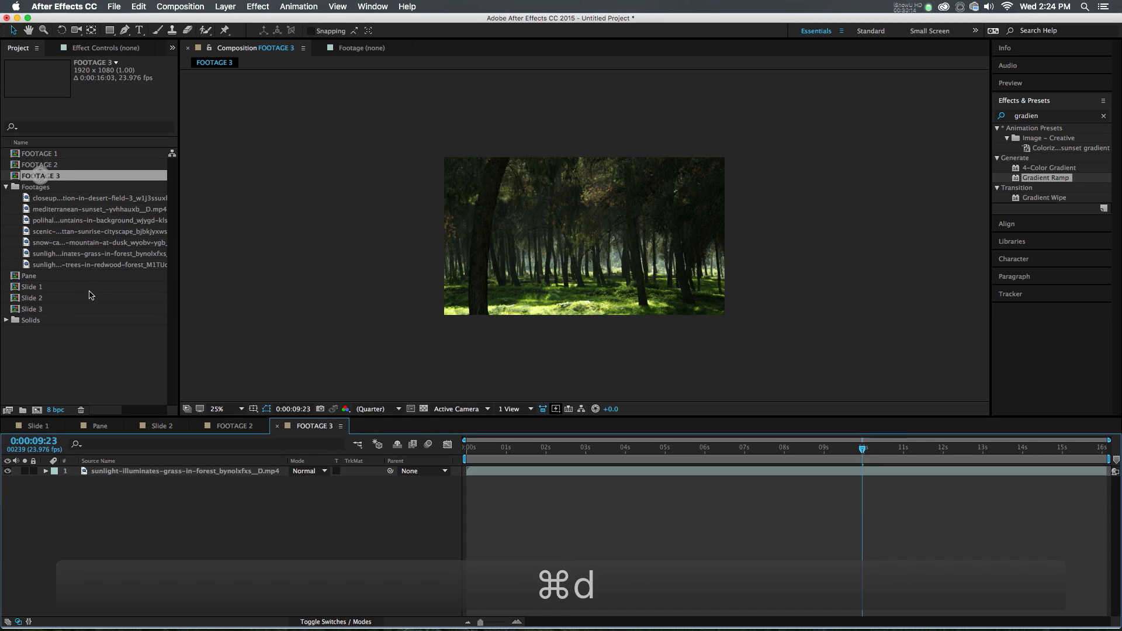
{"action": "left_click", "coordinate": [143, 475]}
{"action": "left_click", "coordinate": [63, 266]}
{"action": "left_click_drag", "start_coordinate": [62, 270], "coordinate": [132, 471]}
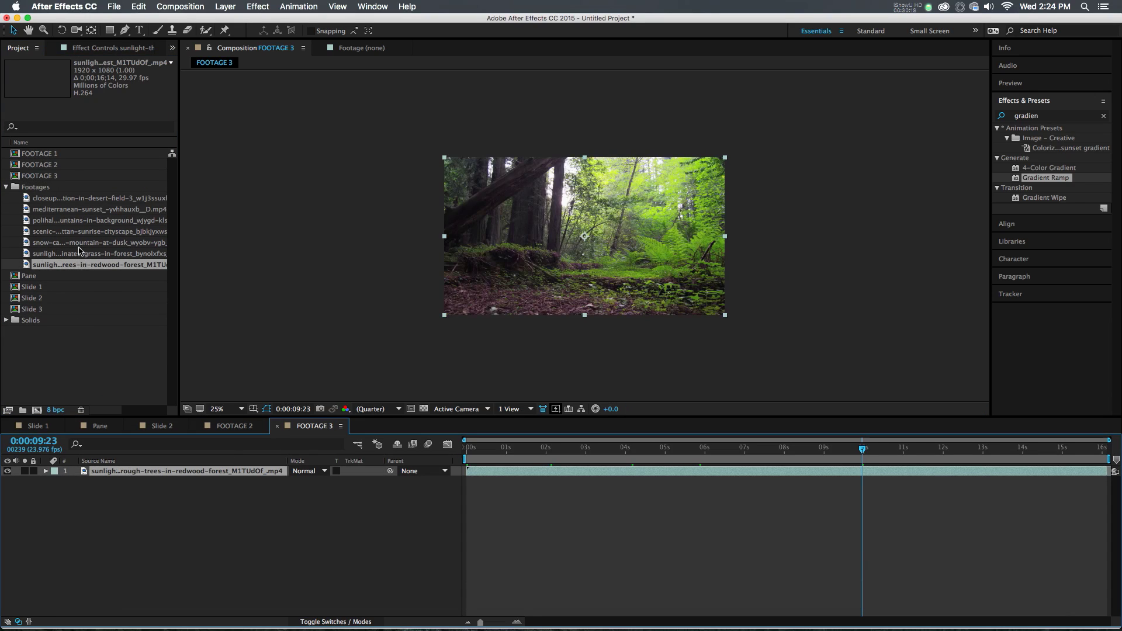
{"action": "left_click_drag", "start_coordinate": [69, 236], "coordinate": [133, 471]}
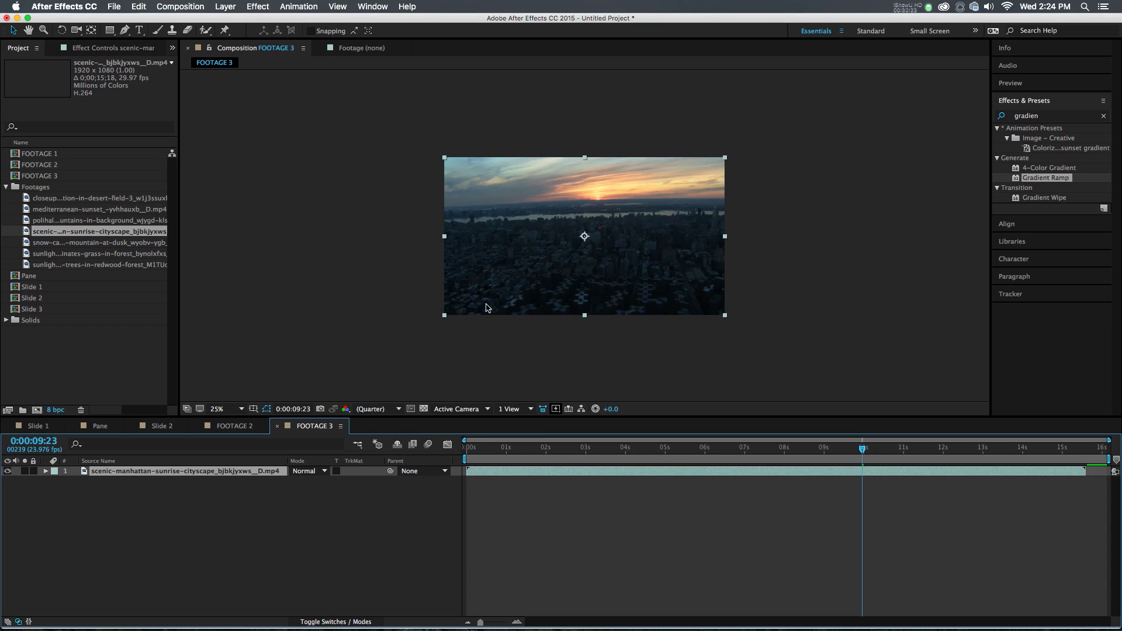
Open Slide 3 and replace its FOOTAGE 1 layer with the FOOTAGE 3 composition.
{"action": "left_click", "coordinate": [36, 154]}
{"action": "left_click", "coordinate": [39, 176], "text": "shift"}
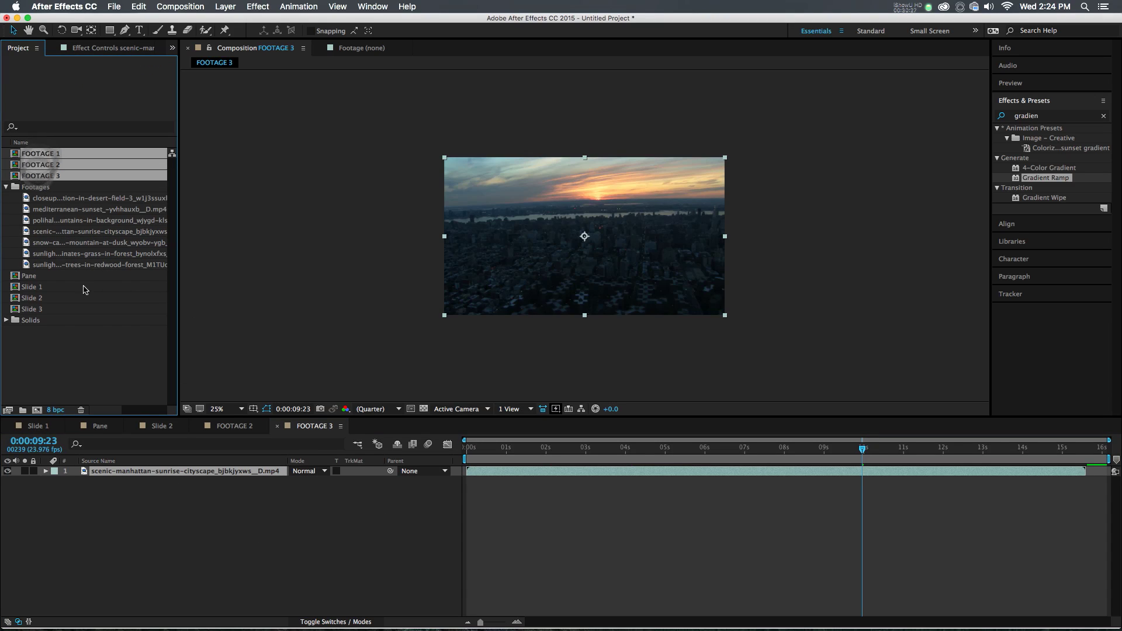
{"action": "double_click", "coordinate": [41, 287]}
{"action": "double_click", "coordinate": [36, 309]}
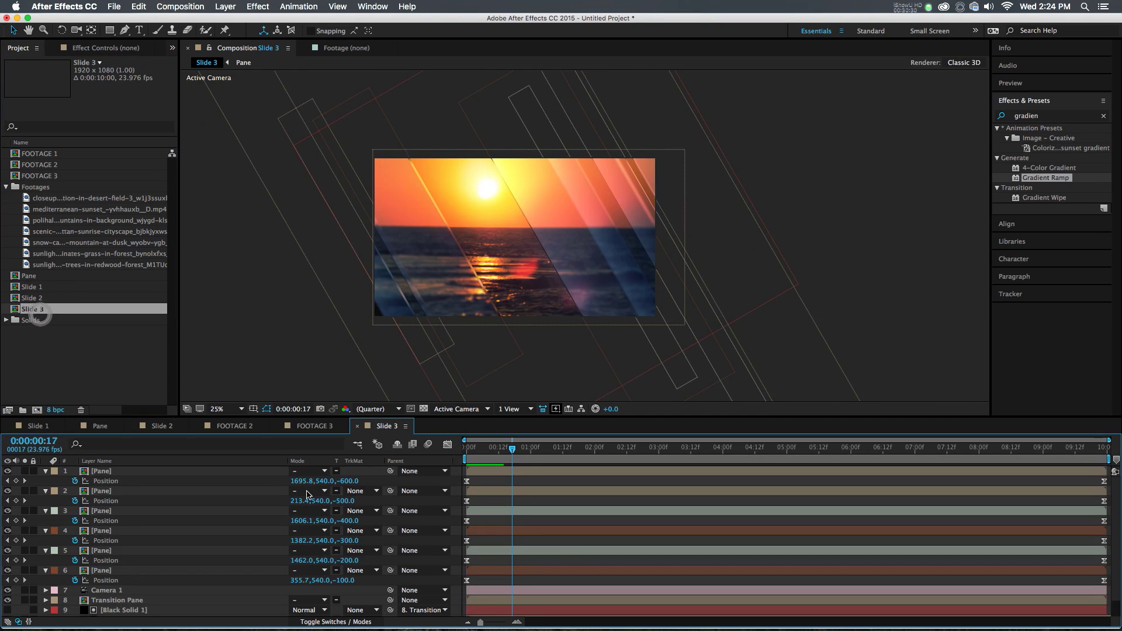
{"action": "scroll", "coordinate": [404, 450], "scroll_direction": "down", "scroll_amount": 1}
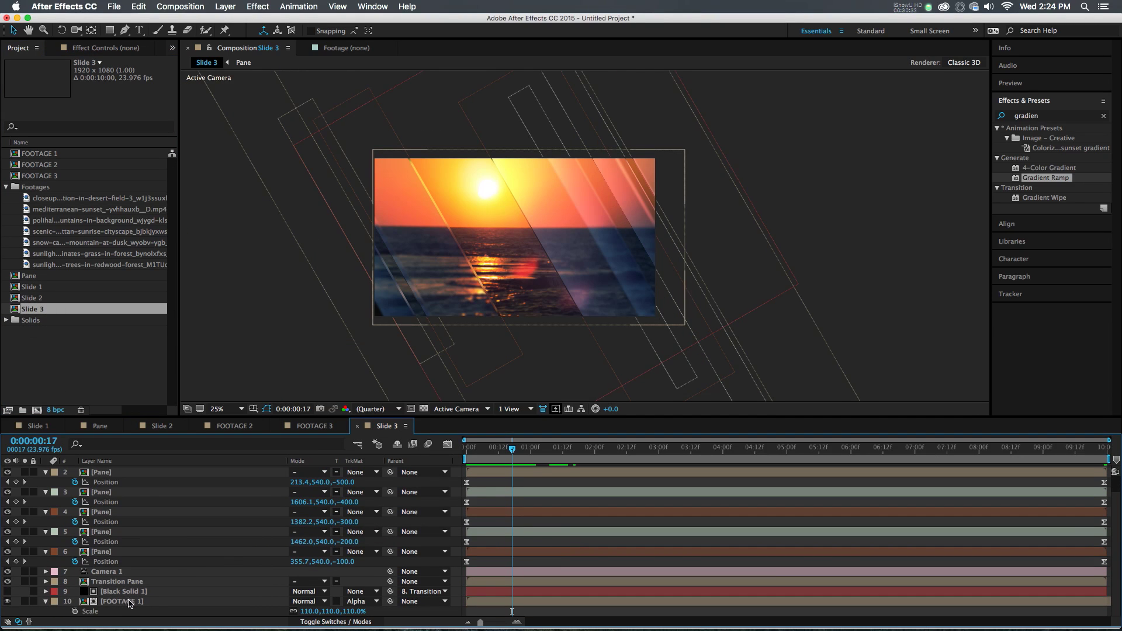
{"action": "left_click", "coordinate": [129, 603]}
{"action": "left_click_drag", "start_coordinate": [60, 178], "coordinate": [139, 601]}
Replace the FOOTAGE 1 layer in Slide 2 with the FOOTAGE 2 composition.
{"action": "left_click", "coordinate": [160, 426]}
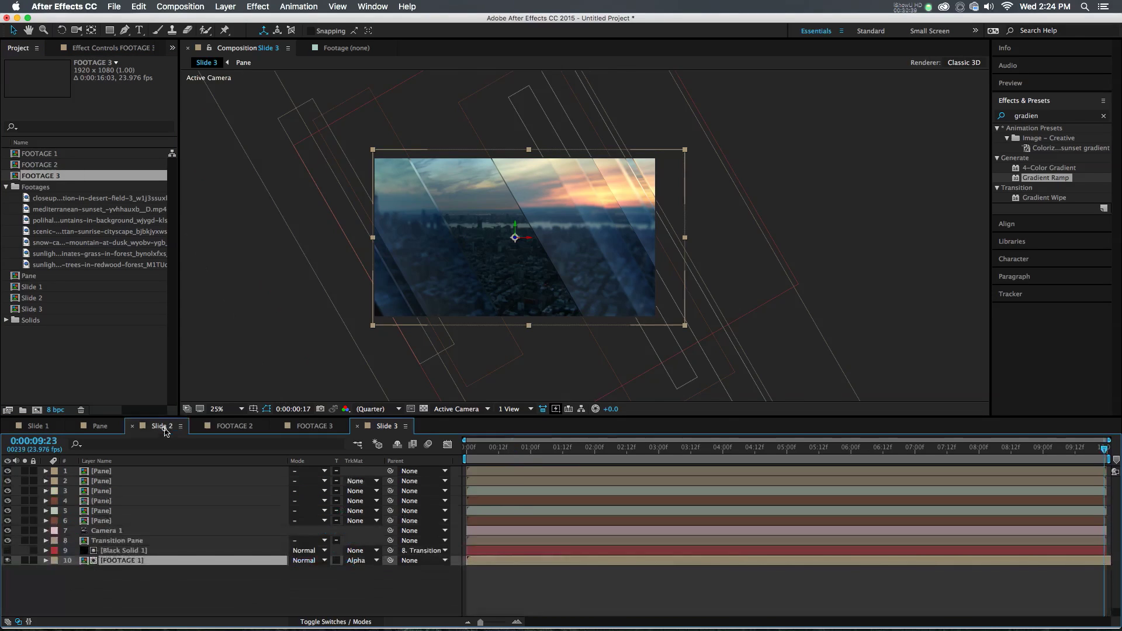
{"action": "left_click", "coordinate": [129, 563]}
{"action": "left_click_drag", "start_coordinate": [33, 165], "coordinate": [126, 563]}
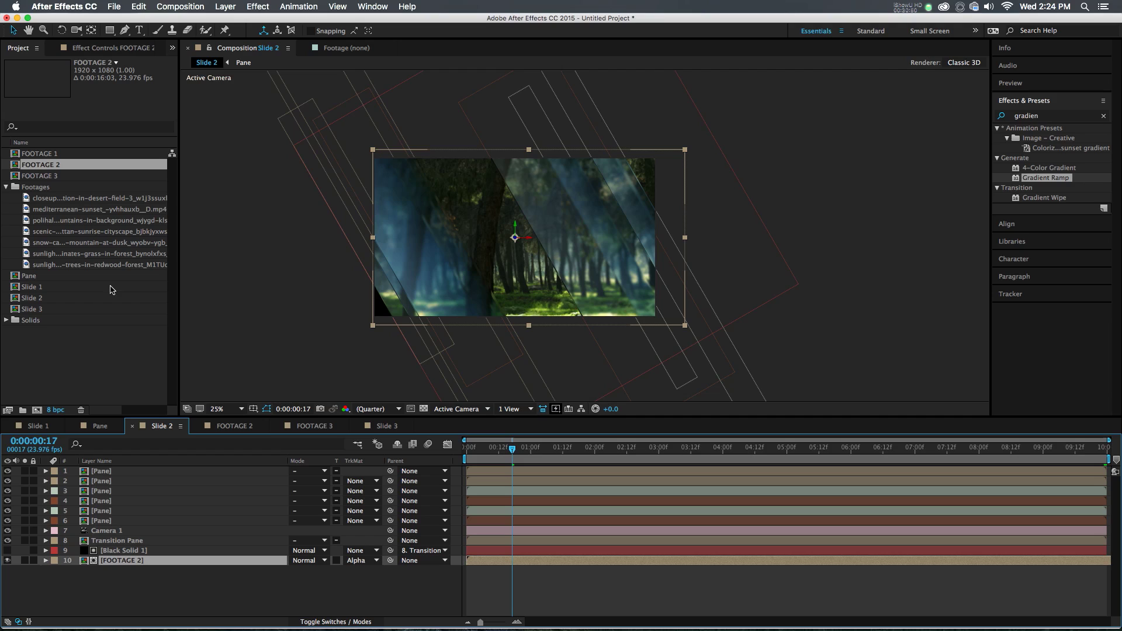
Create a single composition from Slide 1, Slide 2 and Slide 3 with sequenced layers overlapping by 0:00:01:00 and transition off.
{"action": "left_click", "coordinate": [36, 288]}
{"action": "left_click", "coordinate": [38, 310], "text": "shift"}
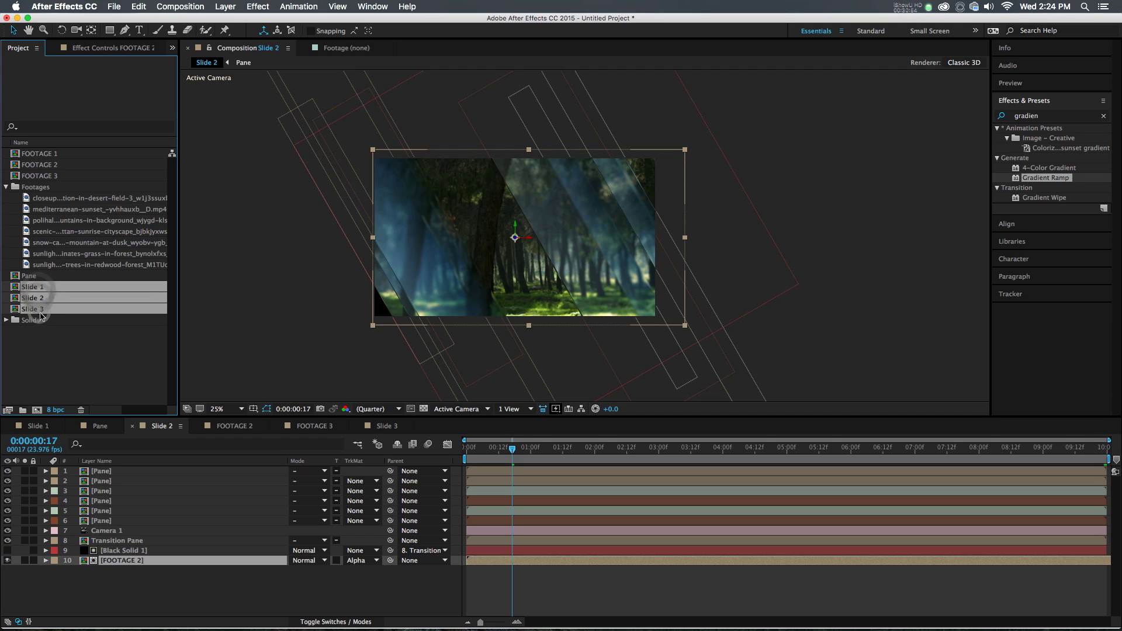
{"action": "left_click_drag", "start_coordinate": [38, 312], "coordinate": [43, 408]}
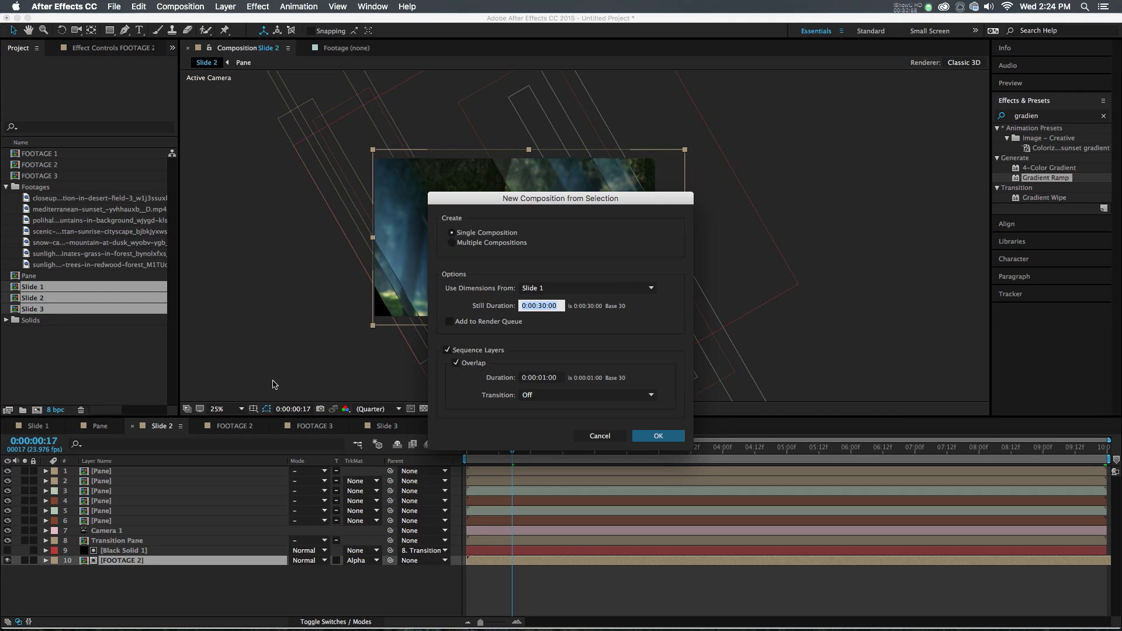
{"action": "left_click", "coordinate": [476, 237]}
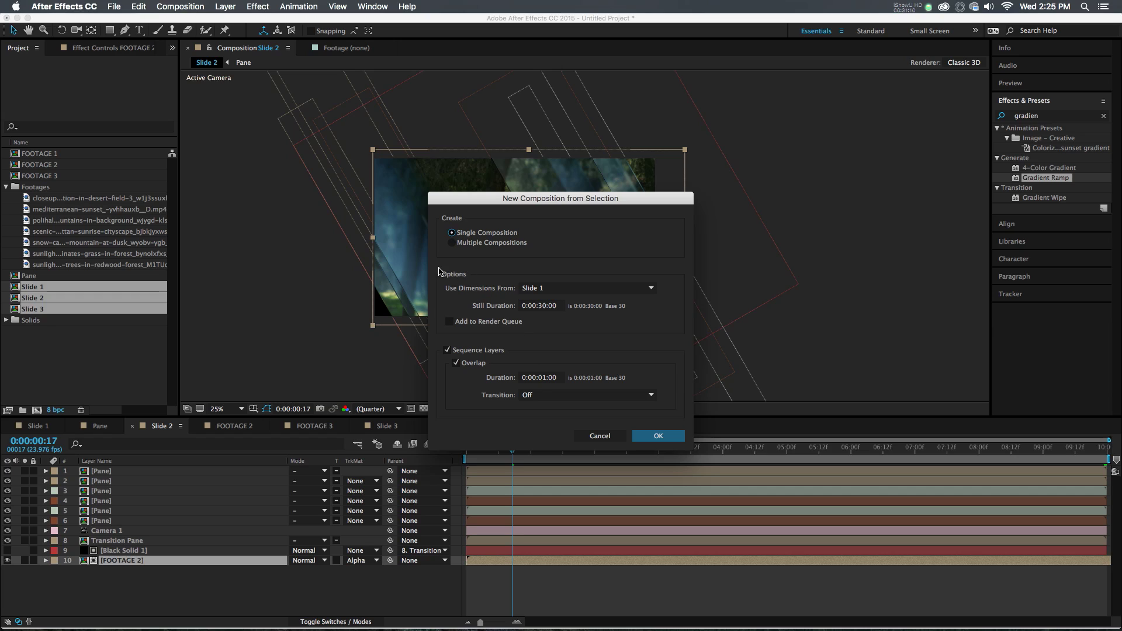
{"action": "left_click", "coordinate": [653, 436]}
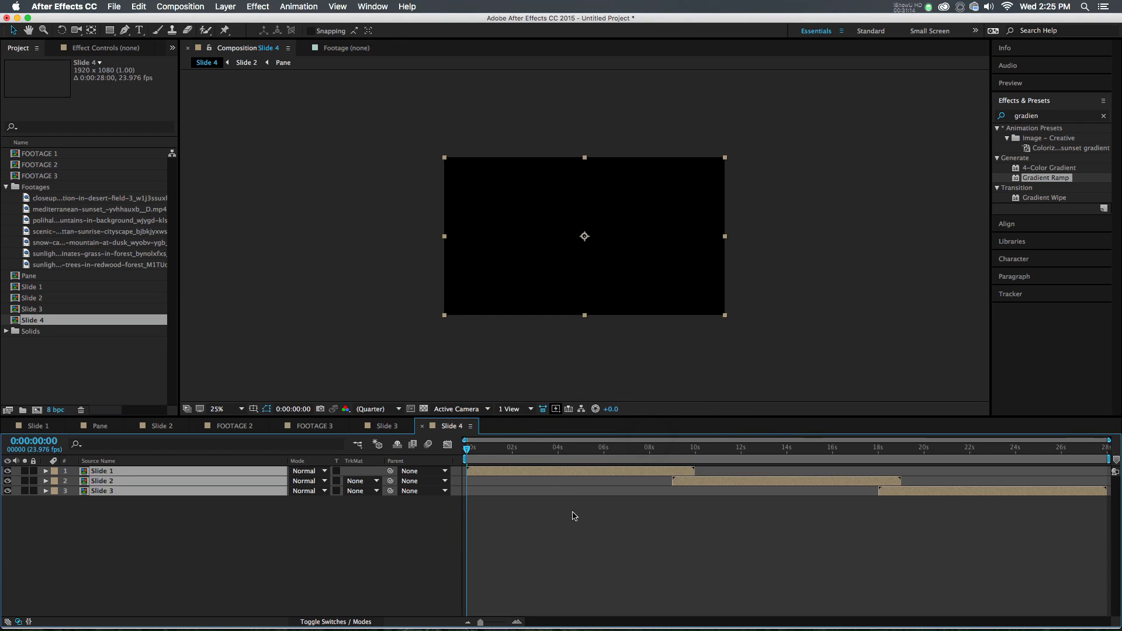
Reverse the layer order in the combined composition so Slide 3 is on top, Slide 2 in the middle and Slide 1 at the bottom.
{"action": "left_click", "coordinate": [573, 516]}
{"action": "left_click", "coordinate": [553, 471]}
{"action": "left_click", "coordinate": [945, 498]}
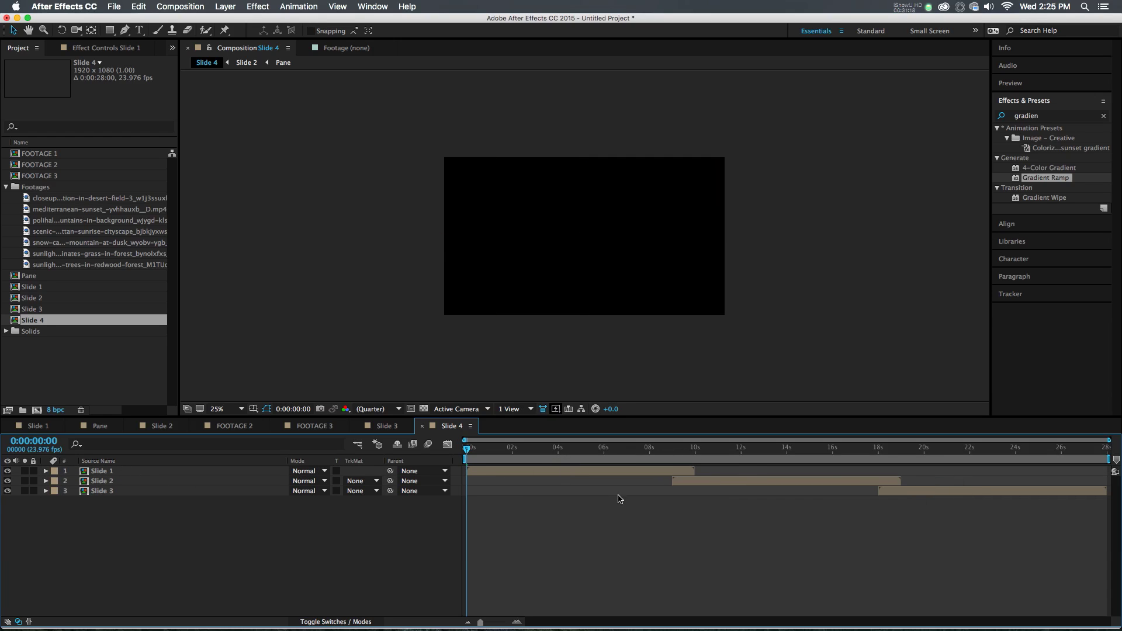
{"action": "left_click", "coordinate": [681, 460]}
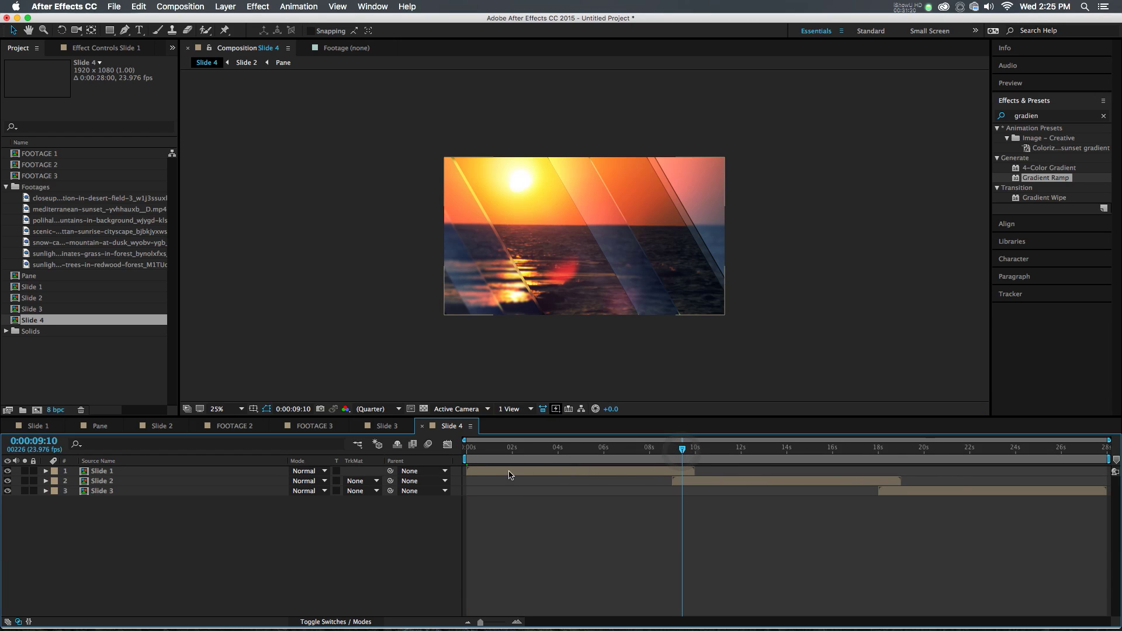
{"action": "left_click_drag", "start_coordinate": [104, 471], "coordinate": [115, 487]}
Set the work area from 0:00:08:16 to 0:00:10:04 around the first slide transition and preview it.
{"action": "left_click", "coordinate": [667, 449]}
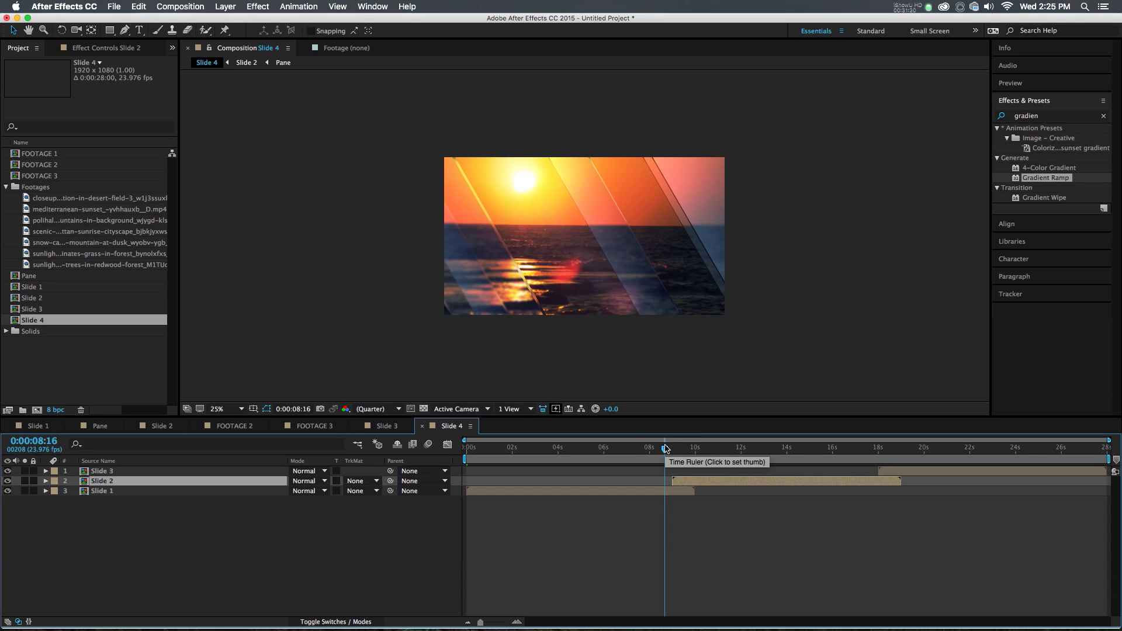
{"action": "key", "text": "b"}
{"action": "left_click", "coordinate": [700, 449]}
{"action": "key", "text": "n"}
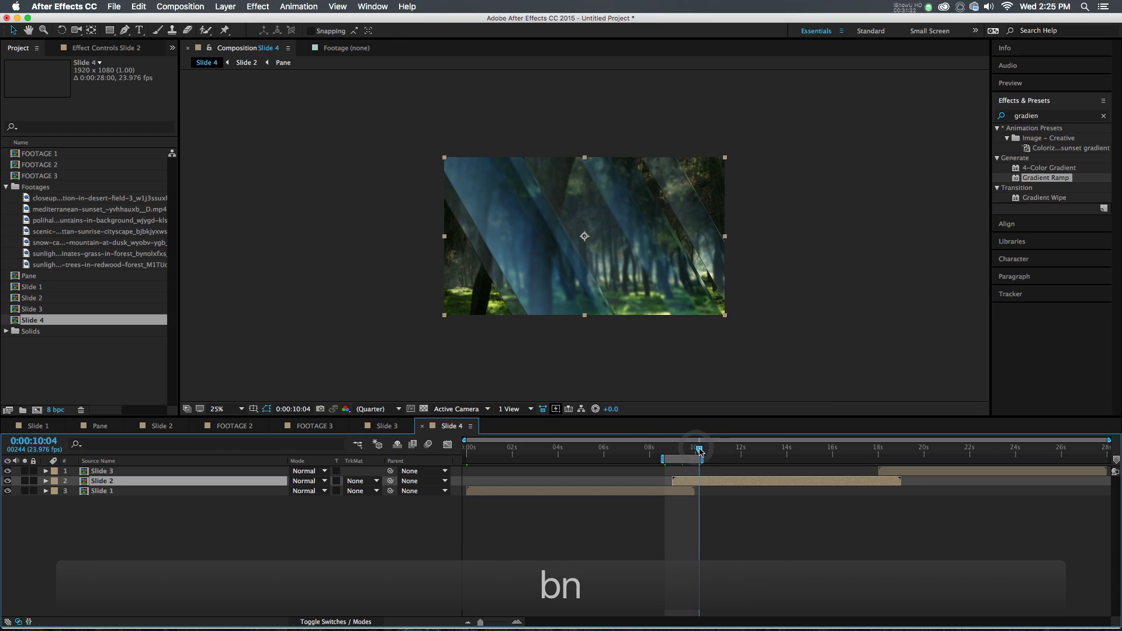
{"action": "left_click_drag", "start_coordinate": [700, 451], "coordinate": [687, 455]}
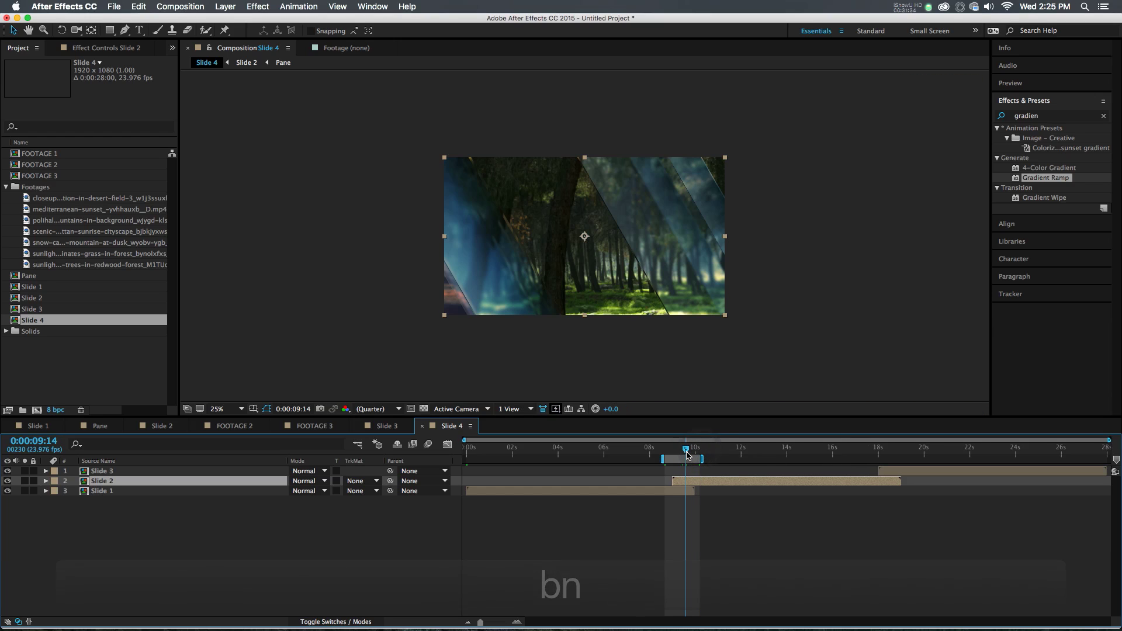
{"action": "key", "text": "KP_0"}
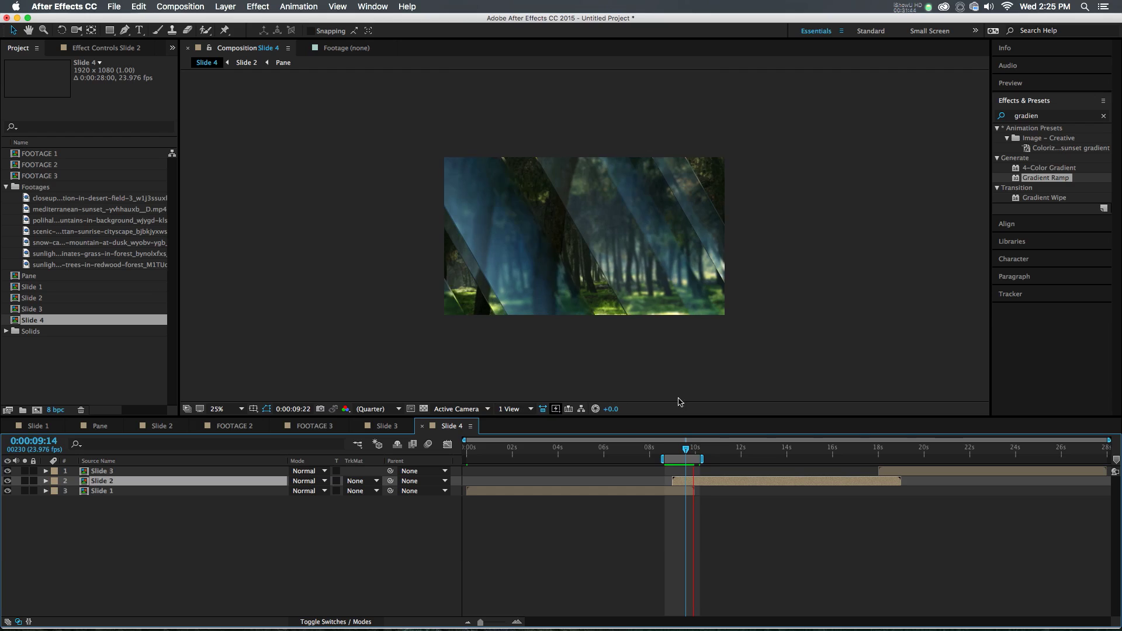
Enable Collapse Transformations on the Slide 3 and Slide 2 layers, with the current time at 0:00:09:12.
{"action": "left_click", "coordinate": [681, 453]}
{"action": "left_click_drag", "start_coordinate": [681, 453], "coordinate": [686, 457]}
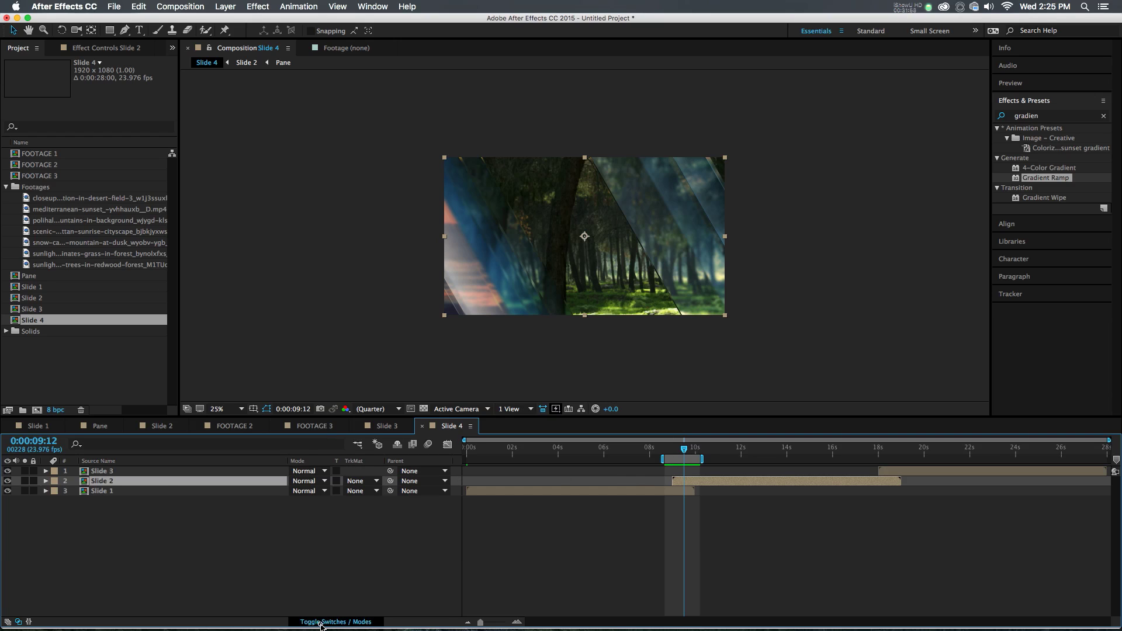
{"action": "left_click", "coordinate": [321, 624]}
{"action": "left_click", "coordinate": [304, 472]}
{"action": "left_click", "coordinate": [304, 481]}
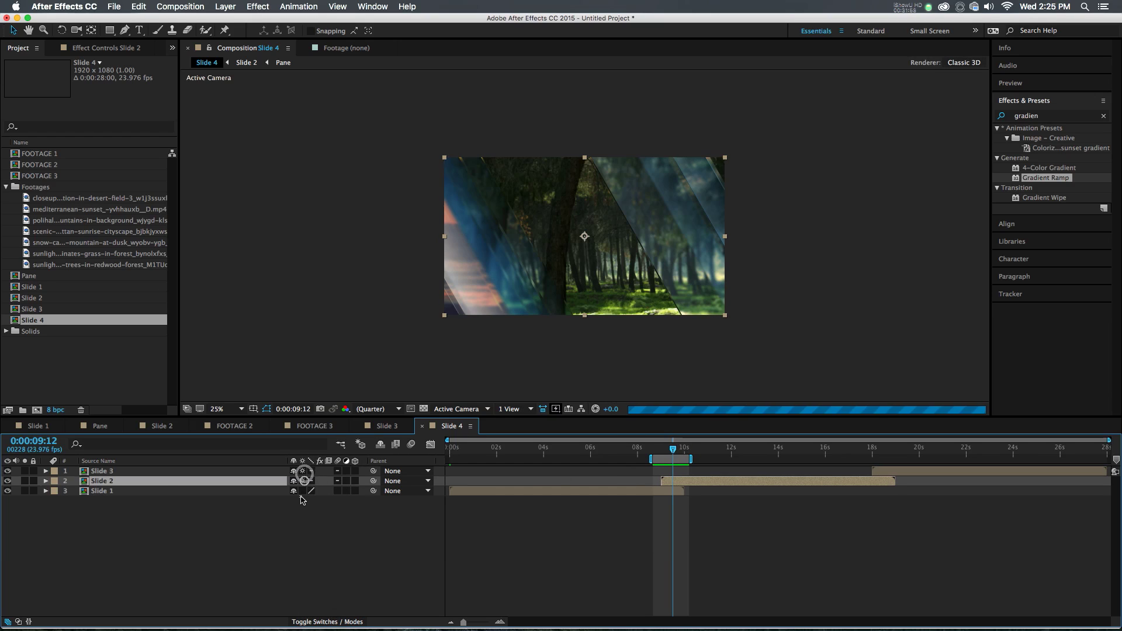
{"action": "left_click", "coordinate": [303, 500]}
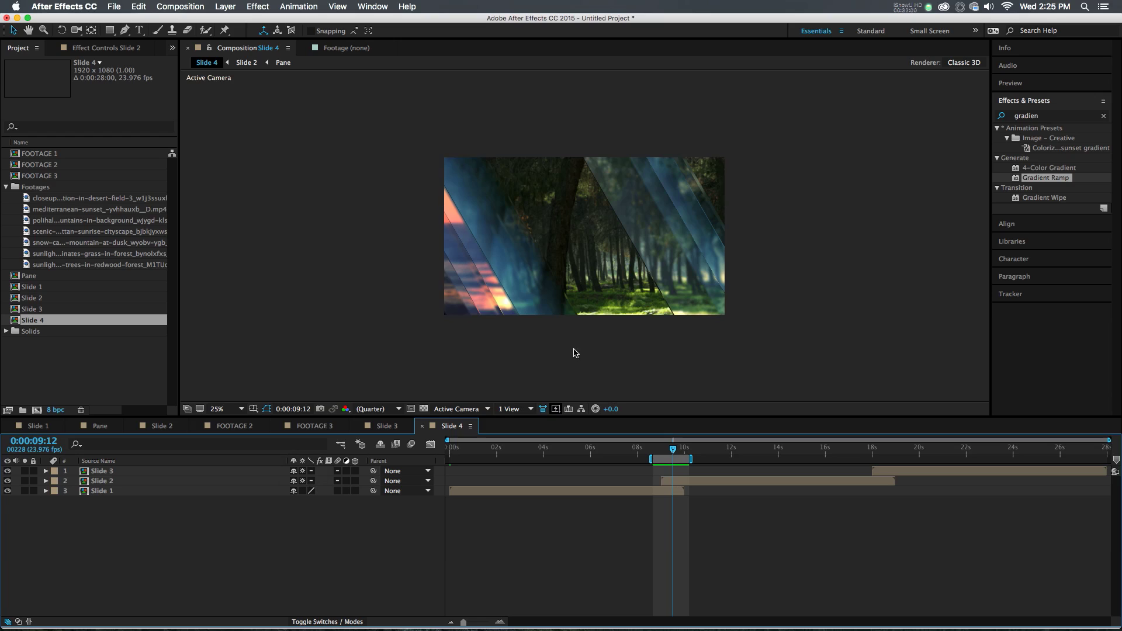
Turn off Collapse Transformations on the Slide 3, Slide 2 and Slide 1 layers.
{"action": "left_click", "coordinate": [304, 492]}
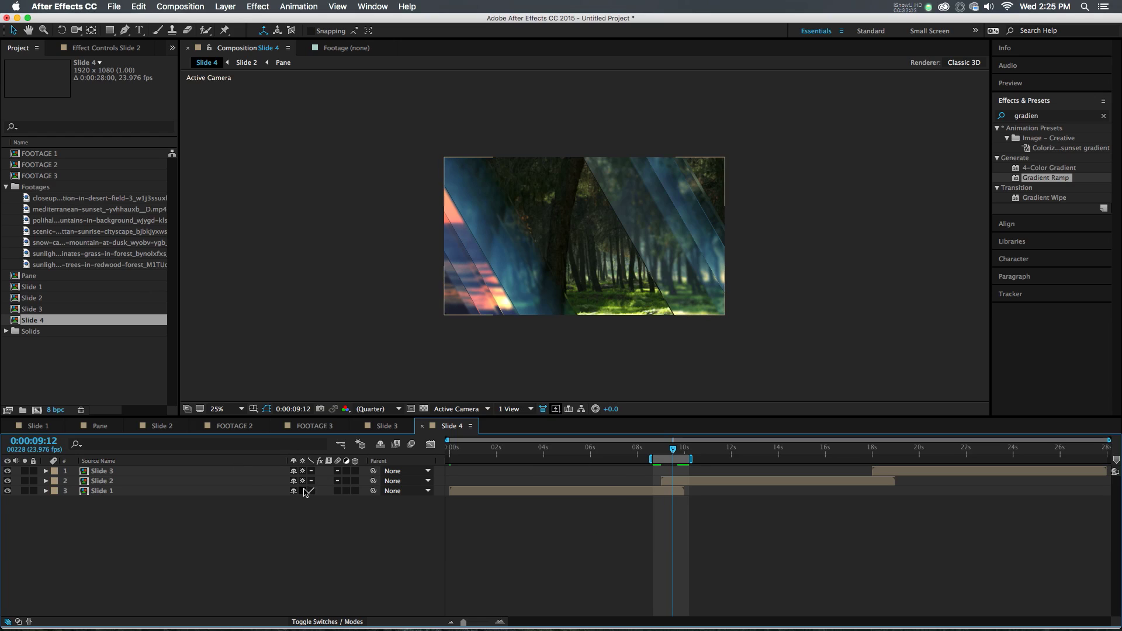
{"action": "left_click", "coordinate": [304, 493]}
{"action": "left_click_drag", "start_coordinate": [305, 493], "coordinate": [303, 467]}
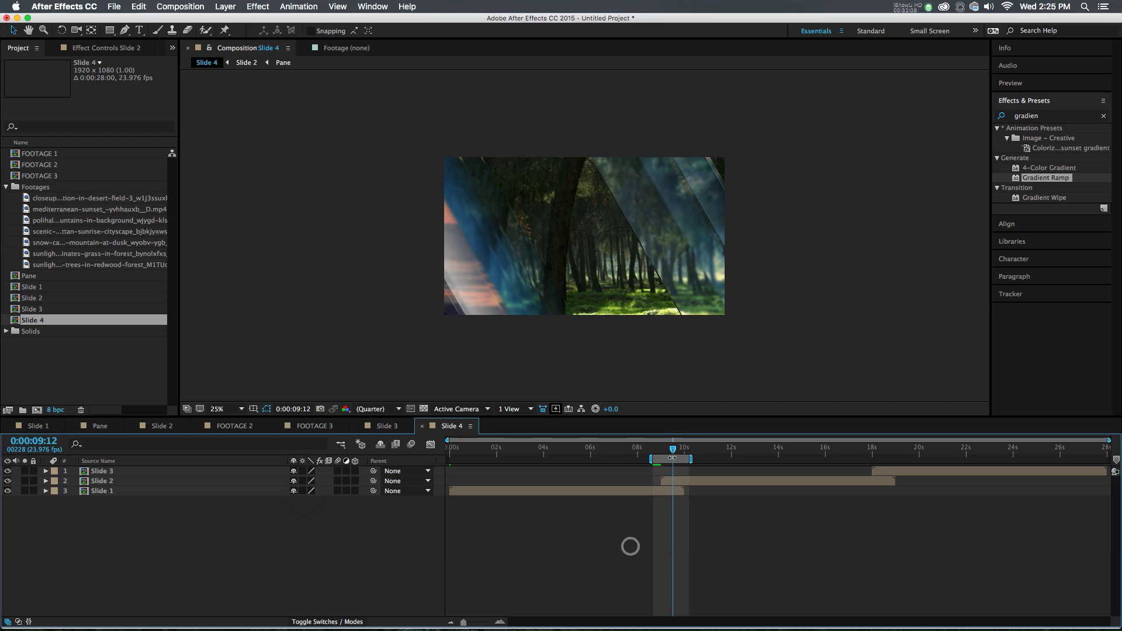
Reset the work area to the full length of the combined composition and move the current time to 0:00:11:22.
{"action": "double_click", "coordinate": [667, 458]}
{"action": "left_click_drag", "start_coordinate": [663, 453], "coordinate": [703, 462]}
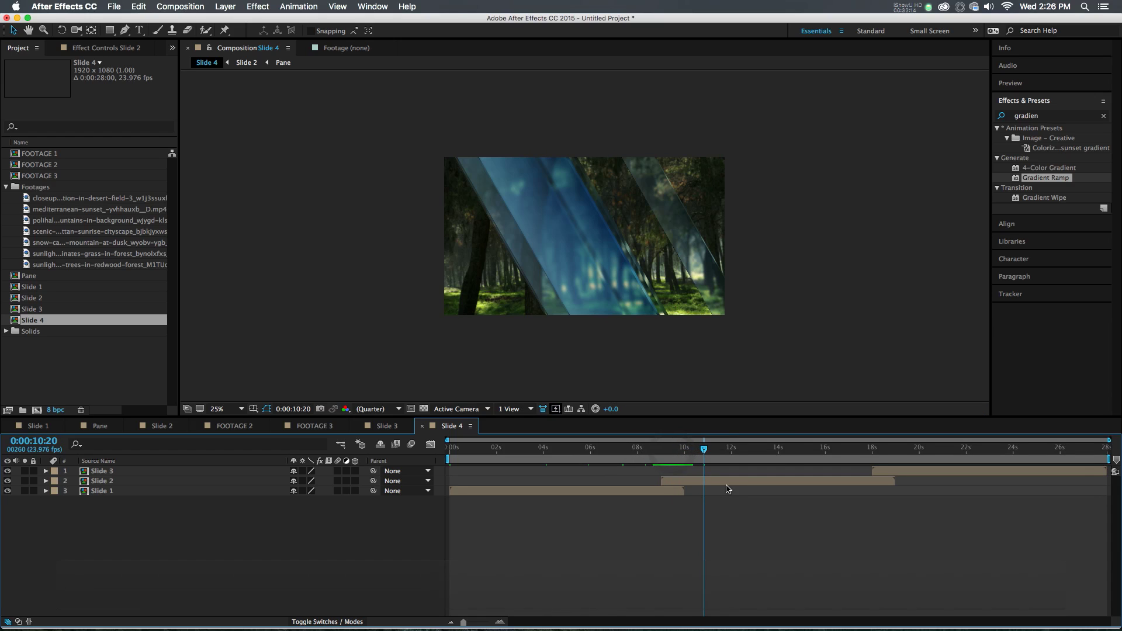
{"action": "left_click", "coordinate": [731, 453]}
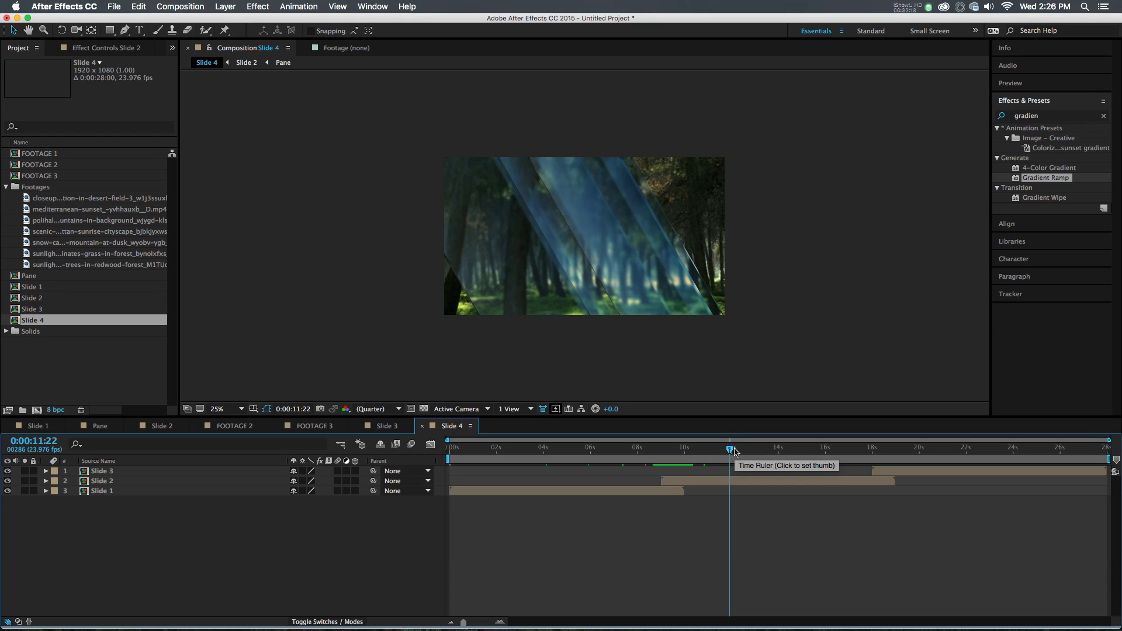
In the Slide 2 composition, duplicate Transition Pane together with Black Solid 1 and place the copies directly below the third Pane layer.
{"action": "double_click", "coordinate": [744, 486]}
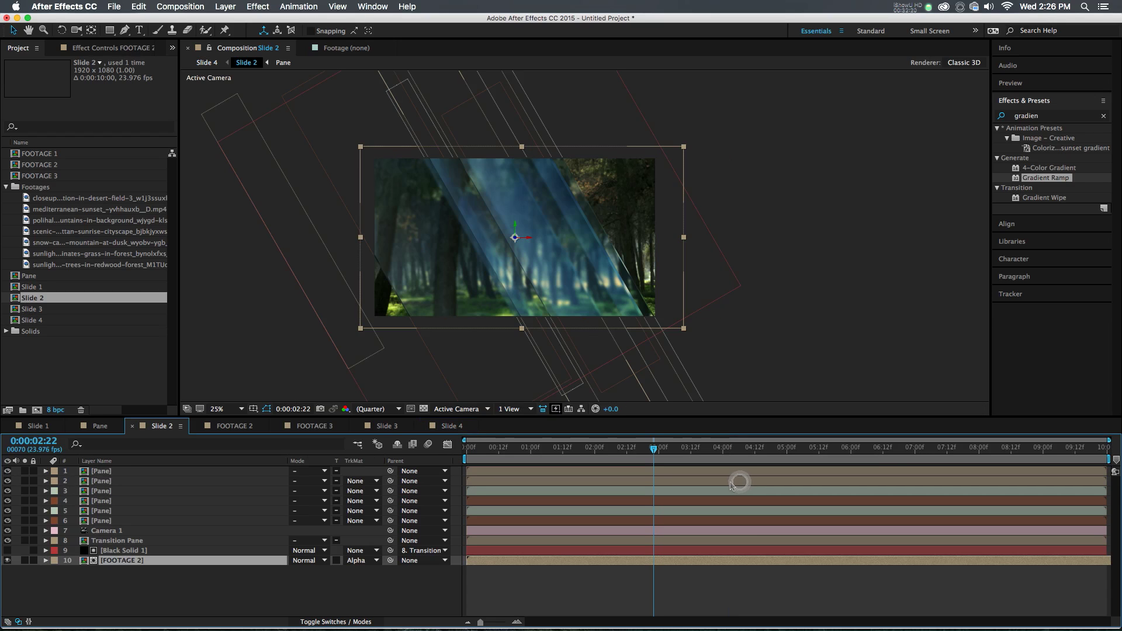
{"action": "left_click", "coordinate": [147, 607]}
{"action": "left_click", "coordinate": [126, 563]}
{"action": "left_click", "coordinate": [121, 542]}
{"action": "left_click", "coordinate": [117, 549], "text": "shift"}
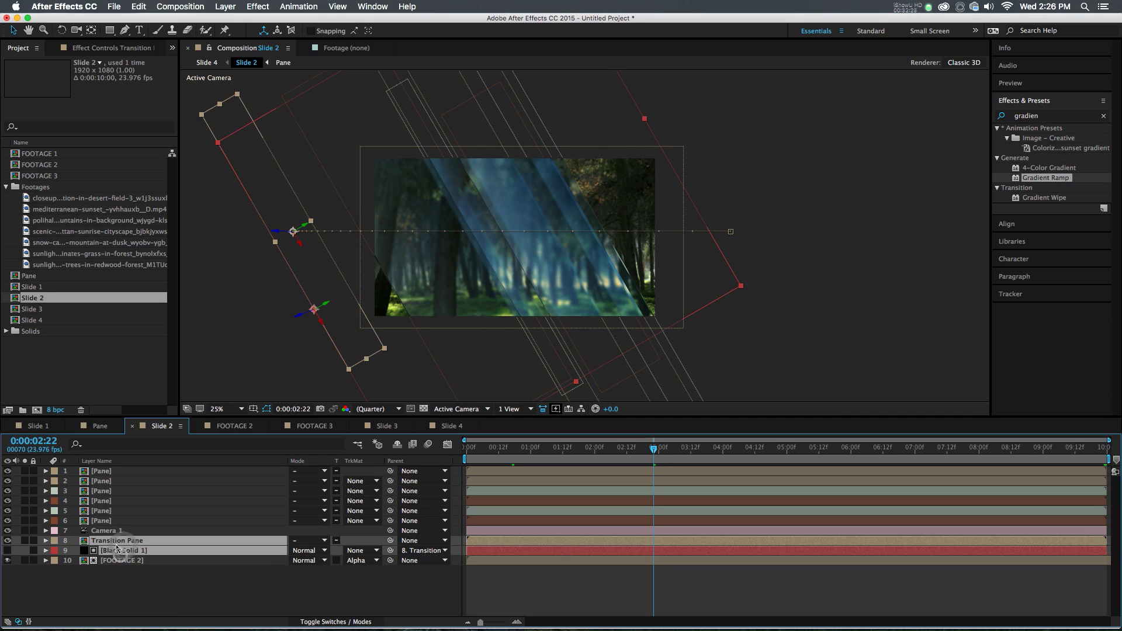
{"action": "key", "text": "super+d"}
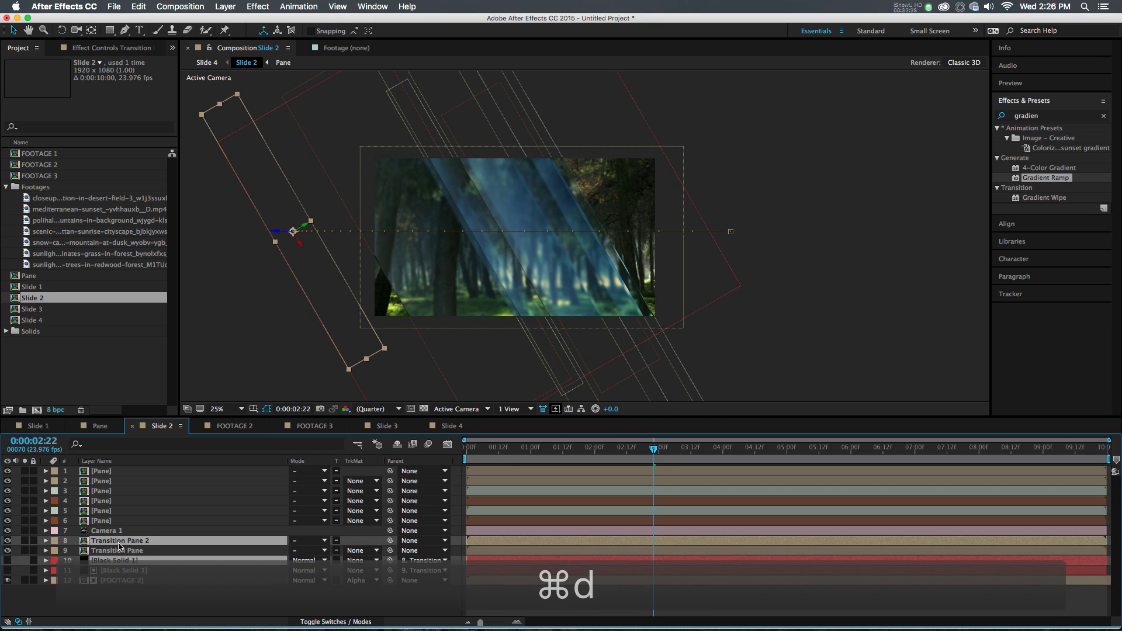
{"action": "left_click_drag", "start_coordinate": [120, 519], "coordinate": [118, 500]}
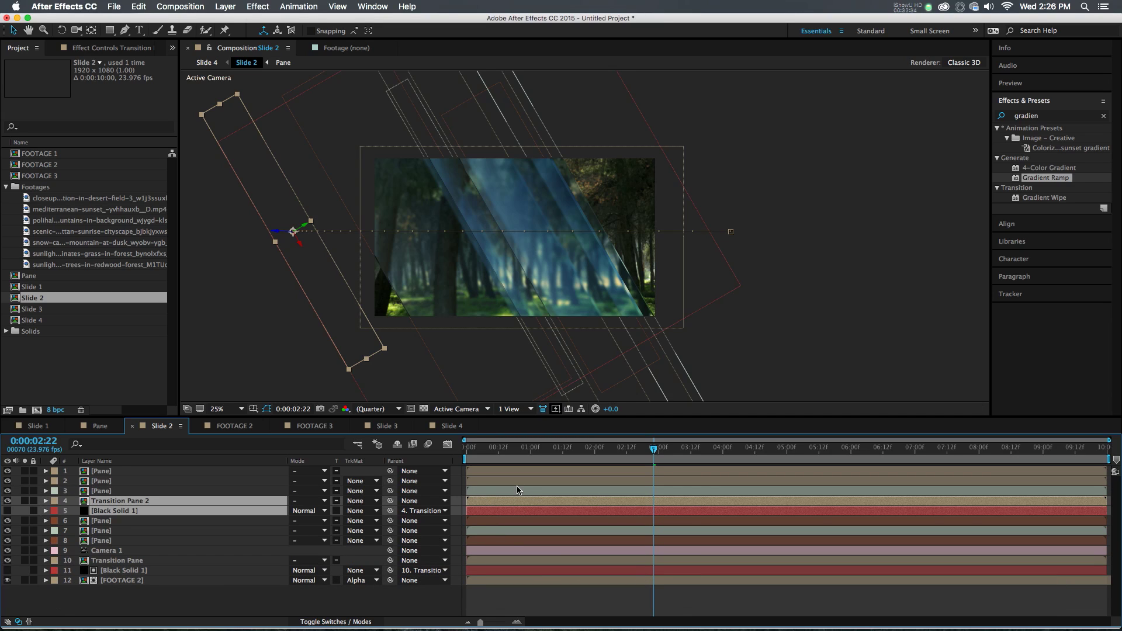
Shift the copied Transition Pane 2 and Black Solid 1 layers 30 frames later so they start at 0:00:01:06.
{"action": "key", "text": "alt+shift+Page_Down"}
{"action": "key", "text": "alt+shift+Page_Down"}
{"action": "key", "text": "alt+shift+Page_Down"}
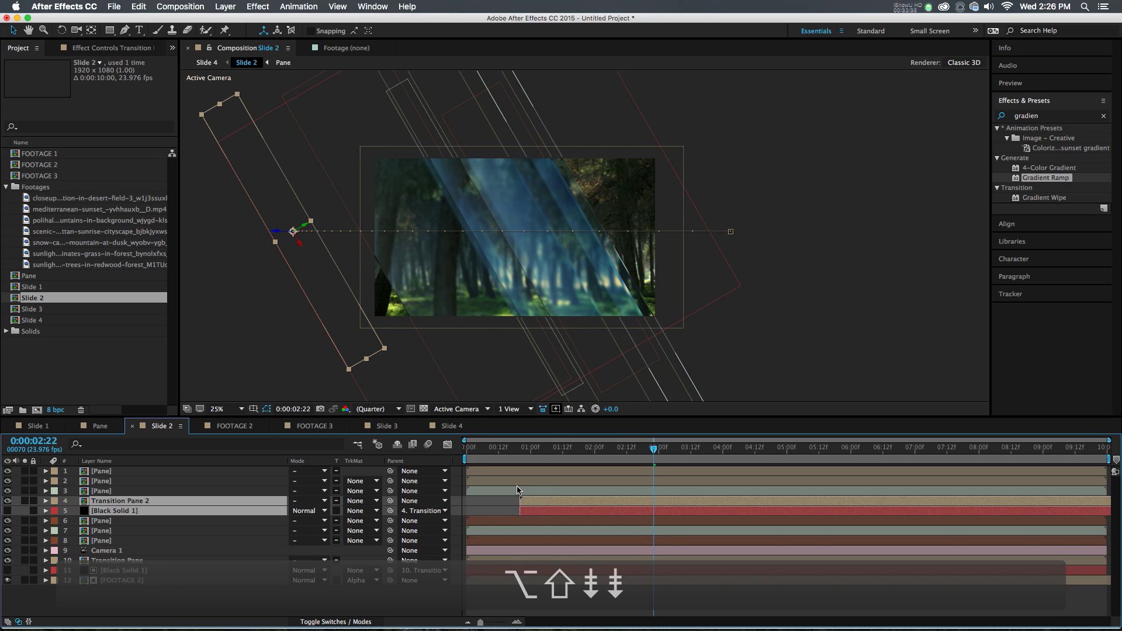
{"action": "left_click", "coordinate": [546, 449]}
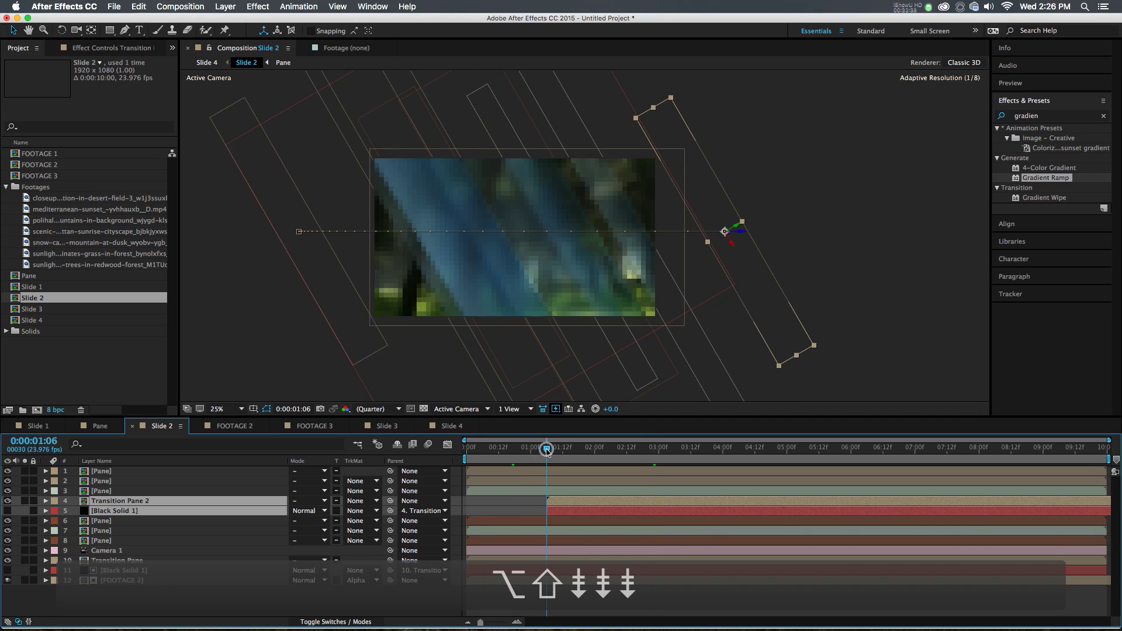
Add a text layer reading "TEXT!" directly below the copied Black Solid 1 and make it start at 0:00:01:06.
{"action": "left_click", "coordinate": [537, 511]}
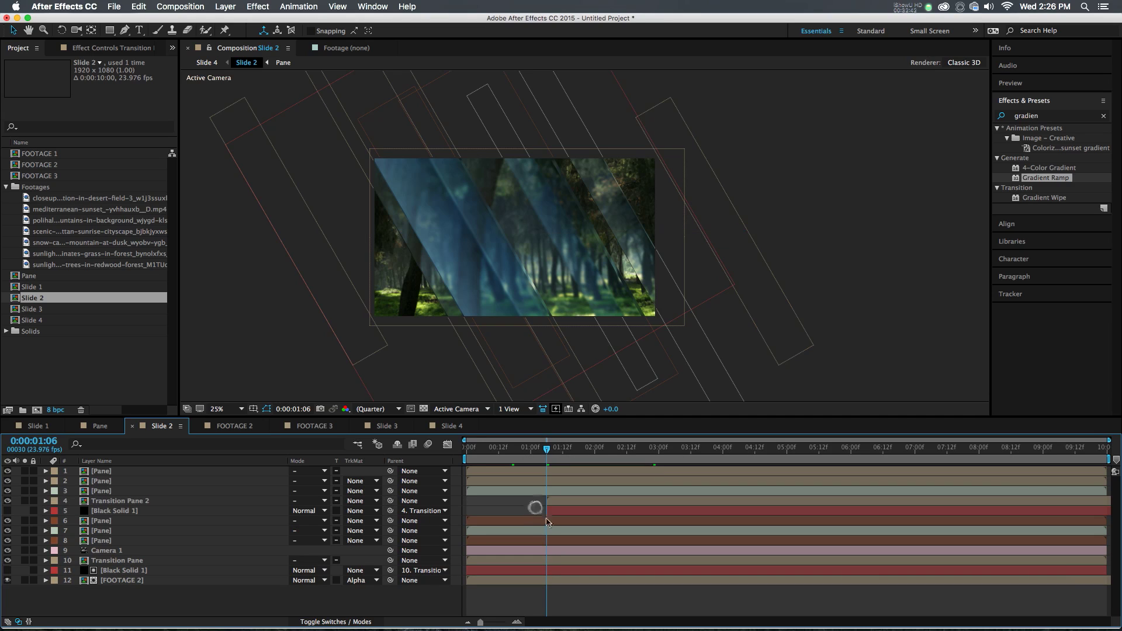
{"action": "left_click", "coordinate": [552, 521]}
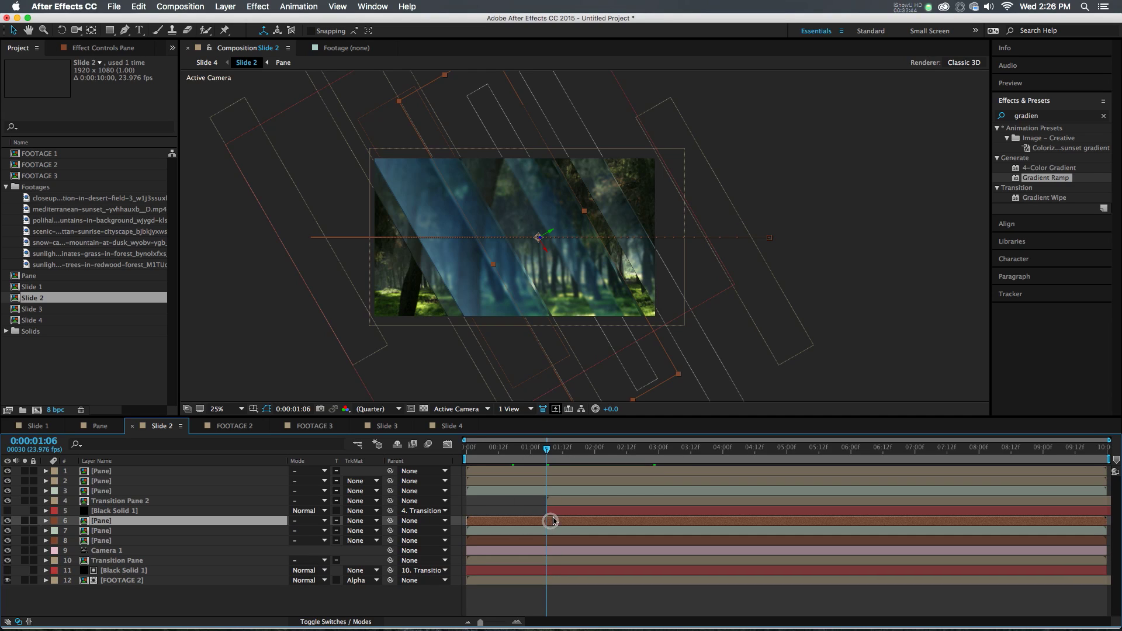
{"action": "key", "text": "super+t"}
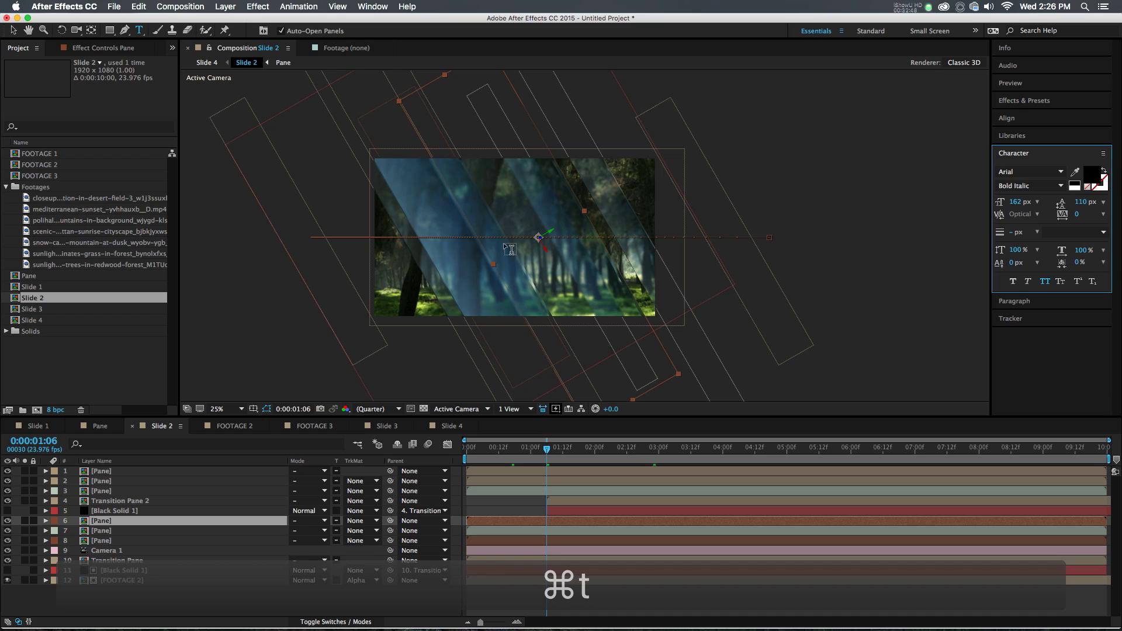
{"action": "left_click", "coordinate": [474, 212]}
{"action": "type", "text": "TEXT!"}
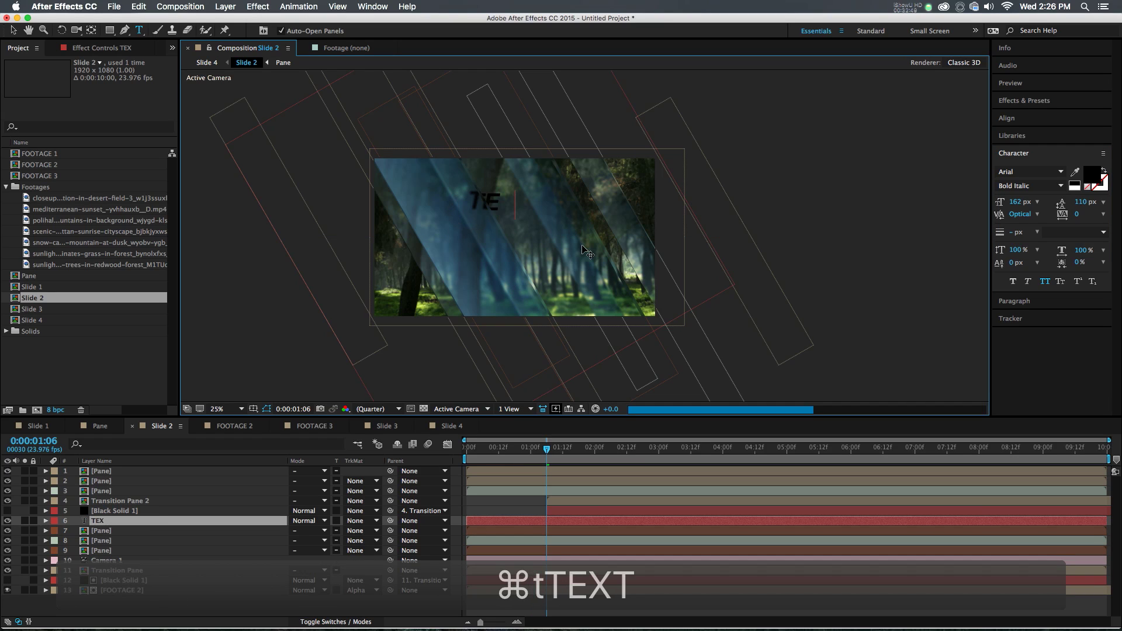
{"action": "left_click", "coordinate": [560, 520]}
{"action": "key", "text": "v"}
{"action": "left_click_drag", "start_coordinate": [514, 522], "coordinate": [587, 529]}
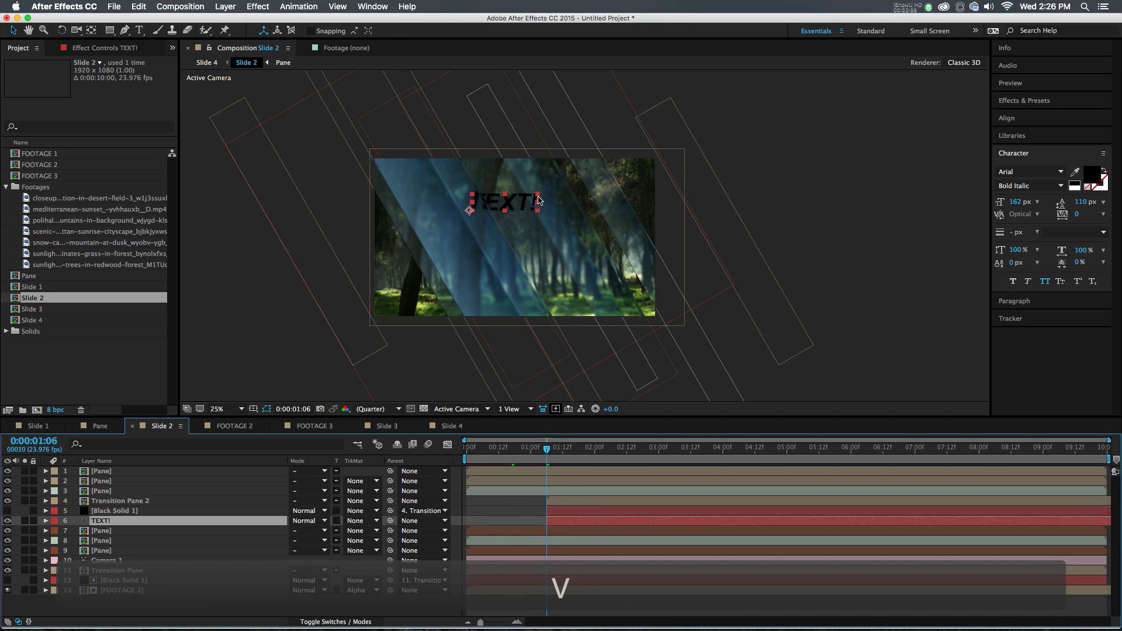
Make the TEXT! layer 3D and, in Top view, move it along its depth axis to sit between the glass panes.
{"action": "left_click", "coordinate": [372, 621]}
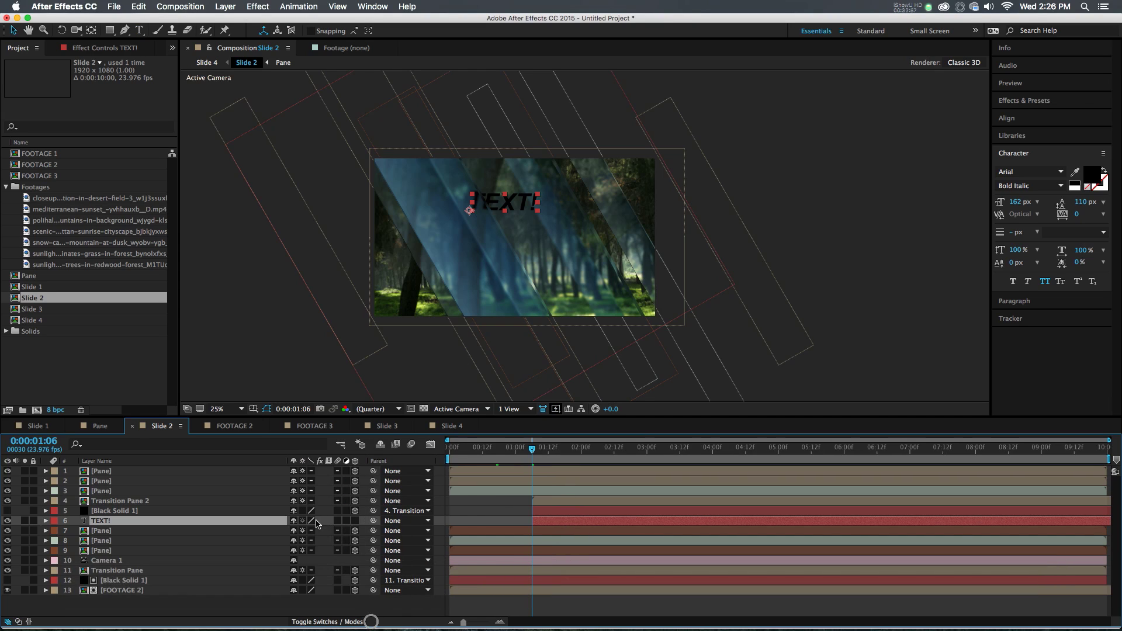
{"action": "left_click", "coordinate": [354, 521]}
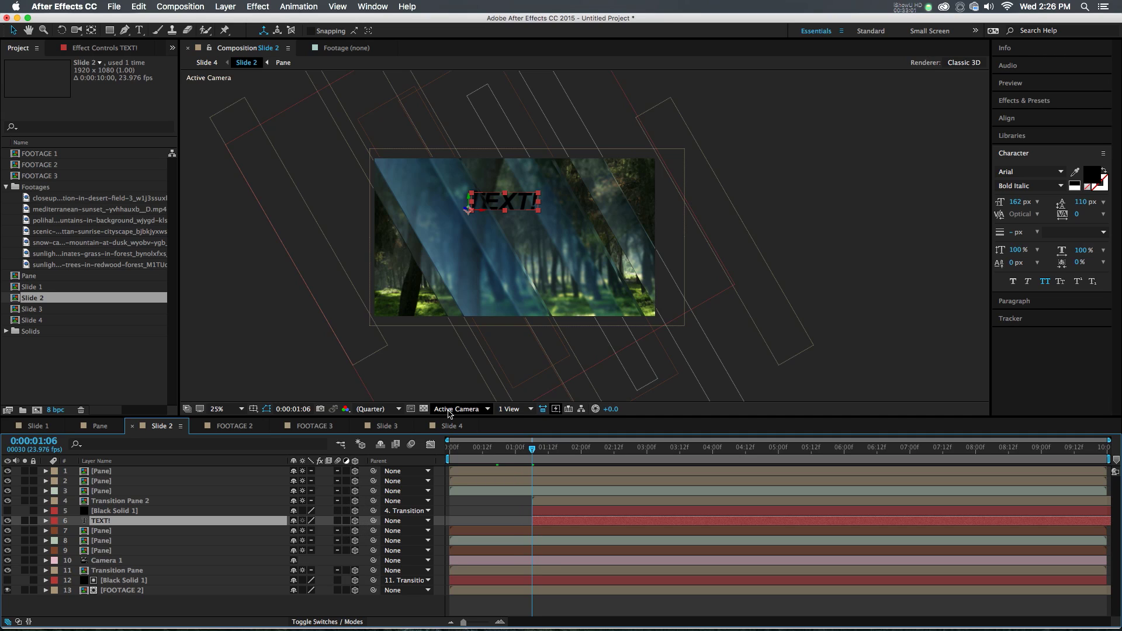
{"action": "left_click", "coordinate": [451, 409]}
{"action": "left_click", "coordinate": [463, 478]}
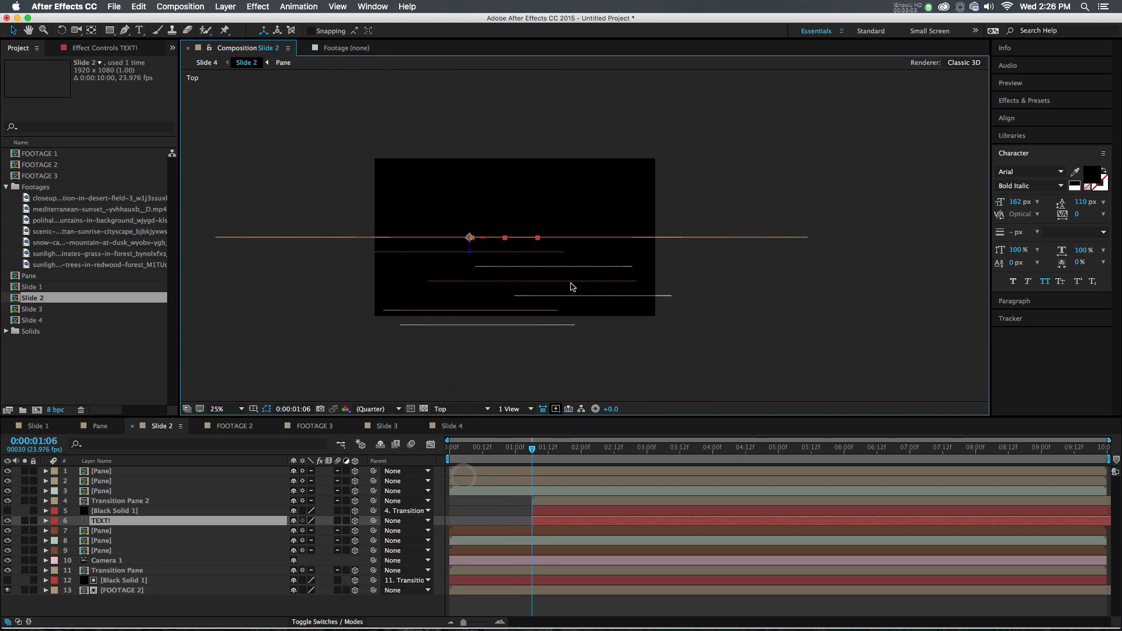
{"action": "left_click_drag", "start_coordinate": [471, 252], "coordinate": [477, 303]}
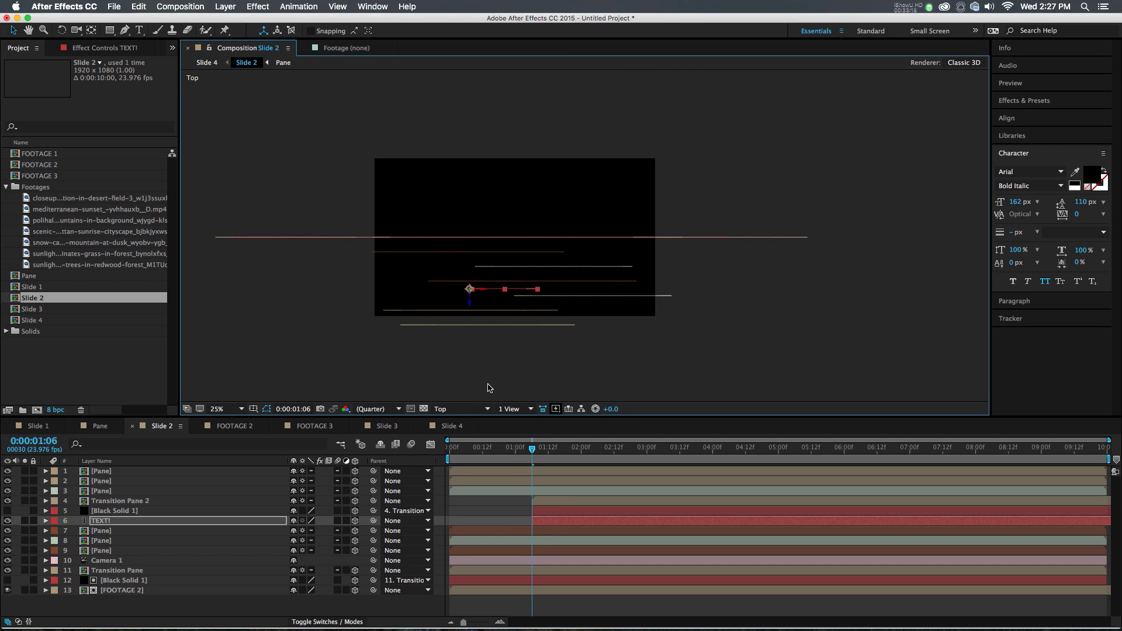
Return to the Active Camera view and position the text near the center of the frame.
{"action": "left_click", "coordinate": [462, 408]}
{"action": "left_click", "coordinate": [462, 421]}
{"action": "left_click_drag", "start_coordinate": [516, 193], "coordinate": [532, 239]}
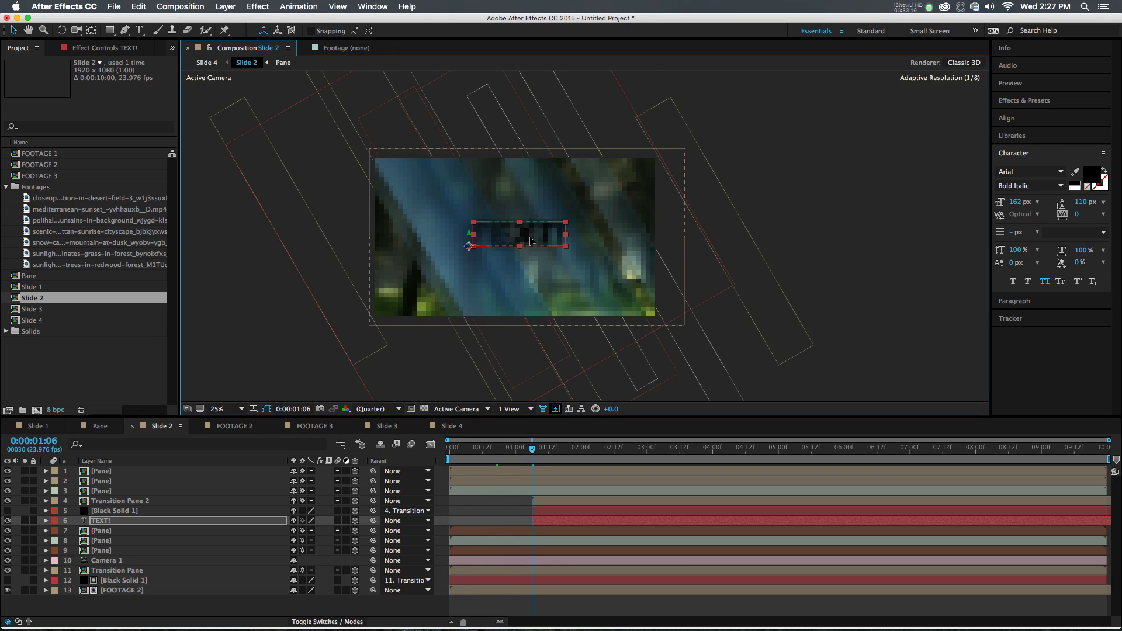
{"action": "left_click_drag", "start_coordinate": [532, 239], "coordinate": [531, 242]}
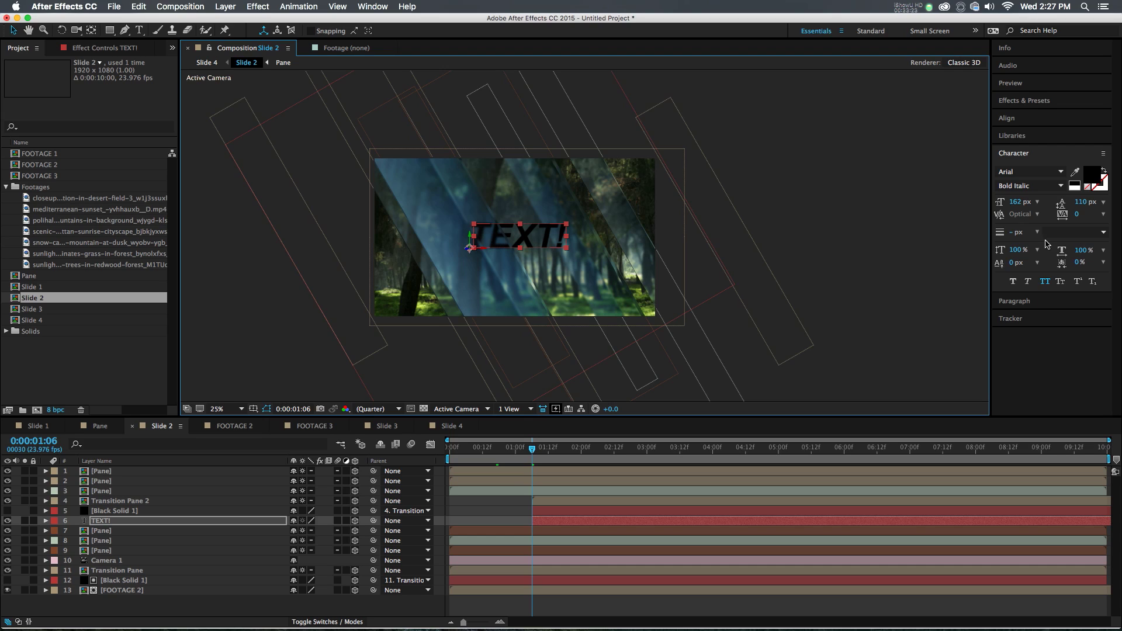
Find the Gradient Ramp effect by searching "ramp" and apply it to the TEXT! layer.
{"action": "left_click", "coordinate": [1016, 101]}
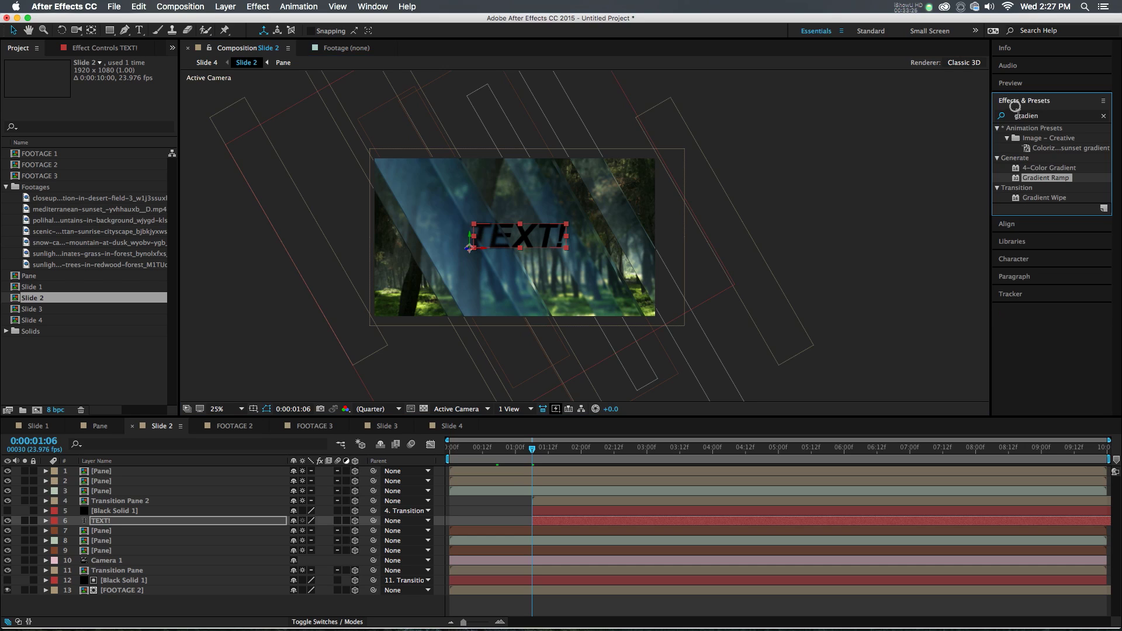
{"action": "double_click", "coordinate": [1027, 116]}
{"action": "type", "text": "ra"}
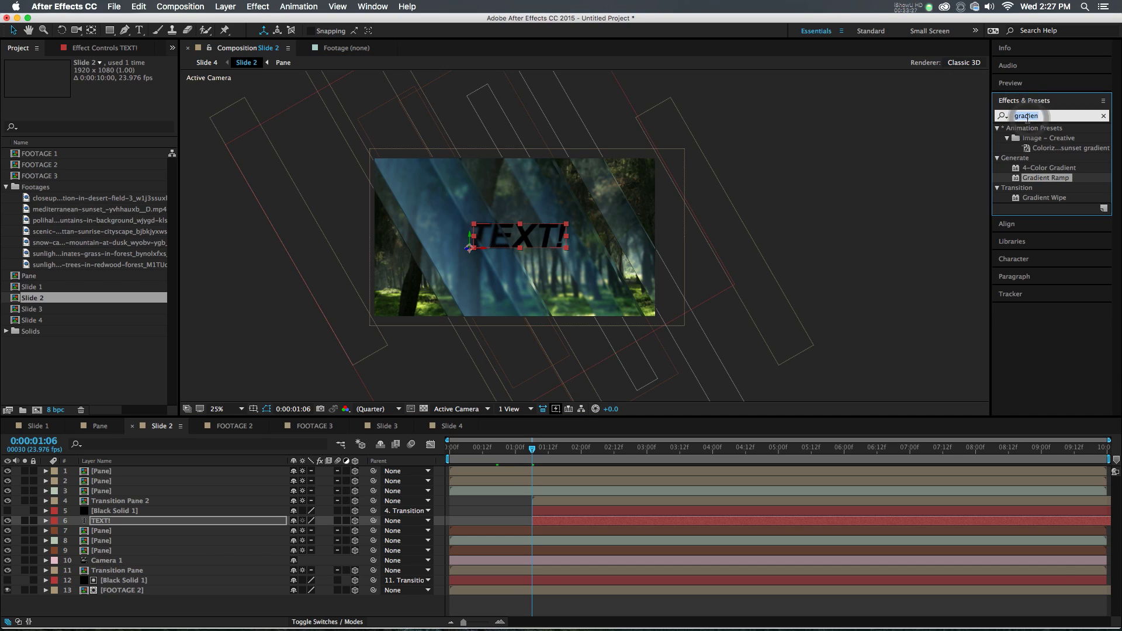
{"action": "type", "text": "mp"}
{"action": "double_click", "coordinate": [1056, 138]}
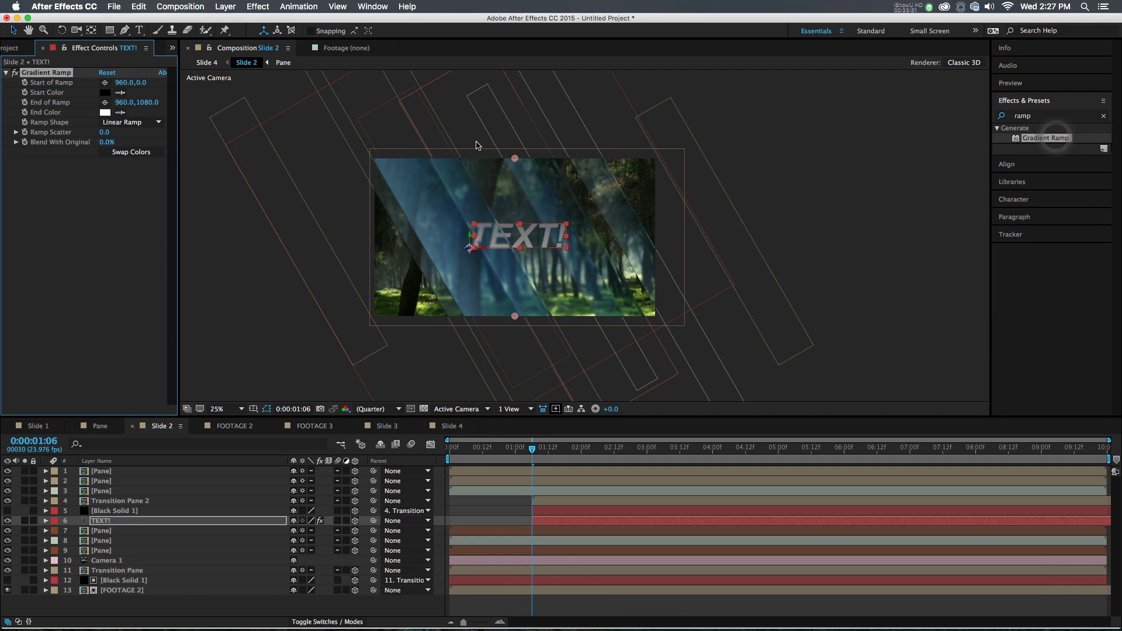
Set the text's ramp from about 56, 8 to about 1896, 1028 and swap its colors so it runs from white to black.
{"action": "left_click_drag", "start_coordinate": [513, 159], "coordinate": [401, 169]}
{"action": "left_click", "coordinate": [106, 102]}
{"action": "left_click", "coordinate": [636, 300]}
{"action": "left_click_drag", "start_coordinate": [638, 305], "coordinate": [647, 310]}
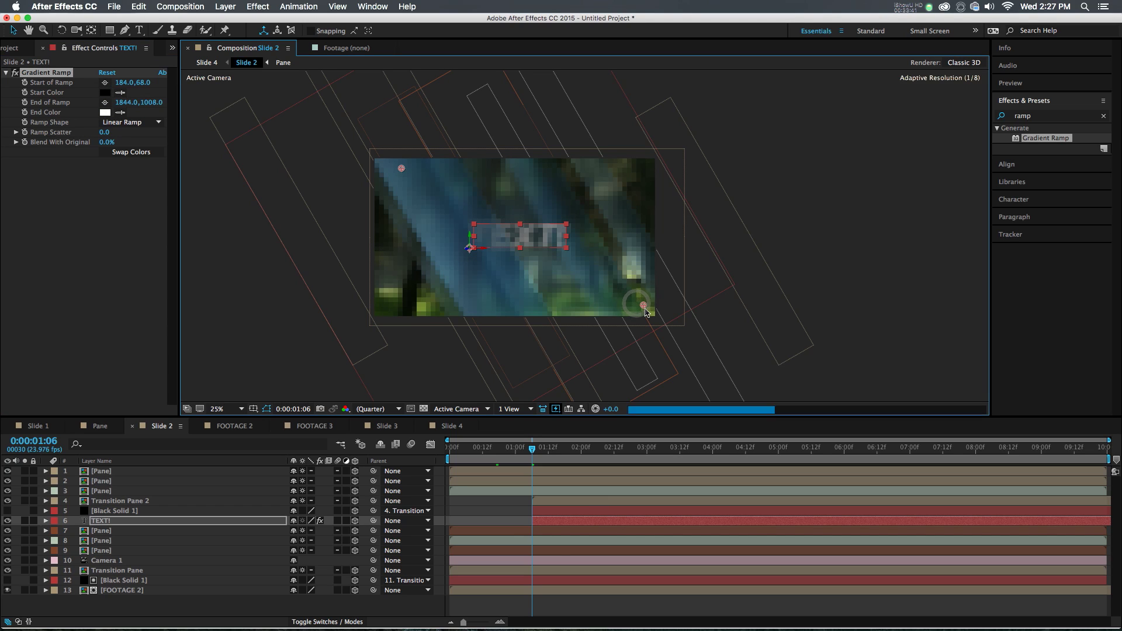
{"action": "left_click", "coordinate": [139, 154]}
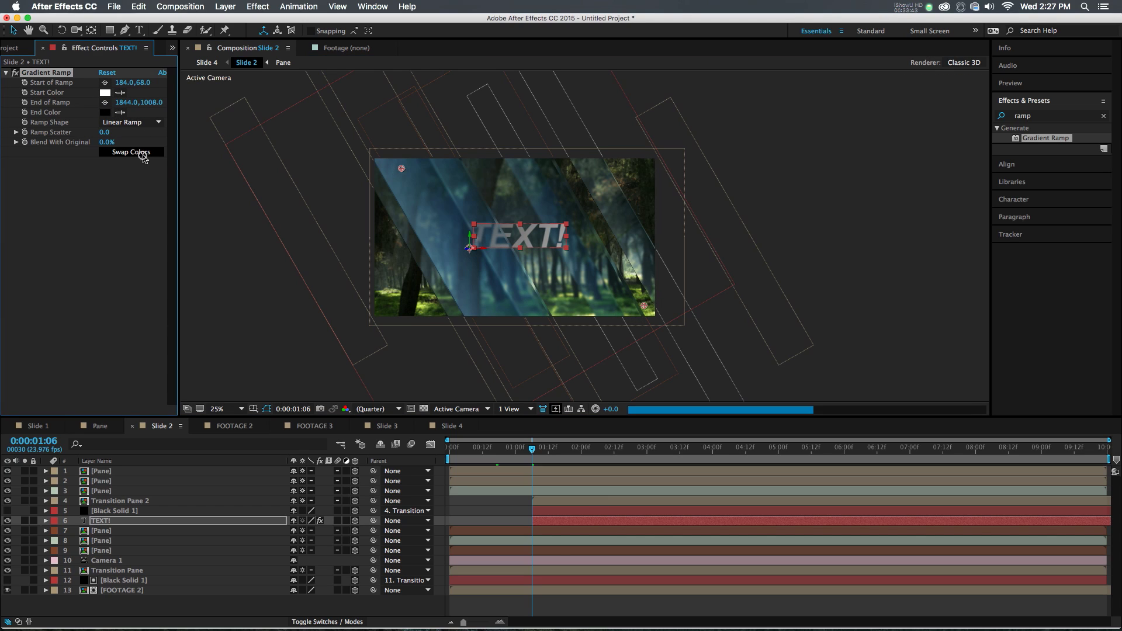
{"action": "left_click_drag", "start_coordinate": [402, 168], "coordinate": [383, 160]}
{"action": "left_click_drag", "start_coordinate": [645, 306], "coordinate": [652, 309]}
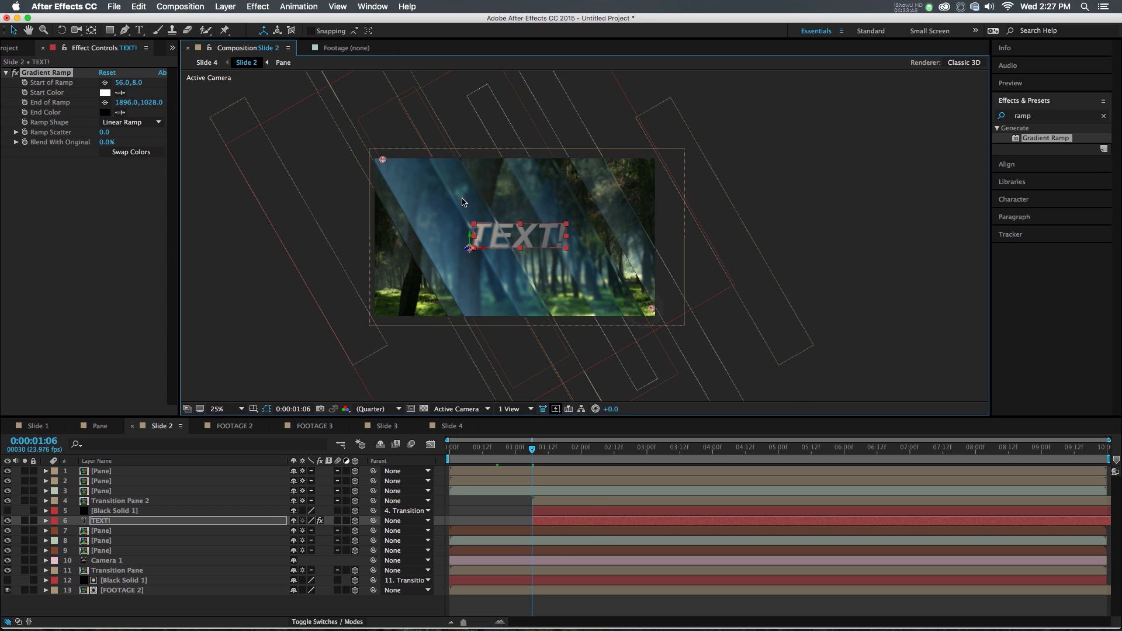
{"action": "left_click", "coordinate": [6, 73]}
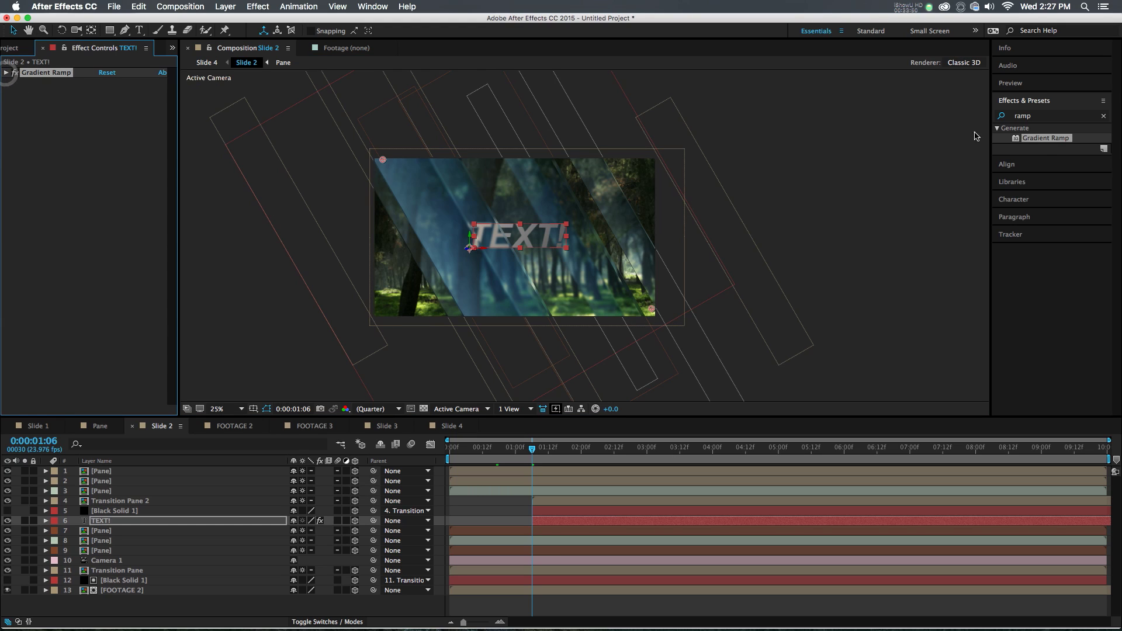
Find Bevel Alpha by searching "alpha" and apply it to the TEXT! layer.
{"action": "left_click", "coordinate": [1033, 116]}
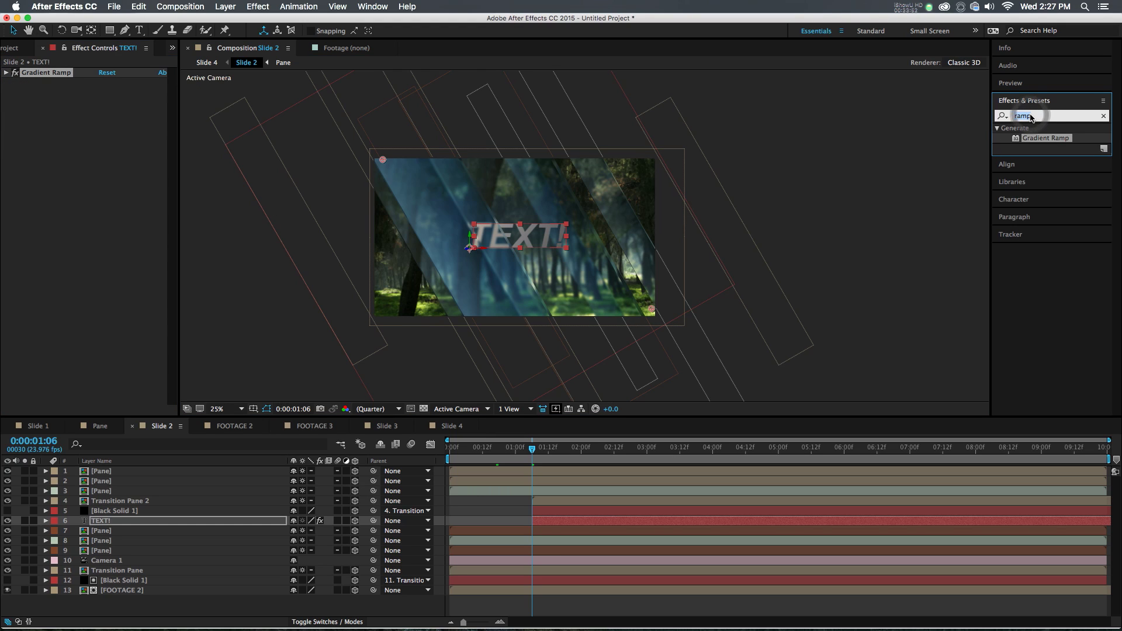
{"action": "type", "text": "alpha"}
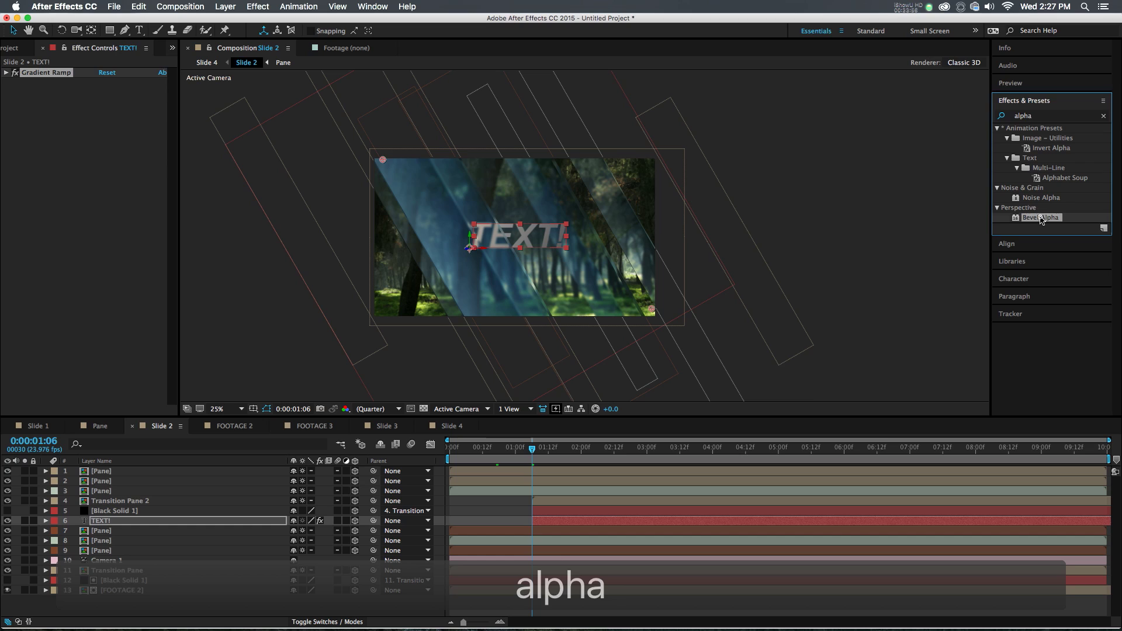
{"action": "double_click", "coordinate": [1041, 218]}
Apply CC Light Sweep to the TEXT! layer below Bevel Alpha and place its center at about 744, 390.
{"action": "left_click", "coordinate": [1050, 116]}
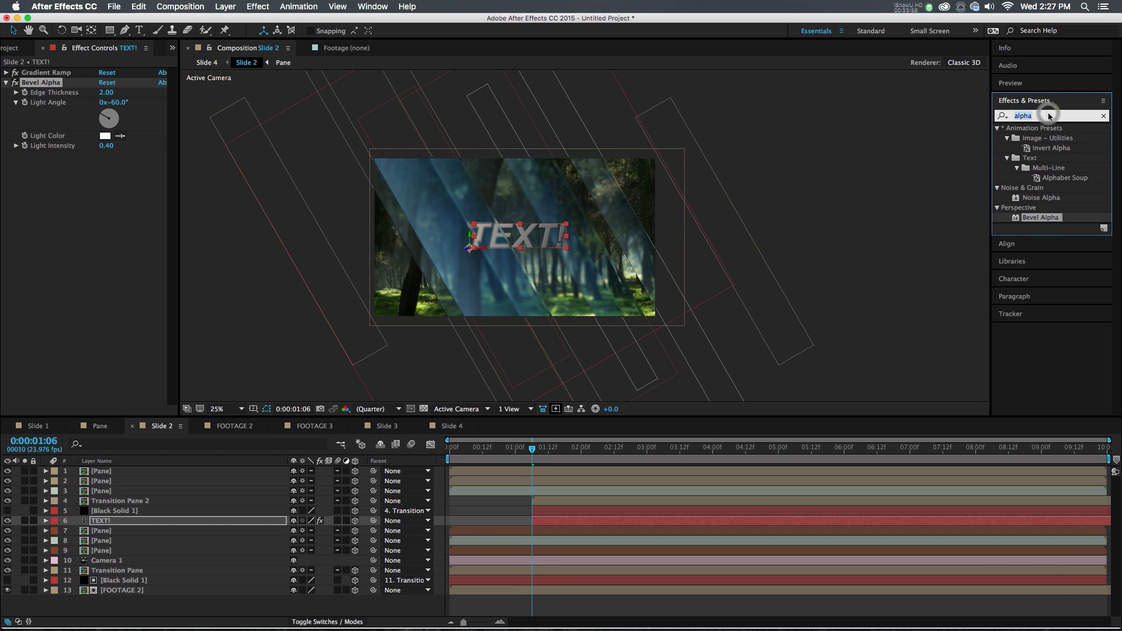
{"action": "type", "text": "cc light"}
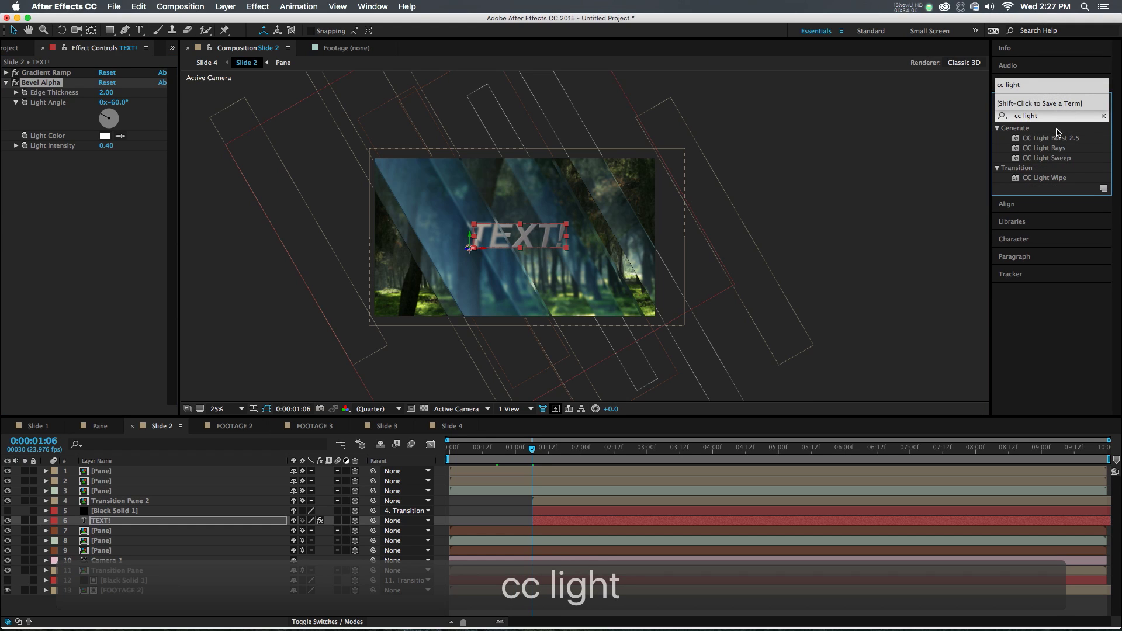
{"action": "left_click_drag", "start_coordinate": [1056, 163], "coordinate": [107, 190]}
{"action": "left_click_drag", "start_coordinate": [467, 222], "coordinate": [492, 221]}
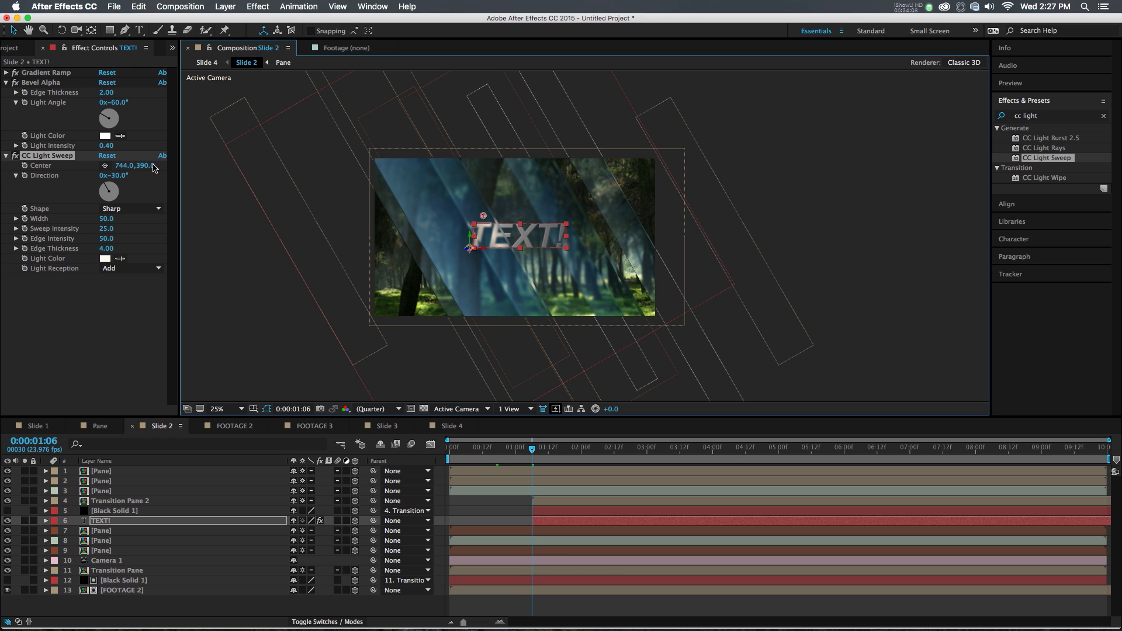
Place the CC Light Sweep center beside the start of TEXT! at about 402, 408 and keyframe it at 0:00:01:06.
{"action": "scroll", "coordinate": [478, 235], "scroll_direction": "up", "scroll_amount": 2}
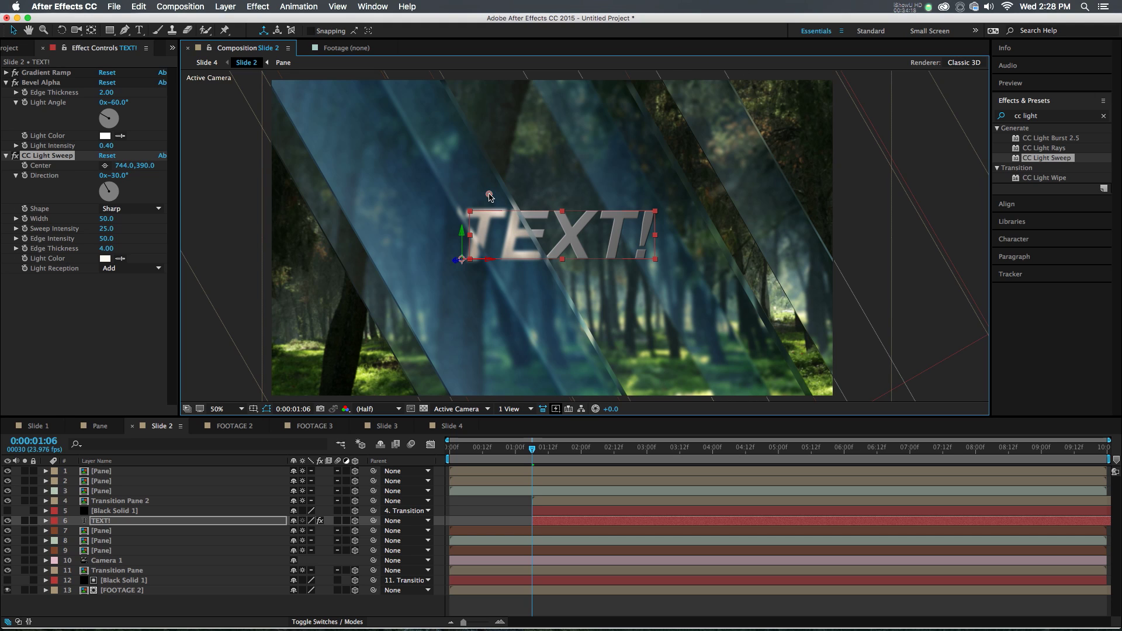
{"action": "left_click", "coordinate": [104, 166]}
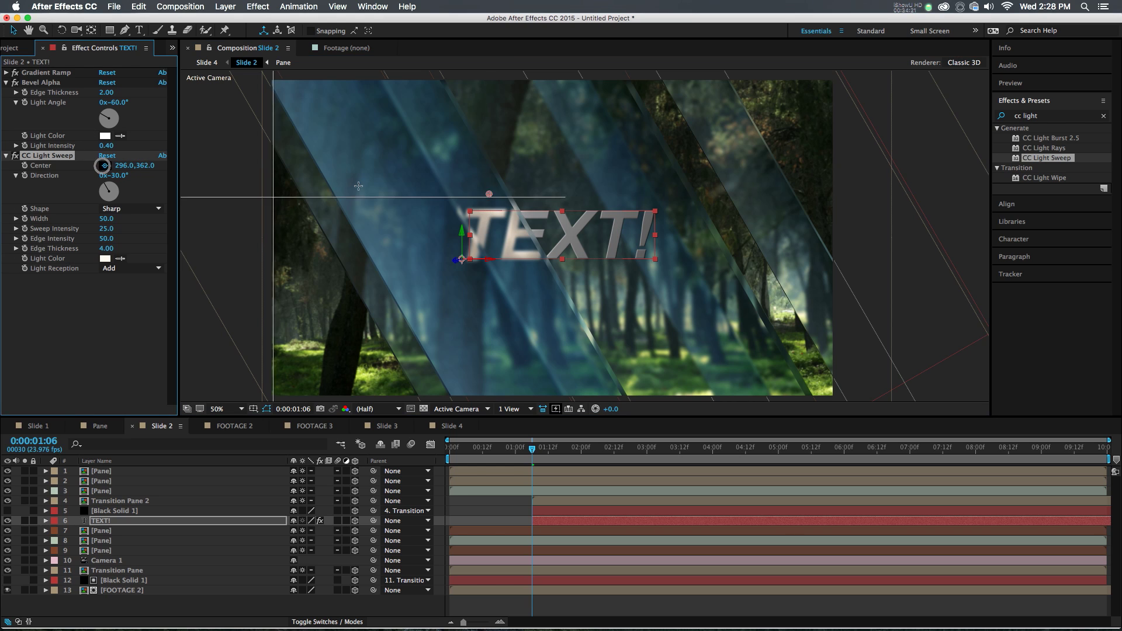
{"action": "left_click", "coordinate": [408, 198]}
{"action": "left_click_drag", "start_coordinate": [403, 204], "coordinate": [382, 208]}
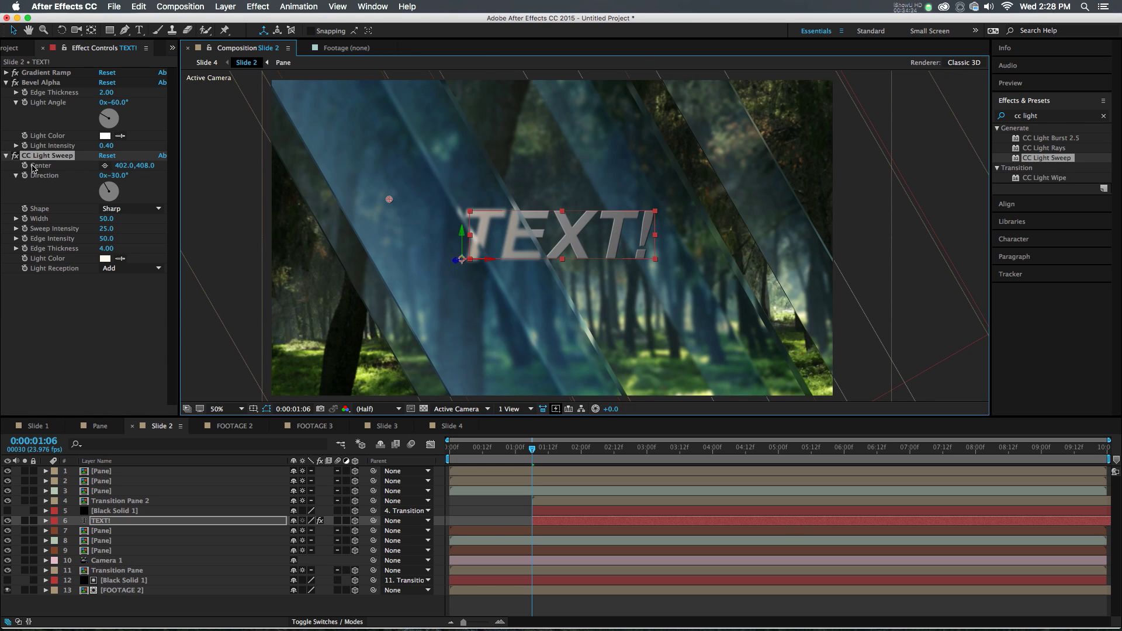
Keyframe the light sweep's center past the end of the text at about 1448, 372 at 0:00:09:23.
{"action": "left_click_drag", "start_coordinate": [1088, 455], "coordinate": [1105, 454]}
{"action": "left_click", "coordinate": [105, 166]}
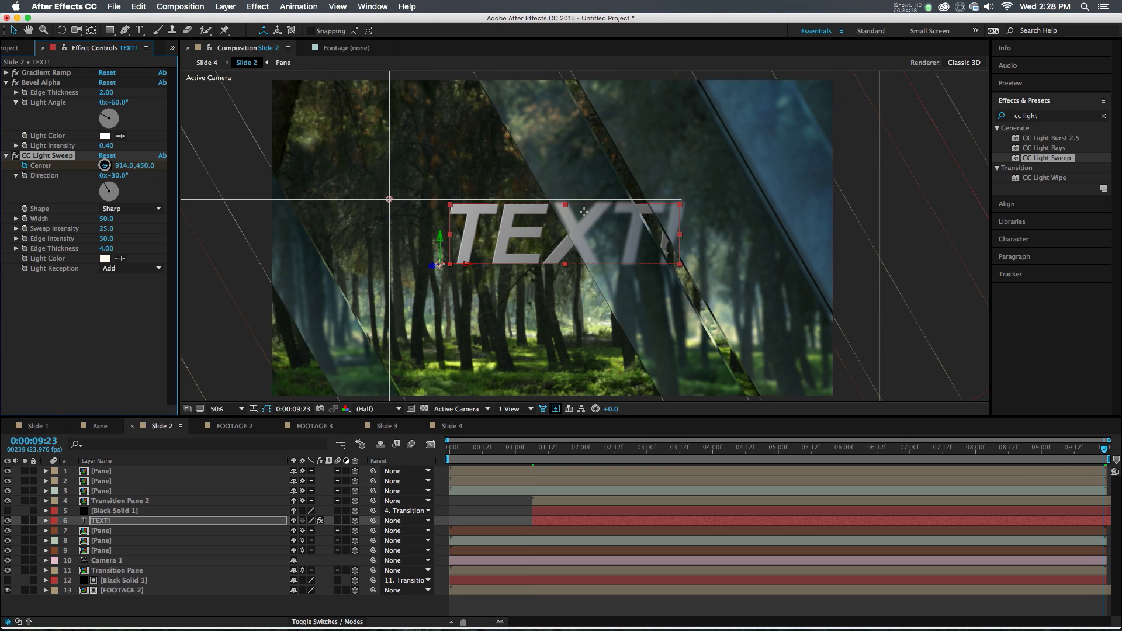
{"action": "left_click", "coordinate": [731, 192]}
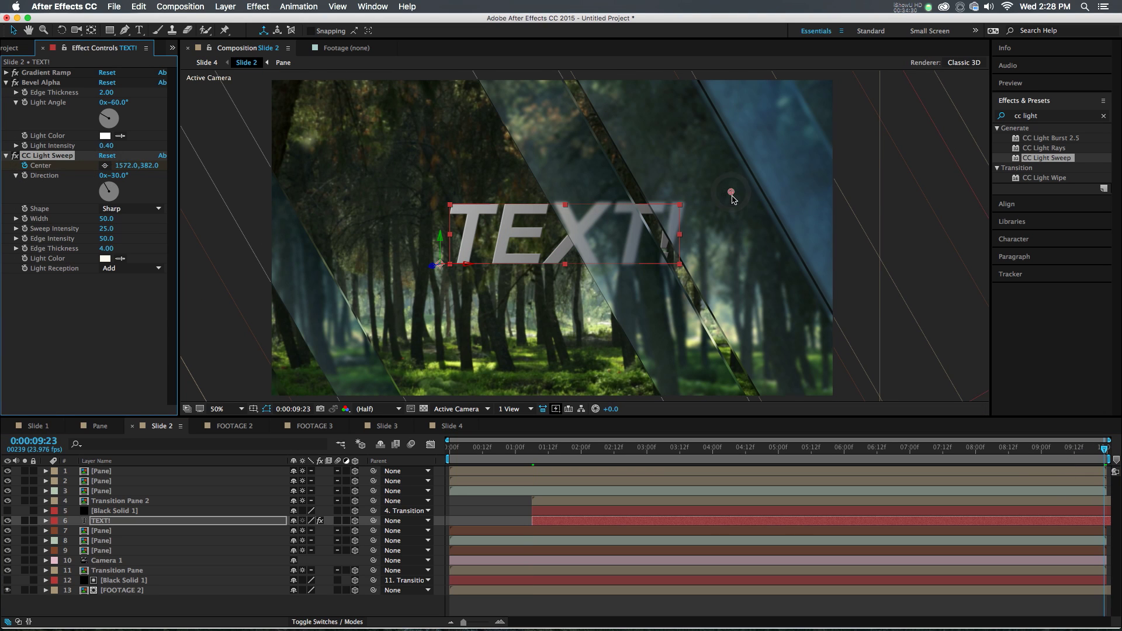
{"action": "left_click_drag", "start_coordinate": [731, 191], "coordinate": [697, 192]}
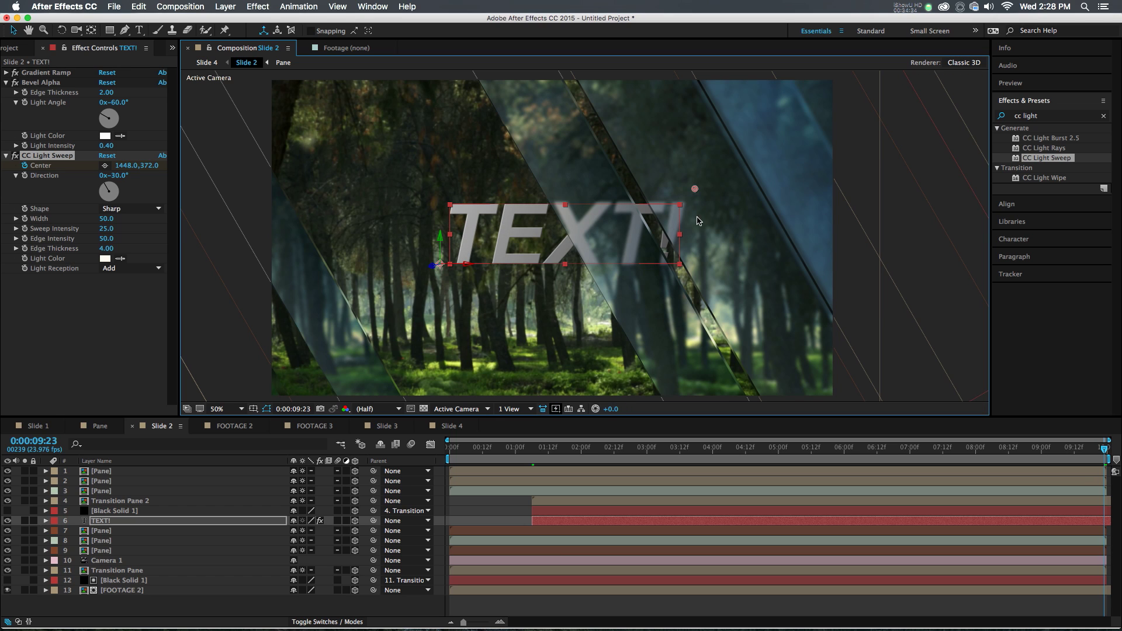
{"action": "key", "text": "comma"}
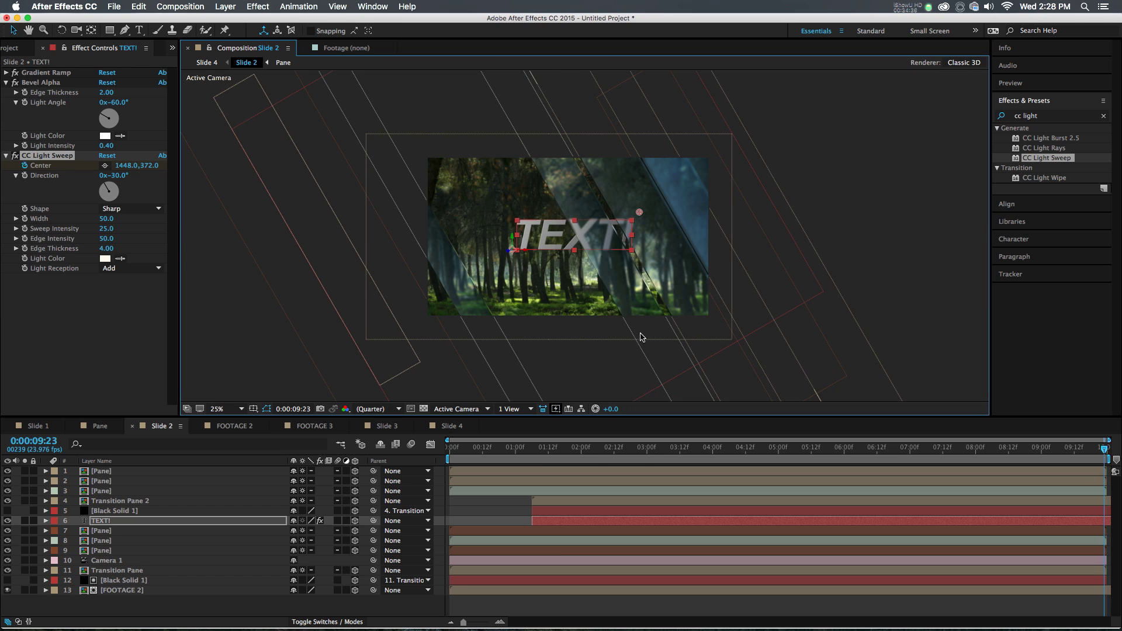
Find Drop Shadow by searching "drop", apply it to the TEXT! layer and set its softness to 25.
{"action": "left_click", "coordinate": [1072, 117]}
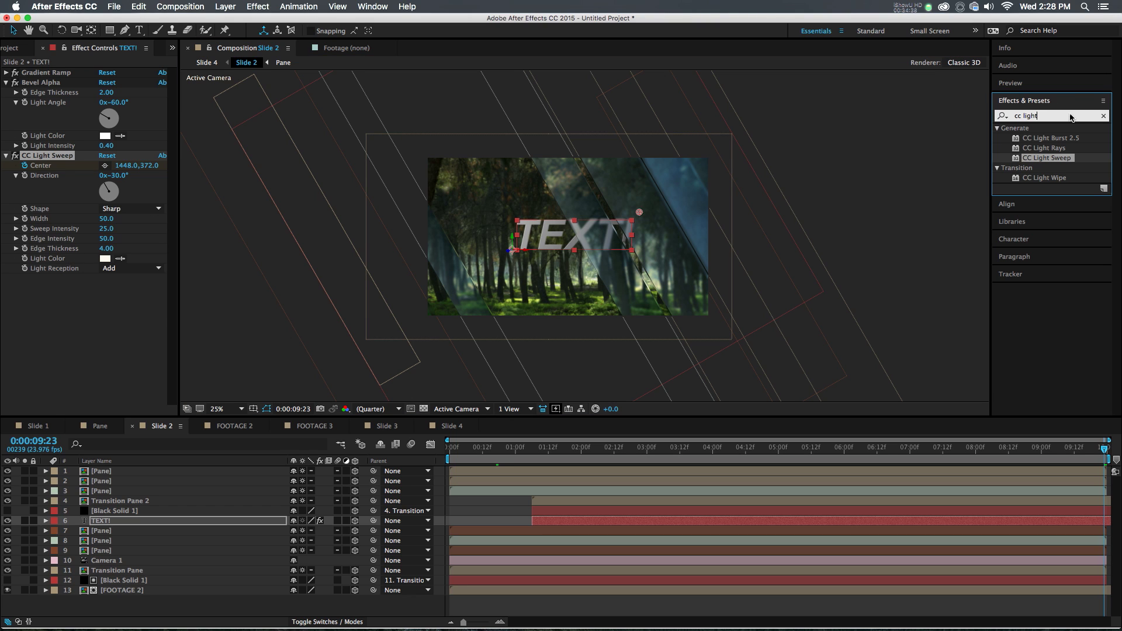
{"action": "key", "text": "super+a"}
{"action": "type", "text": "drop"}
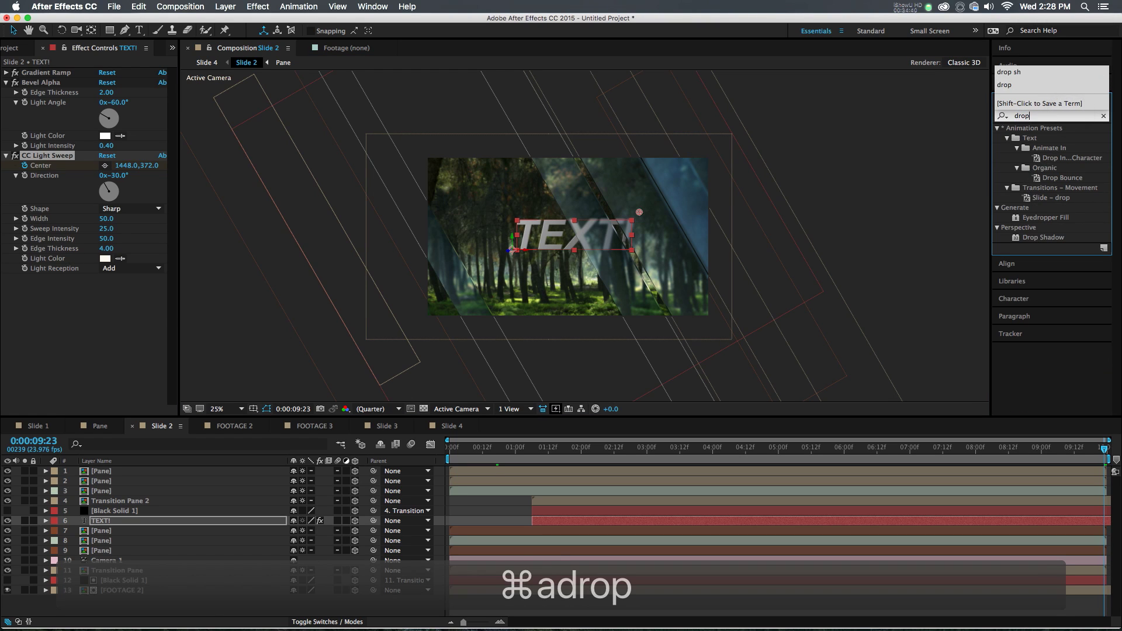
{"action": "double_click", "coordinate": [1046, 237]}
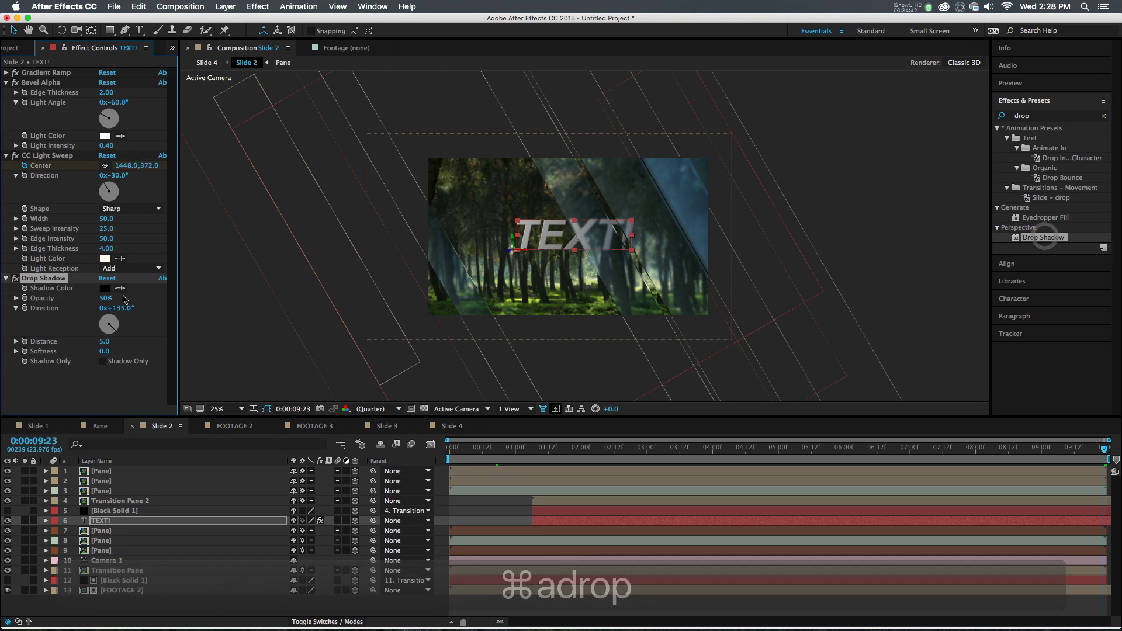
{"action": "left_click", "coordinate": [104, 352]}
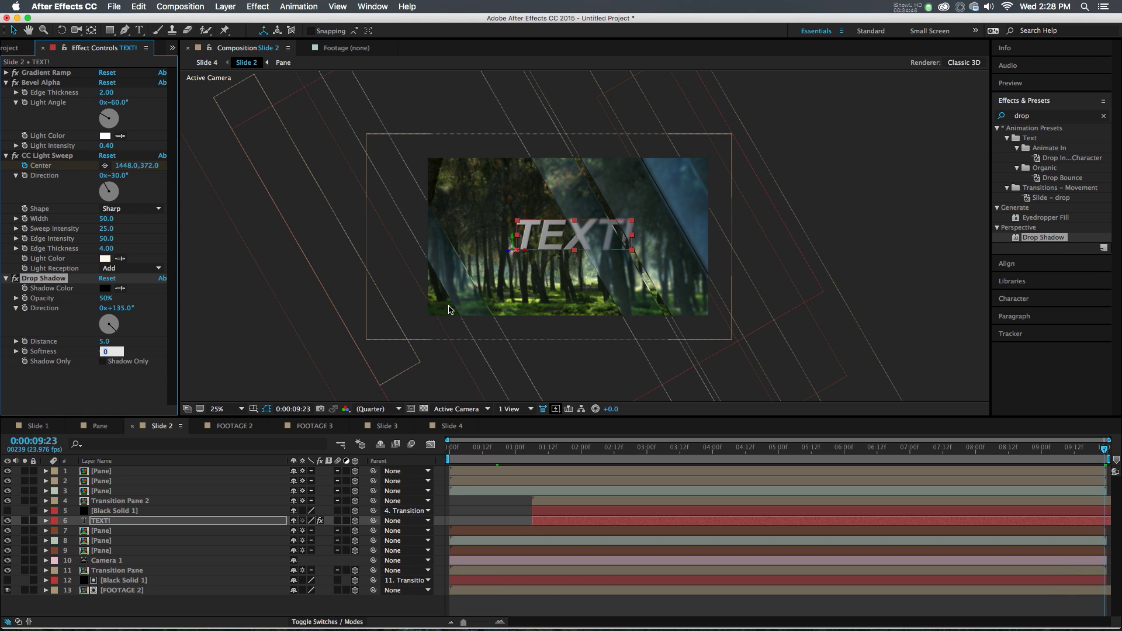
{"action": "type", "text": "25."}
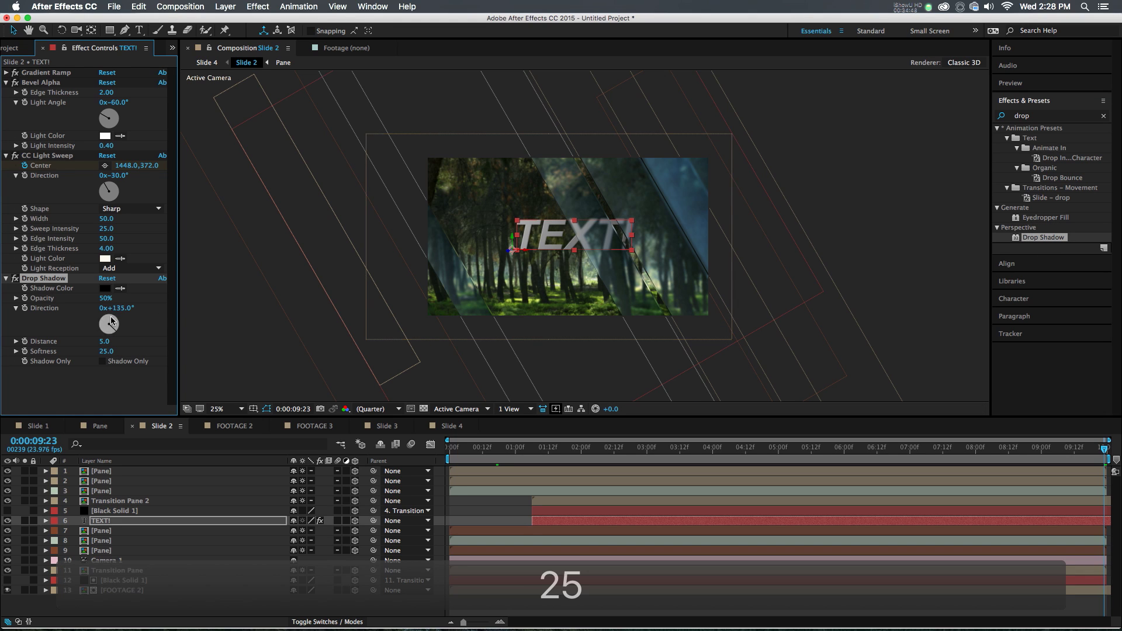
Check the title's sweep at several times and move TEXT! lower and slightly left in the frame.
{"action": "left_click", "coordinate": [689, 450]}
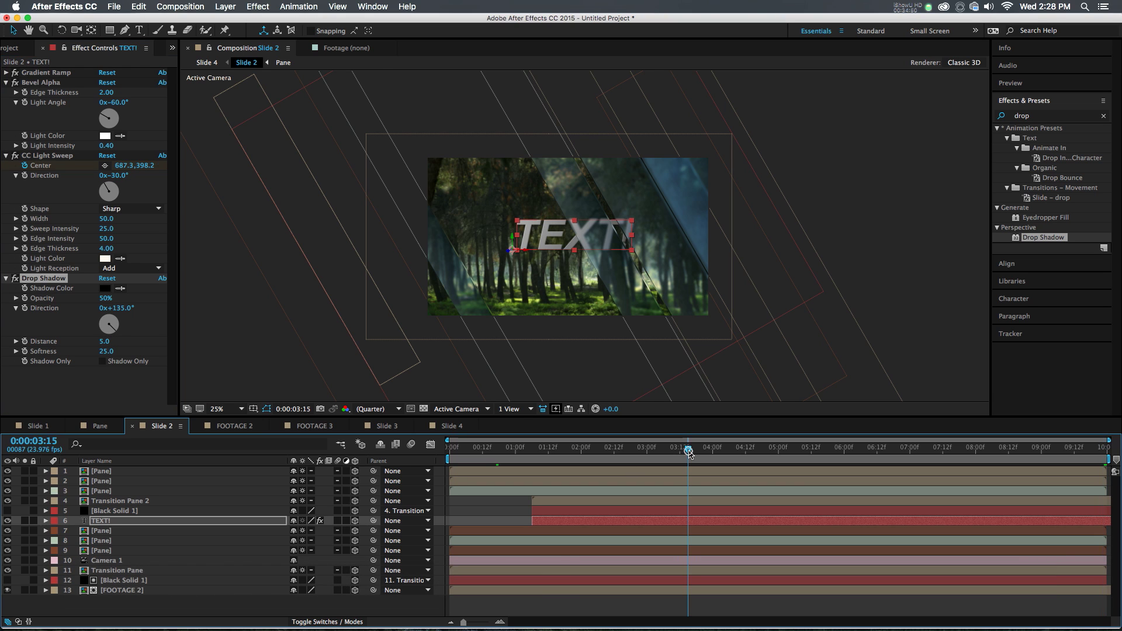
{"action": "left_click", "coordinate": [582, 456]}
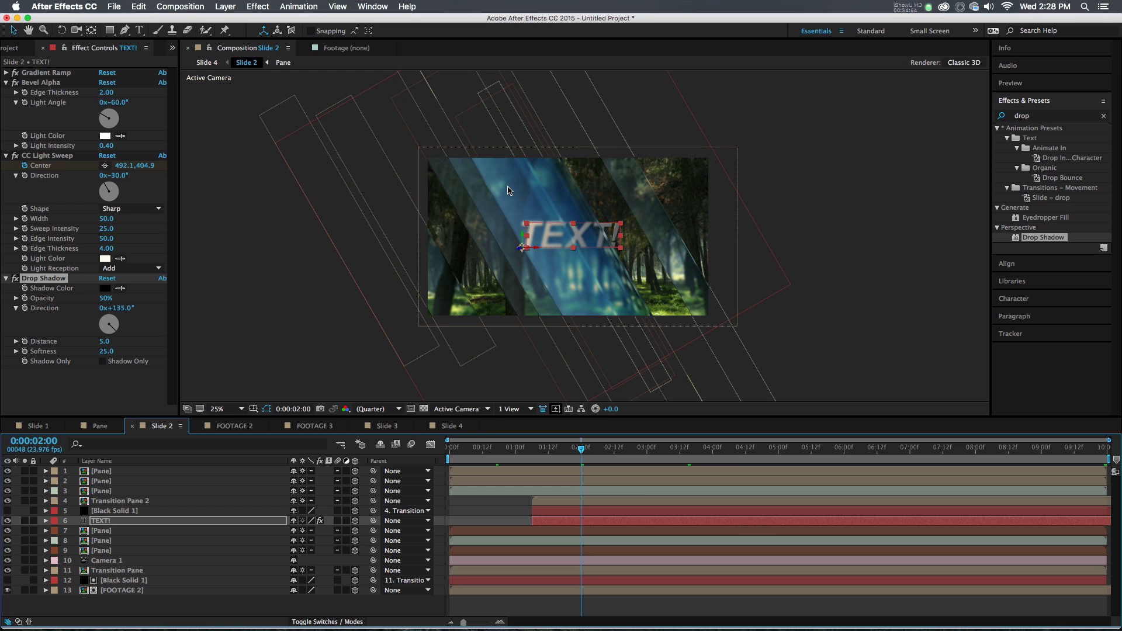
{"action": "left_click", "coordinate": [754, 450]}
{"action": "left_click", "coordinate": [875, 450]}
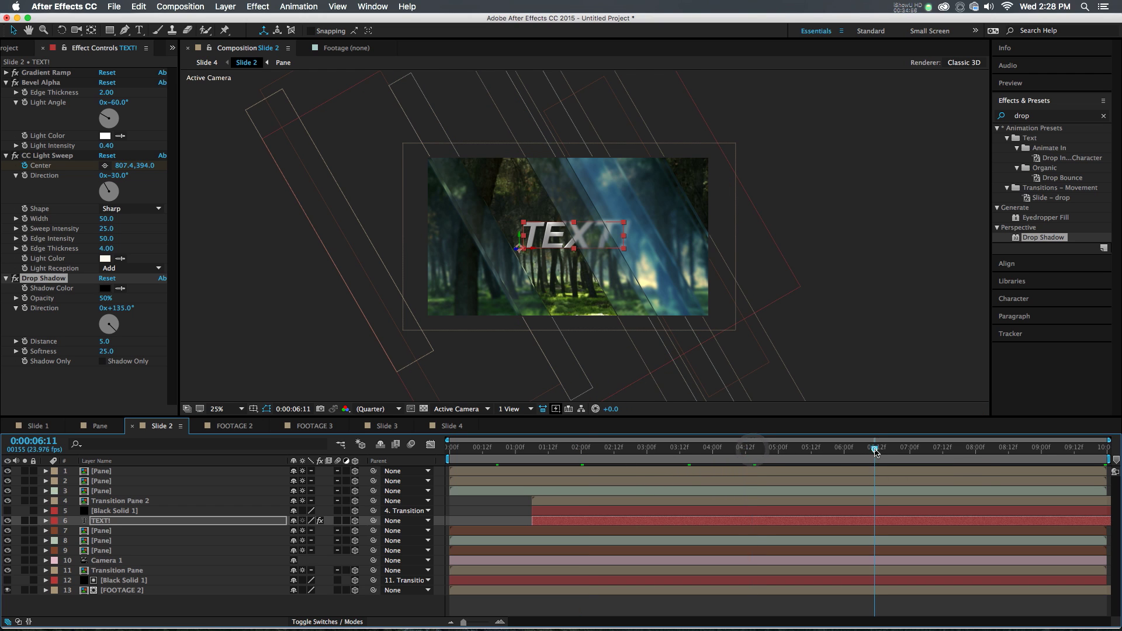
{"action": "left_click", "coordinate": [1012, 450]}
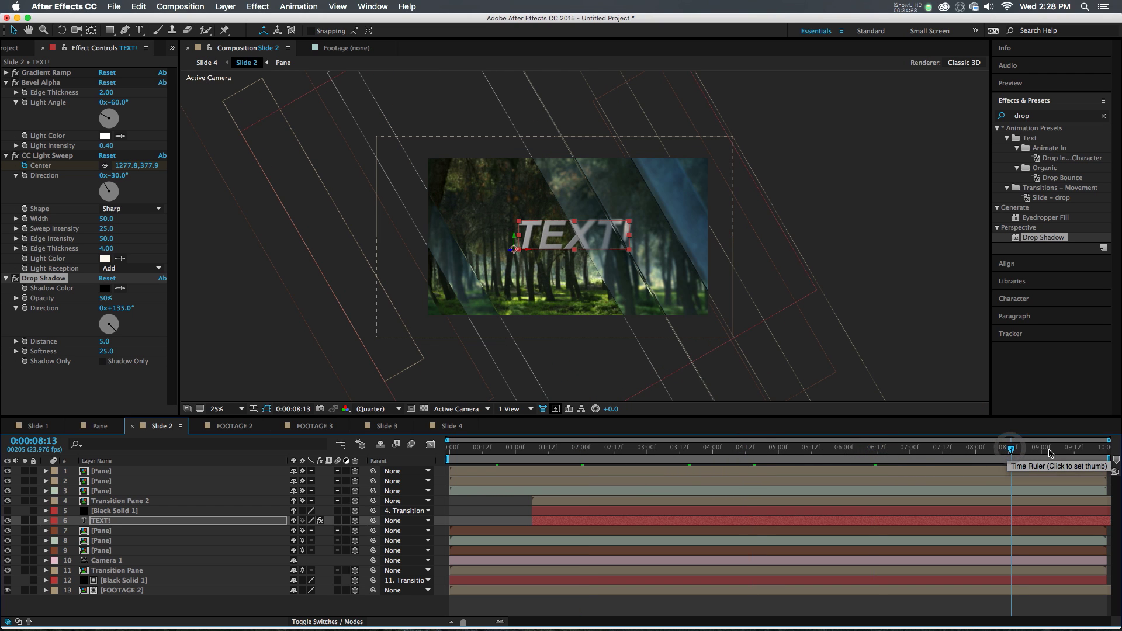
{"action": "left_click_drag", "start_coordinate": [573, 239], "coordinate": [538, 278]}
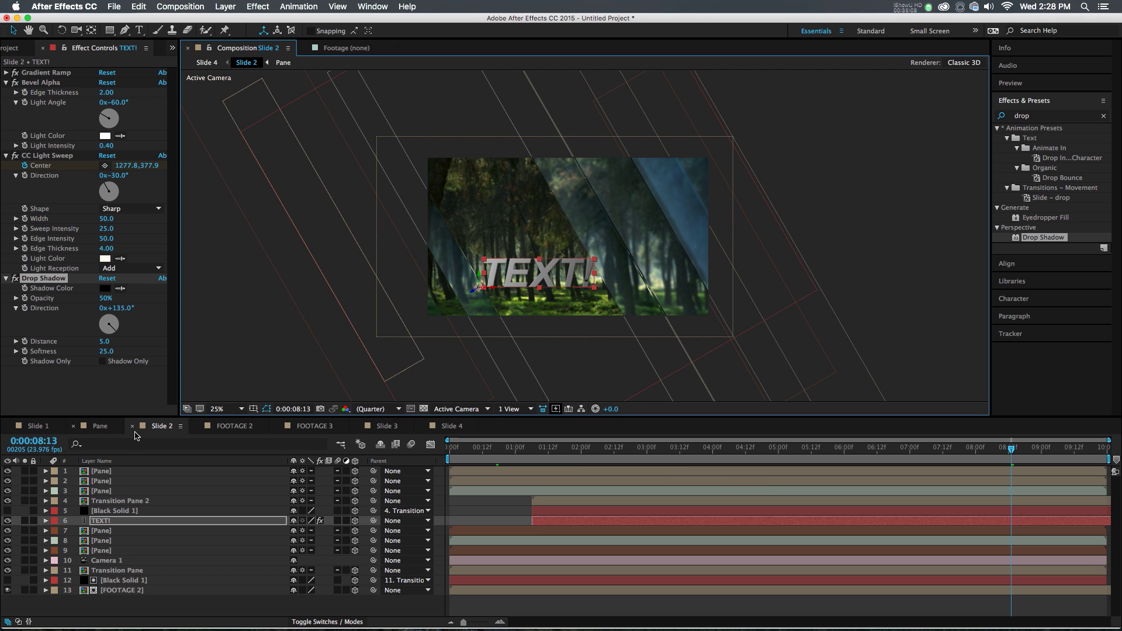
Rename the Slide 4 composition to "EXPORT ME!".
{"action": "left_click", "coordinate": [451, 428]}
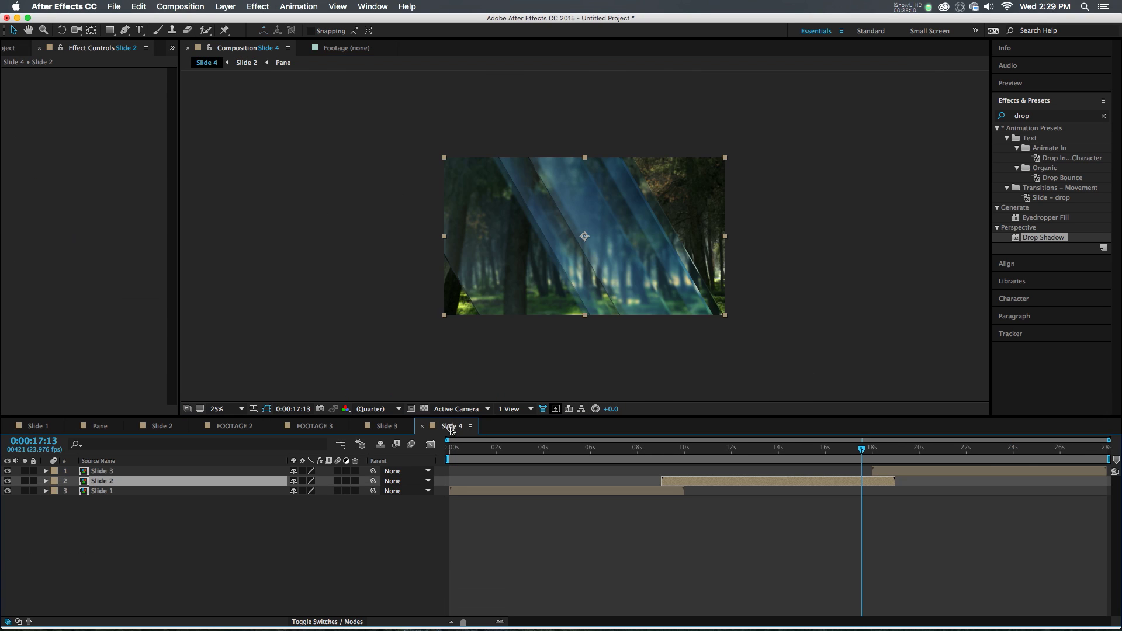
{"action": "right_click", "coordinate": [462, 425]}
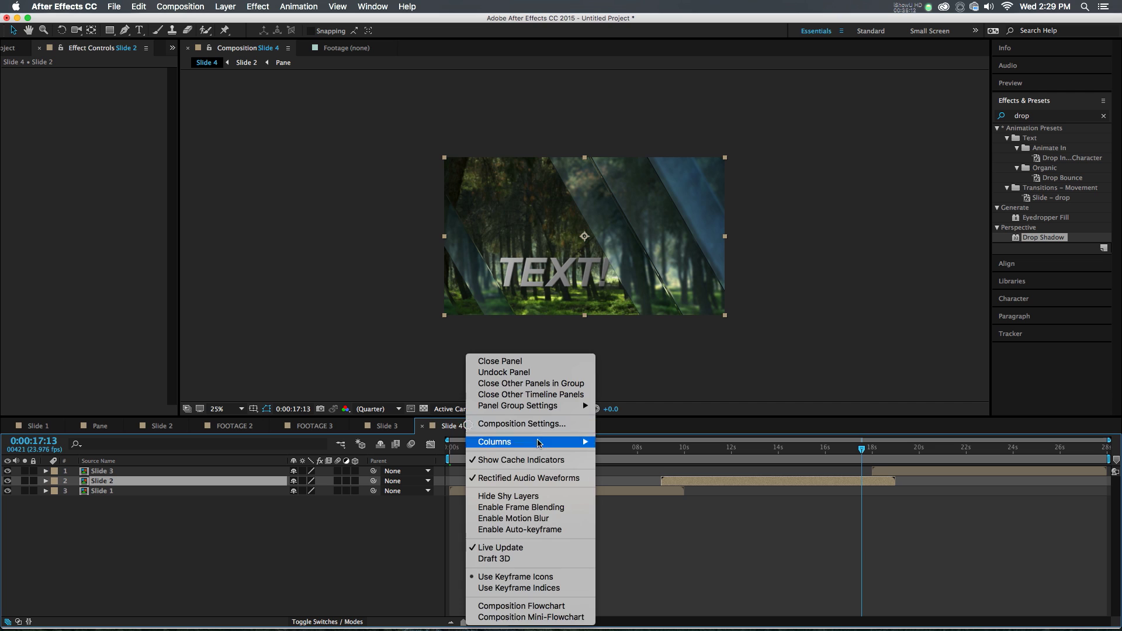
{"action": "left_click", "coordinate": [526, 421]}
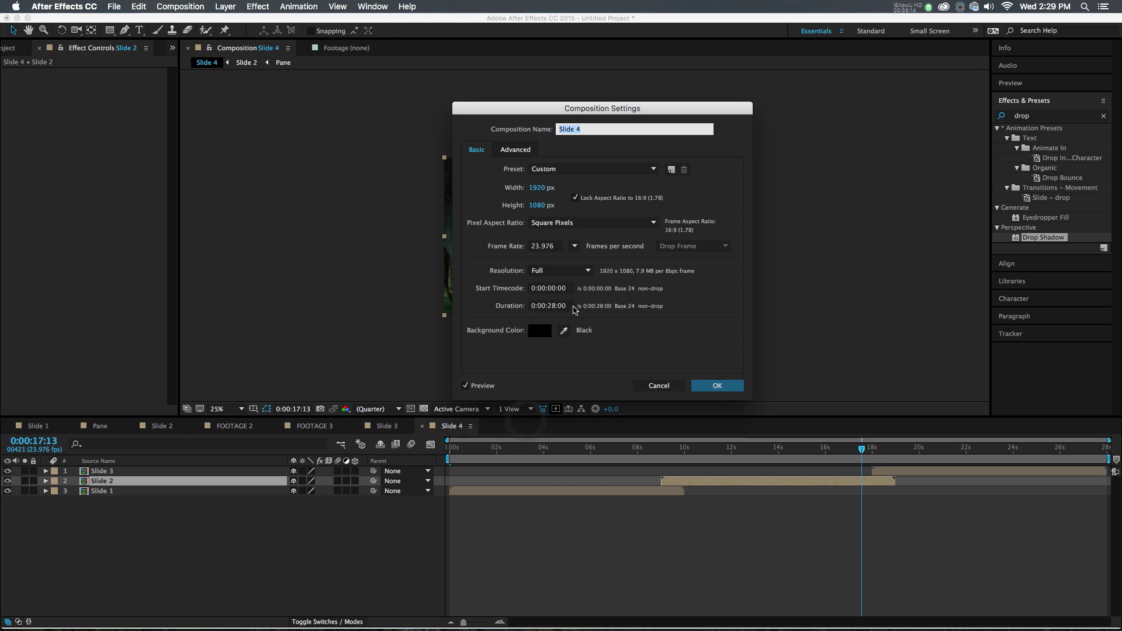
{"action": "type", "text": "EXPORT ME!"}
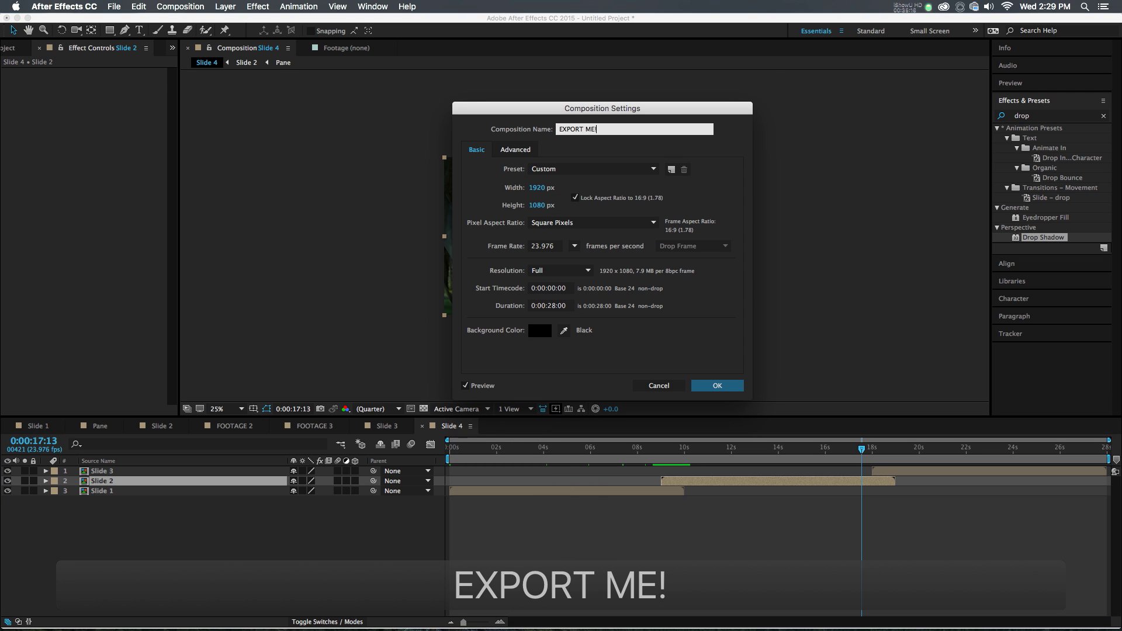
{"action": "key", "text": "Return"}
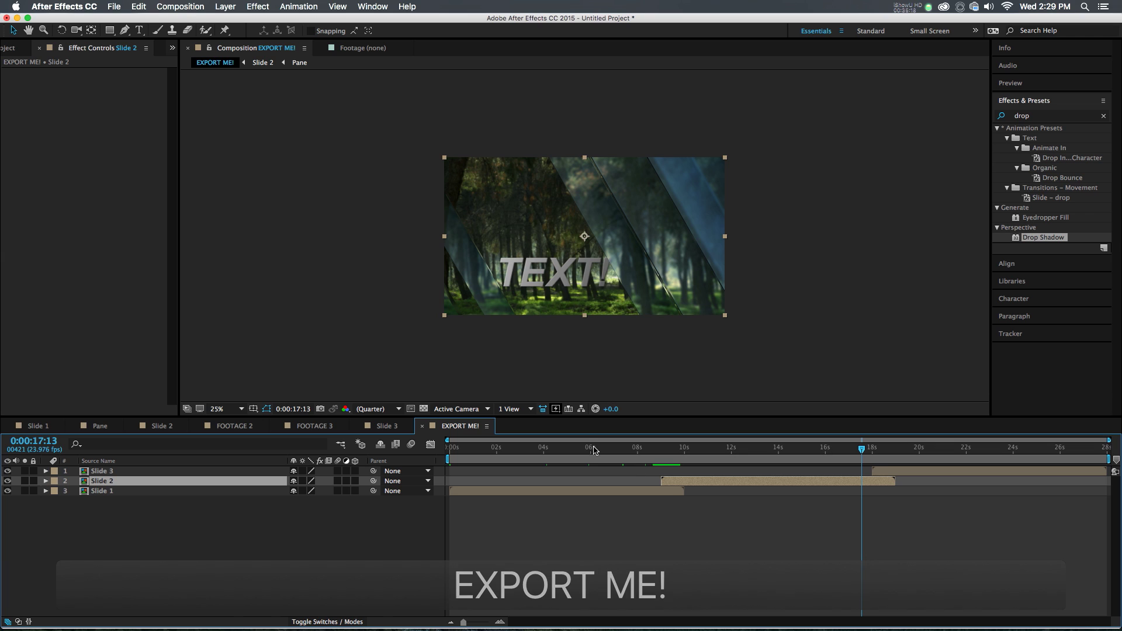
Check the slides in the EXPORT ME! composition and set its duration to 3.00.00 (three minutes).
{"action": "left_click", "coordinate": [623, 451]}
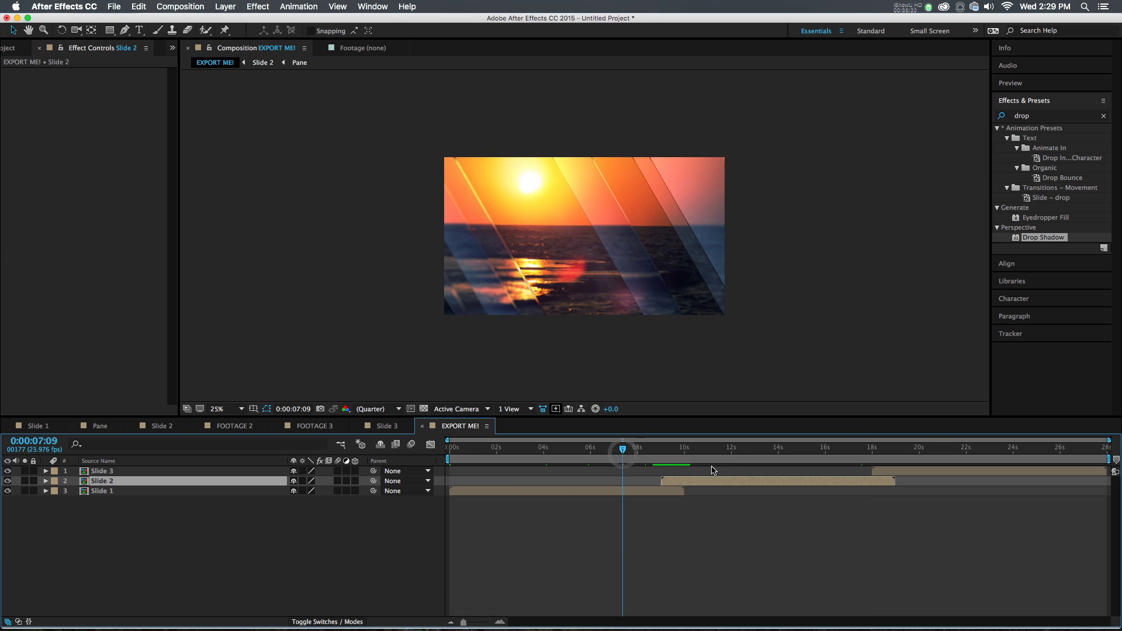
{"action": "left_click", "coordinate": [714, 450]}
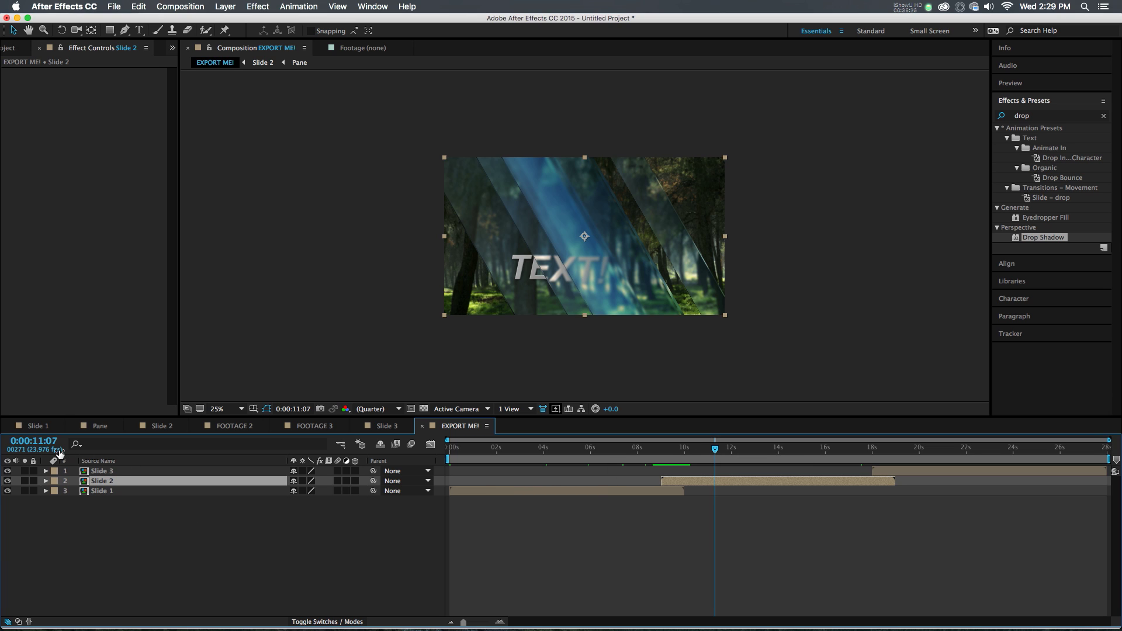
{"action": "left_click", "coordinate": [487, 427]}
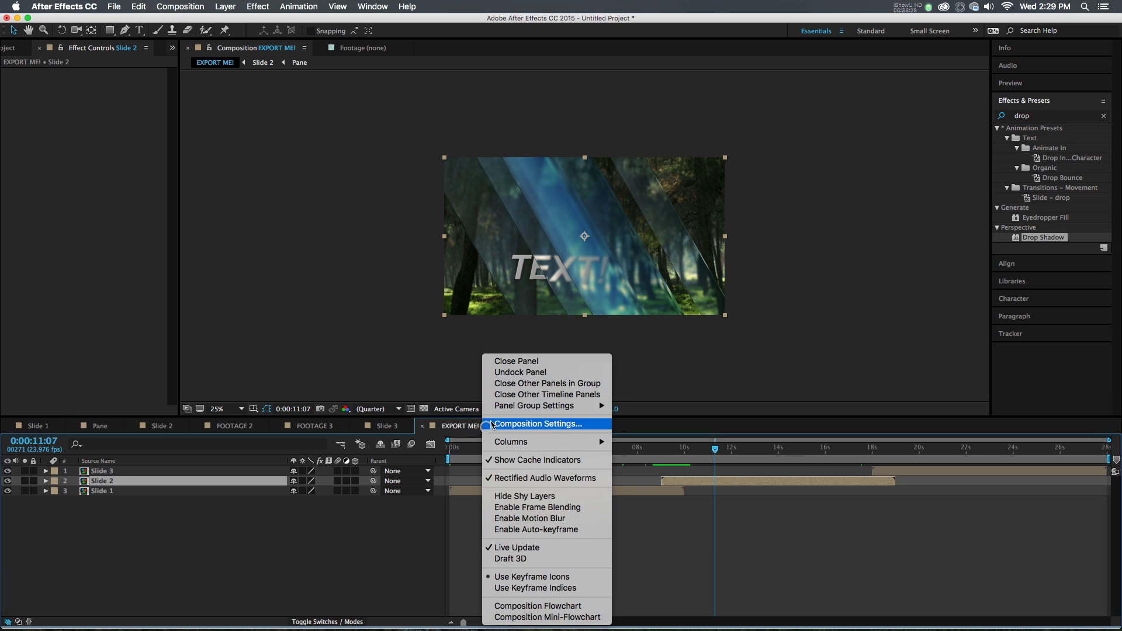
{"action": "left_click", "coordinate": [498, 426]}
{"action": "double_click", "coordinate": [555, 307]}
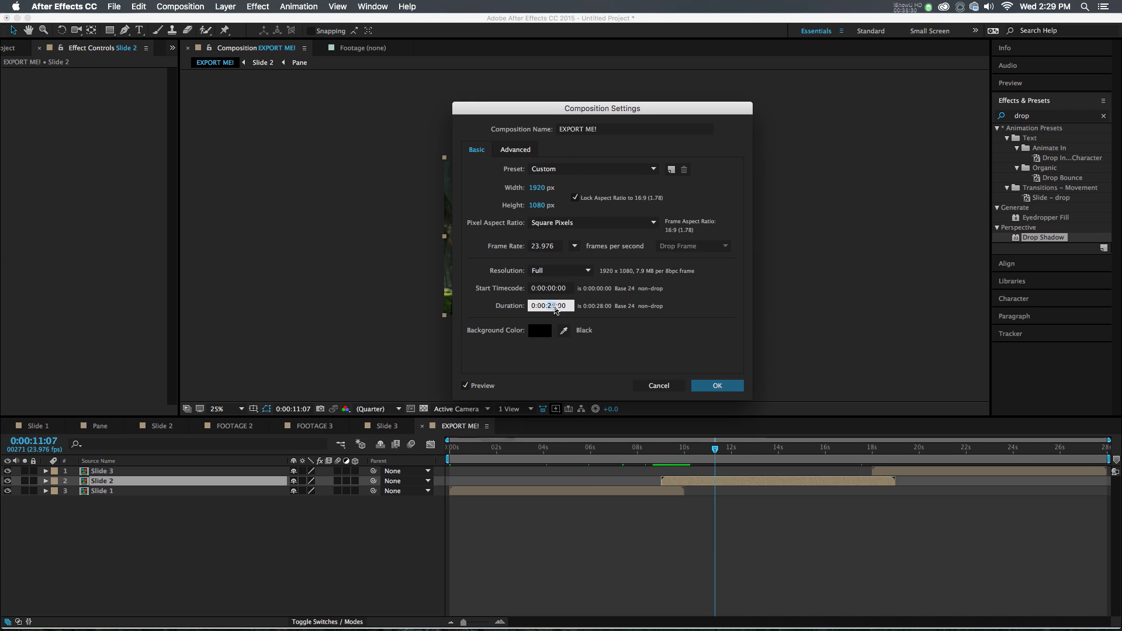
{"action": "type", "text": "3.00.00"}
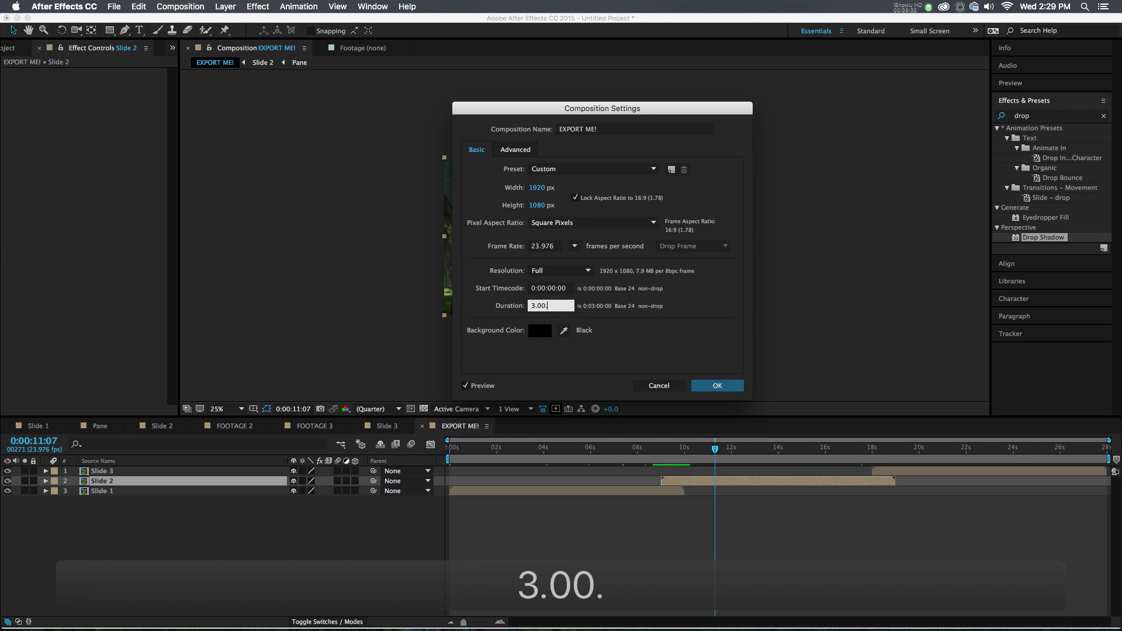
{"action": "key", "text": "Return"}
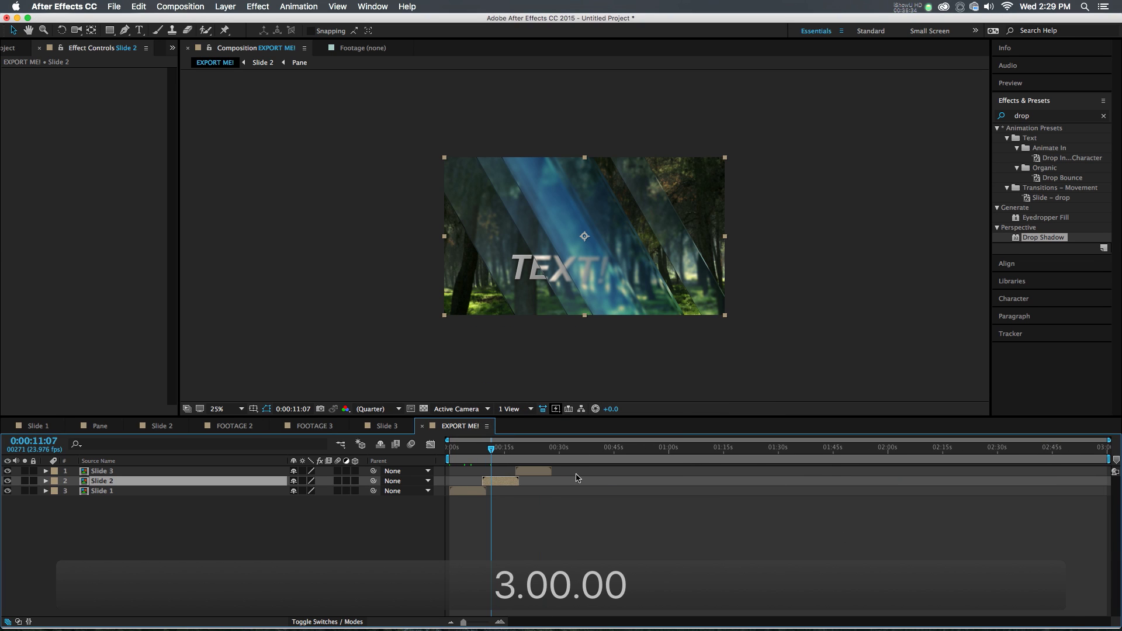
Duplicate the Slide 1, Slide 2 and Slide 3 layers together and stack the three copies above the originals.
{"action": "left_click", "coordinate": [480, 493]}
{"action": "left_click", "coordinate": [485, 481], "text": "shift"}
{"action": "left_click", "coordinate": [518, 471], "text": "shift"}
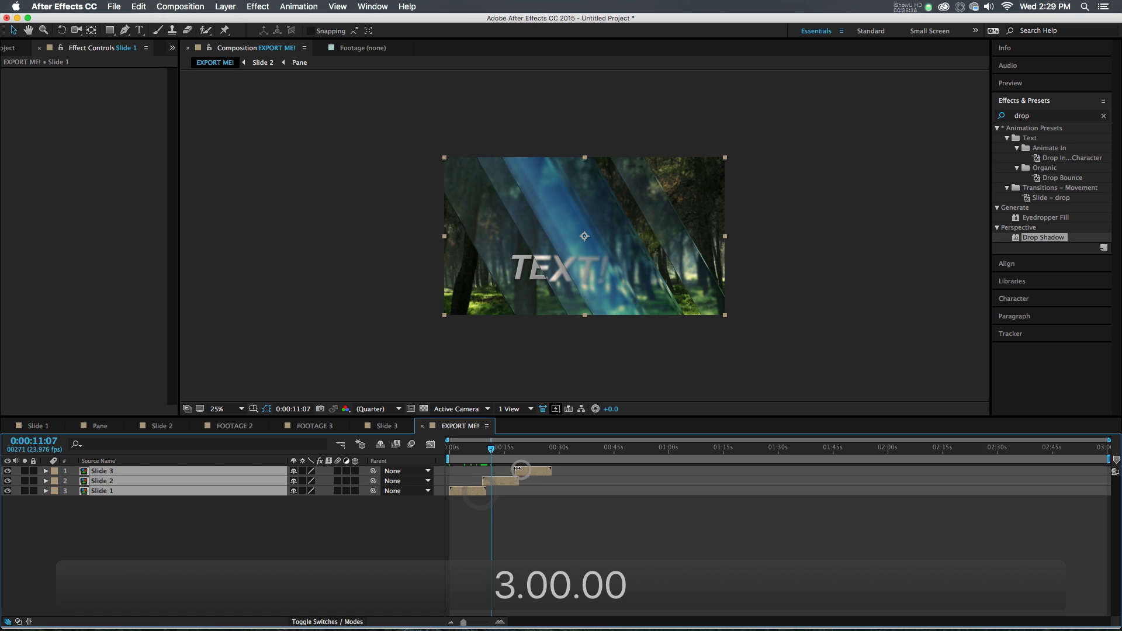
{"action": "key", "text": "super+d"}
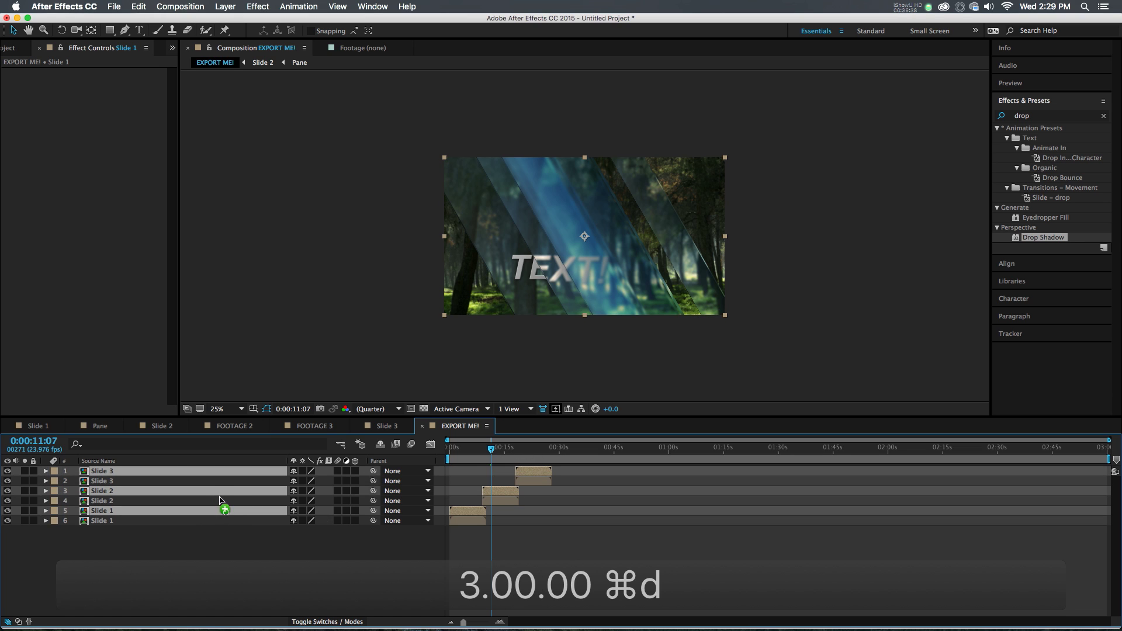
{"action": "left_click_drag", "start_coordinate": [226, 512], "coordinate": [226, 468]}
Shift the three duplicated slide layers in time so the Slide 1 copy starts about one second before the original Slide 3 ends.
{"action": "left_click_drag", "start_coordinate": [460, 492], "coordinate": [869, 513]}
{"action": "scroll", "coordinate": [559, 499], "scroll_direction": "up", "scroll_amount": 5}
{"action": "key", "text": "space"}
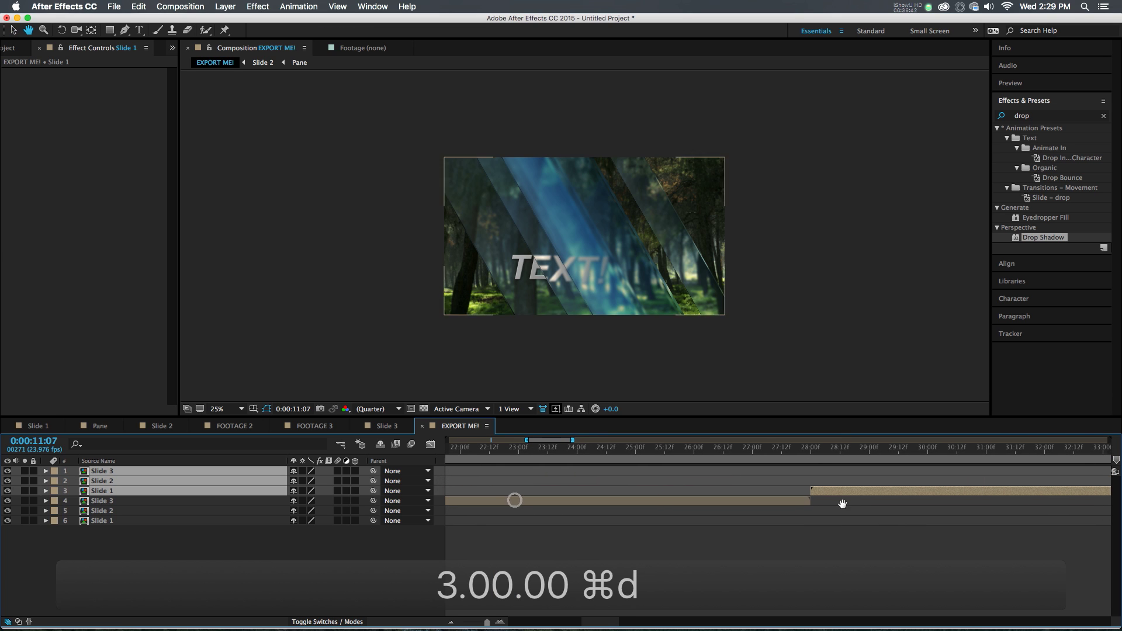
{"action": "left_click_drag", "start_coordinate": [815, 458], "coordinate": [754, 465]}
{"action": "left_click_drag", "start_coordinate": [822, 491], "coordinate": [763, 491]}
{"action": "mouse_move", "coordinate": [762, 445]}
{"action": "left_mouse_down"}
{"action": "mouse_move", "coordinate": [801, 454]}
{"action": "mouse_move", "coordinate": [769, 449]}
{"action": "left_mouse_up"}
{"action": "key", "text": "semicolon"}
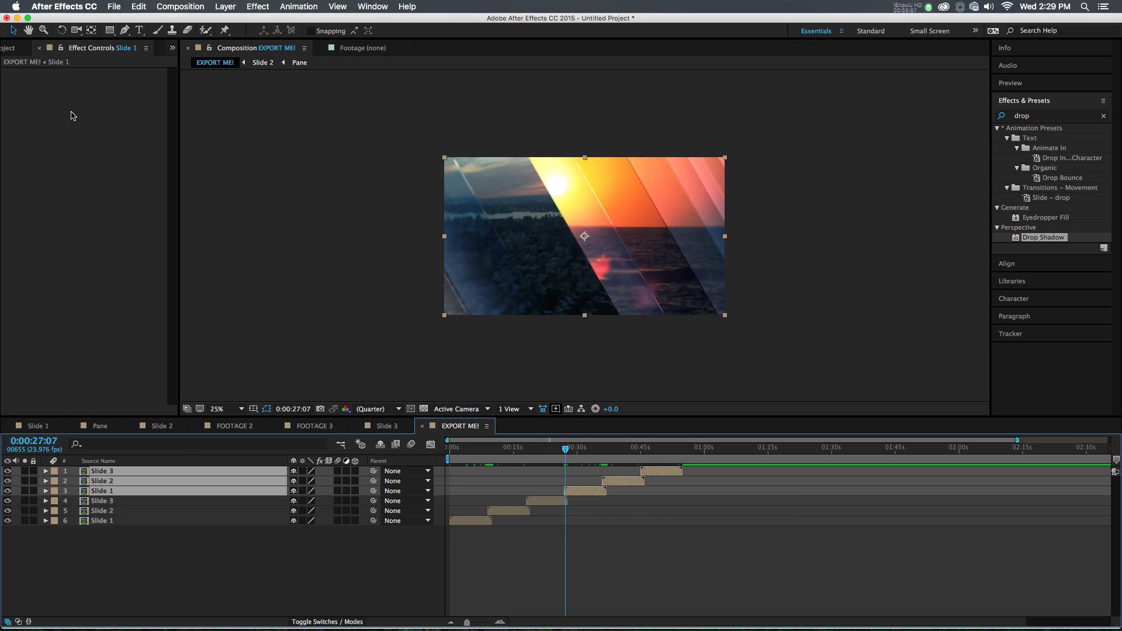
Duplicate the Slide 3 composition three times in the project.
{"action": "left_click", "coordinate": [5, 49]}
{"action": "left_click", "coordinate": [44, 321]}
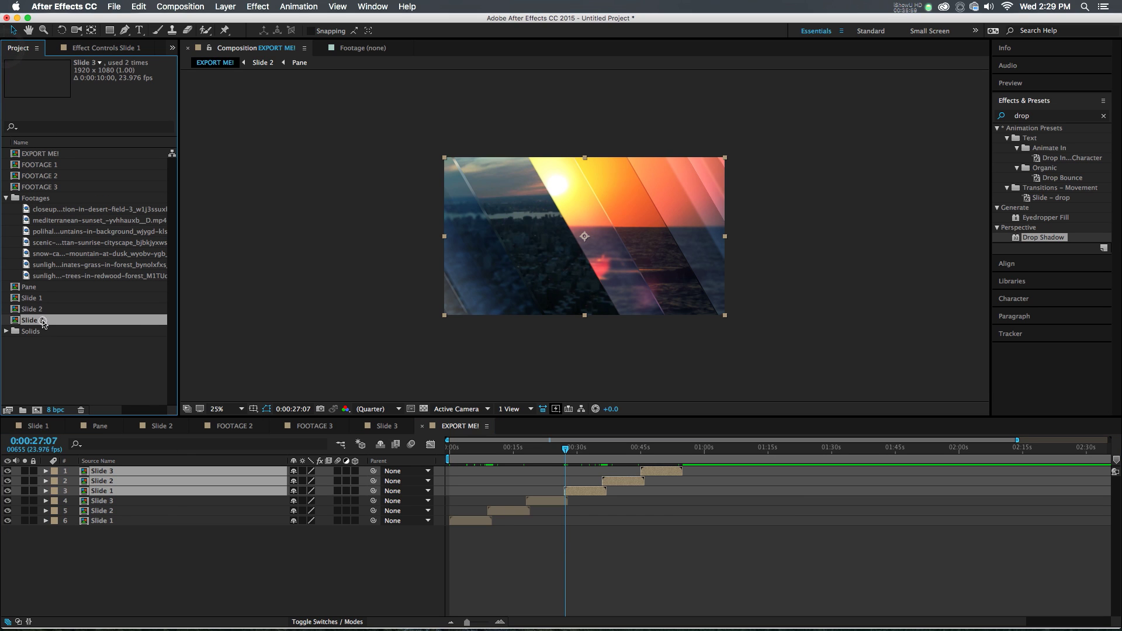
{"action": "key", "text": "super+d"}
{"action": "key", "text": "super+d"}
{"action": "key", "text": "super+d"}
Duplicate the FOOTAGE 3 composition three times in the project.
{"action": "left_click", "coordinate": [37, 189]}
{"action": "key", "text": "super+d"}
{"action": "key", "text": "super+d"}
{"action": "key", "text": "super+d"}
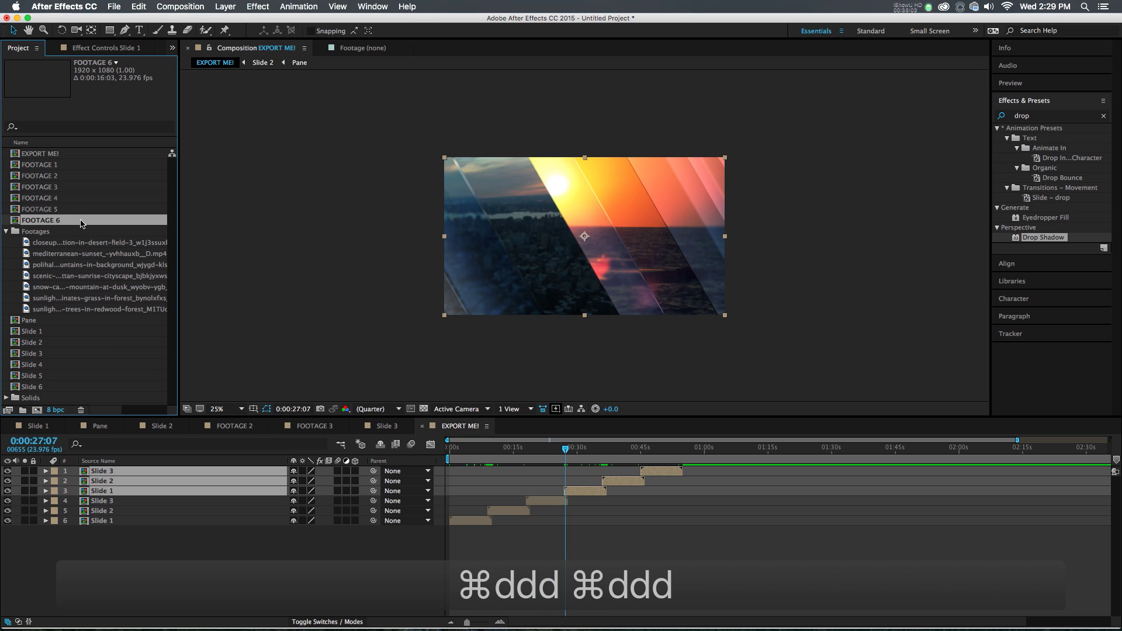
Open the FOOTAGE 4 composition and replace its Manhattan cityscape clip with the sunlight-through-trees-in-redwood-forest clip.
{"action": "double_click", "coordinate": [41, 198]}
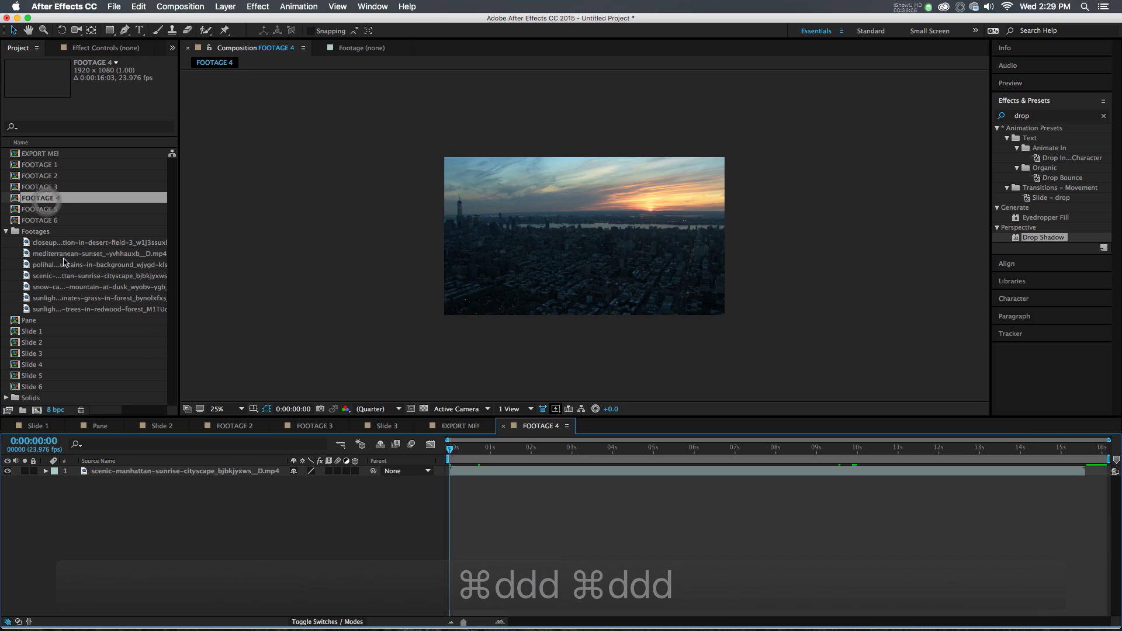
{"action": "left_click", "coordinate": [560, 473]}
{"action": "left_click_drag", "start_coordinate": [135, 300], "coordinate": [539, 287]}
{"action": "left_click_drag", "start_coordinate": [119, 309], "coordinate": [651, 263]}
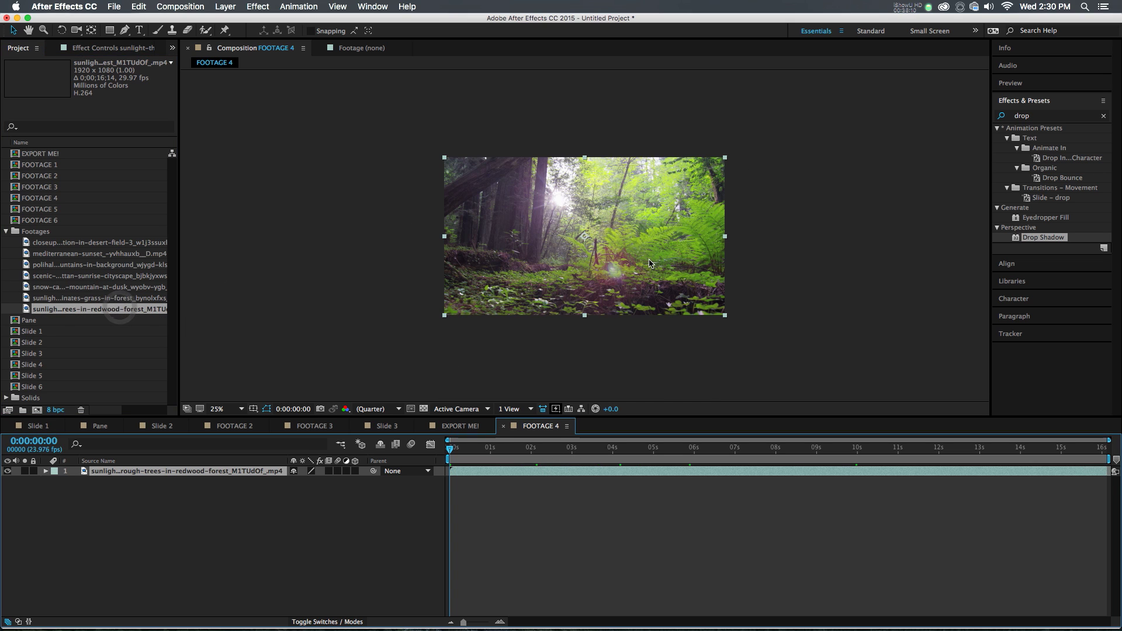
Collapse the Footages folder and replace the FOOTAGE 3 layer in the Slide 4 composition with FOOTAGE 4.
{"action": "left_click", "coordinate": [6, 232]}
{"action": "left_click", "coordinate": [28, 289]}
{"action": "double_click", "coordinate": [28, 294]}
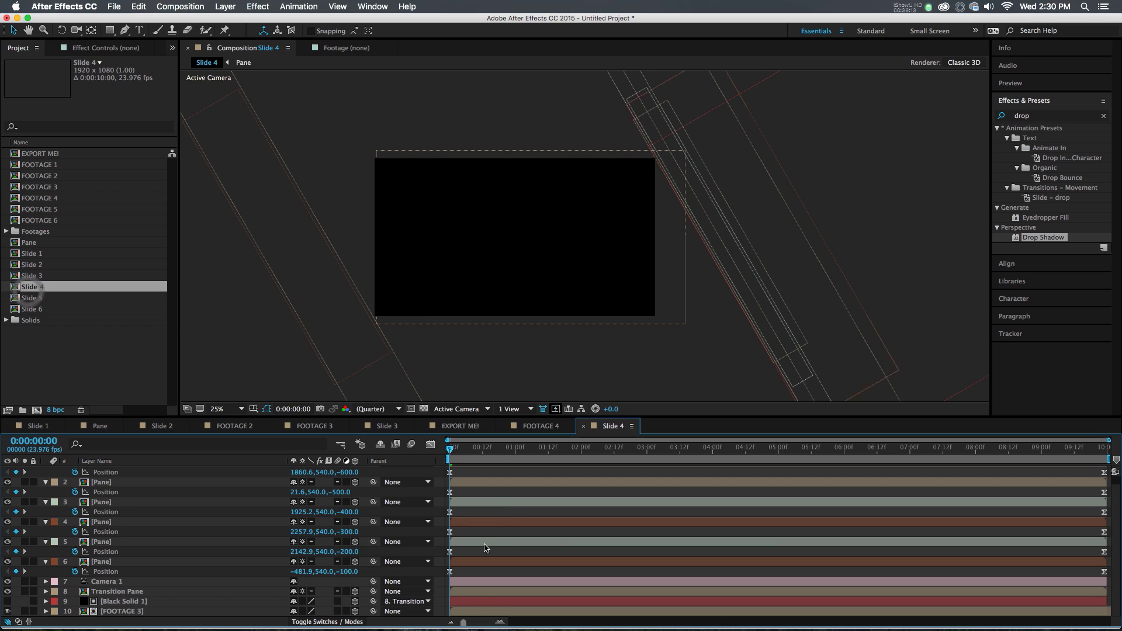
{"action": "left_click", "coordinate": [488, 609]}
{"action": "left_click_drag", "start_coordinate": [40, 201], "coordinate": [192, 611]}
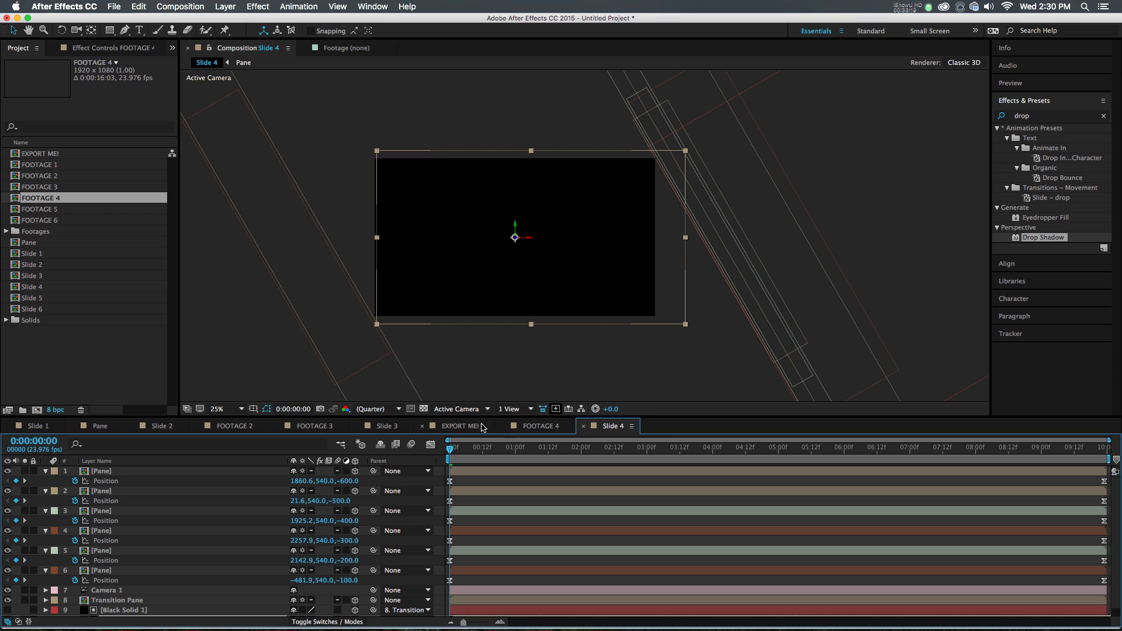
Return to the EXPORT ME! composition and group the Slide 1 to Slide 6 compositions in a new project folder named DONT TOUCH ME!
{"action": "left_click", "coordinate": [463, 431]}
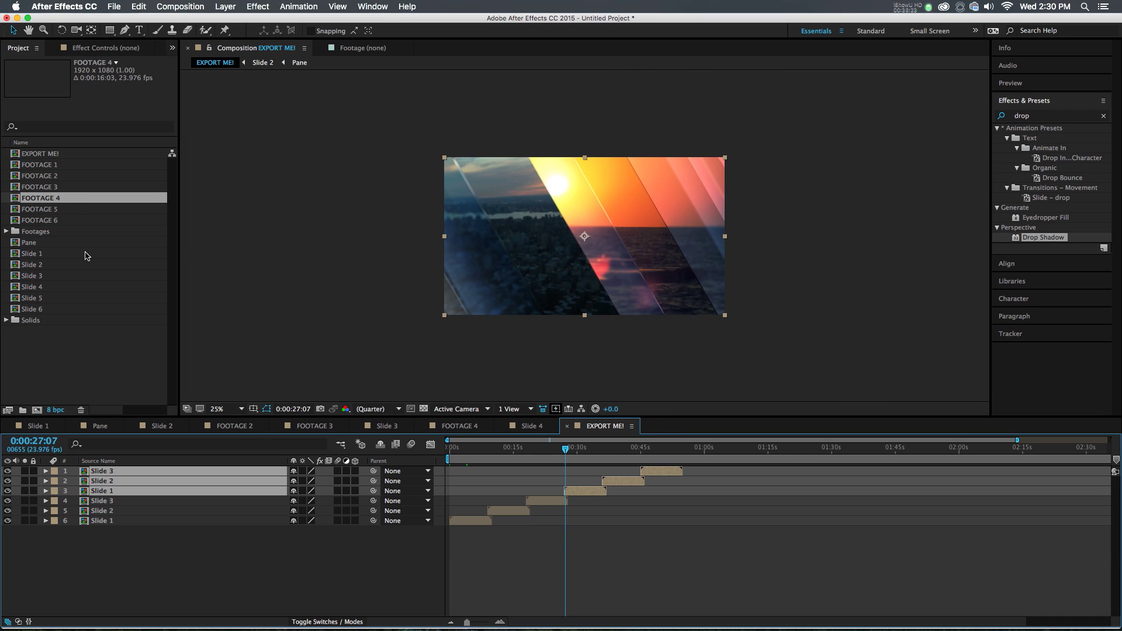
{"action": "left_click", "coordinate": [36, 310]}
{"action": "left_click", "coordinate": [29, 255], "text": "shift"}
{"action": "left_click_drag", "start_coordinate": [35, 312], "coordinate": [22, 409]}
{"action": "type", "text": "DONT TOUCH "}
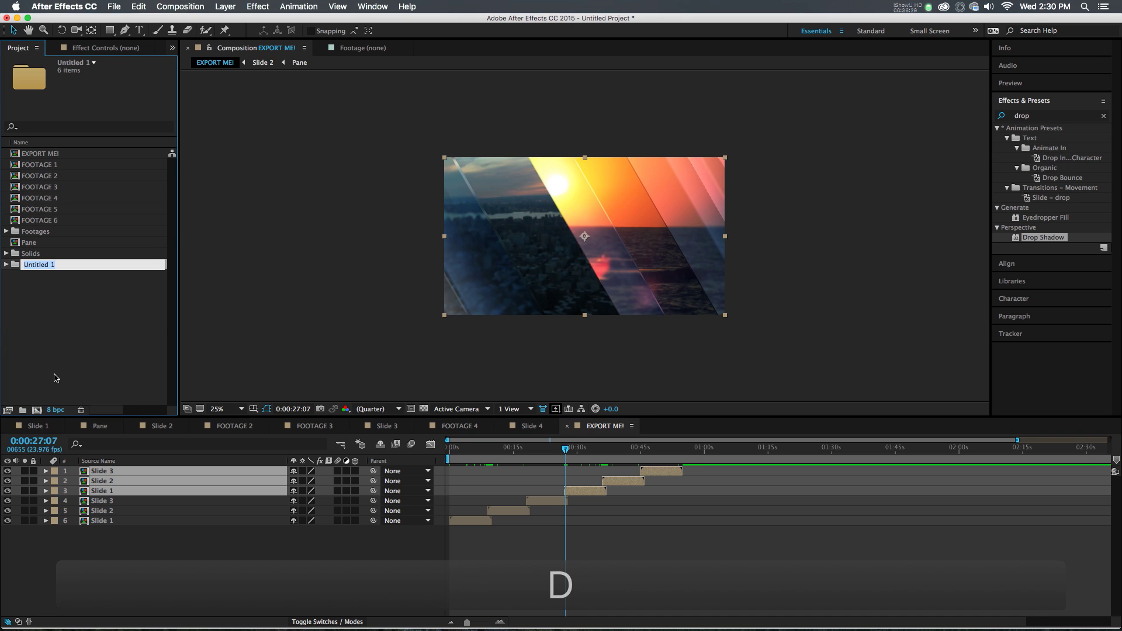
{"action": "type", "text": "ME!"}
{"action": "key", "text": "Return"}
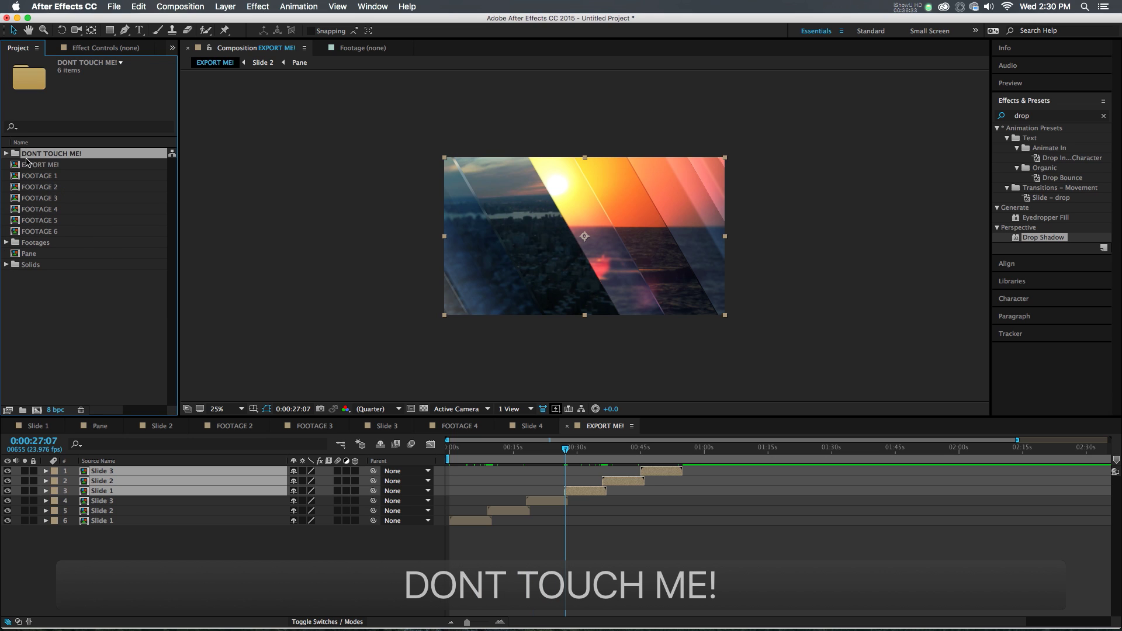
Group the FOOTAGE 1 to FOOTAGE 6 compositions in a new project folder named IT"S COOL TO TOUCH ME! and expand it.
{"action": "left_click", "coordinate": [37, 181]}
{"action": "left_click", "coordinate": [47, 231], "text": "shift"}
{"action": "left_click_drag", "start_coordinate": [46, 230], "coordinate": [22, 410]}
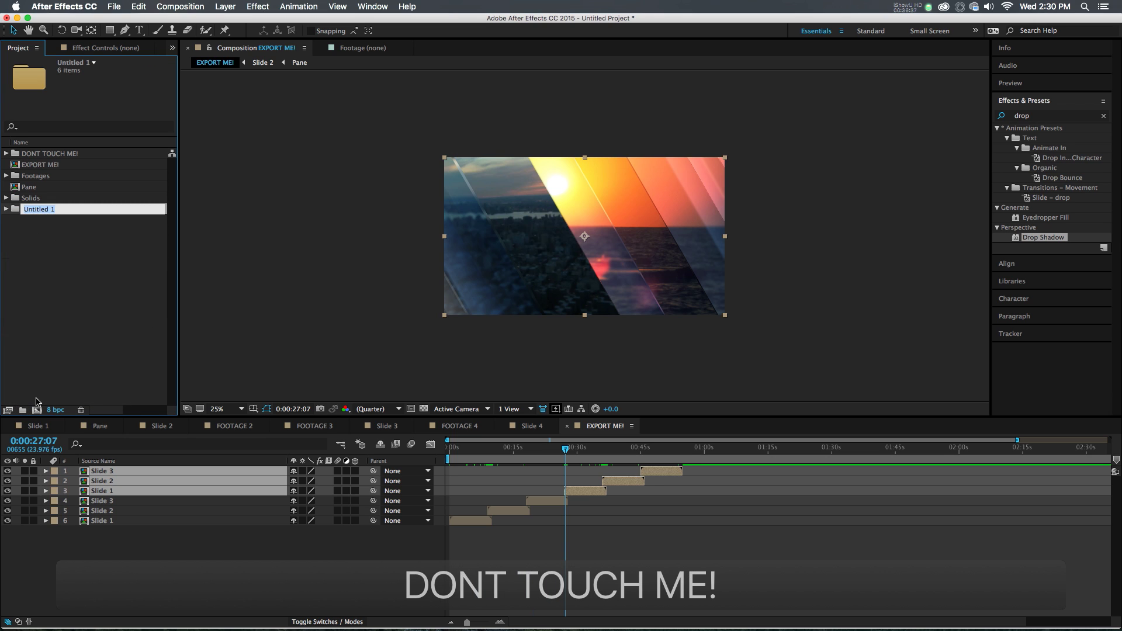
{"action": "type", "text": "IT\"S COOL TO TOUCH ME!"}
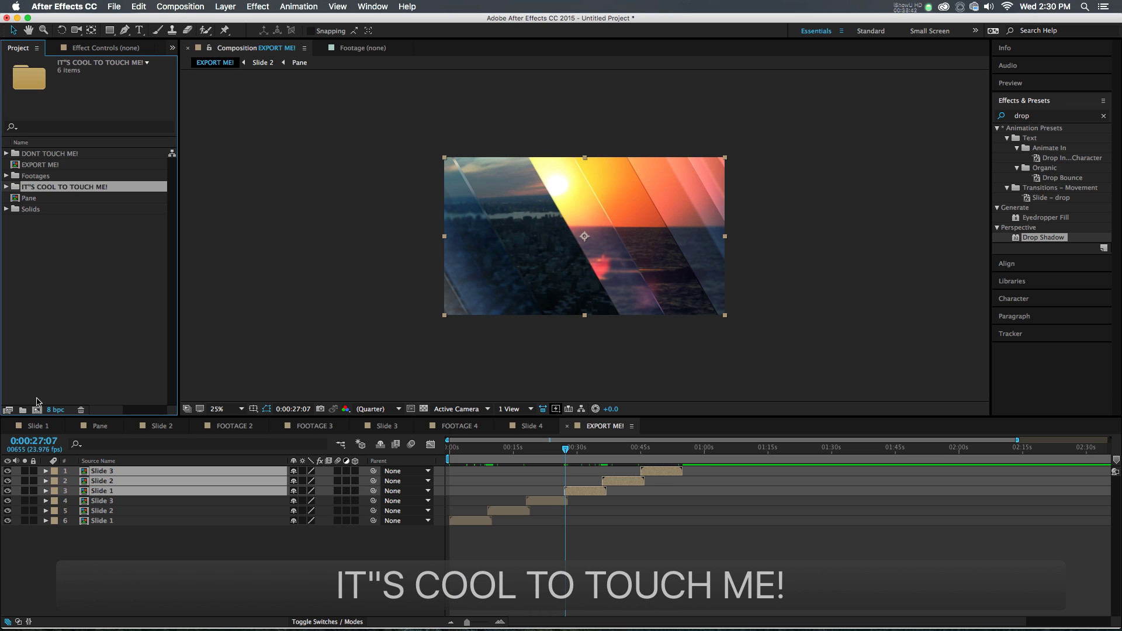
{"action": "left_click", "coordinate": [6, 187]}
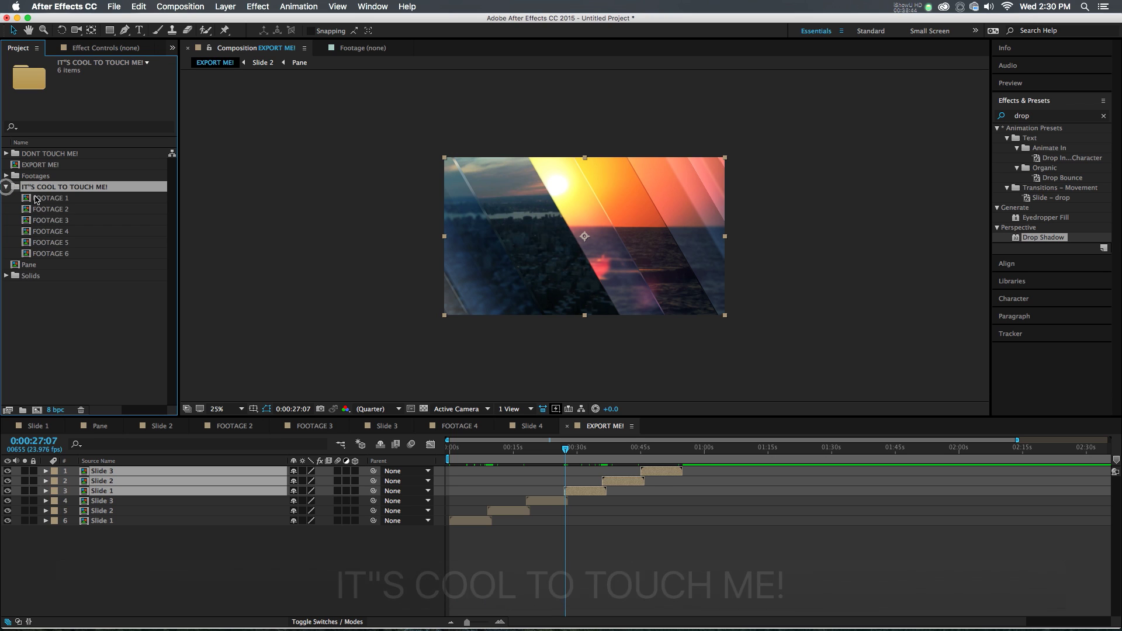
{"action": "left_click", "coordinate": [37, 198]}
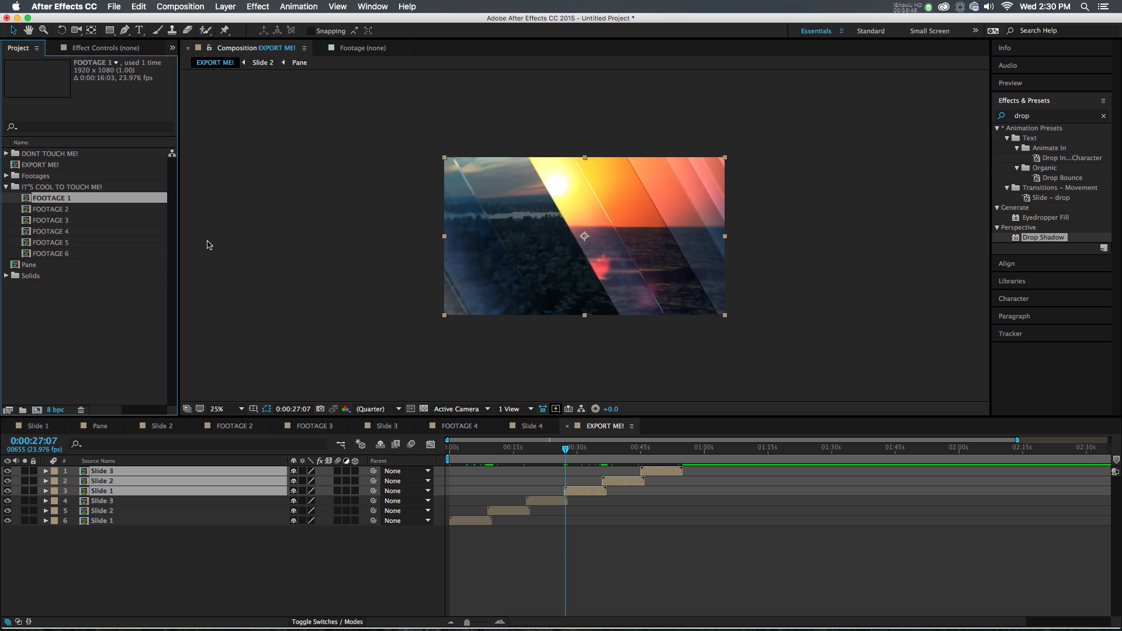
Move the current time in EXPORT ME! to 0:00:46:19 and open the composition of the topmost Slide 3 layer.
{"action": "left_click", "coordinate": [621, 452]}
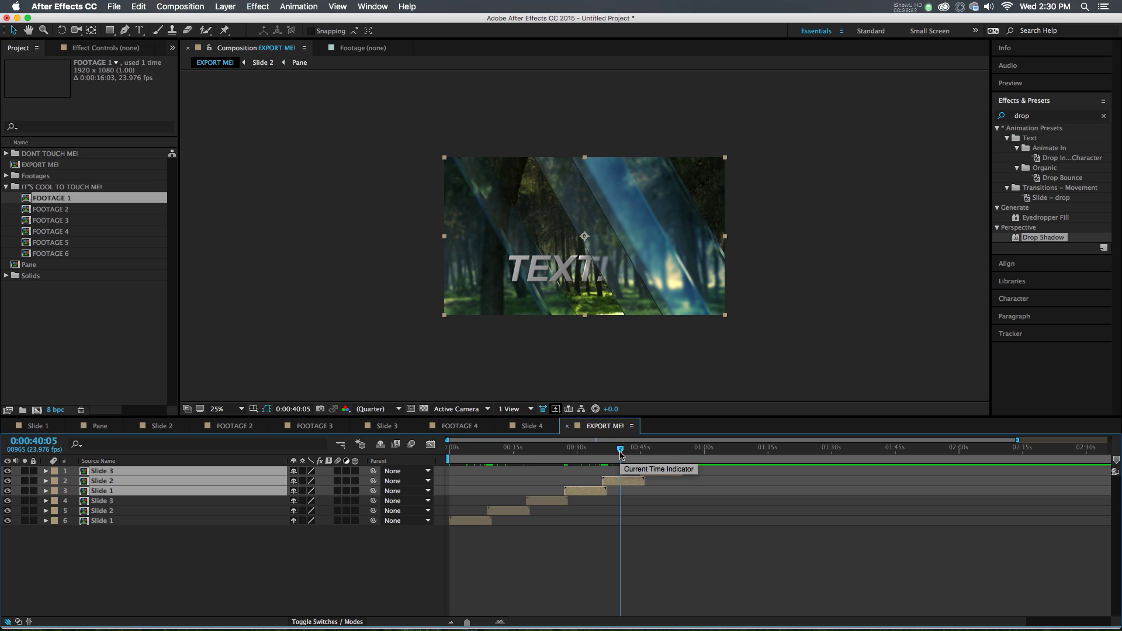
{"action": "left_click_drag", "start_coordinate": [631, 450], "coordinate": [648, 451]}
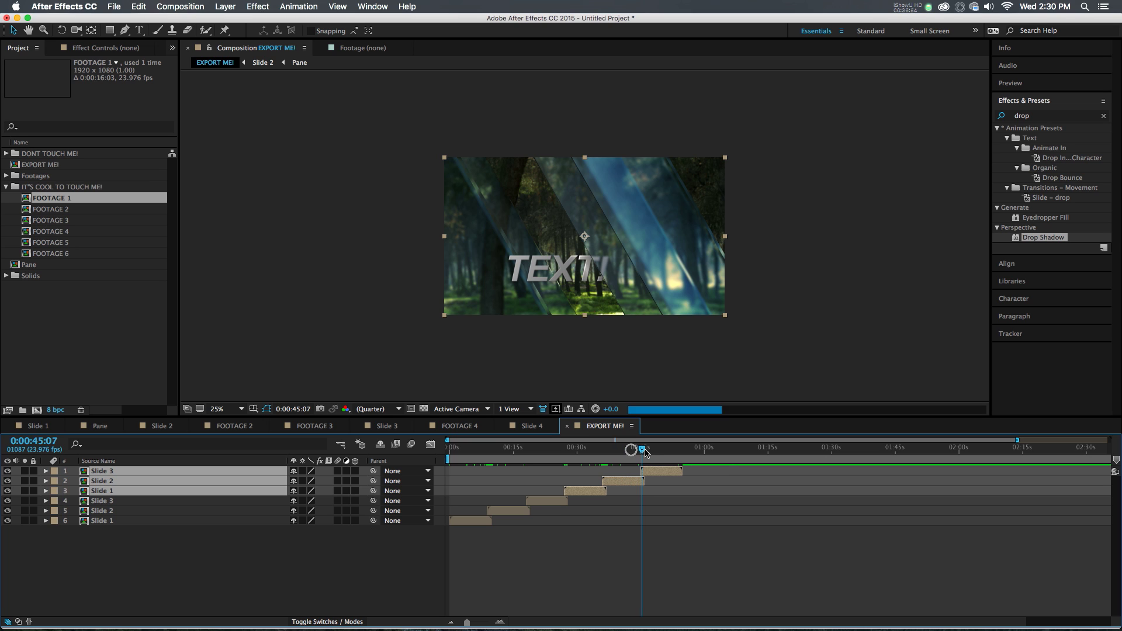
{"action": "left_click", "coordinate": [651, 491]}
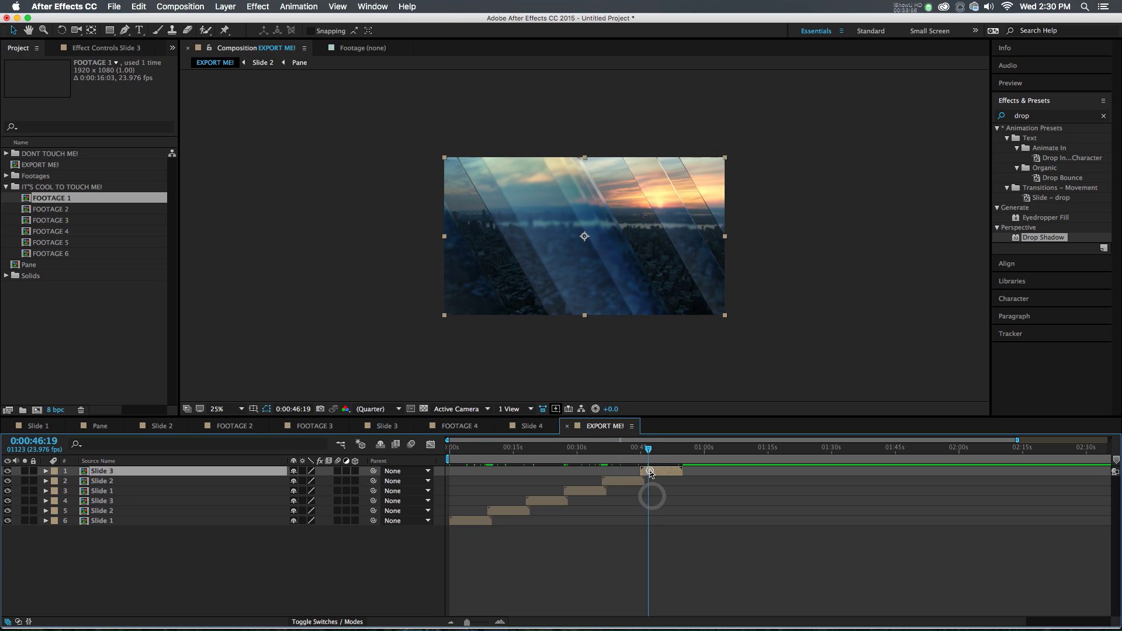
{"action": "double_click", "coordinate": [649, 470]}
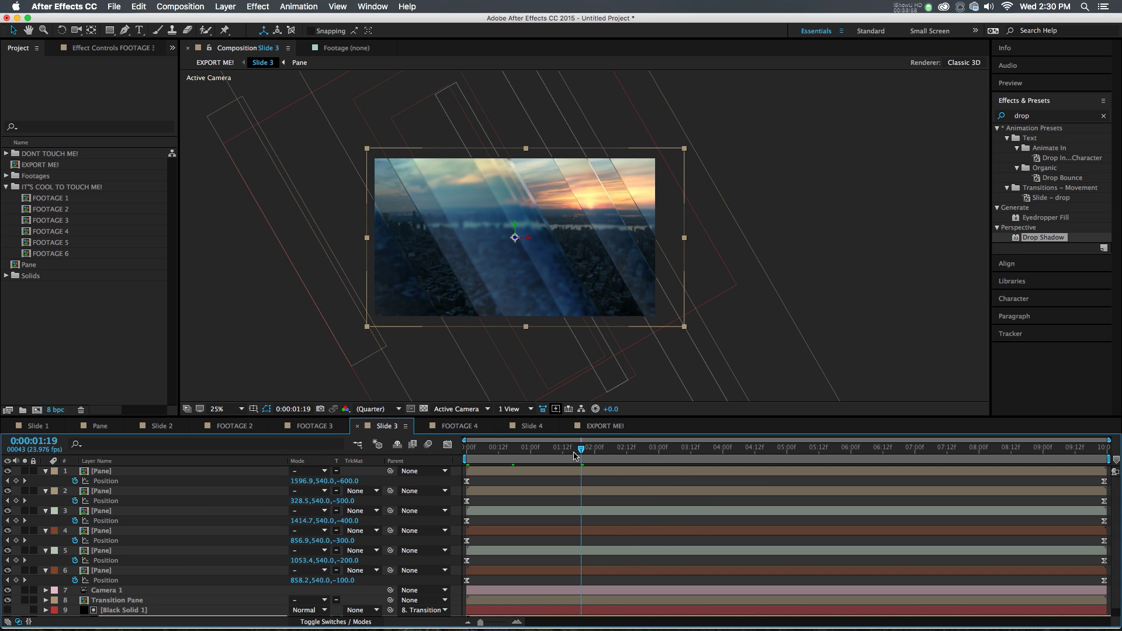